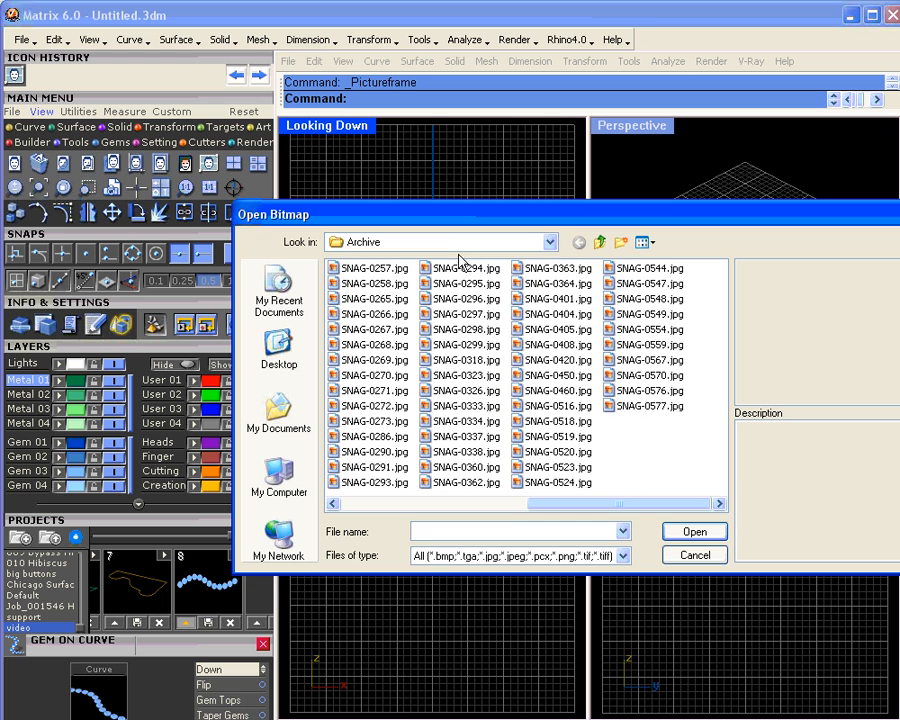
# Step: Load SNAG-0241.jpg from the Snagit Captures folder as a picture frame
pyautogui.click(384, 243)
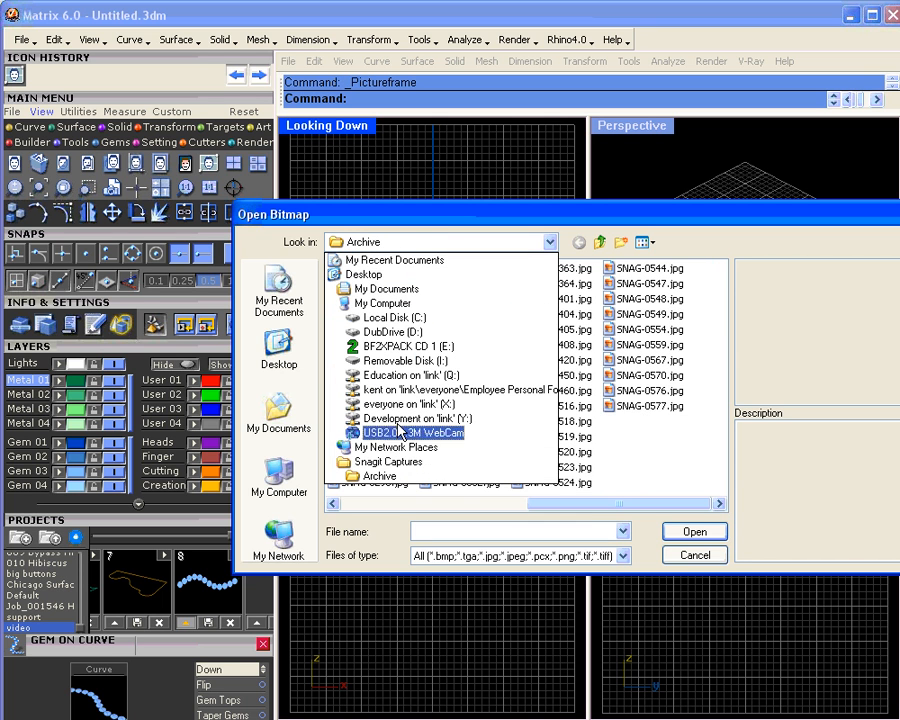
pyautogui.click(385, 462)
pyautogui.moveTo(399, 508); pyautogui.dragTo(639, 512)
pyautogui.click(603, 360)
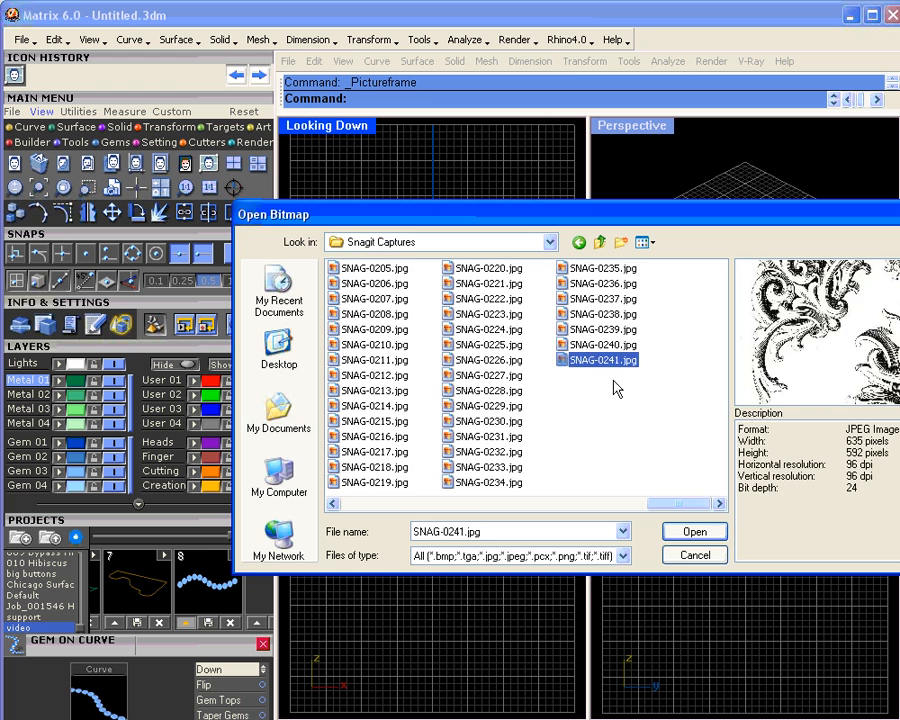
pyautogui.click(694, 531)
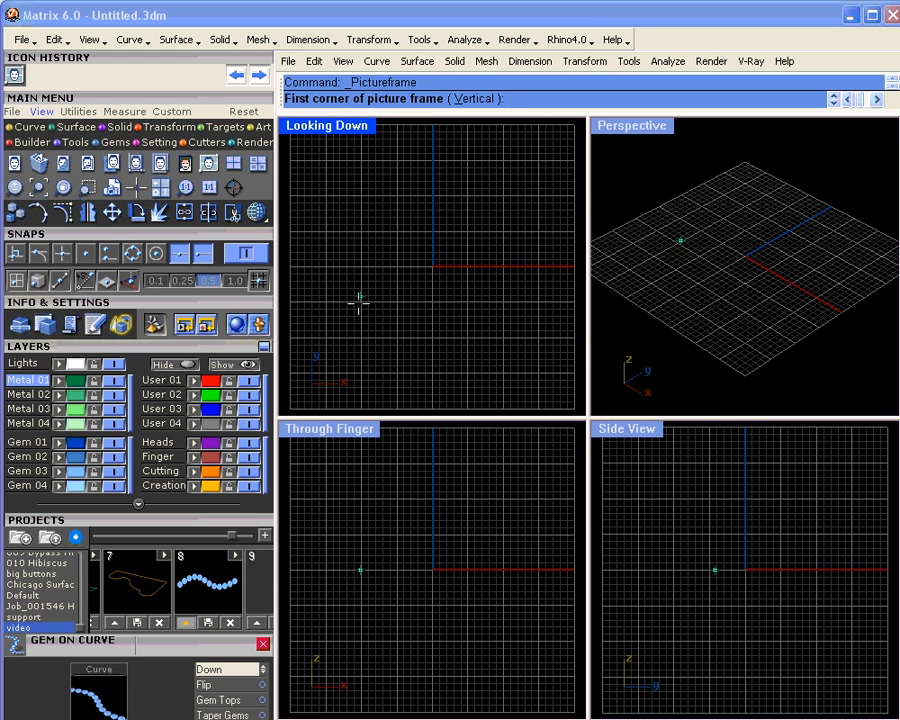
# Step: Place the picture frame by two corners in Looking Down, move it into position and deselect it
pyautogui.click(310, 319)
pyautogui.click(524, 286)
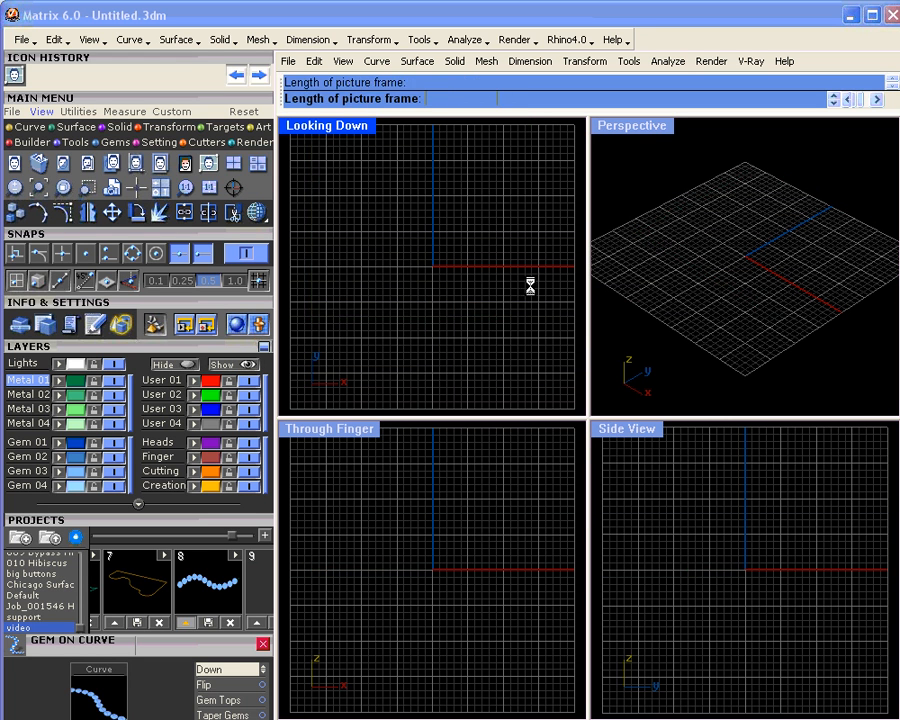
pyautogui.moveTo(460, 207); pyautogui.dragTo(475, 265)
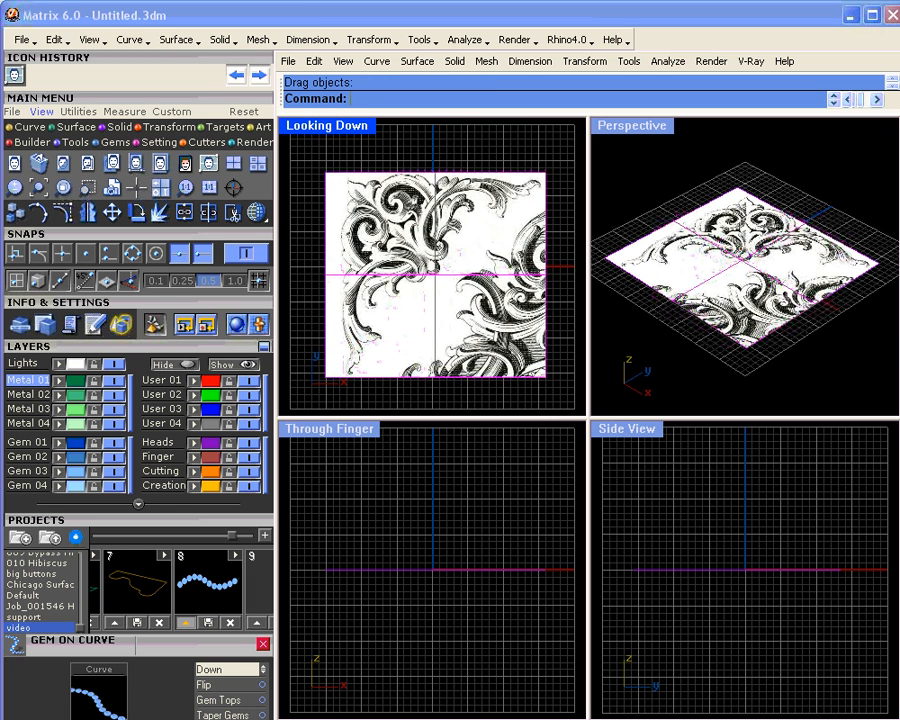
pyautogui.click(460, 127)
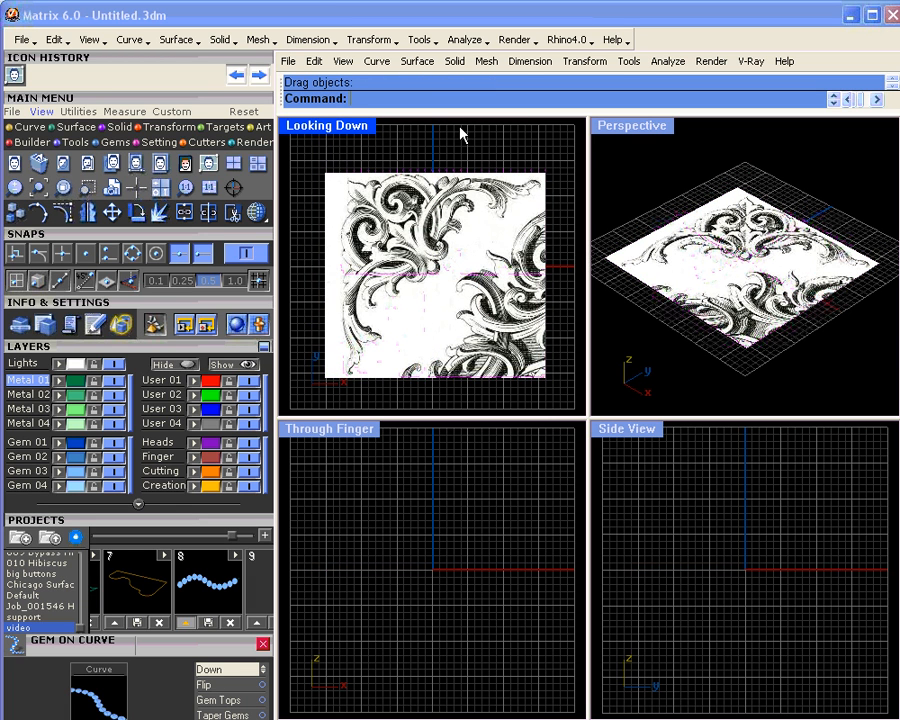
# Step: Maximize the Looking Down viewport and set User 01 as the active layer
pyautogui.doubleClick(358, 126)
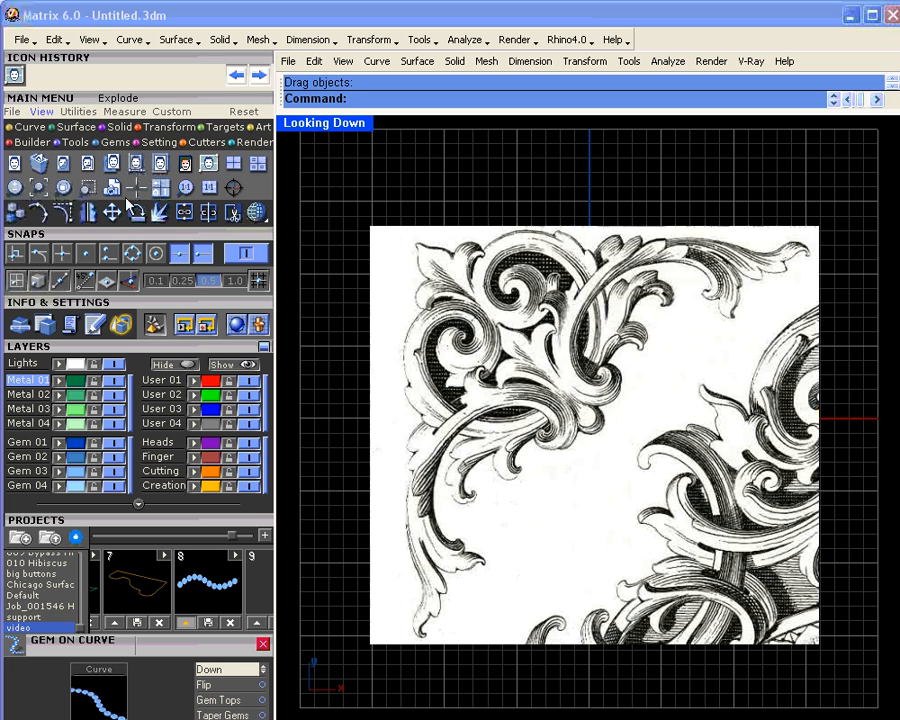
pyautogui.click(161, 380)
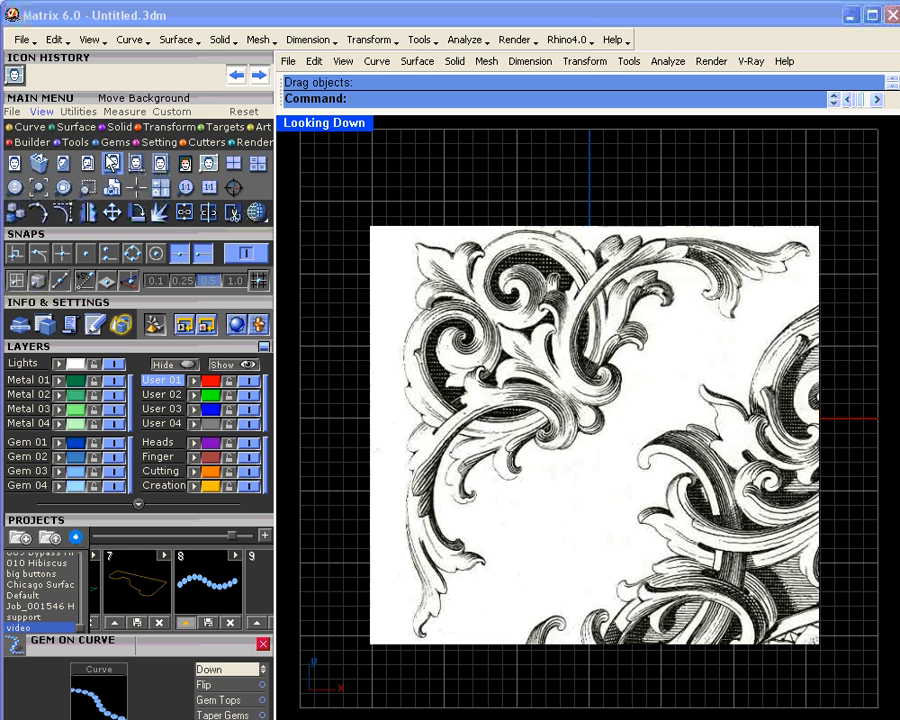
# Step: Make Creation the active layer and start an interpolated curve
pyautogui.click(213, 490)
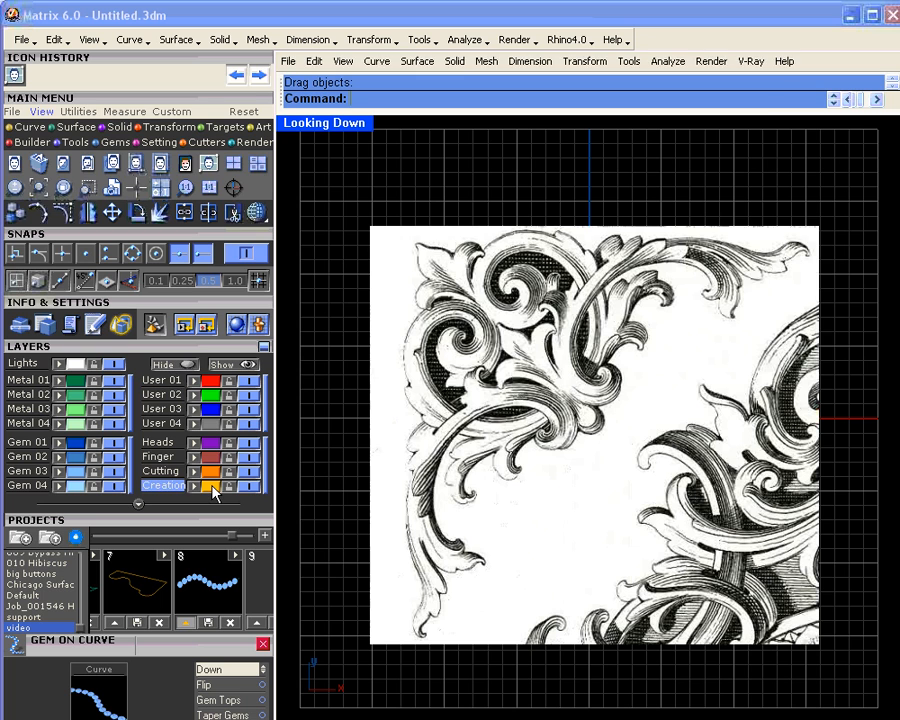
pyautogui.click(29, 128)
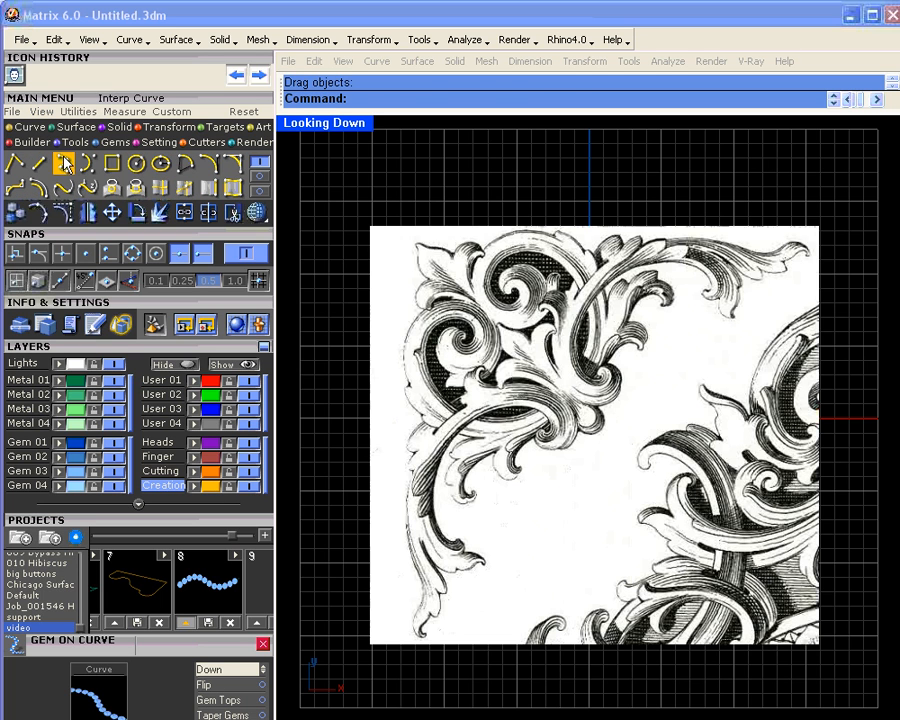
pyautogui.click(62, 163)
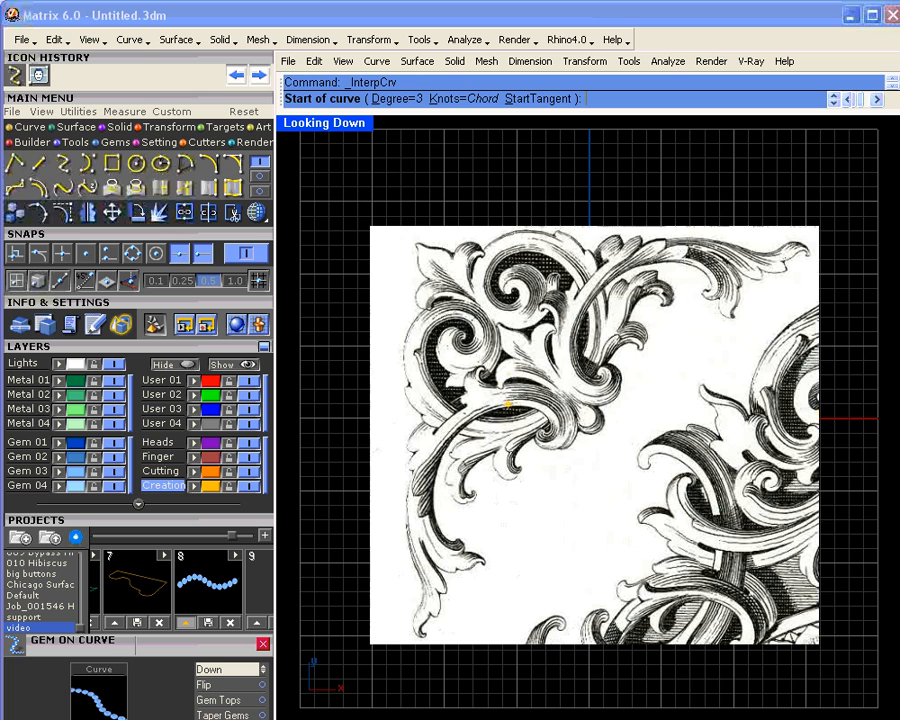
pyautogui.scroll(1, 512, 403)
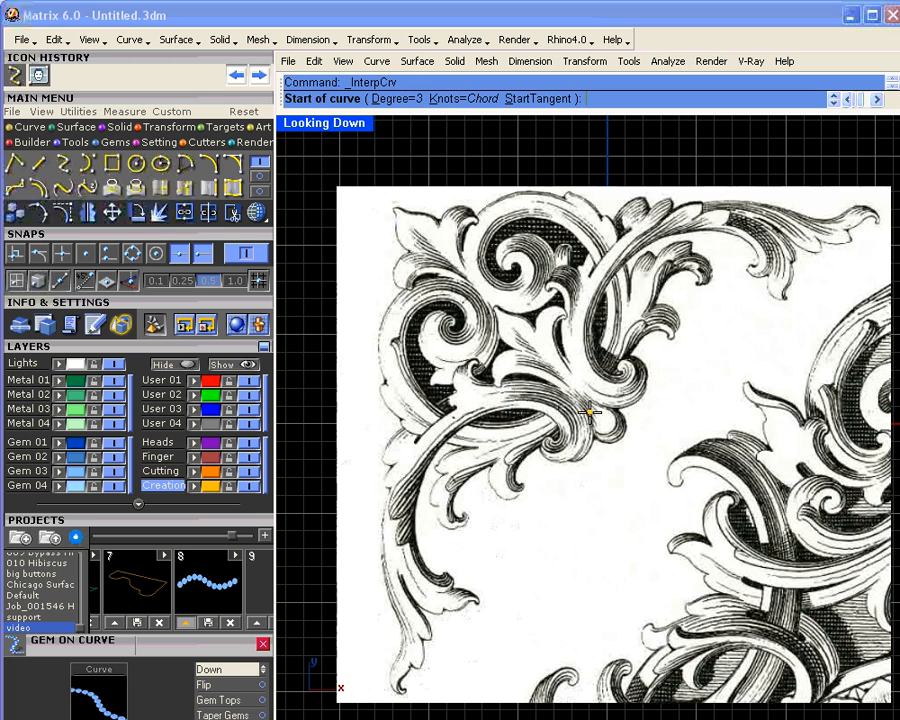
pyautogui.scroll(3, 590, 411)
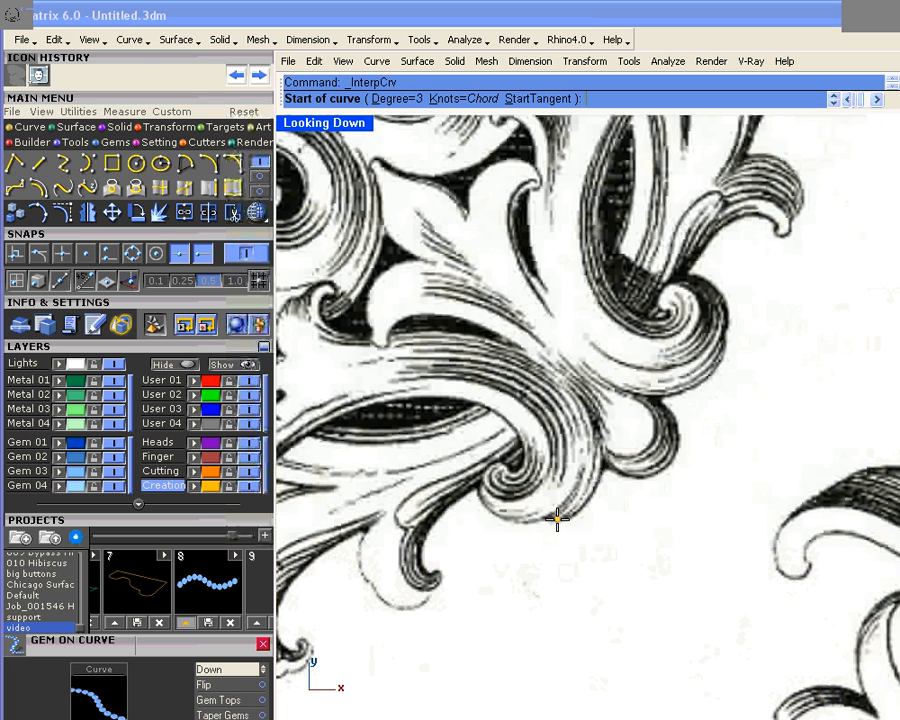
# Step: Trace the curve from the leaf tip up the outer edge and along the upper edge
pyautogui.click(552, 519)
pyautogui.click(564, 518)
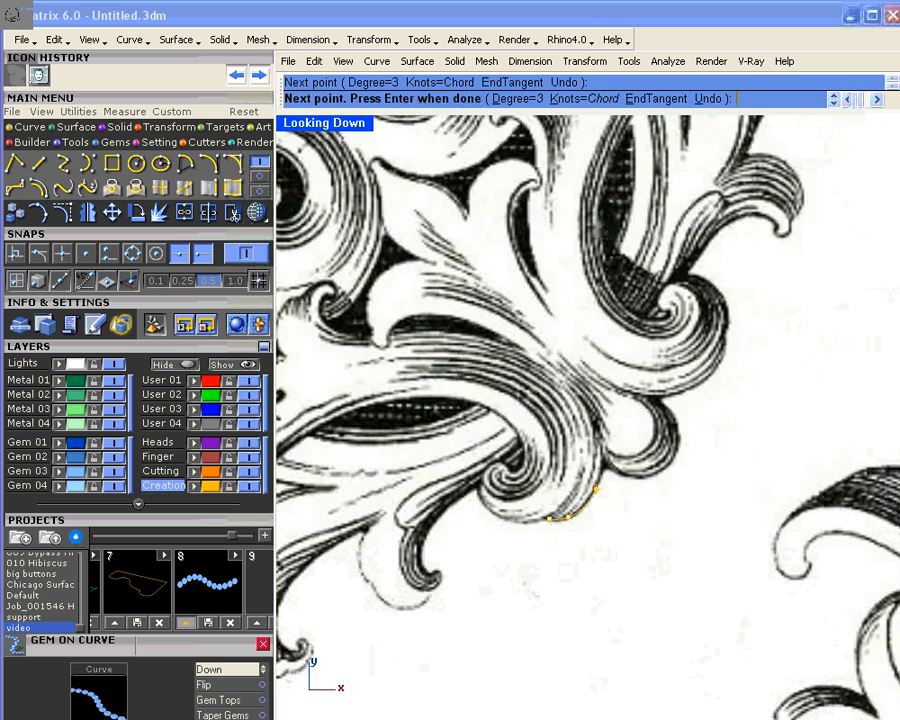
pyautogui.click(597, 483)
pyautogui.click(601, 430)
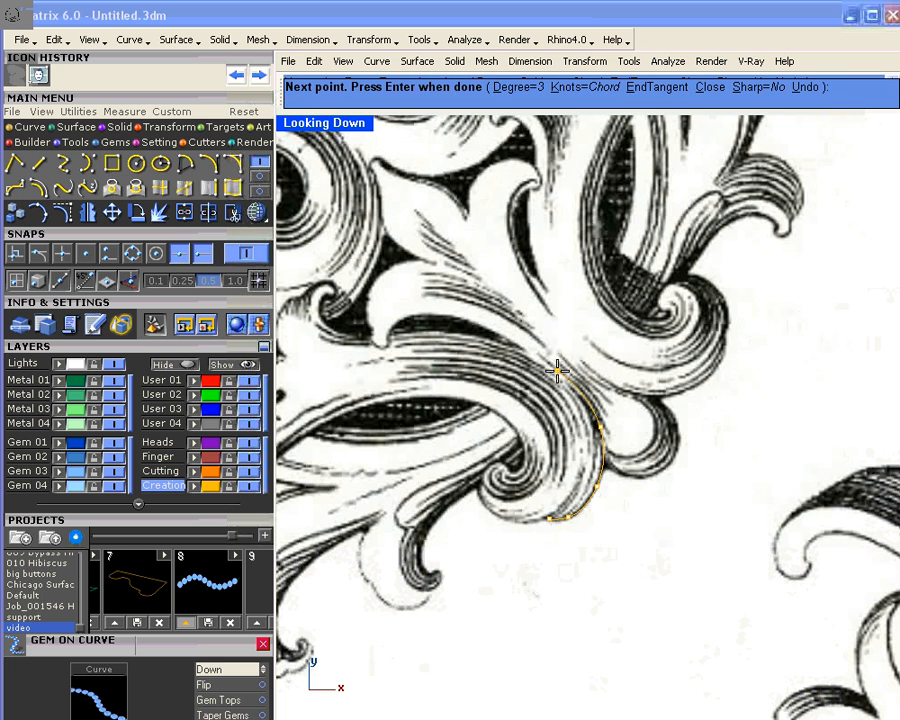
pyautogui.click(532, 350)
pyautogui.click(433, 331)
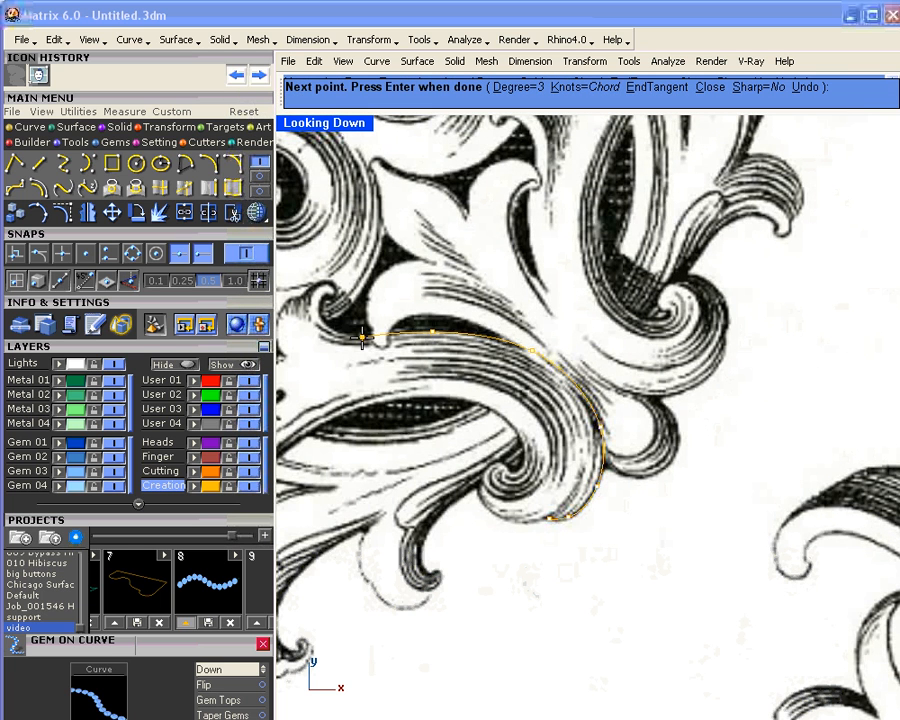
pyautogui.moveTo(359, 340); pyautogui.dragTo(526, 357, button='right')
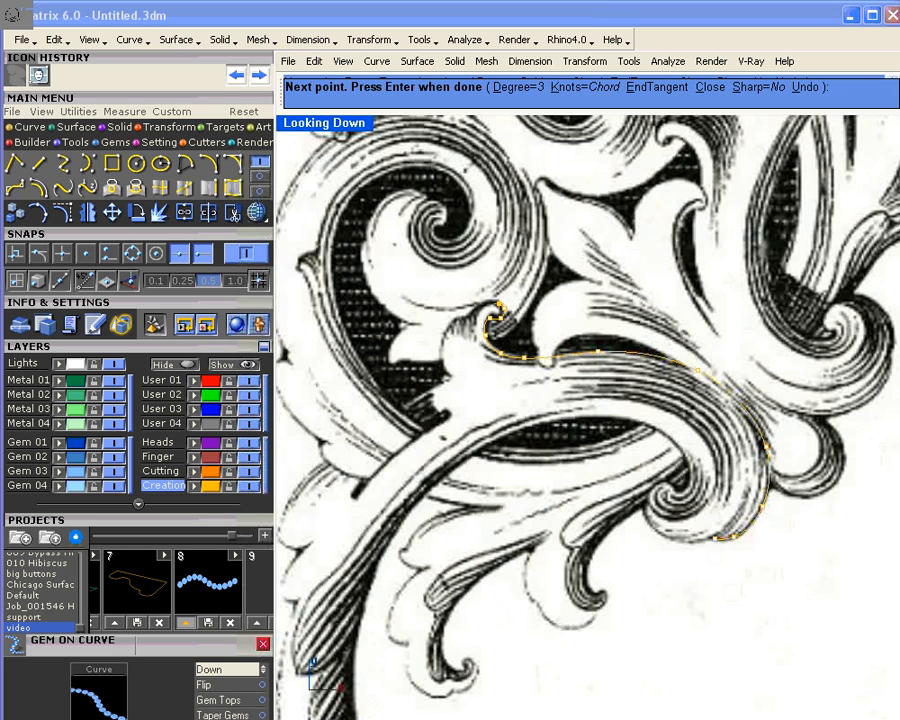
# Step: Continue the curve through the small curl and down the inner edge, then finish it
pyautogui.click(497, 304)
pyautogui.click(445, 376)
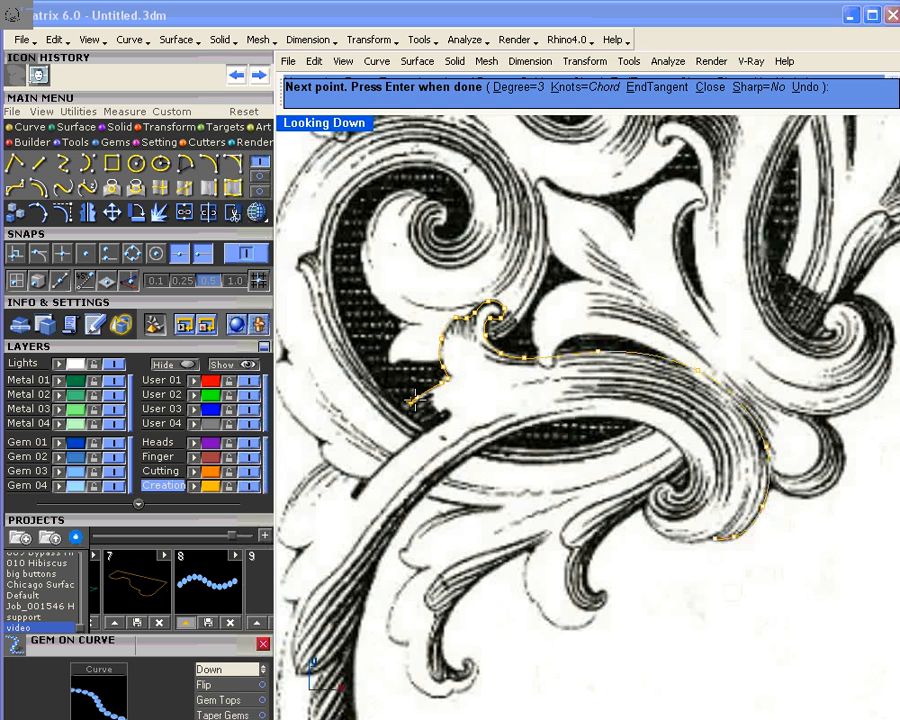
pyautogui.click(415, 399)
pyautogui.moveTo(287, 511); pyautogui.dragTo(380, 466, button='right')
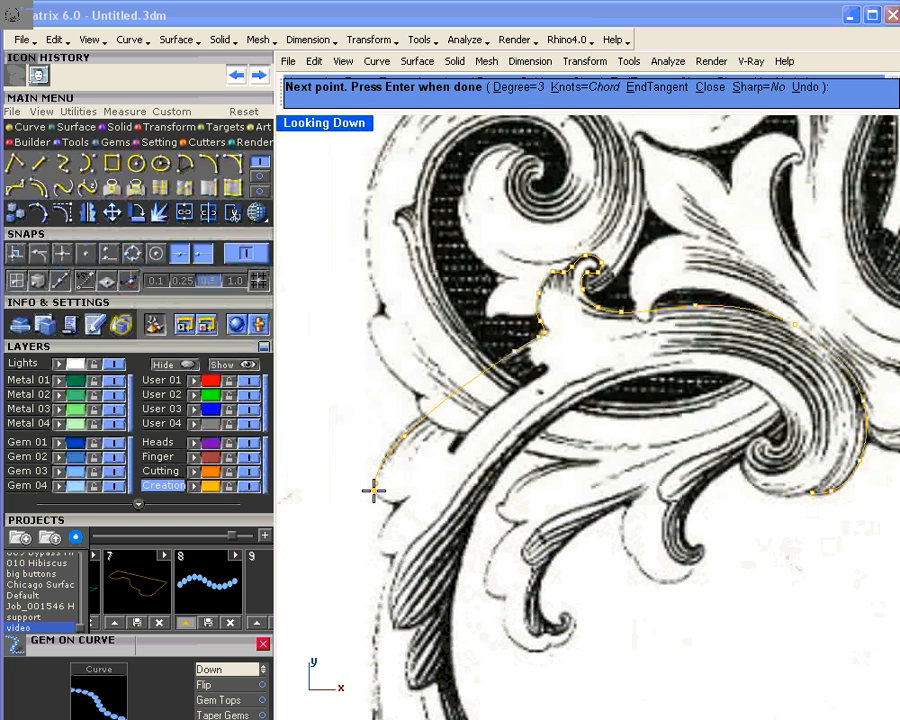
pyautogui.click(374, 490)
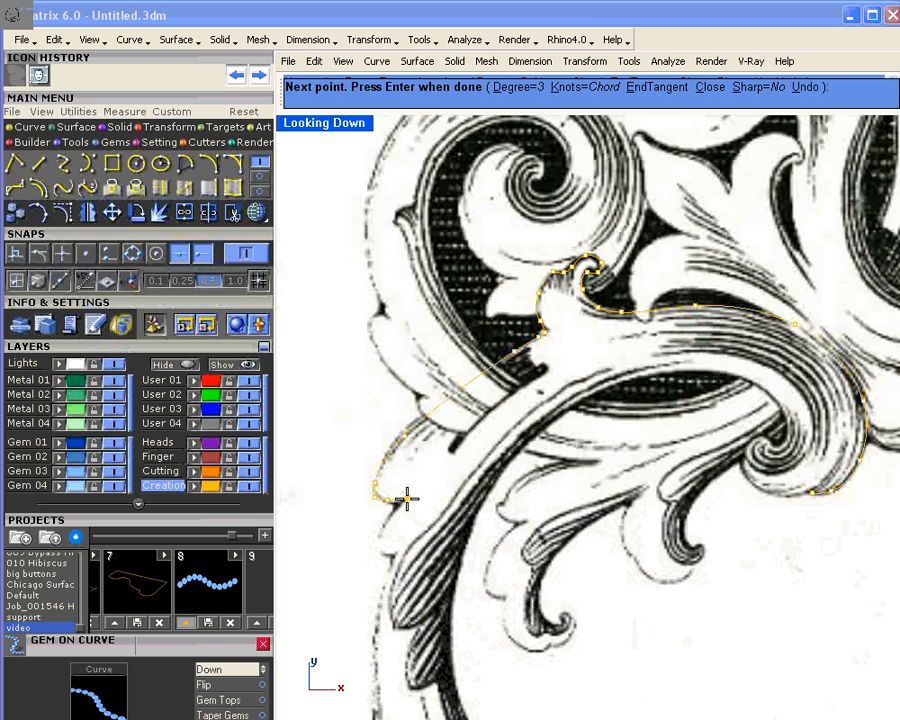
pyautogui.press('Return')
pyautogui.press('Return')
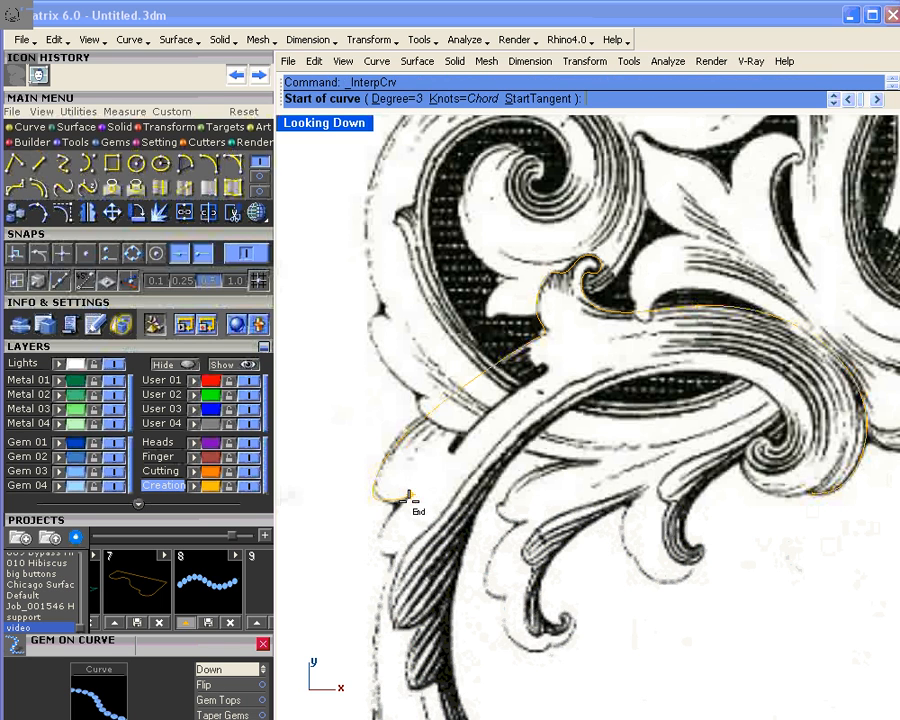
pyautogui.click(408, 498)
# Step: Finish a short two-point curve, then start a new curve down the stem's outer edge
pyautogui.click(379, 531)
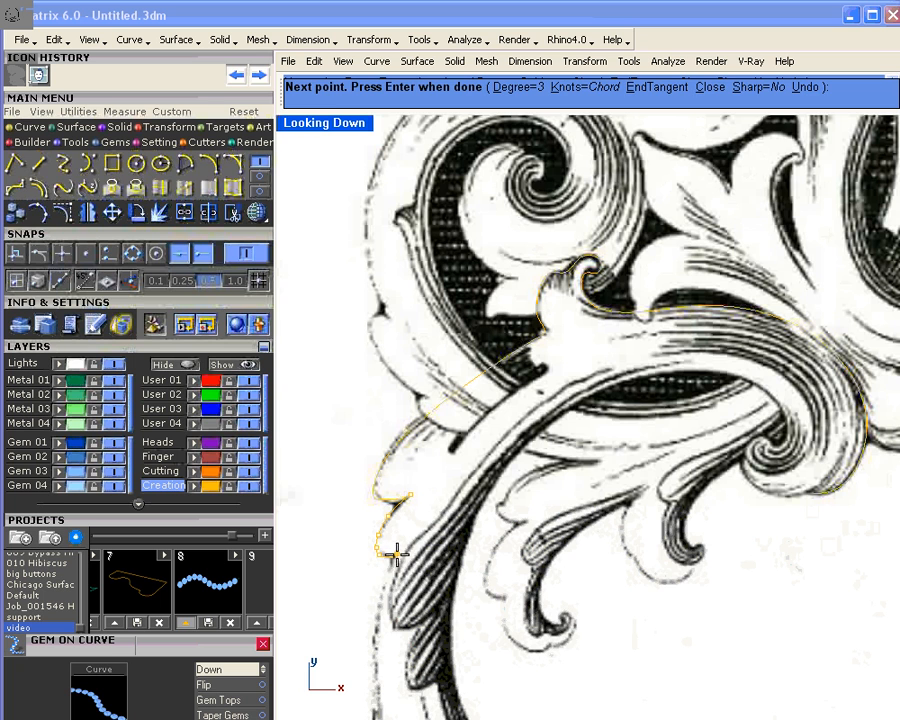
pyautogui.press('Return')
pyautogui.moveTo(420, 572); pyautogui.dragTo(469, 416, button='right')
pyautogui.rightClick(460, 410)
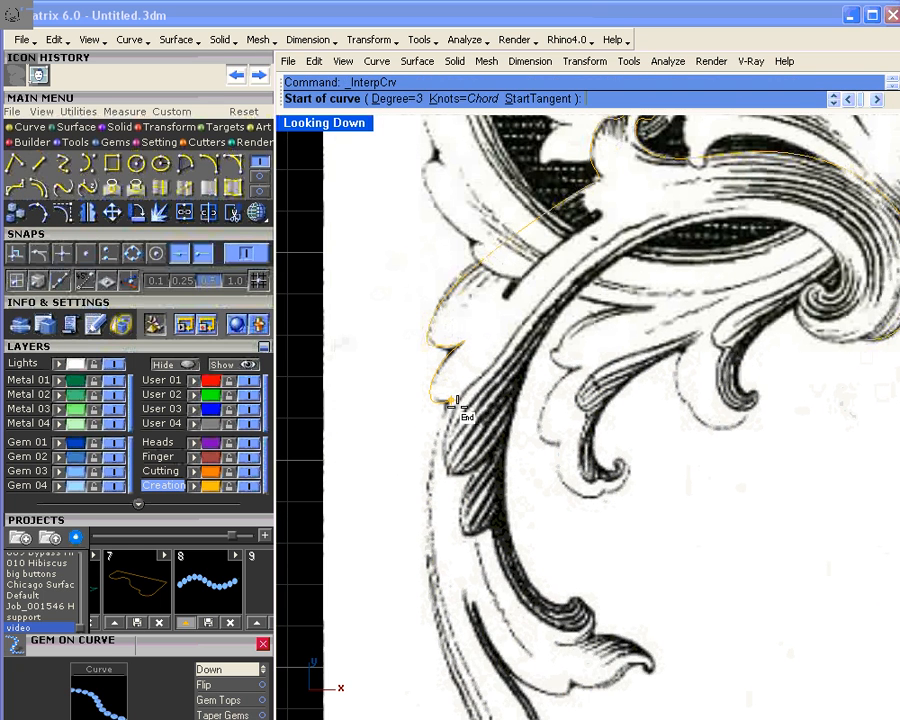
pyautogui.click(450, 401)
pyautogui.click(431, 462)
pyautogui.moveTo(460, 527); pyautogui.dragTo(455, 409, button='right')
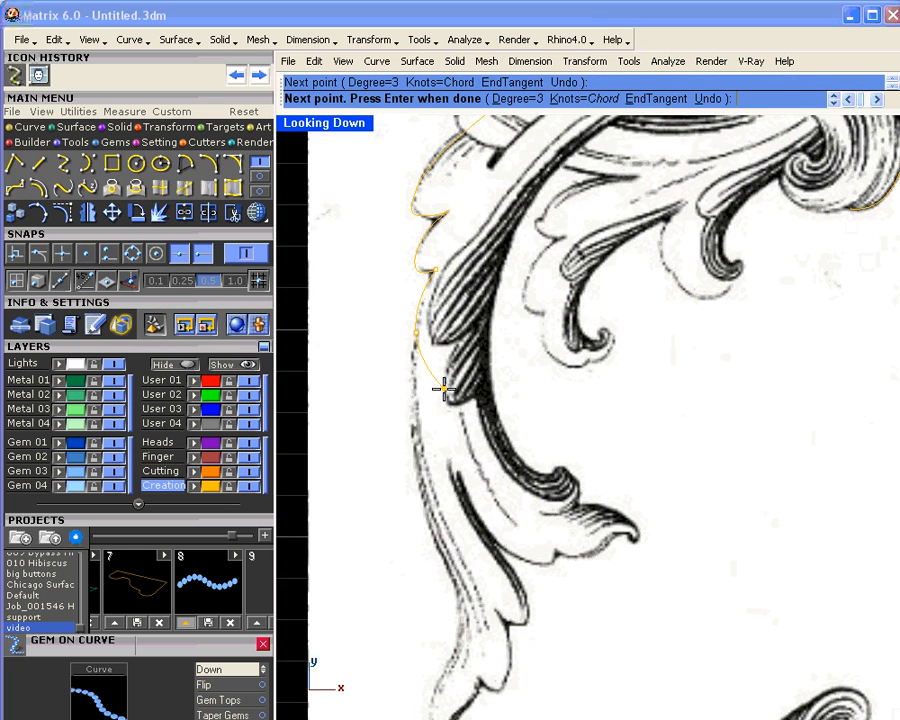
pyautogui.click(418, 468)
pyautogui.click(421, 476)
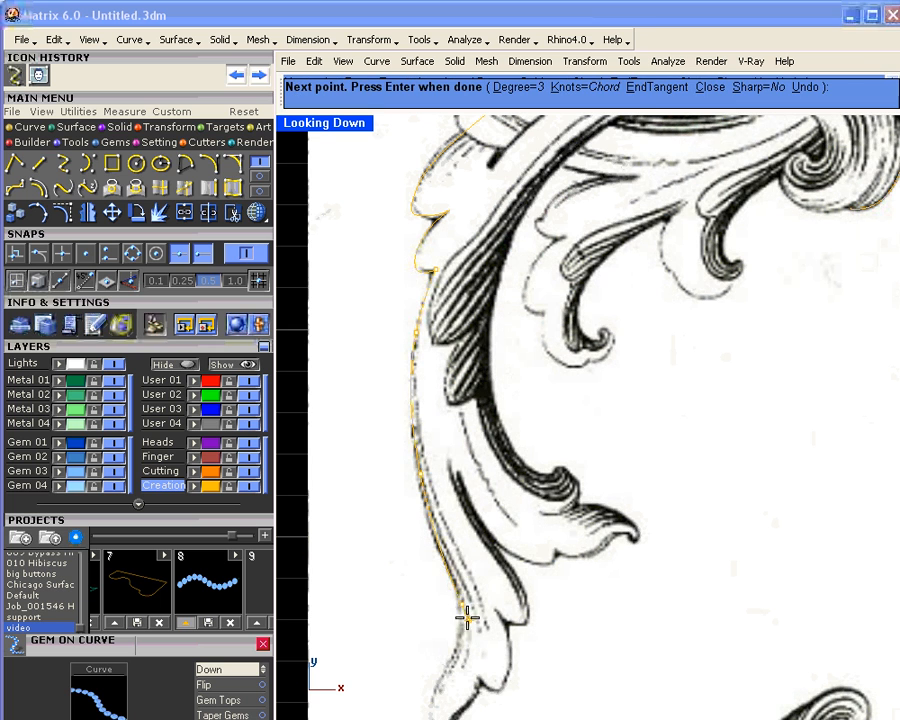
# Step: Continue the curve down the stem, around the tip's curl and up the inner edge, then finish it
pyautogui.moveTo(451, 657); pyautogui.dragTo(470, 522, button='right')
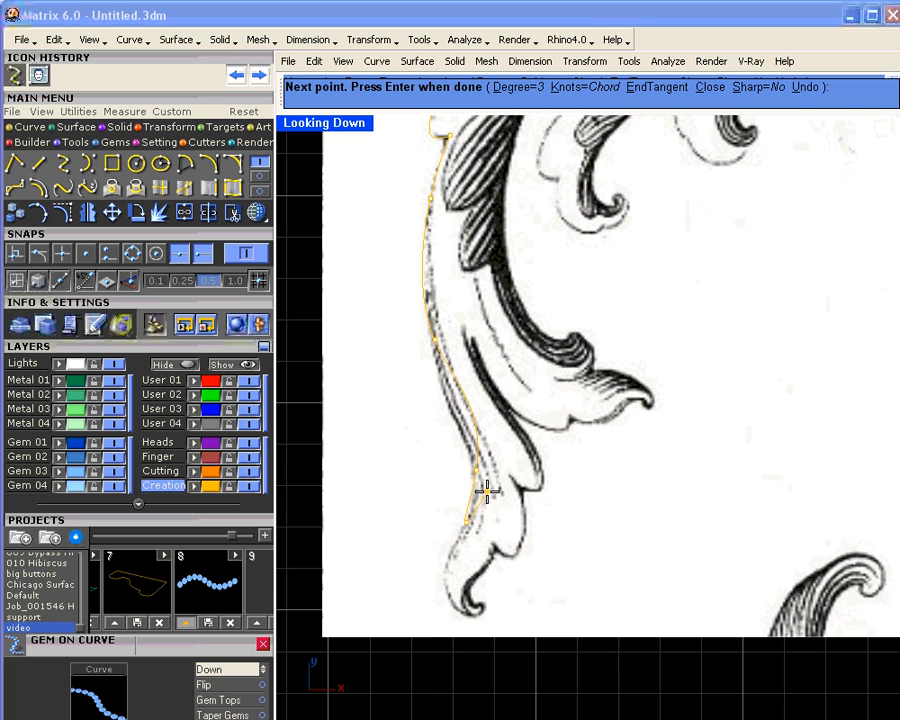
pyautogui.click(450, 562)
pyautogui.click(450, 594)
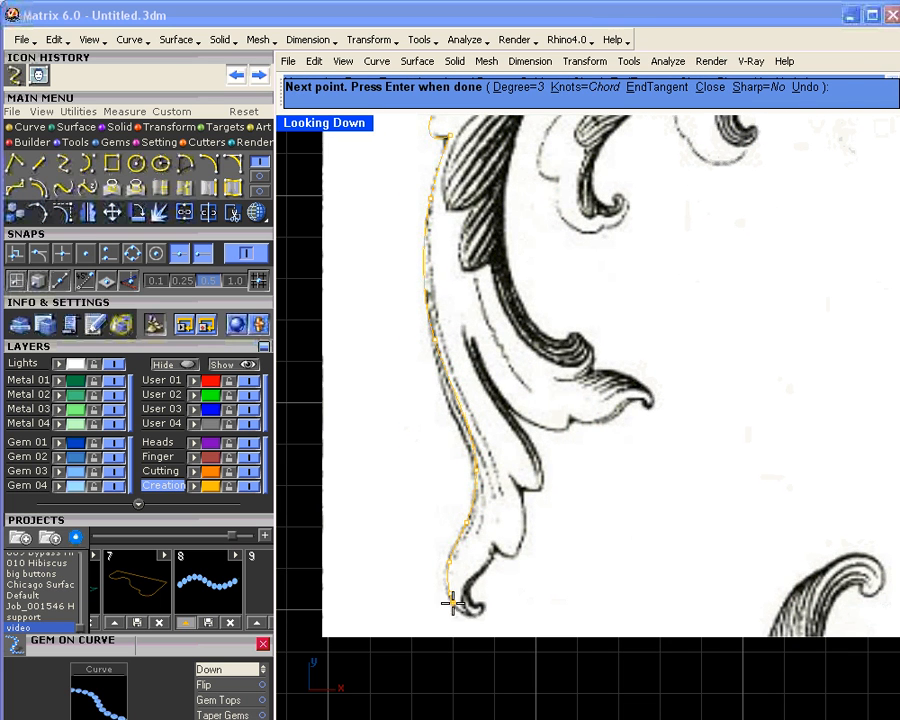
pyautogui.click(459, 610)
pyautogui.click(473, 615)
pyautogui.click(480, 613)
pyautogui.click(483, 609)
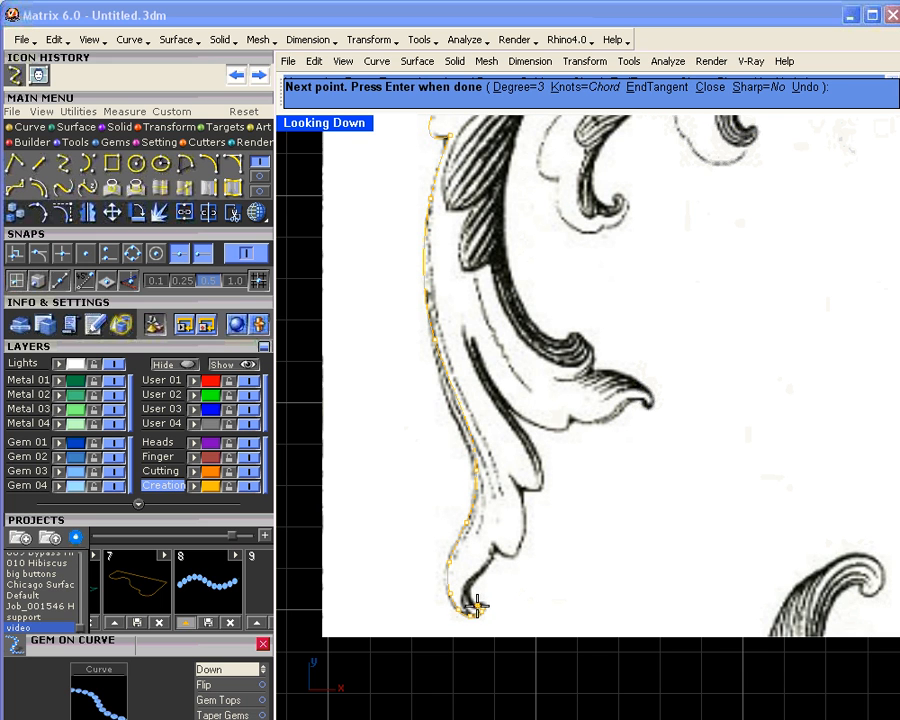
pyautogui.click(476, 604)
pyautogui.click(470, 602)
pyautogui.click(471, 591)
pyautogui.click(477, 580)
pyautogui.click(489, 568)
pyautogui.click(494, 560)
pyautogui.press('Return')
pyautogui.press('Return')
# Step: Trace a further curve along the leaf's lower-right edge
pyautogui.click(495, 548)
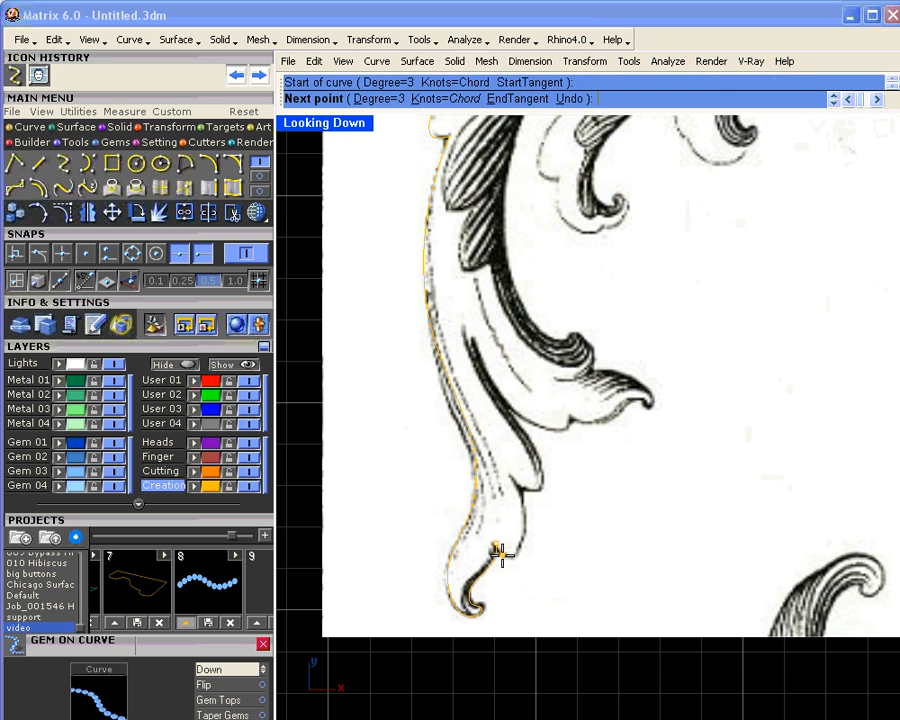
pyautogui.click(498, 550)
pyautogui.click(505, 555)
pyautogui.click(516, 557)
pyautogui.click(522, 545)
pyautogui.click(528, 522)
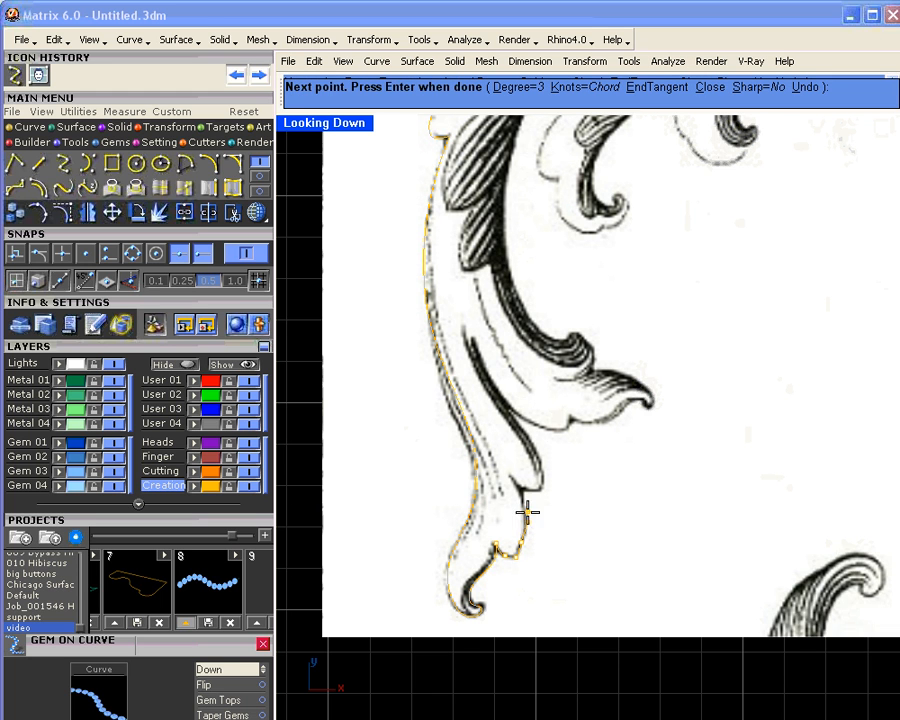
pyautogui.press('Return')
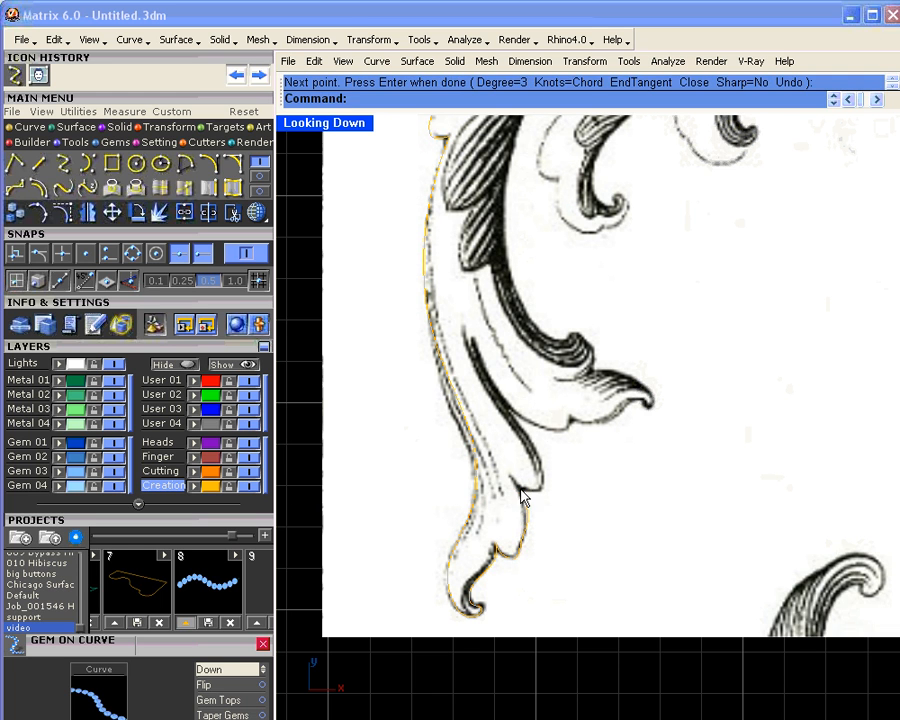
# Step: Trace a curve from the previous end up the leaf edge
pyautogui.press('Return')
pyautogui.click(524, 490)
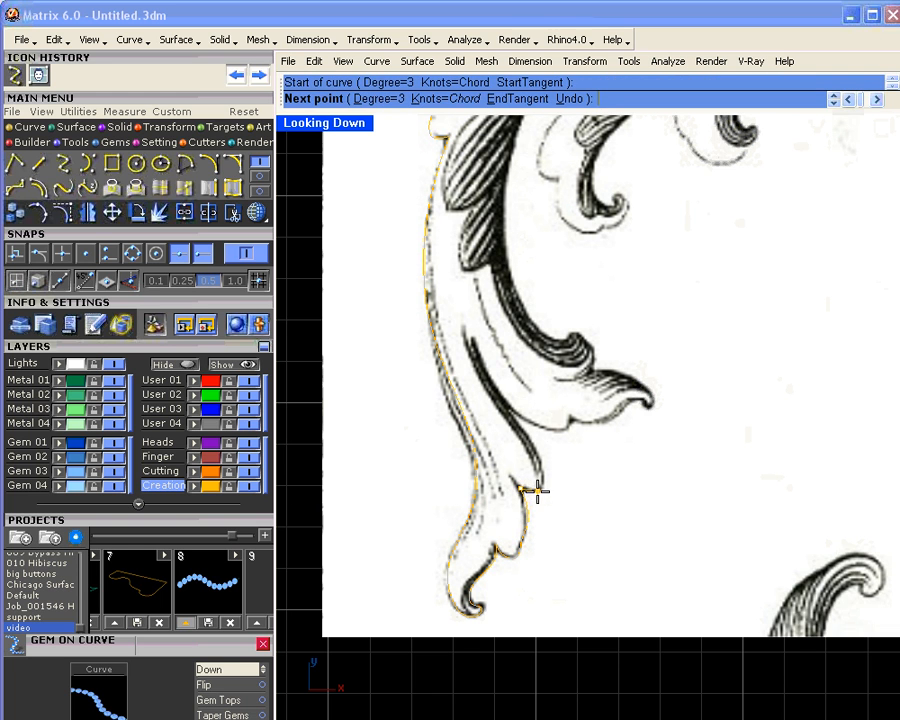
pyautogui.click(539, 491)
pyautogui.click(542, 487)
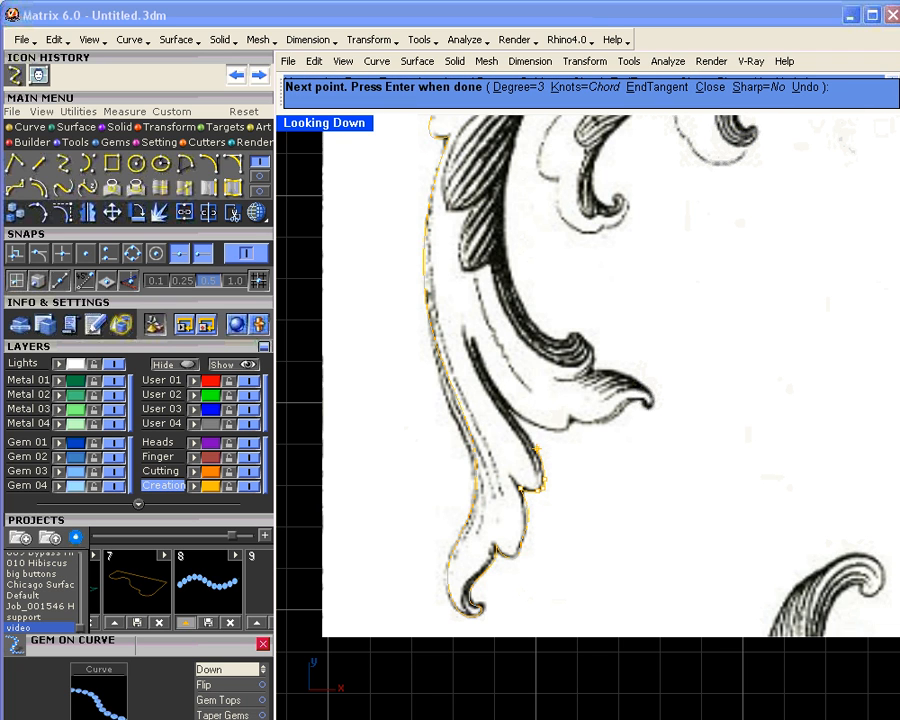
pyautogui.click(531, 440)
pyautogui.rightClick(506, 403)
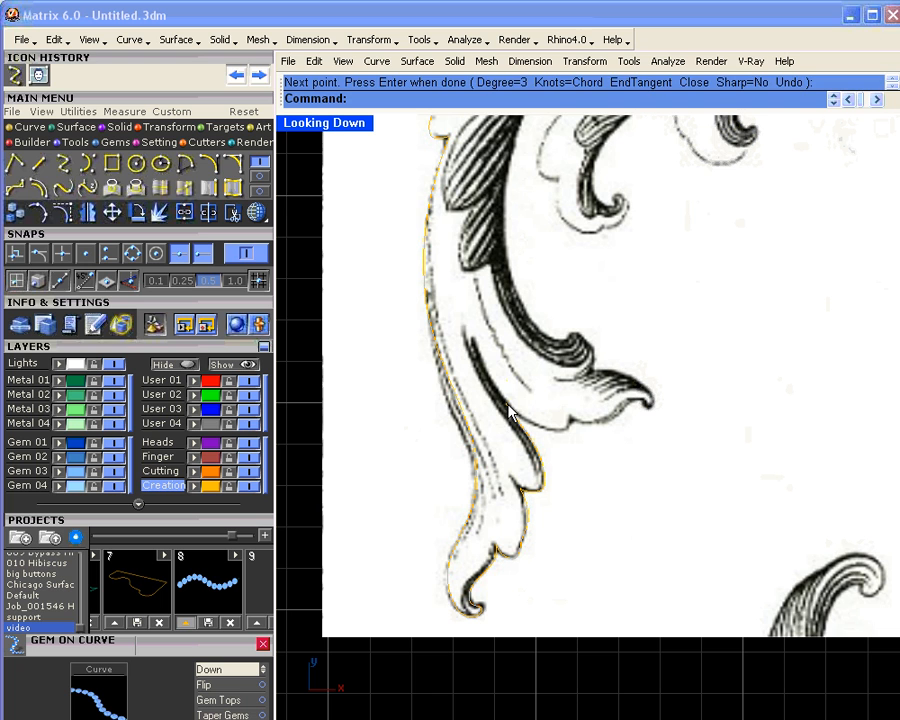
pyautogui.rightClick(506, 403)
# Step: Add a short curve from the old end along the leaf edge
pyautogui.click(506, 403)
pyautogui.click(536, 424)
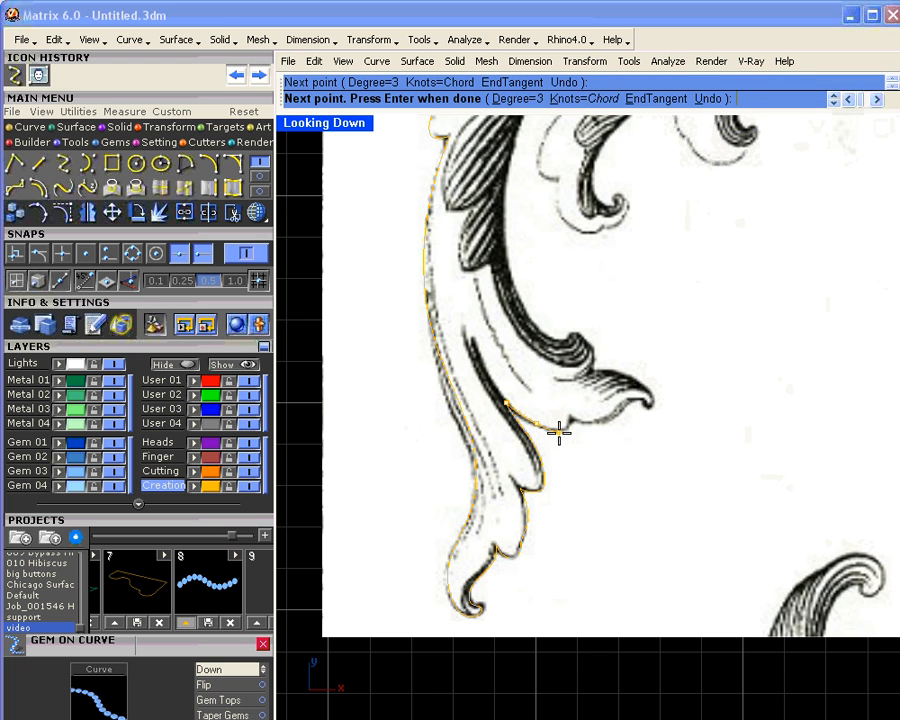
pyautogui.click(560, 426)
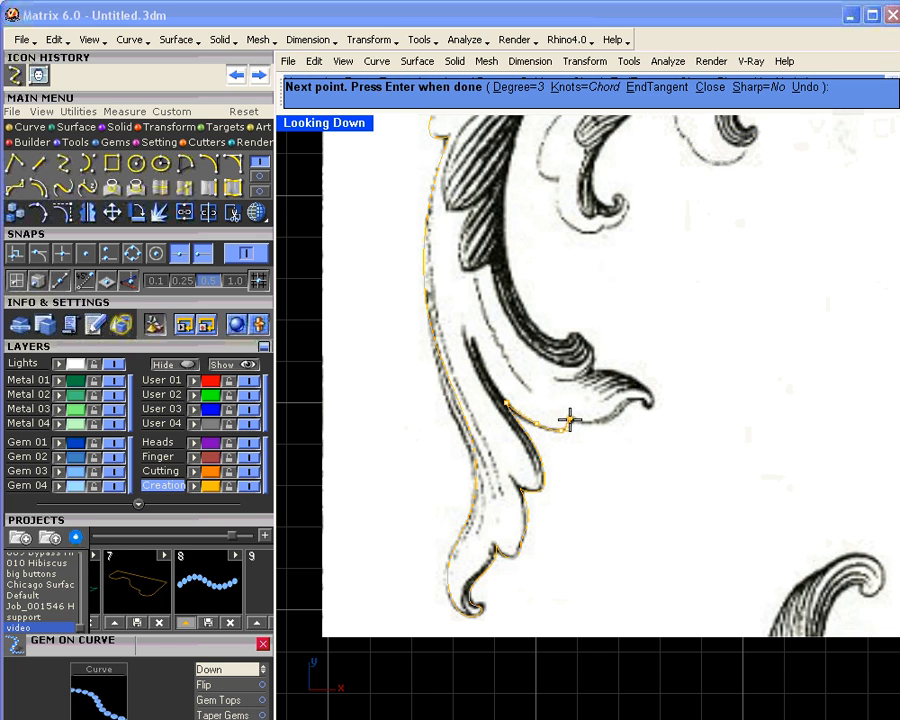
pyautogui.rightClick(570, 418)
pyautogui.rightClick(572, 418)
# Step: Start another curve along the leaf edge and trace up the inner leaf outline
pyautogui.click(572, 418)
pyautogui.click(582, 418)
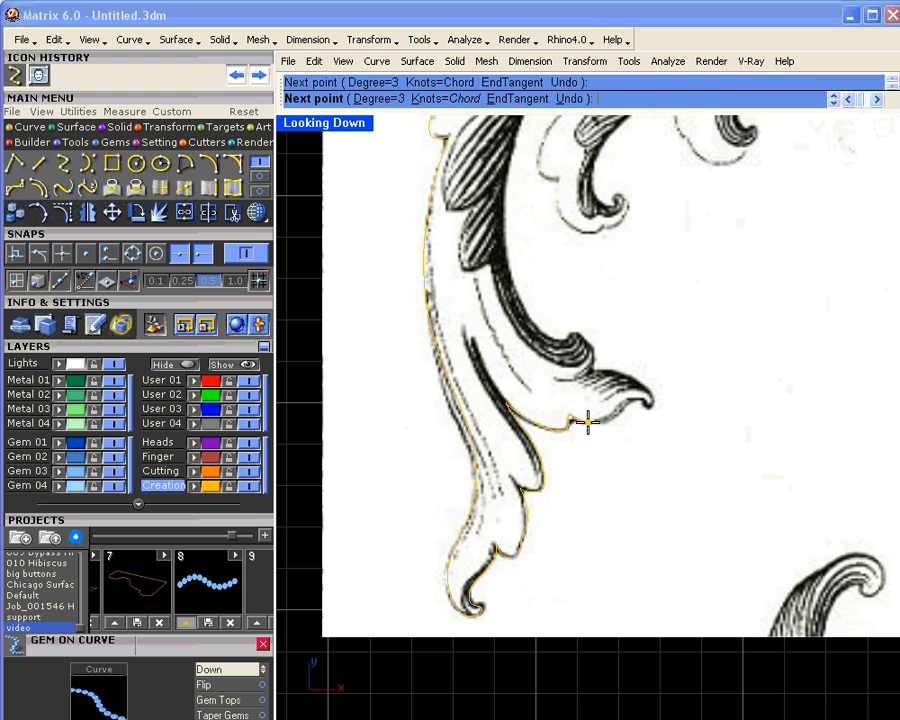
pyautogui.click(609, 416)
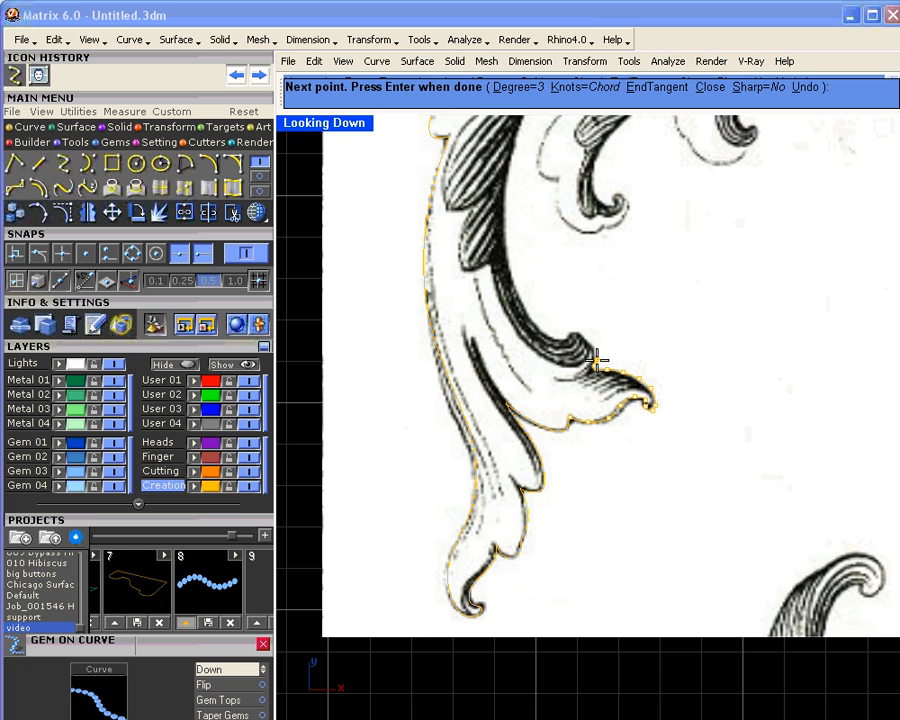
pyautogui.click(574, 333)
pyautogui.click(556, 339)
pyautogui.click(542, 333)
pyautogui.click(521, 299)
pyautogui.click(505, 220)
pyautogui.moveTo(539, 190); pyautogui.dragTo(485, 449, button='right')
pyautogui.click(486, 335)
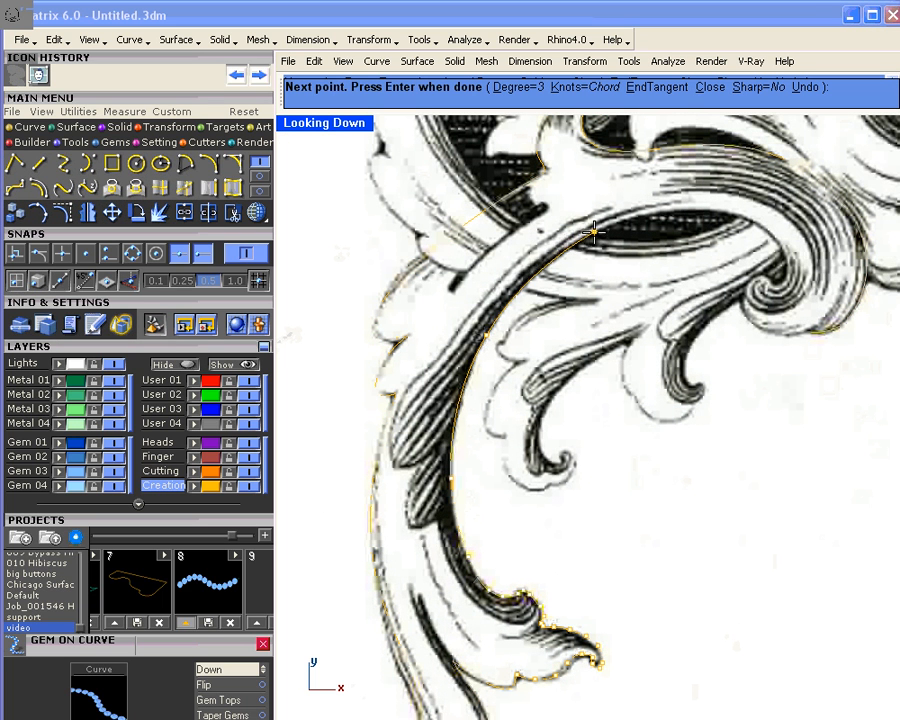
# Step: Trace around the spiral and end the curve exactly on the first curve's end
pyautogui.click(778, 241)
pyautogui.click(786, 264)
pyautogui.click(786, 281)
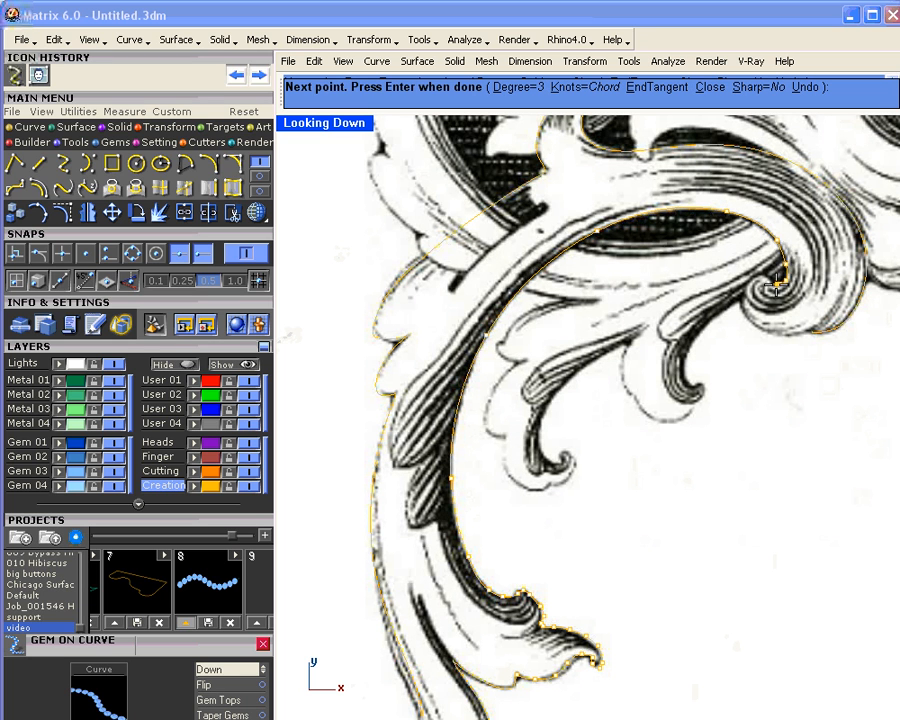
pyautogui.click(777, 284)
pyautogui.click(770, 274)
pyautogui.click(758, 275)
pyautogui.click(748, 285)
pyautogui.click(744, 300)
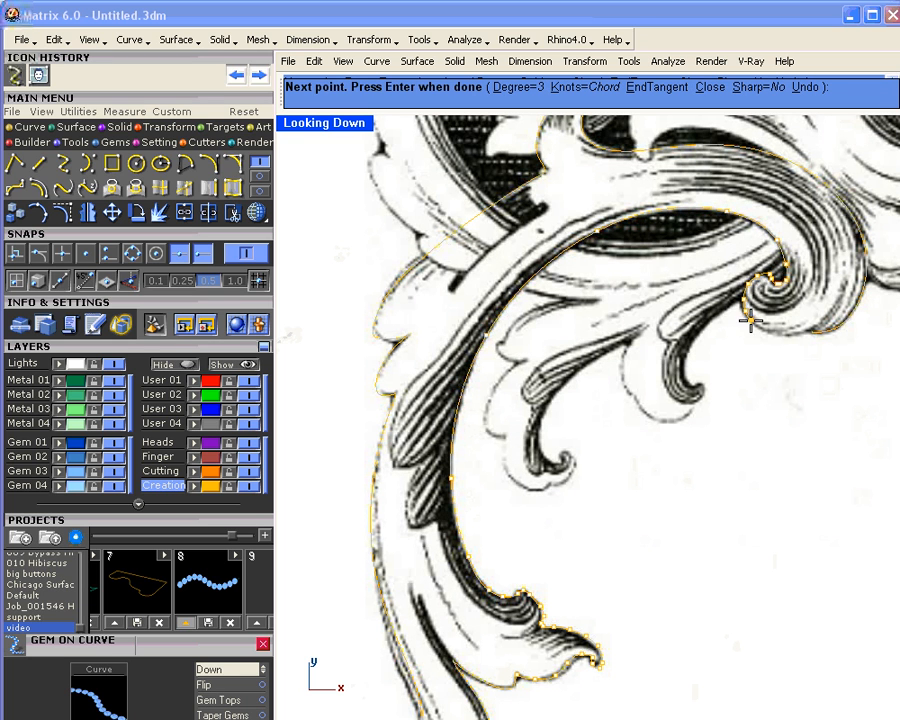
pyautogui.click(768, 333)
pyautogui.click(787, 338)
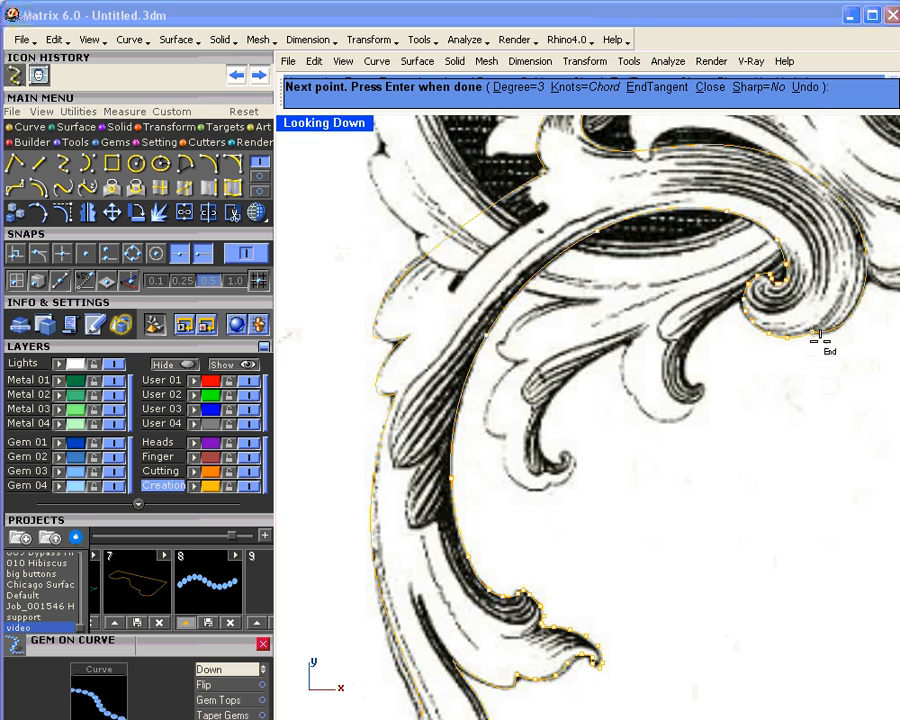
pyautogui.click(818, 338)
pyautogui.press('Return')
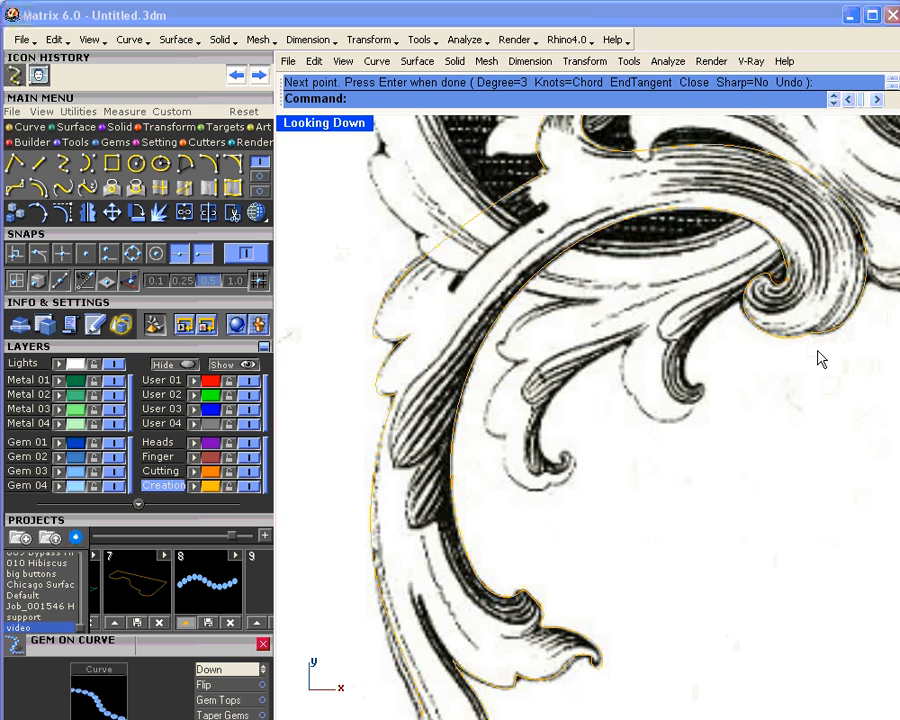
# Step: Select all curves on the Creation layer
pyautogui.scroll(1, 818, 357)
pyautogui.scroll(-3, 814, 332)
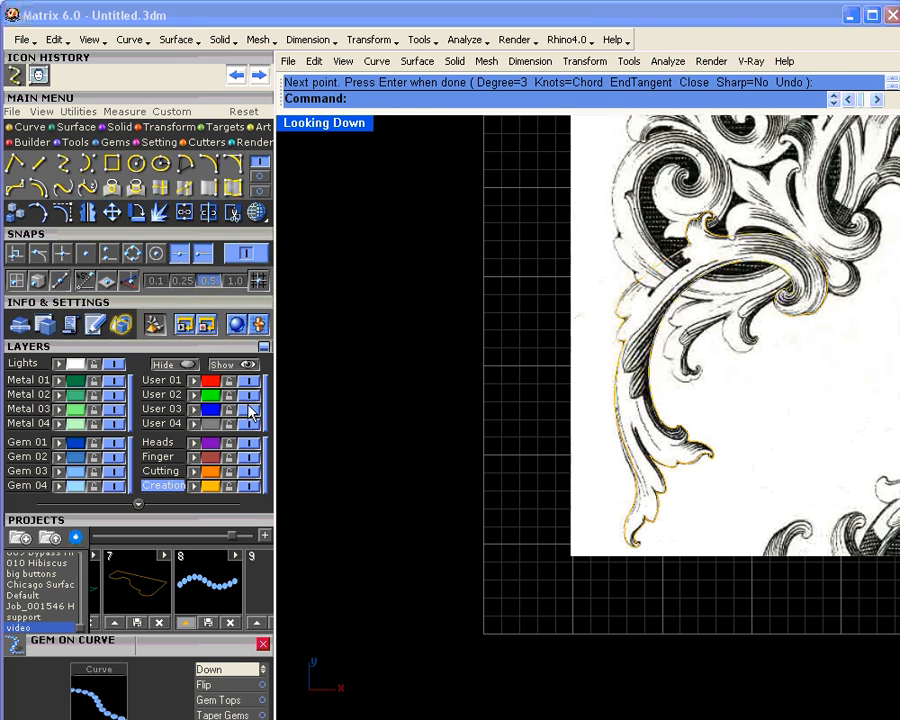
pyautogui.click(208, 485)
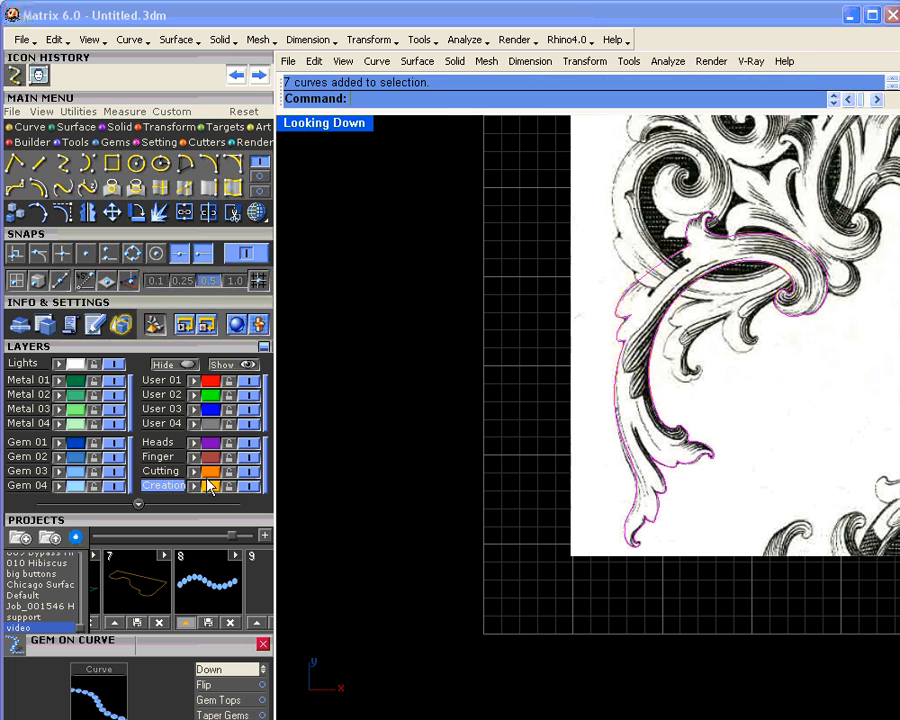
# Step: Join the seven curves into one closed scroll outline and check it
pyautogui.click(185, 213)
pyautogui.click(650, 353)
pyautogui.moveTo(679, 354); pyautogui.dragTo(581, 395, button='right')
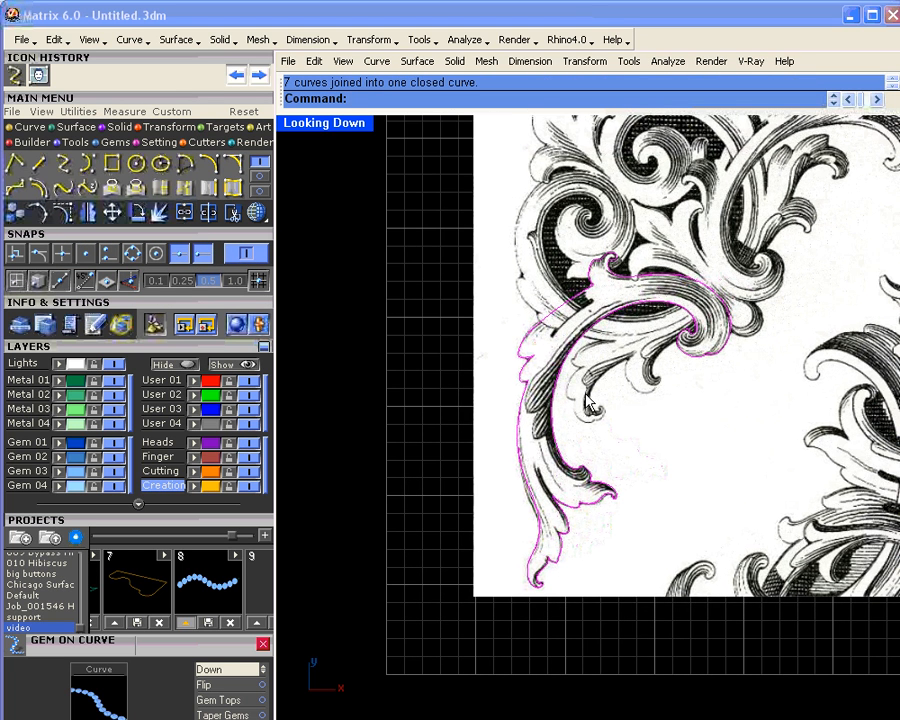
pyautogui.scroll(3, 578, 322)
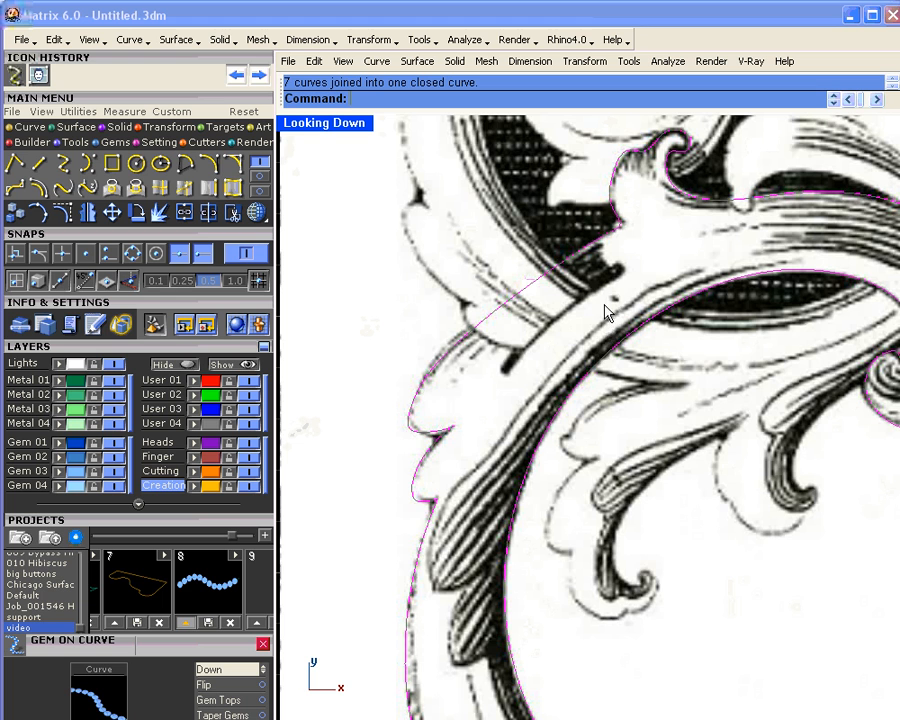
pyautogui.scroll(-5, 603, 301)
pyautogui.moveTo(603, 299); pyautogui.dragTo(563, 328, button='right')
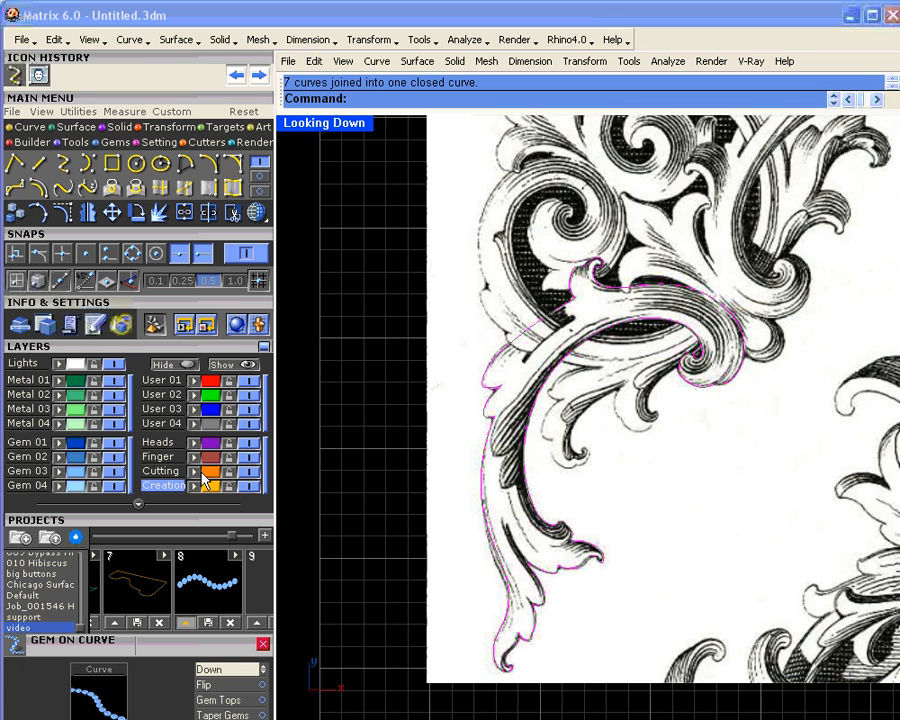
# Step: Make Cutting the current layer
pyautogui.click(163, 471)
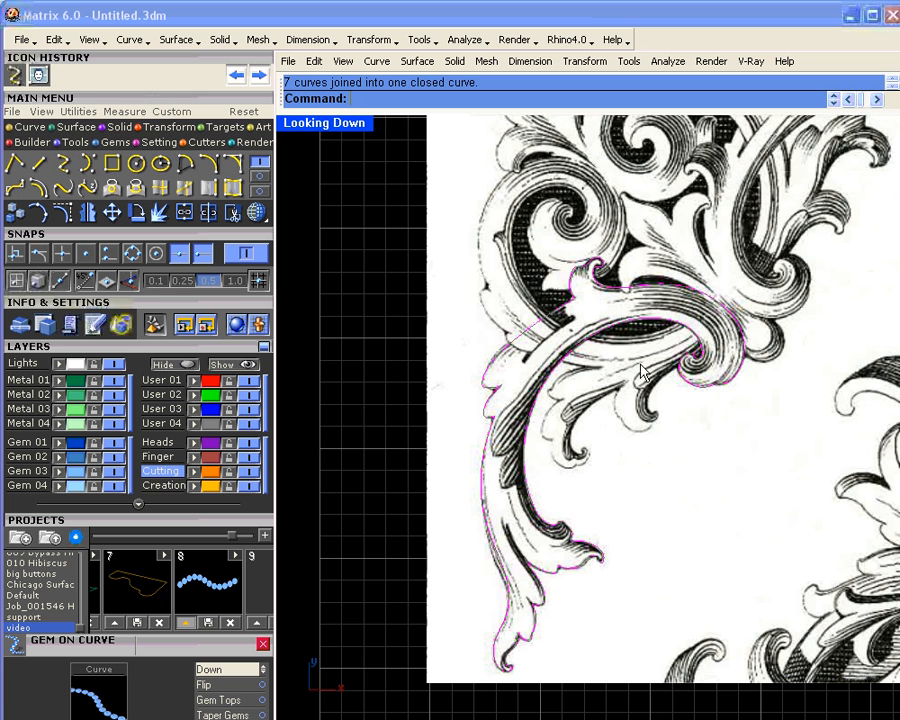
pyautogui.scroll(3, 566, 365)
pyautogui.moveTo(569, 360); pyautogui.dragTo(579, 350, button='right')
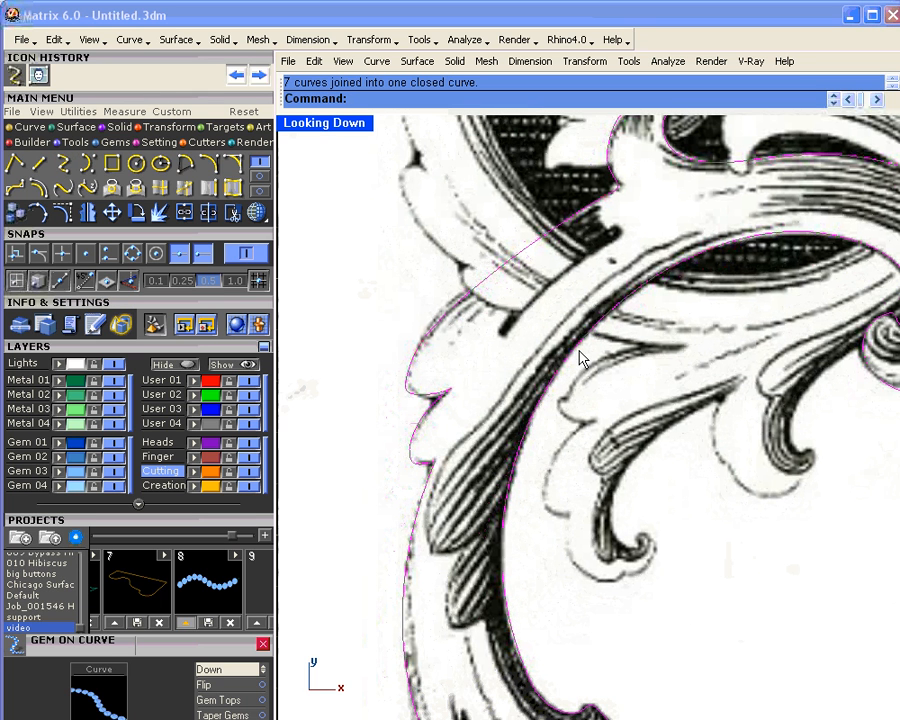
# Step: Trace a first interpolated curve up the engraving edge along the scroll arm
pyautogui.click(64, 172)
pyautogui.scroll(5, 492, 585)
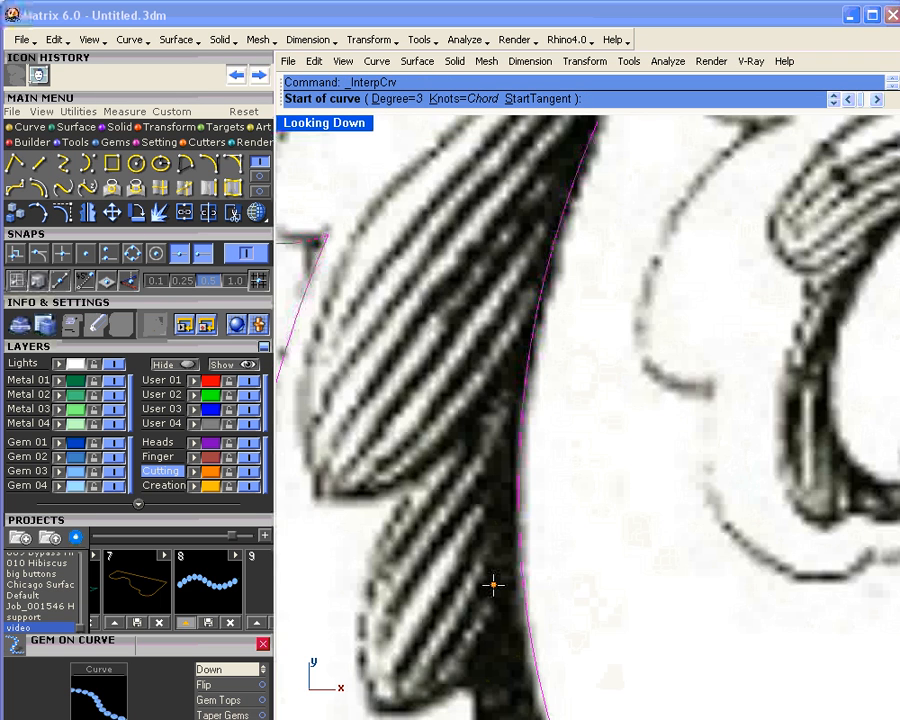
pyautogui.click(545, 670)
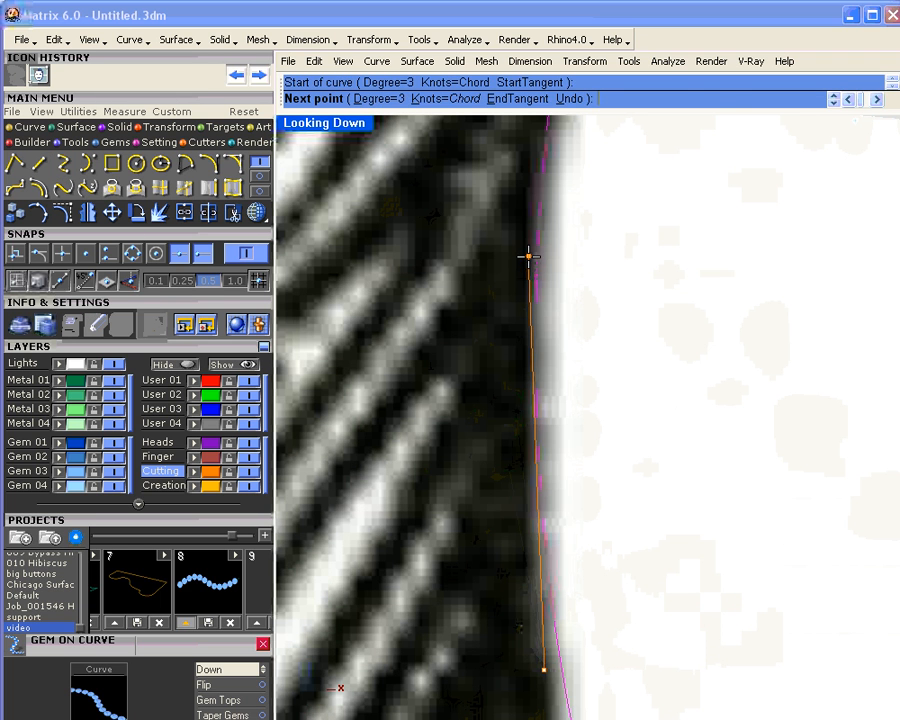
pyautogui.click(529, 255)
pyautogui.scroll(-3, 553, 125)
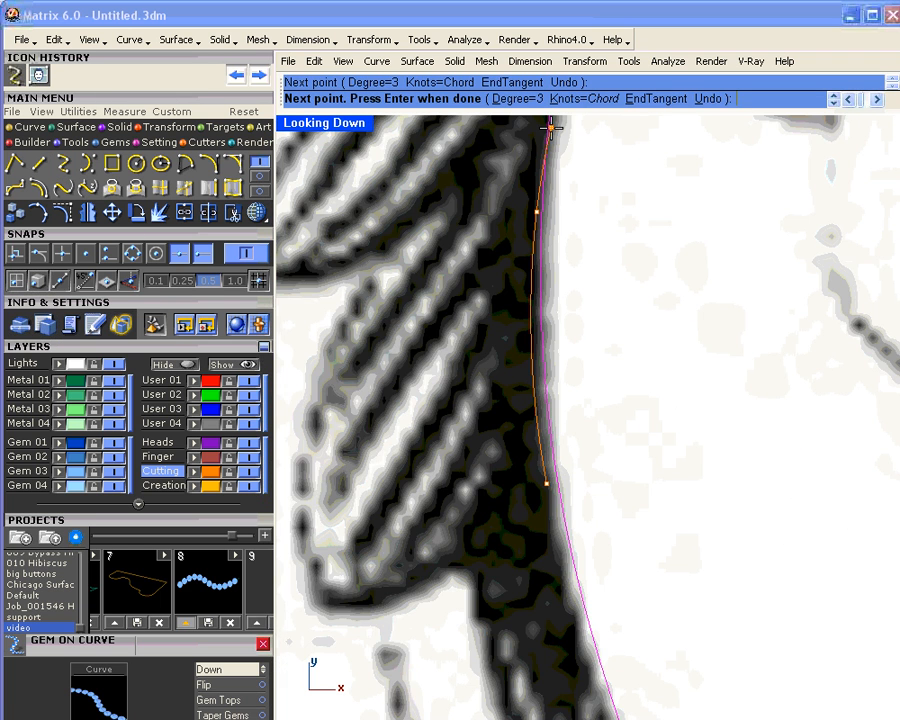
pyautogui.scroll(-2, 551, 128)
pyautogui.moveTo(551, 128); pyautogui.dragTo(481, 458, button='right')
pyautogui.click(491, 335)
pyautogui.moveTo(556, 160); pyautogui.dragTo(565, 296, button='right')
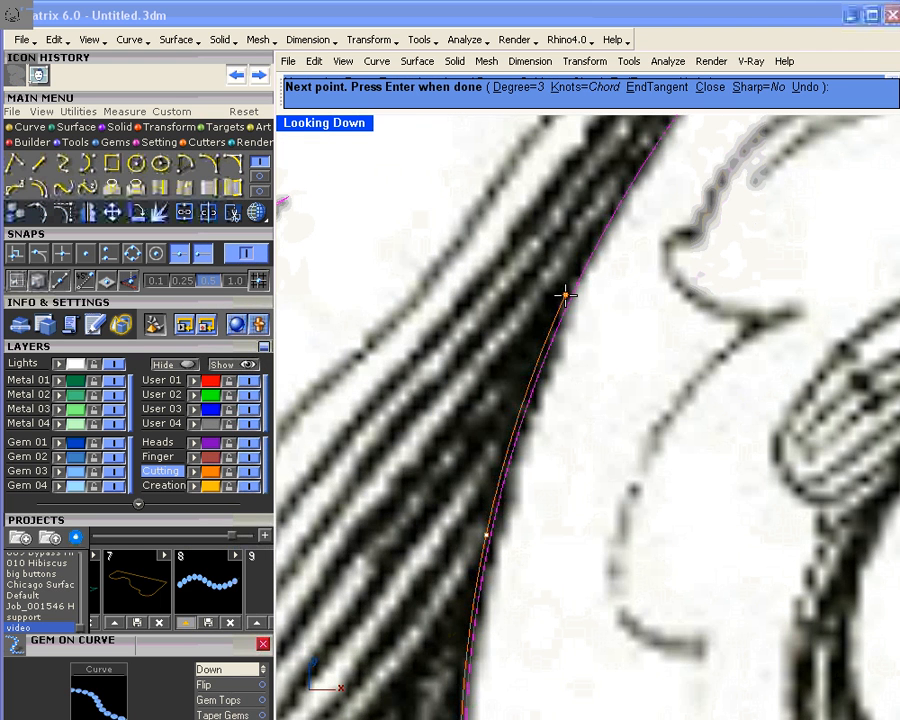
pyautogui.click(565, 294)
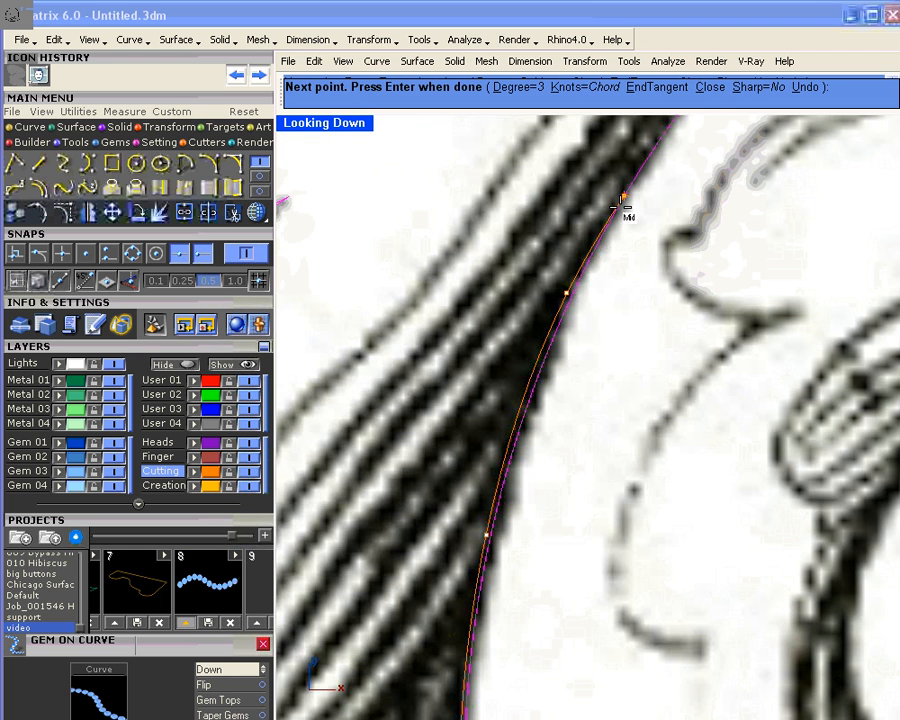
pyautogui.scroll(-3, 622, 207)
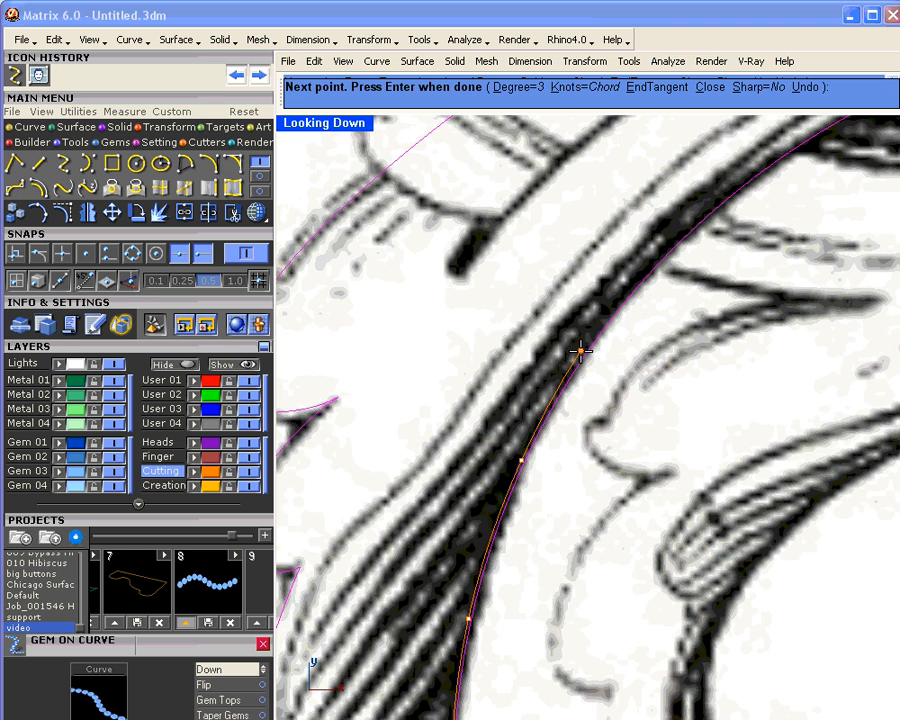
pyautogui.scroll(-3, 582, 349)
pyautogui.click(597, 321)
pyautogui.scroll(3, 665, 237)
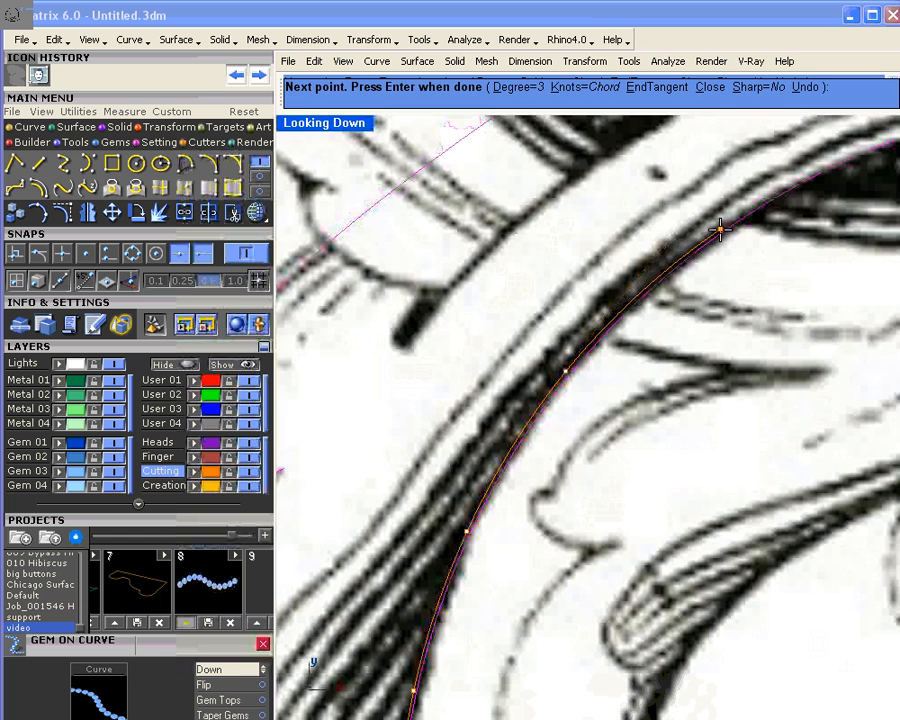
pyautogui.scroll(-5, 716, 228)
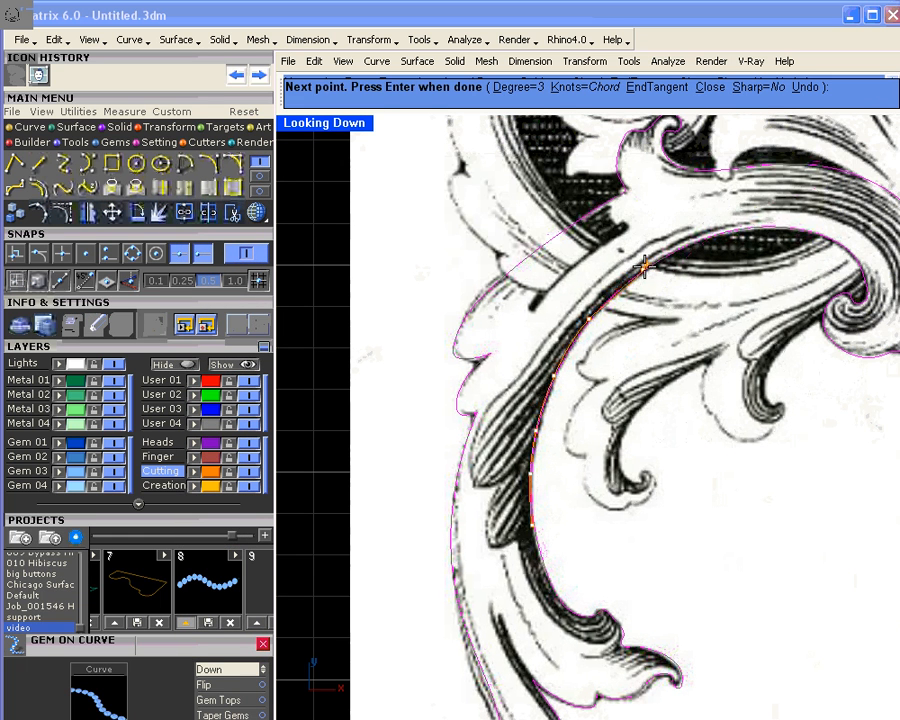
pyautogui.click(652, 259)
pyautogui.scroll(5, 652, 259)
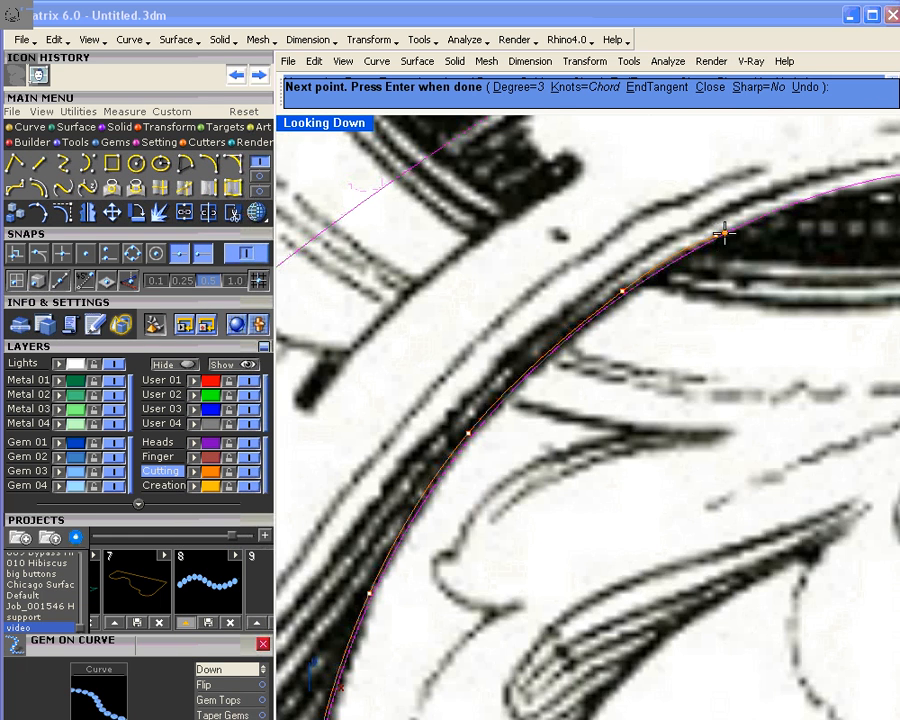
pyautogui.press('Return')
pyautogui.press('Return')
# Step: Trace a second curve from that end down the arm's inner edge and around the leaf tip
pyautogui.click(792, 188)
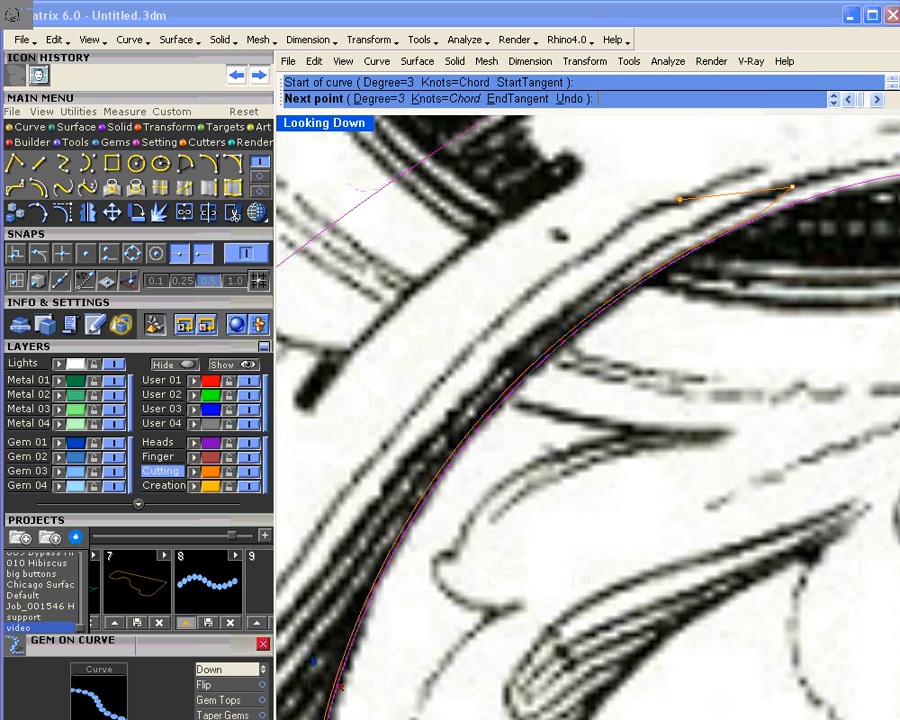
pyautogui.click(655, 214)
pyautogui.click(489, 336)
pyautogui.moveTo(486, 348); pyautogui.dragTo(714, 195, button='right')
pyautogui.click(608, 268)
pyautogui.click(542, 375)
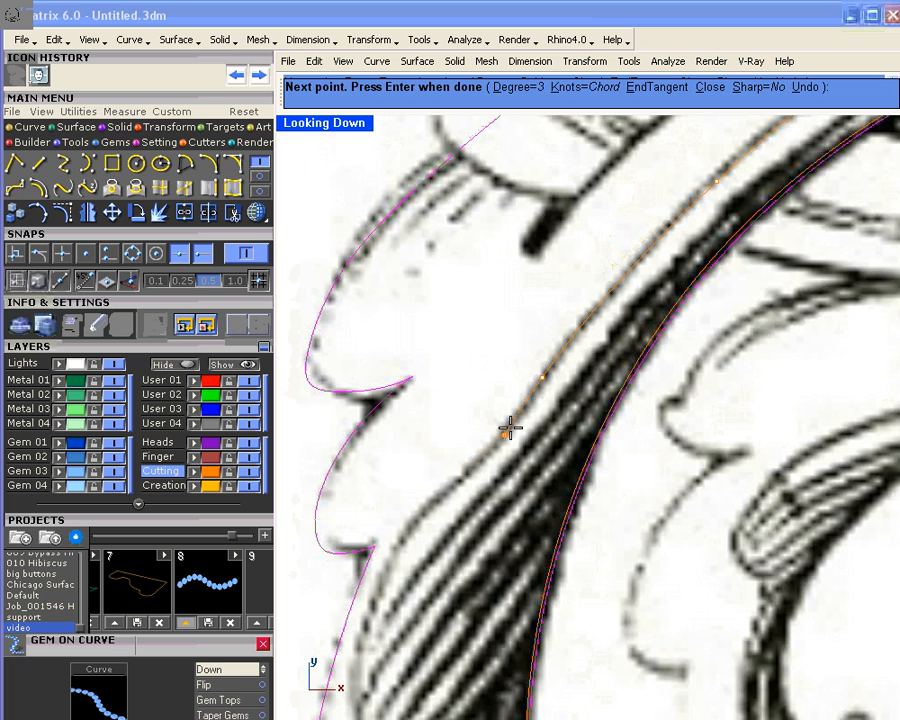
pyautogui.click(447, 497)
pyautogui.click(401, 553)
pyautogui.moveTo(394, 565); pyautogui.dragTo(354, 334, button='right')
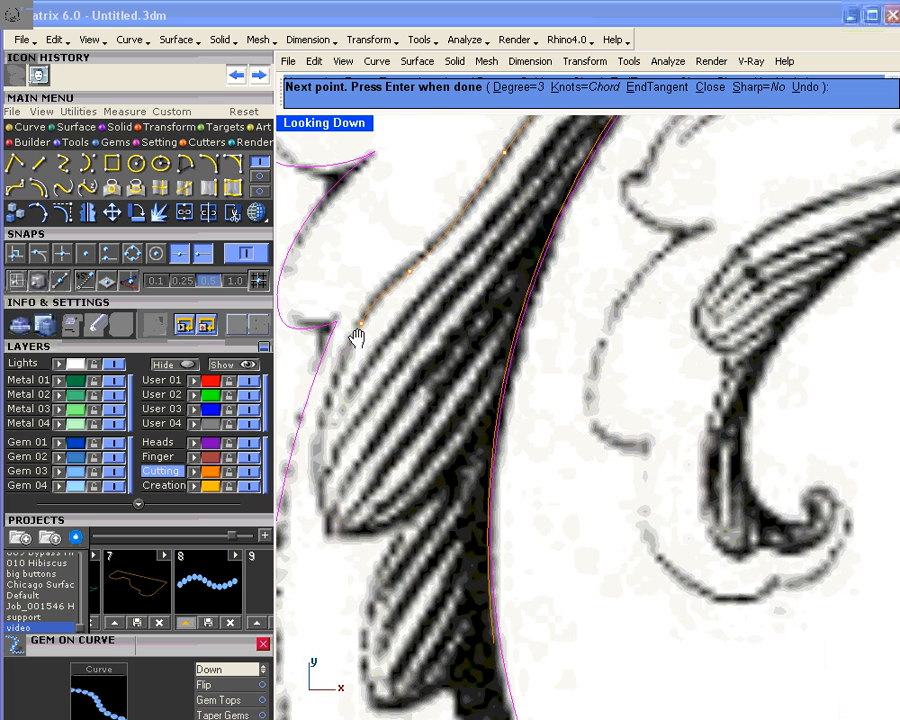
pyautogui.click(320, 436)
pyautogui.click(324, 490)
pyautogui.click(327, 519)
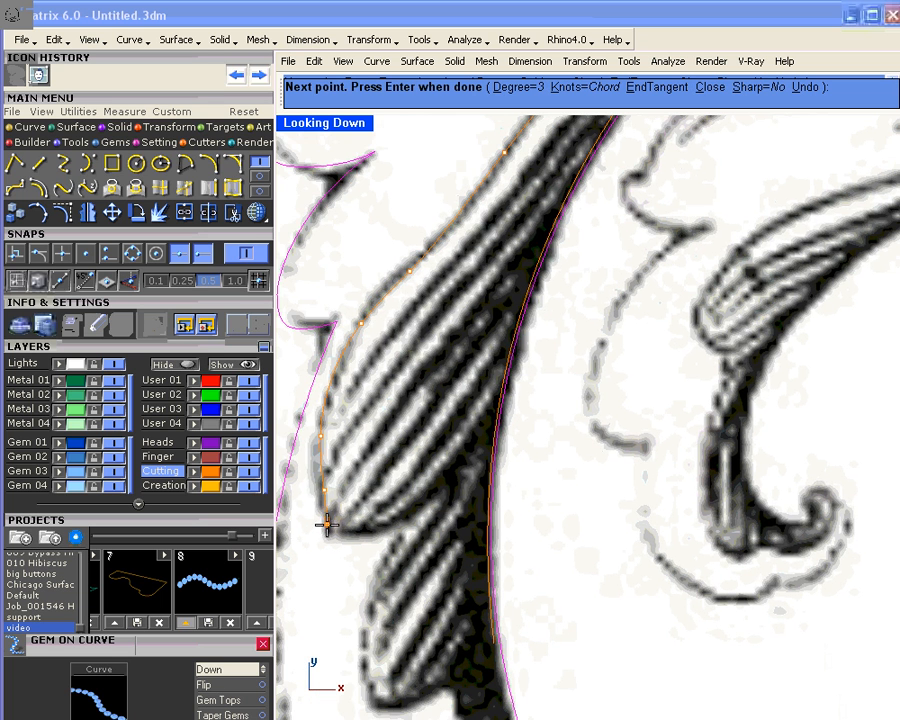
pyautogui.click(328, 533)
pyautogui.click(344, 534)
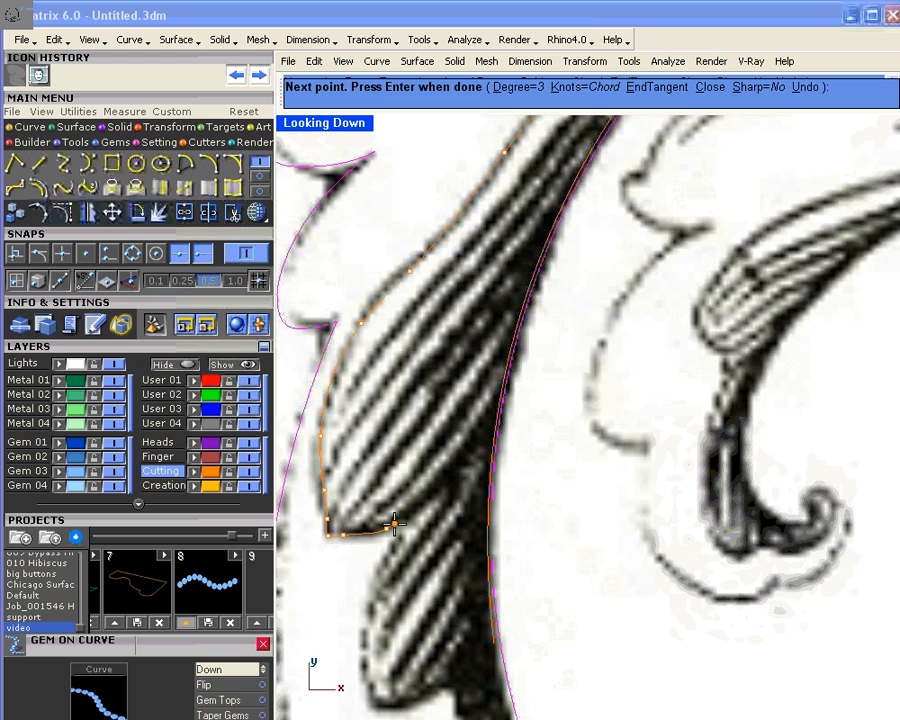
pyautogui.click(386, 528)
pyautogui.click(420, 508)
pyautogui.rightClick(430, 515)
# Step: Trace a third curve around the lower leaf tip, snapping its end onto the arm curve
pyautogui.rightClick(434, 519)
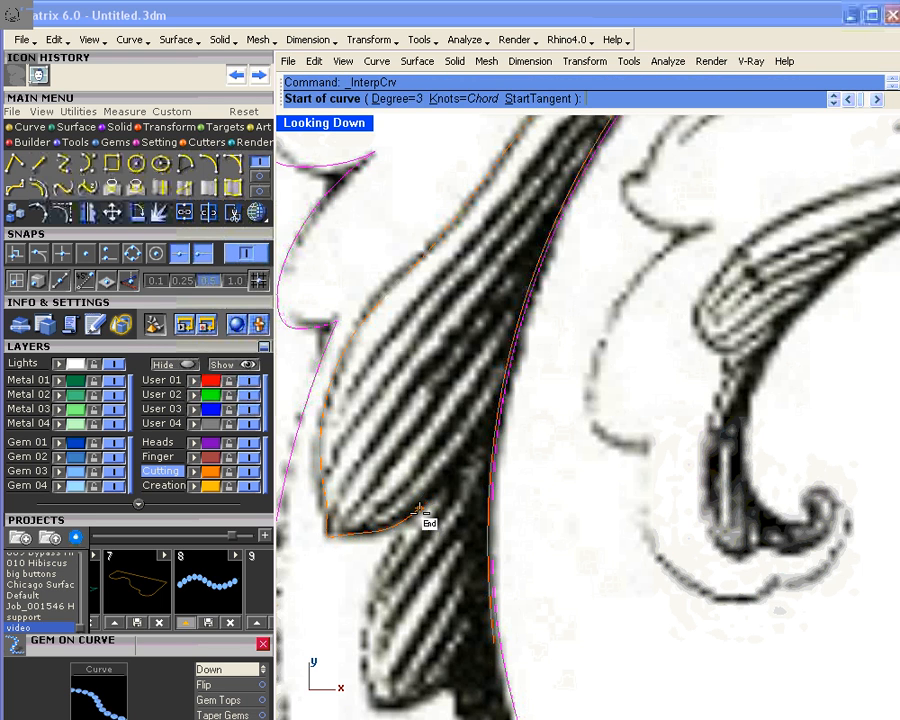
pyautogui.click(420, 509)
pyautogui.click(376, 583)
pyautogui.click(364, 661)
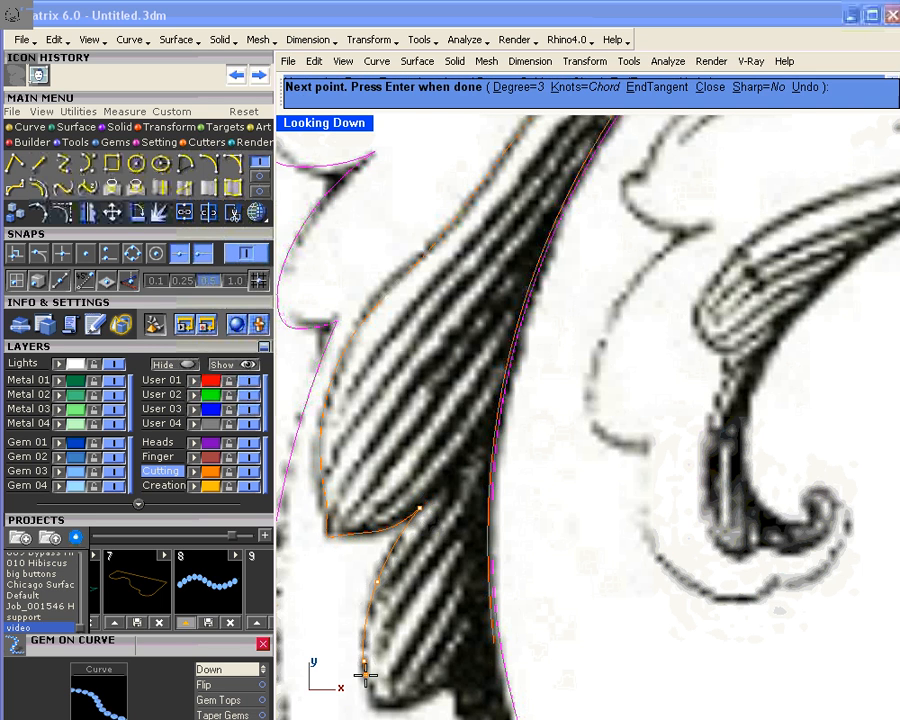
pyautogui.click(373, 702)
pyautogui.moveTo(383, 676); pyautogui.dragTo(376, 508, button='right')
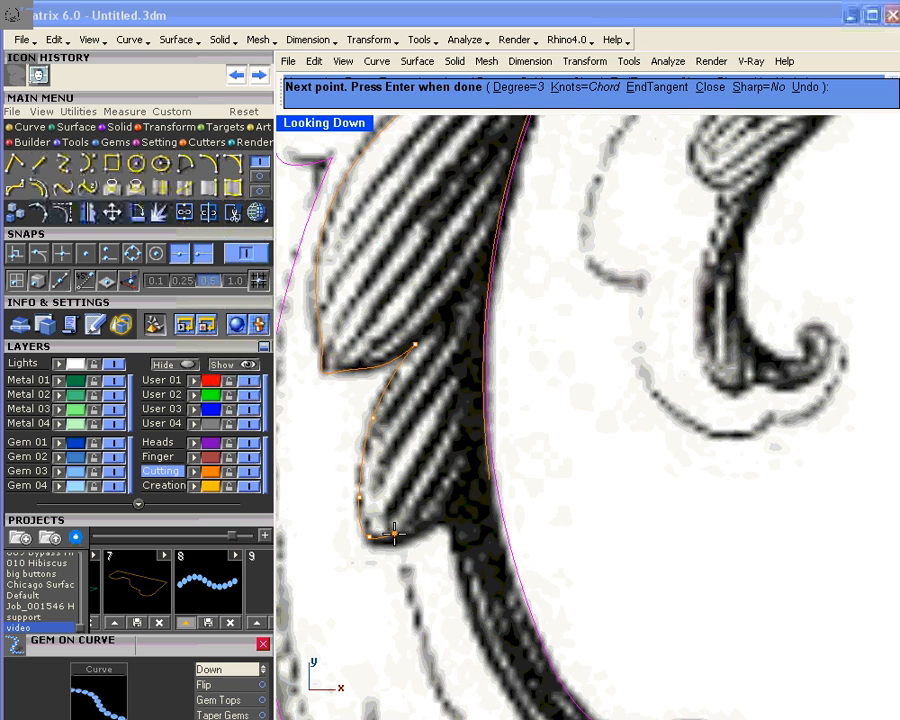
pyautogui.click(375, 546)
pyautogui.click(389, 543)
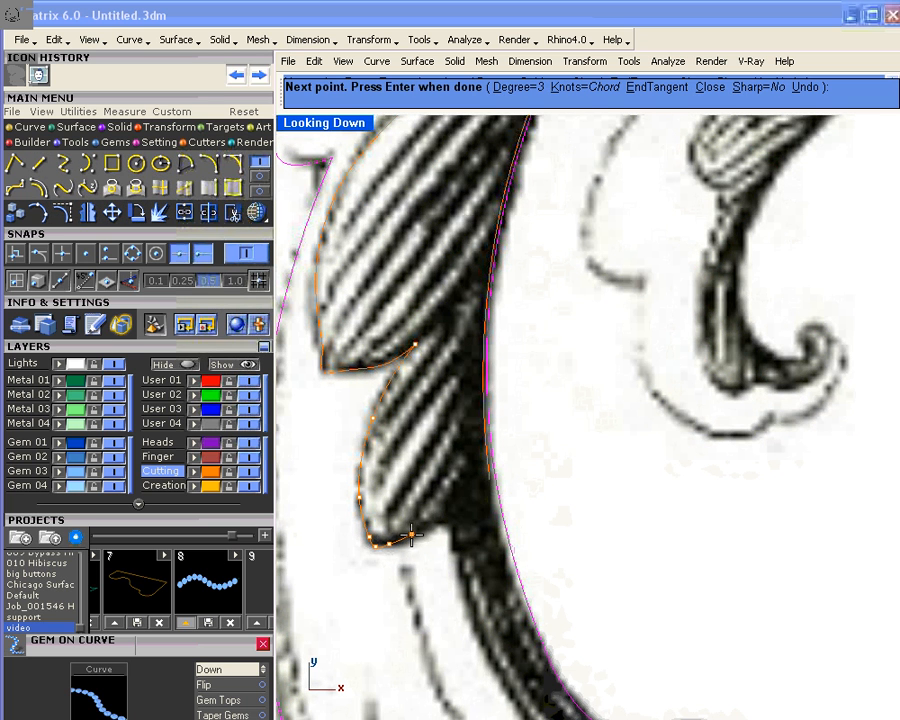
pyautogui.click(425, 528)
pyautogui.click(456, 510)
pyautogui.click(481, 487)
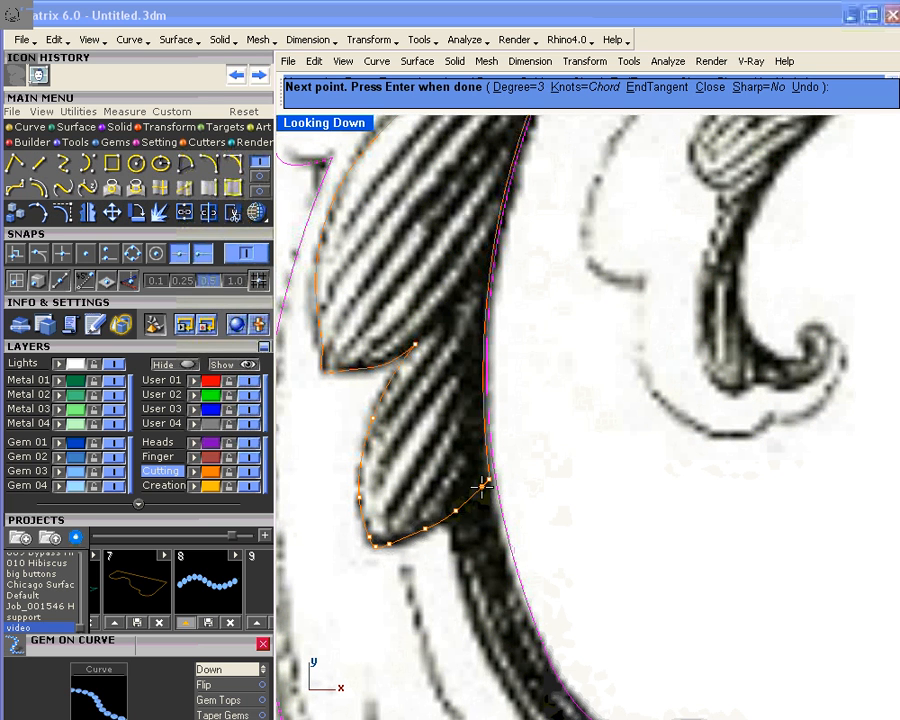
pyautogui.rightClick(481, 486)
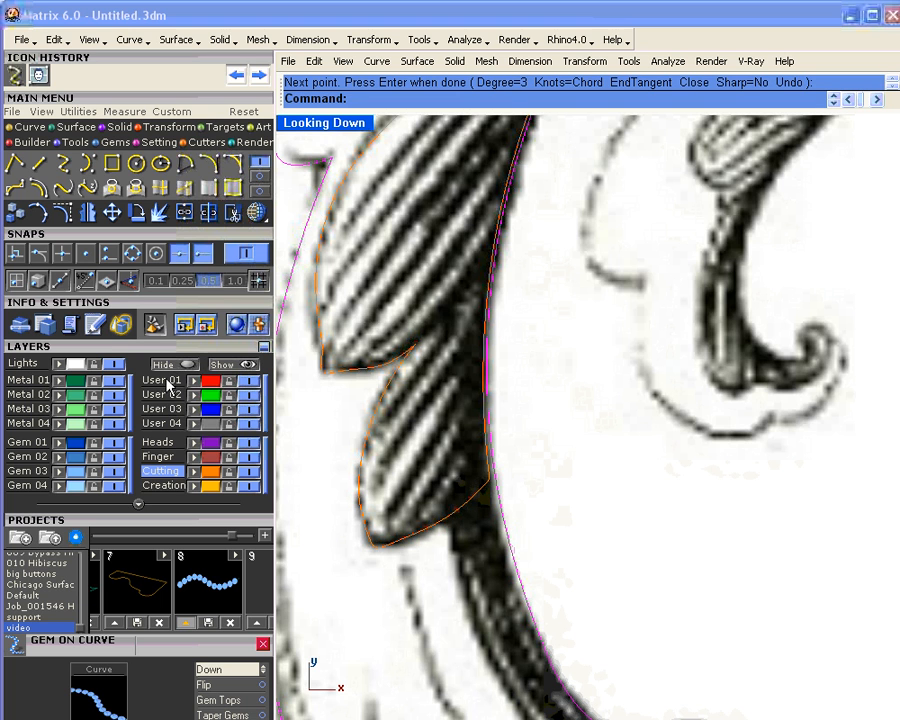
# Step: Select the three traced curves and Join them into one closed outline
pyautogui.click(208, 484)
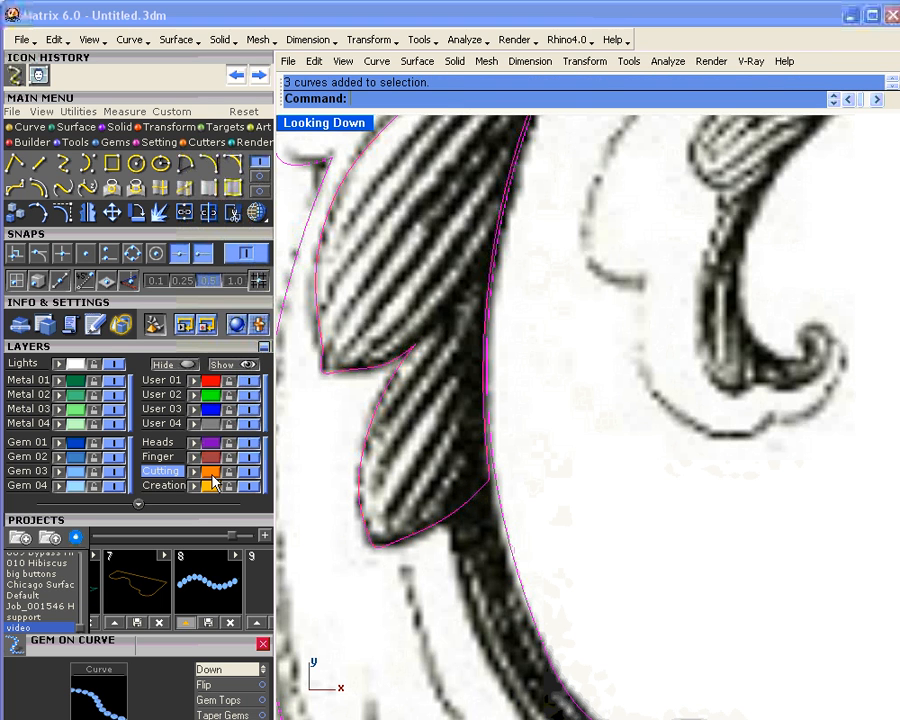
pyautogui.click(190, 214)
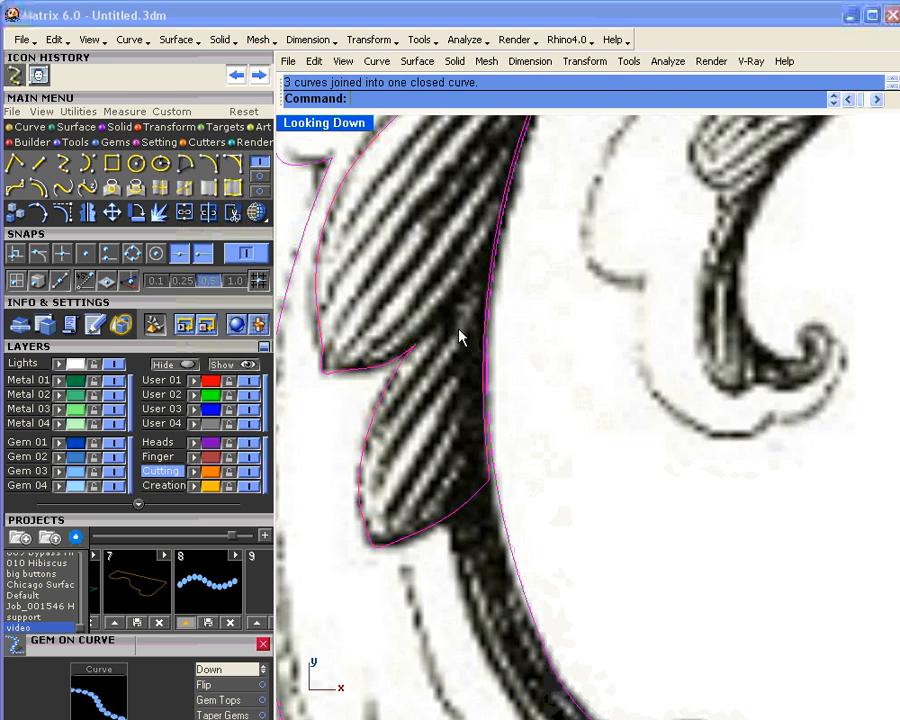
pyautogui.scroll(-5, 462, 337)
pyautogui.click(353, 337)
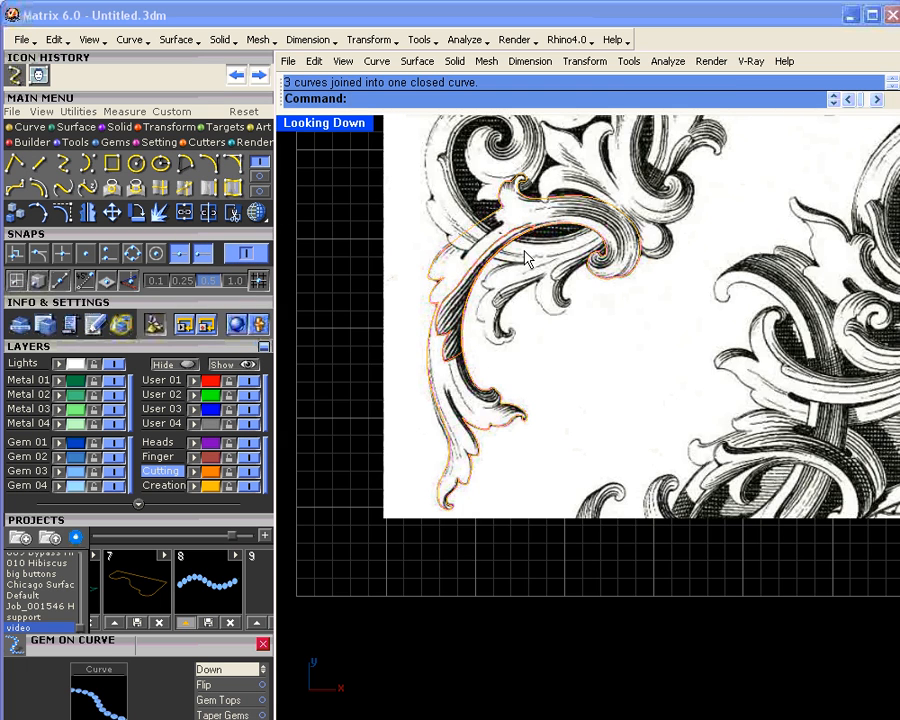
pyautogui.scroll(4, 525, 257)
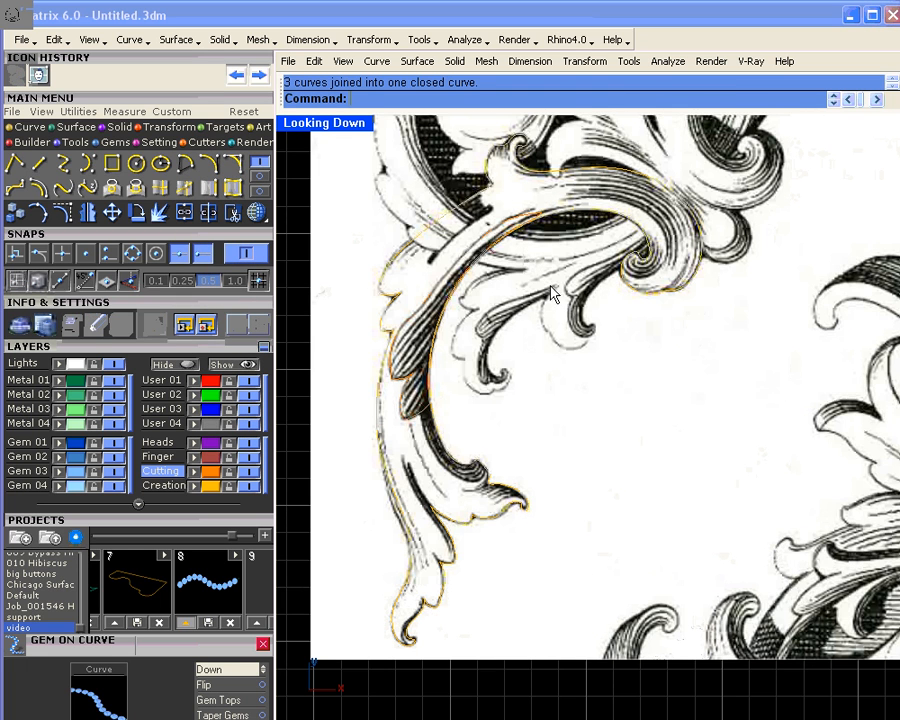
pyautogui.moveTo(553, 293); pyautogui.dragTo(506, 444, button='right')
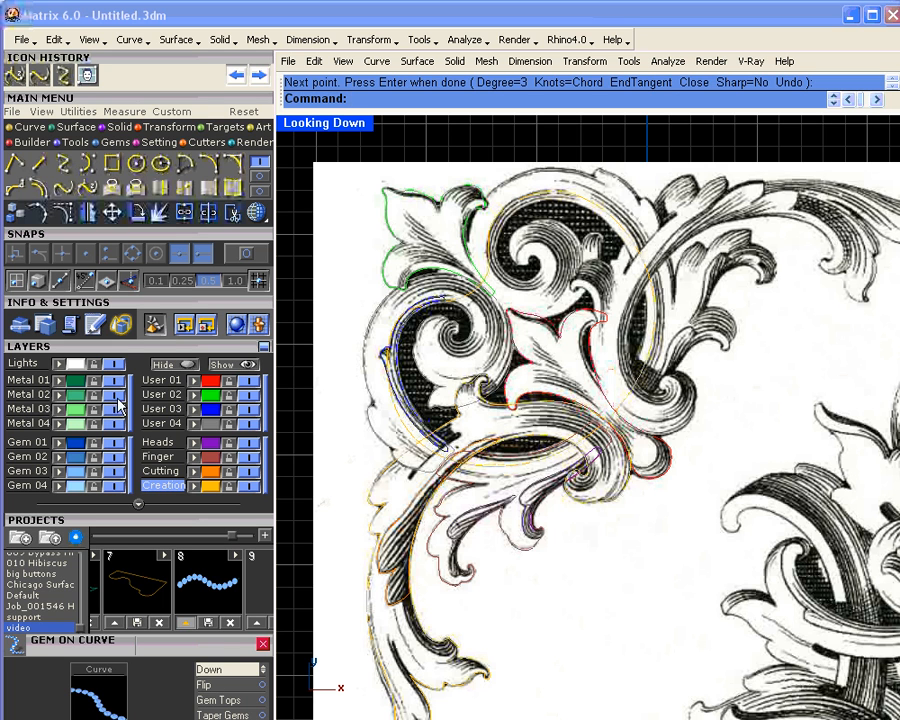
# Step: Turn off the Metal 01 layer so the engraving image disappears
pyautogui.click(115, 381)
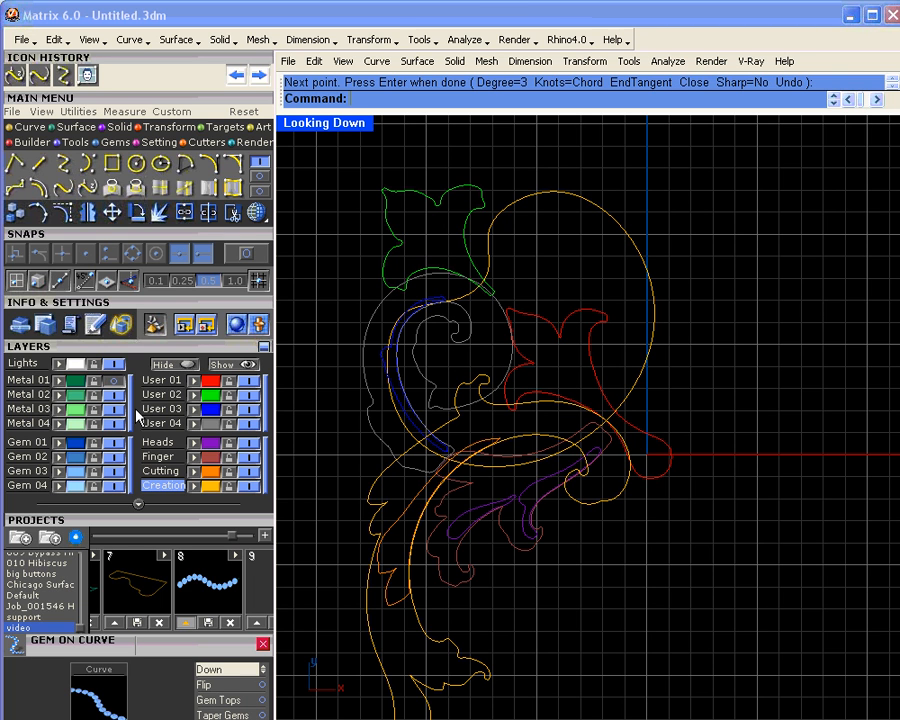
# Step: Turn Metal 01 back on, zoom in, and select the thin outline curve near the blue tip
pyautogui.click(115, 382)
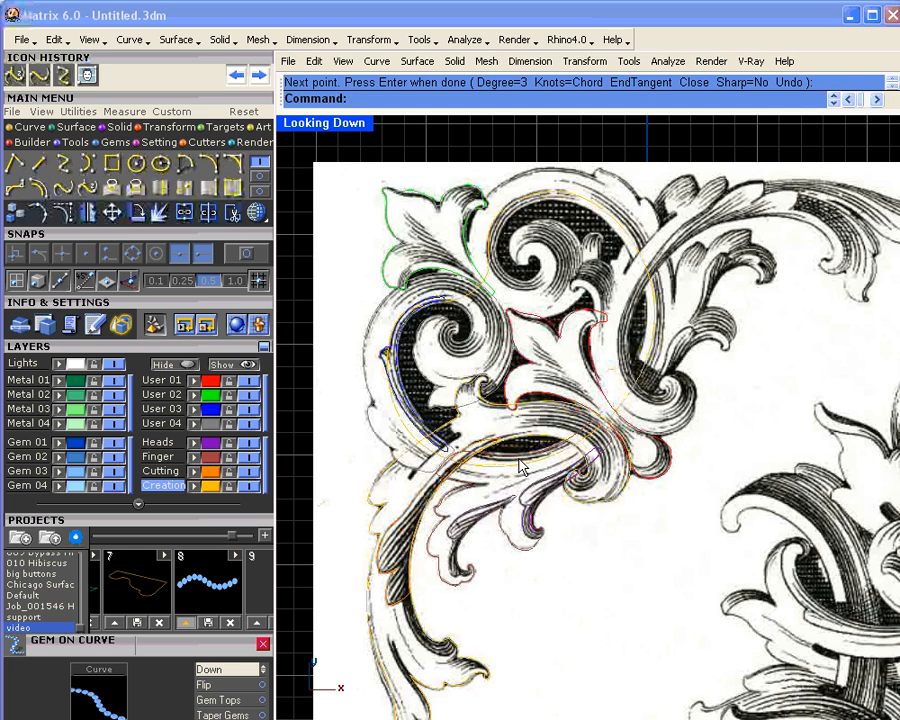
pyautogui.scroll(3, 315, 318)
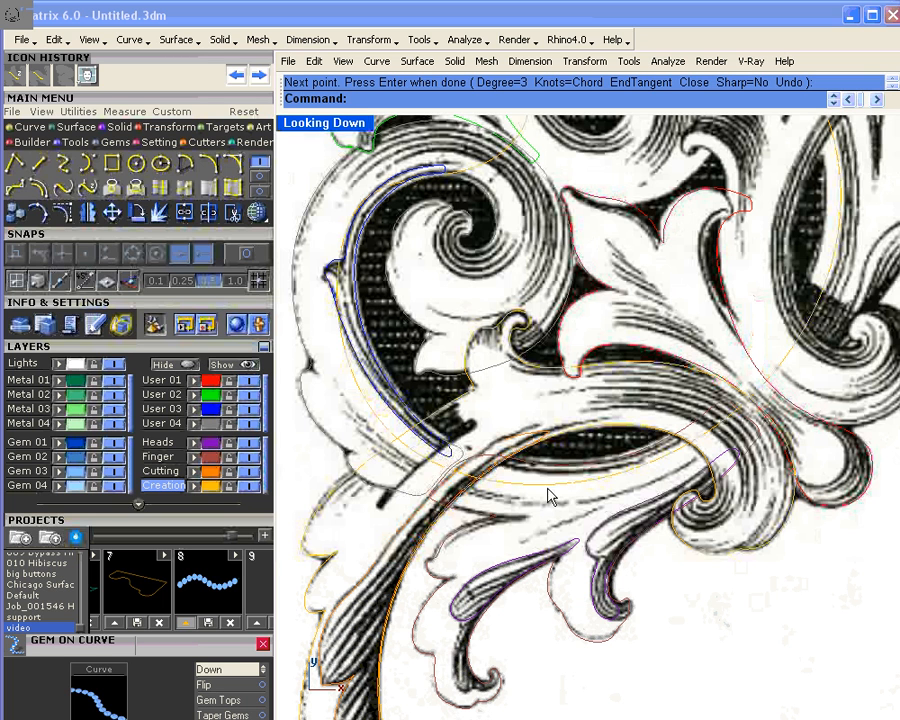
pyautogui.scroll(3, 465, 453)
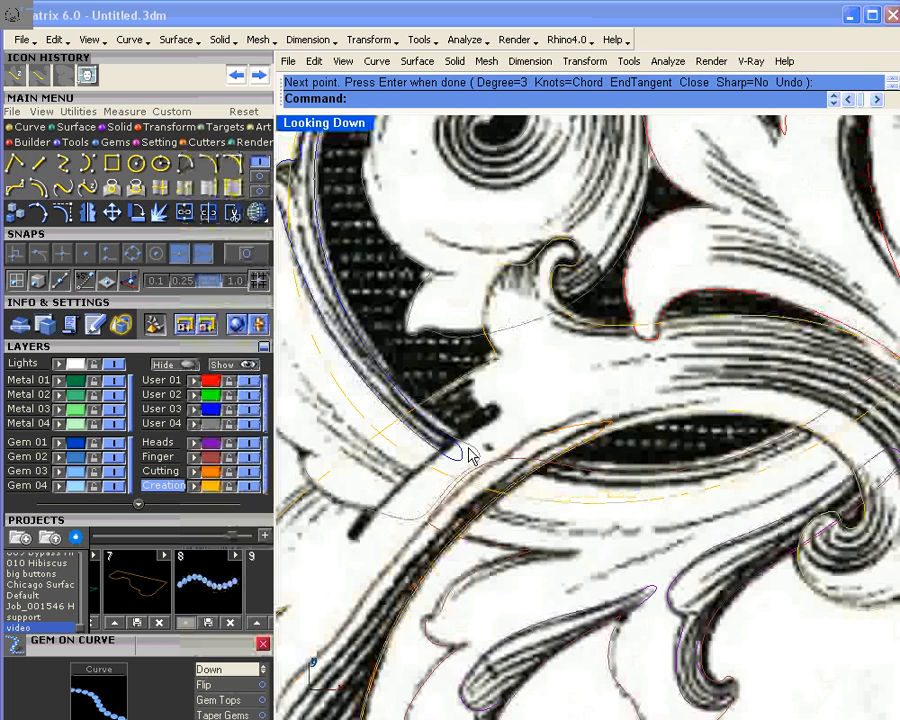
pyautogui.click(470, 454)
pyautogui.click(510, 496)
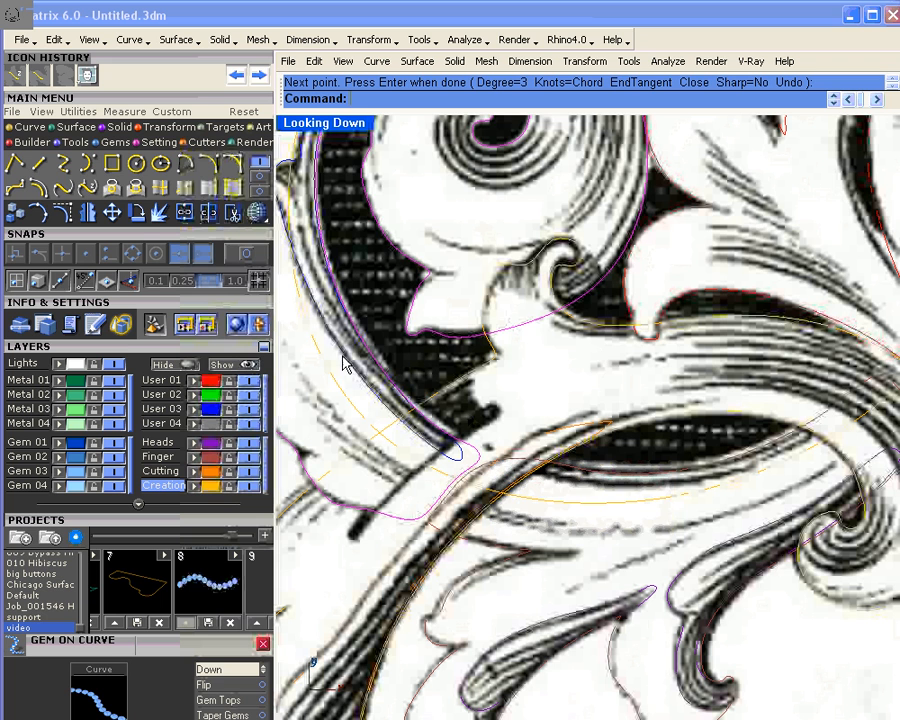
# Step: Turn on the outline's control points and drag the first ones left onto the engraving edge
pyautogui.click(62, 212)
pyautogui.scroll(3, 400, 548)
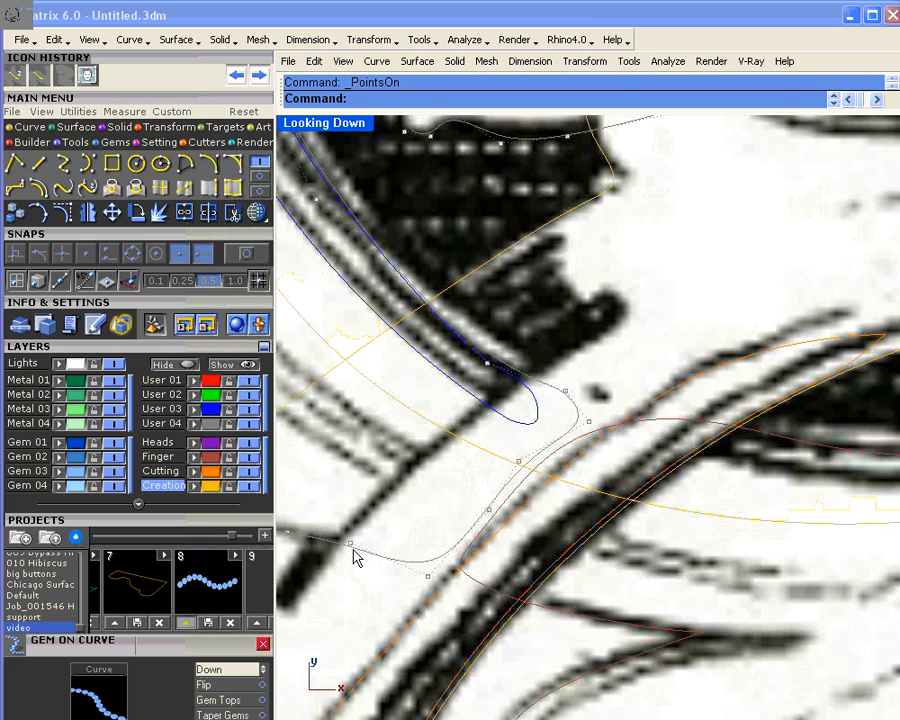
pyautogui.click(353, 548)
pyautogui.click(430, 591)
pyautogui.moveTo(350, 545); pyautogui.dragTo(312, 538)
pyautogui.moveTo(427, 578); pyautogui.dragTo(341, 540)
pyautogui.moveTo(490, 514); pyautogui.dragTo(392, 474)
# Step: Pull the outline's end in under the blue tip and nudge points to smooth the curve
pyautogui.moveTo(511, 462); pyautogui.dragTo(447, 427)
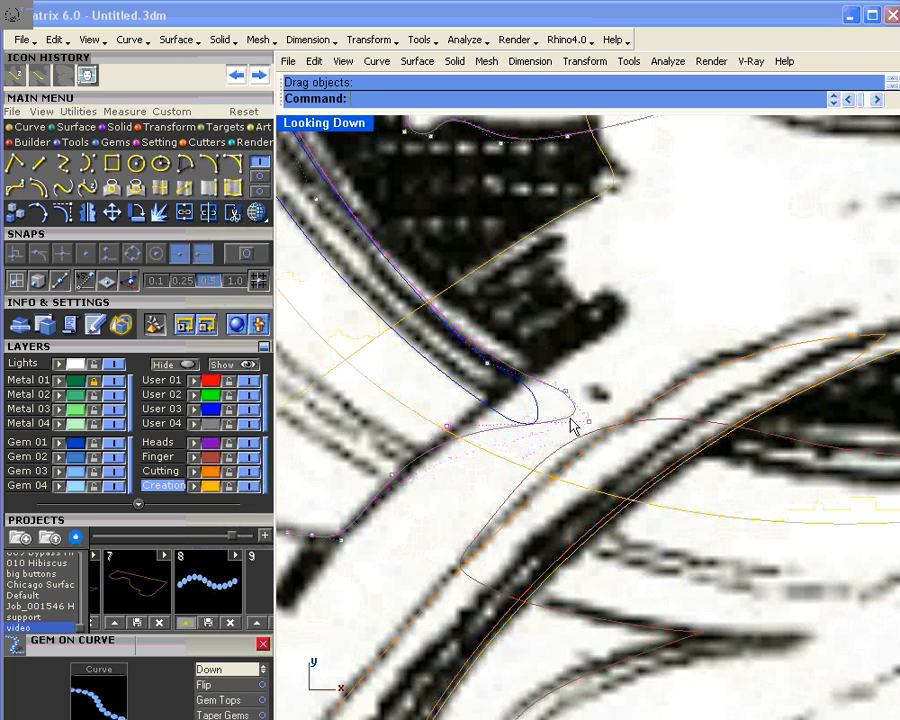
pyautogui.moveTo(589, 421); pyautogui.dragTo(490, 403)
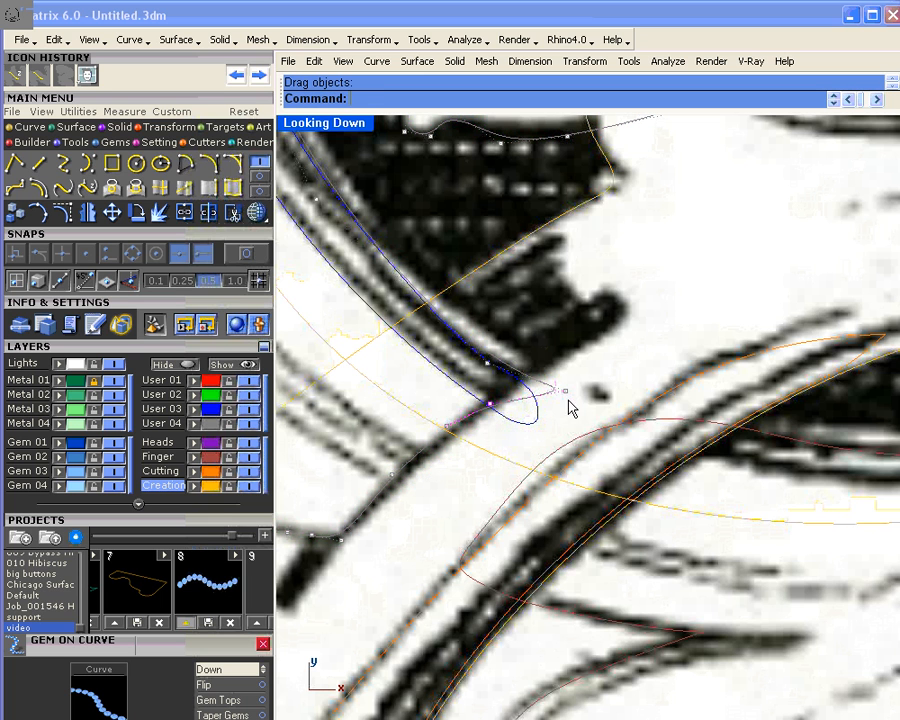
pyautogui.moveTo(566, 392); pyautogui.dragTo(516, 383)
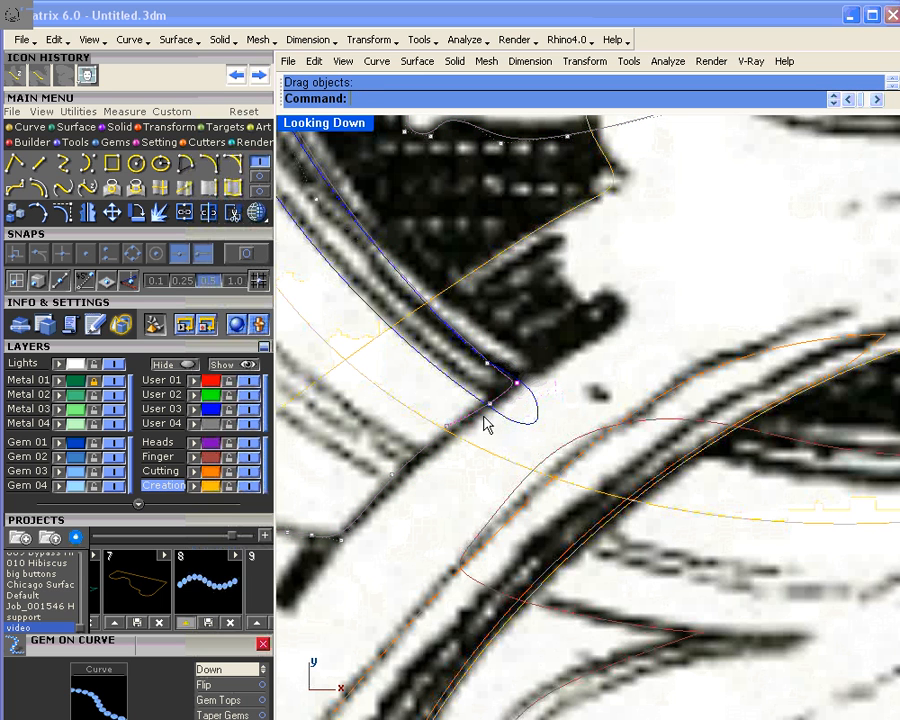
pyautogui.moveTo(452, 432); pyautogui.dragTo(458, 436)
pyautogui.moveTo(392, 475); pyautogui.dragTo(394, 476)
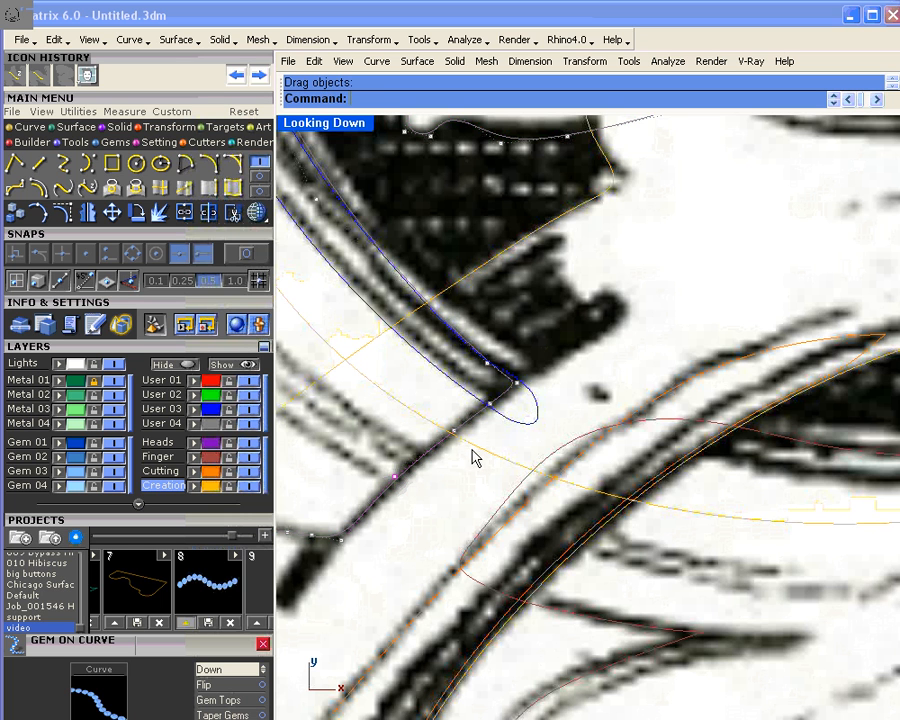
pyautogui.scroll(-2, 408, 487)
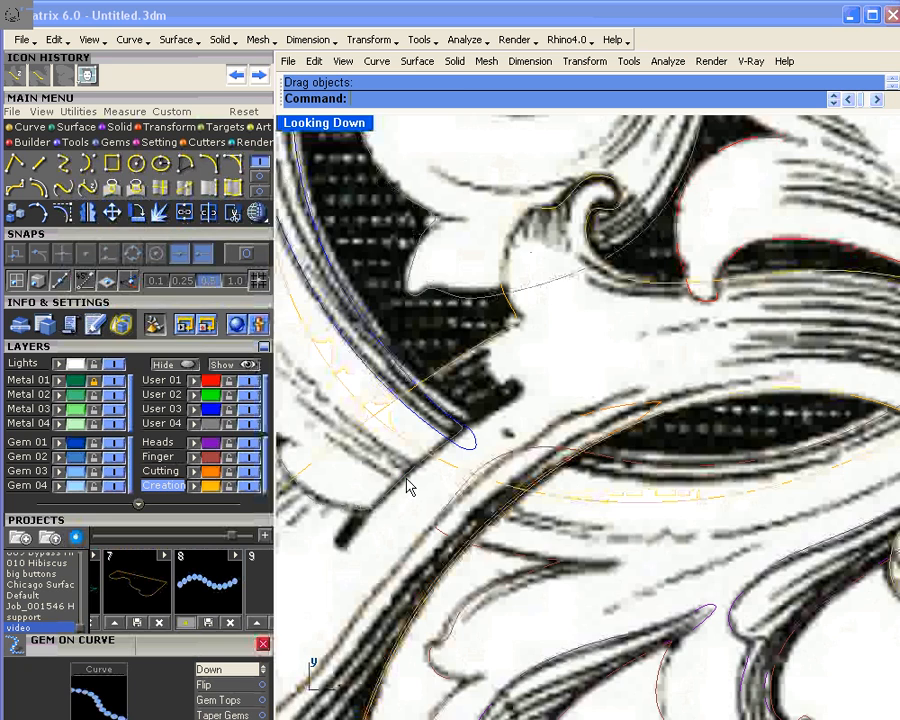
pyautogui.scroll(-1, 433, 408)
pyautogui.scroll(-2, 433, 408)
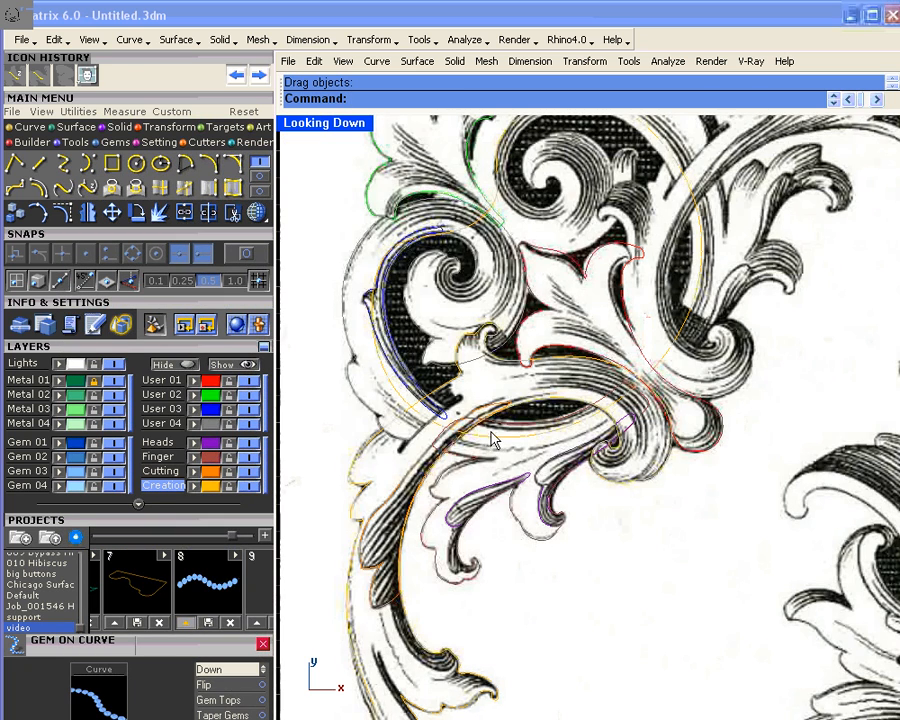
pyautogui.scroll(1, 464, 392)
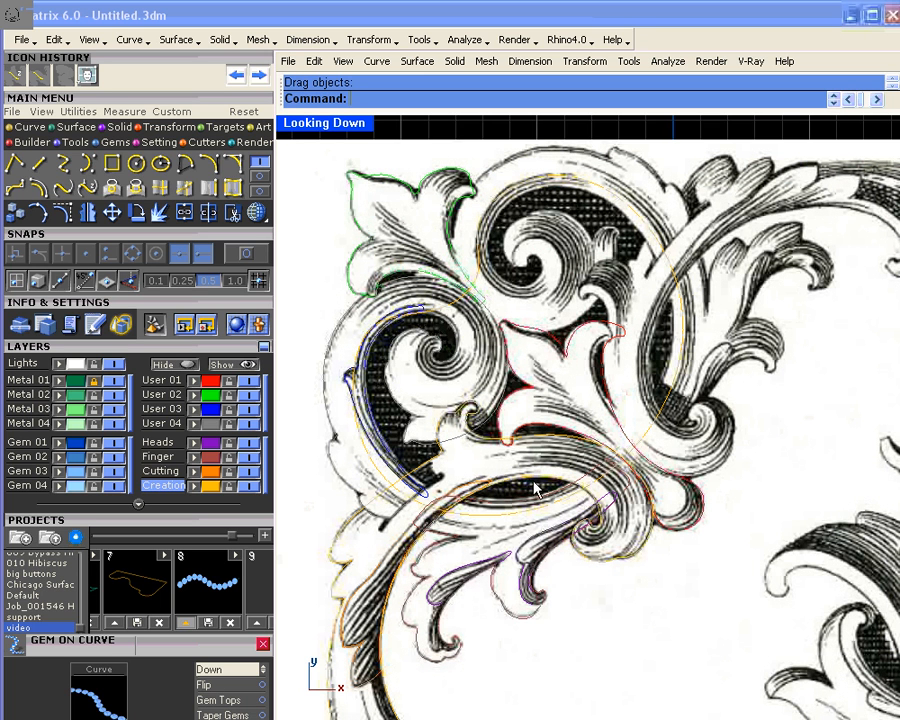
pyautogui.click(459, 302)
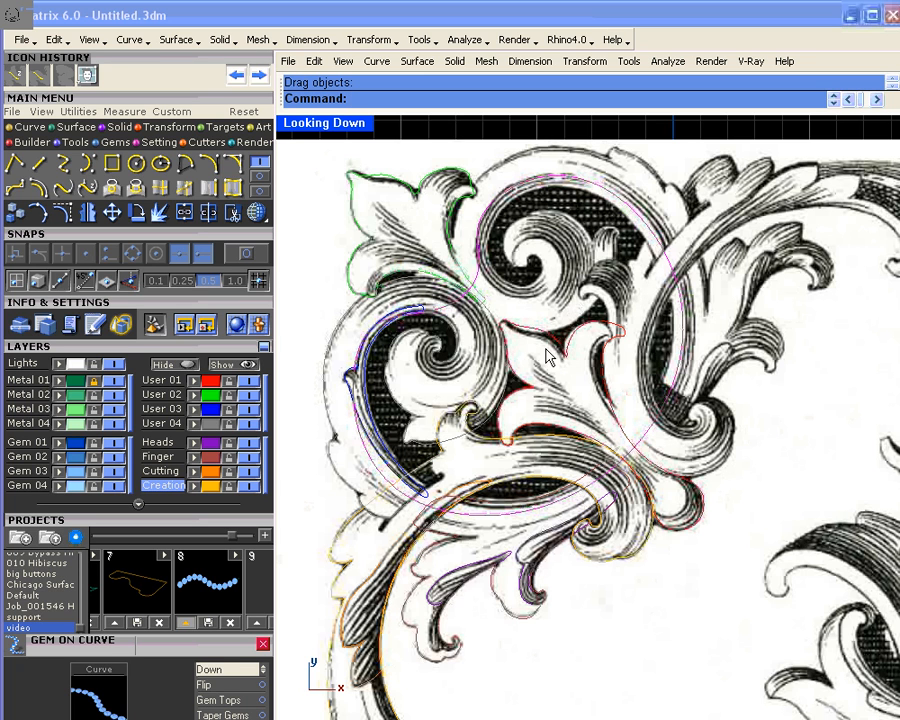
pyautogui.scroll(-3, 549, 357)
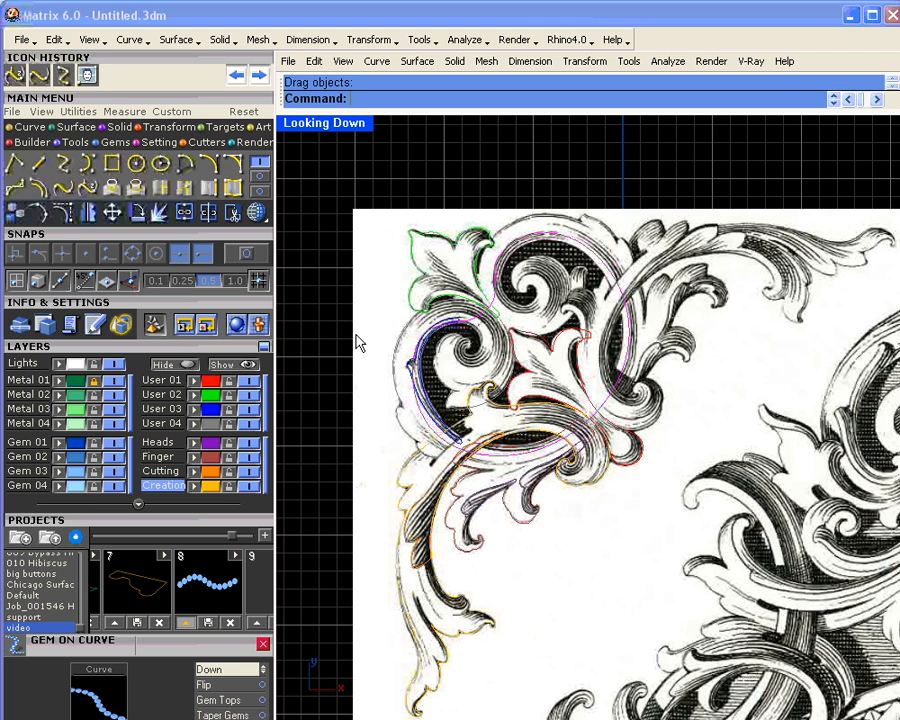
pyautogui.click(328, 354)
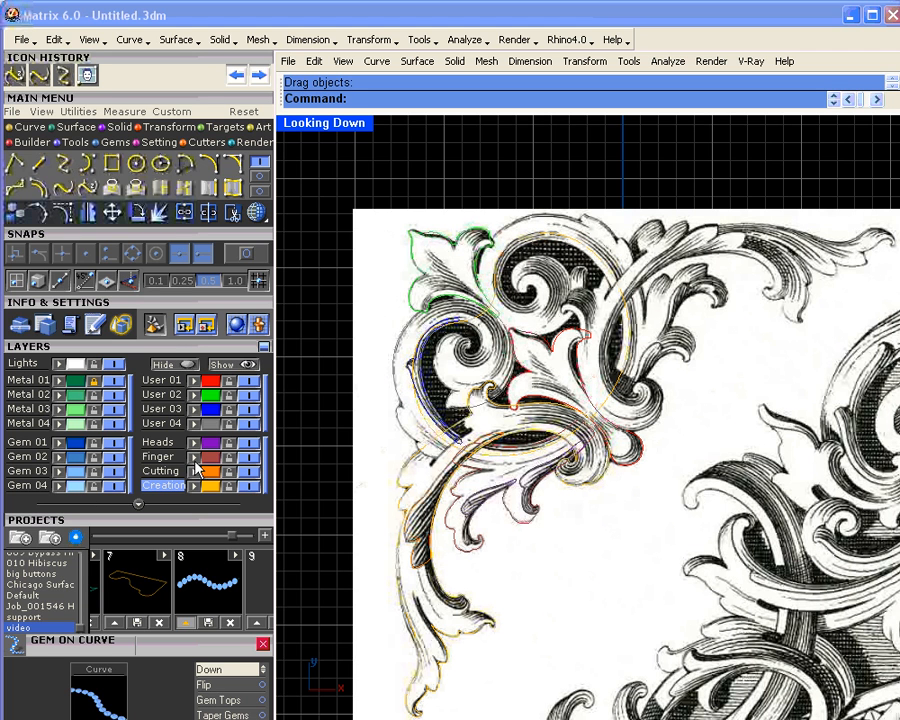
pyautogui.click(114, 380)
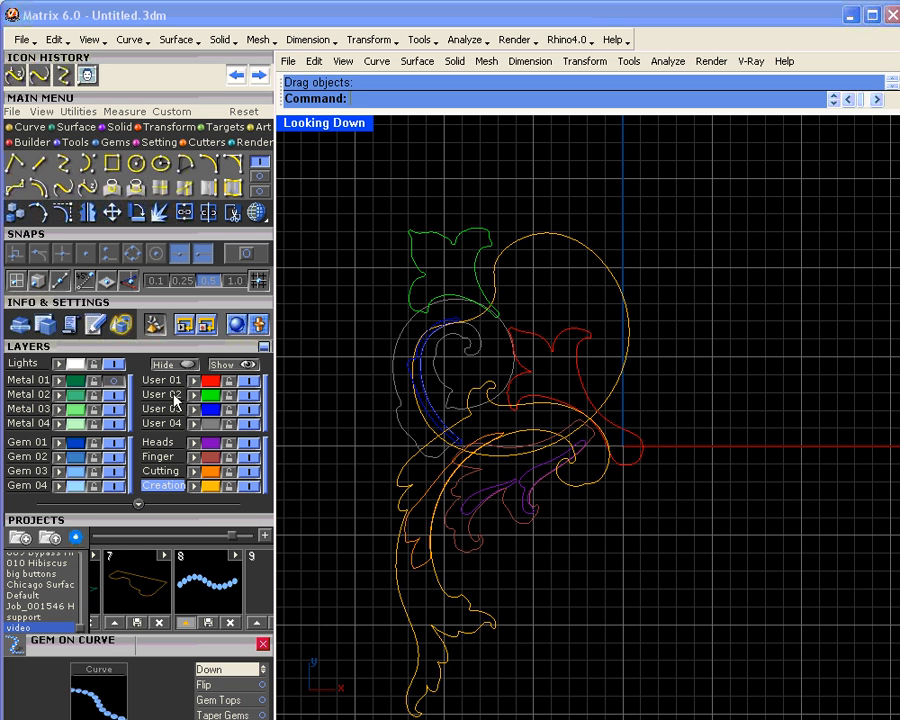
pyautogui.click(114, 381)
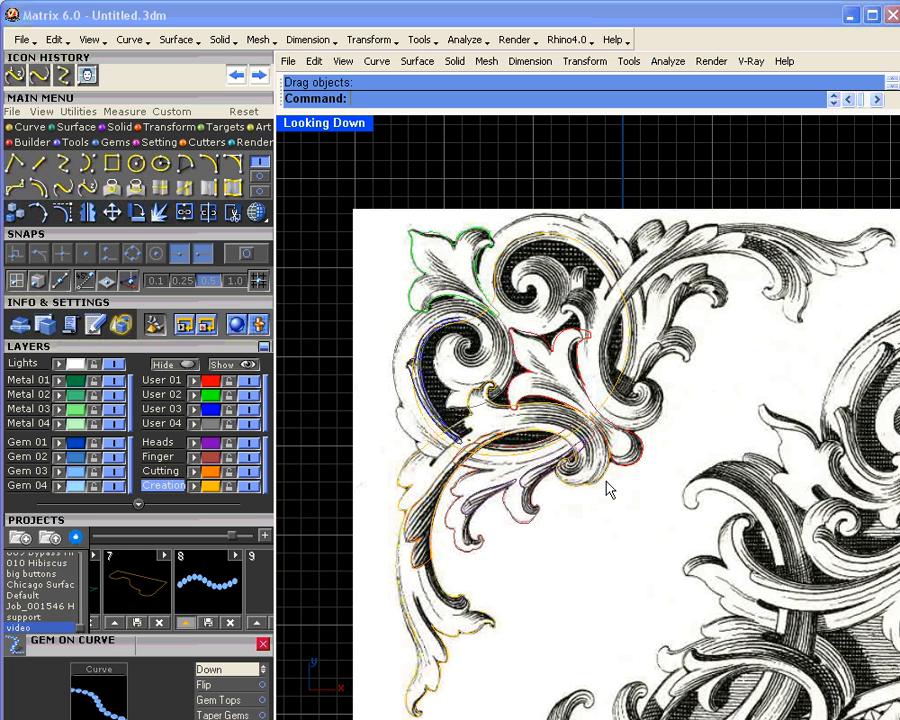
# Step: Select the circle, the purple lower-left curve and the left-spiral circle, and move them to Creation
pyautogui.scroll(2, 479, 333)
pyautogui.scroll(2, 479, 325)
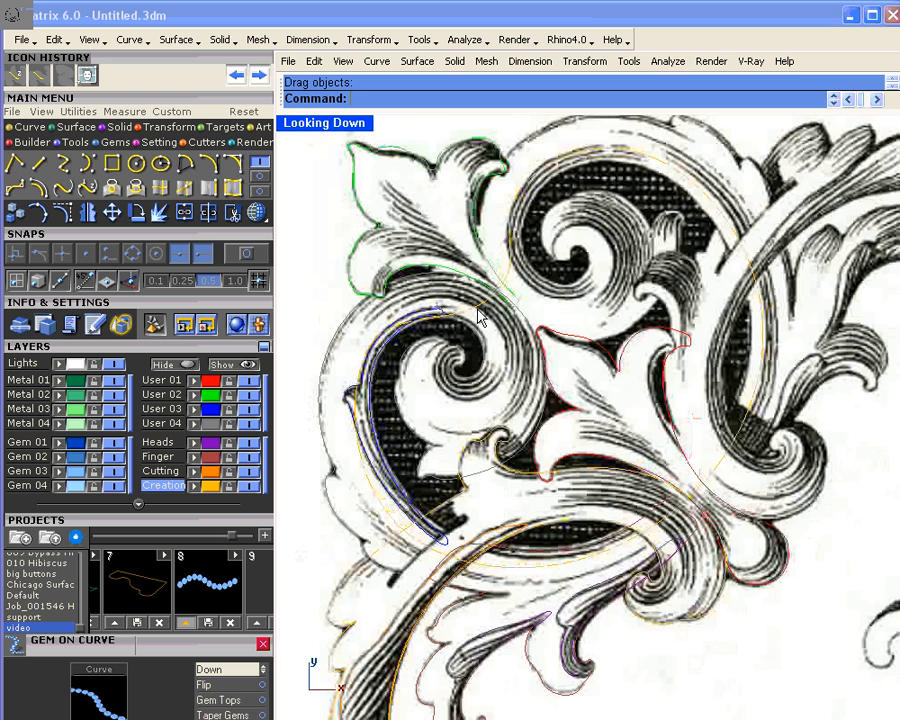
pyautogui.click(478, 316)
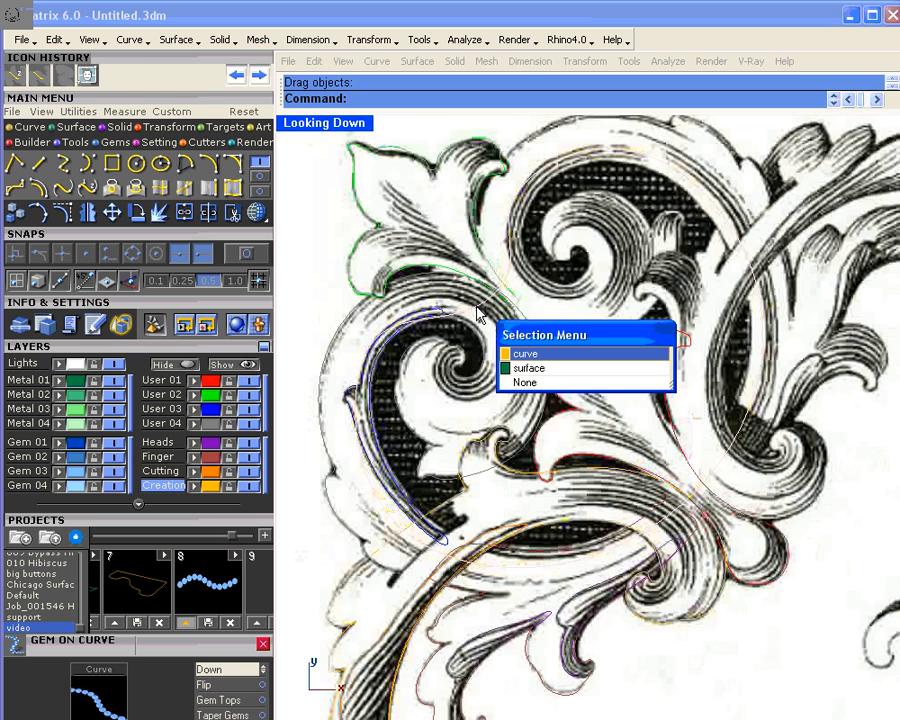
pyautogui.click(516, 357)
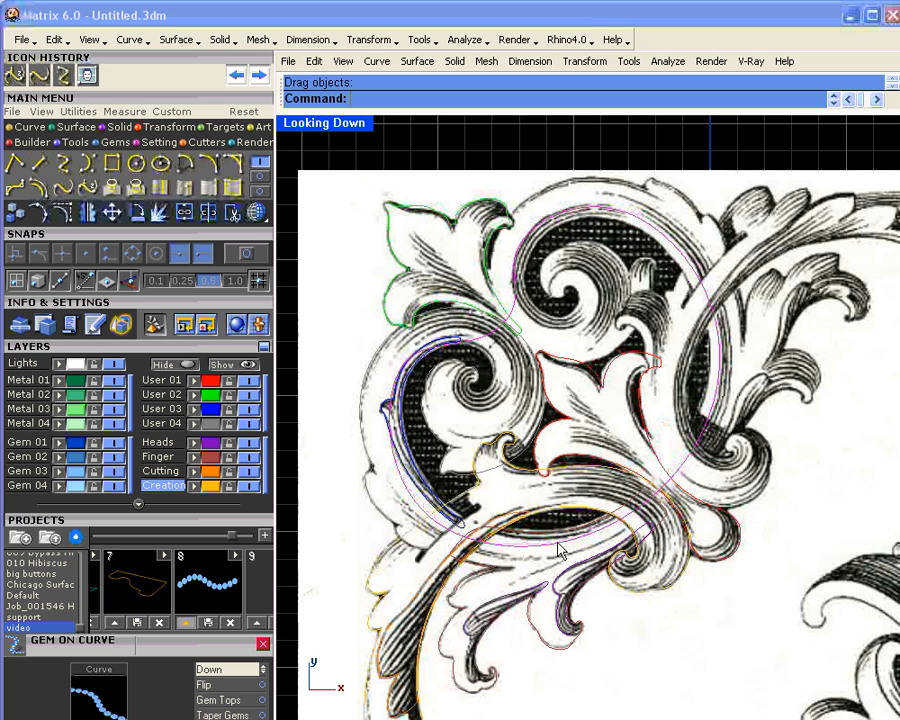
pyautogui.click(556, 655)
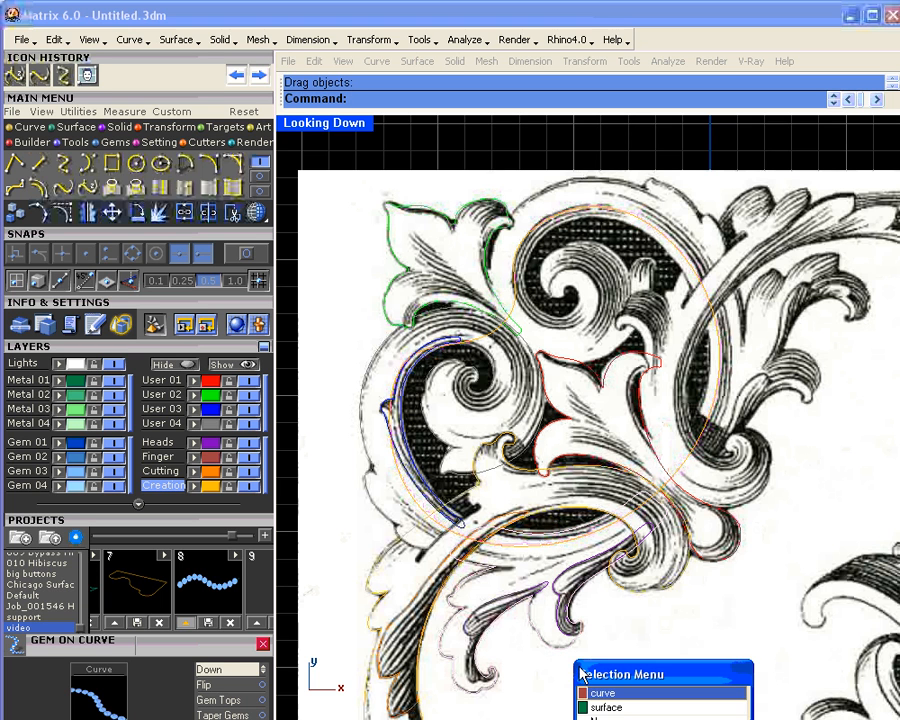
pyautogui.click(601, 694)
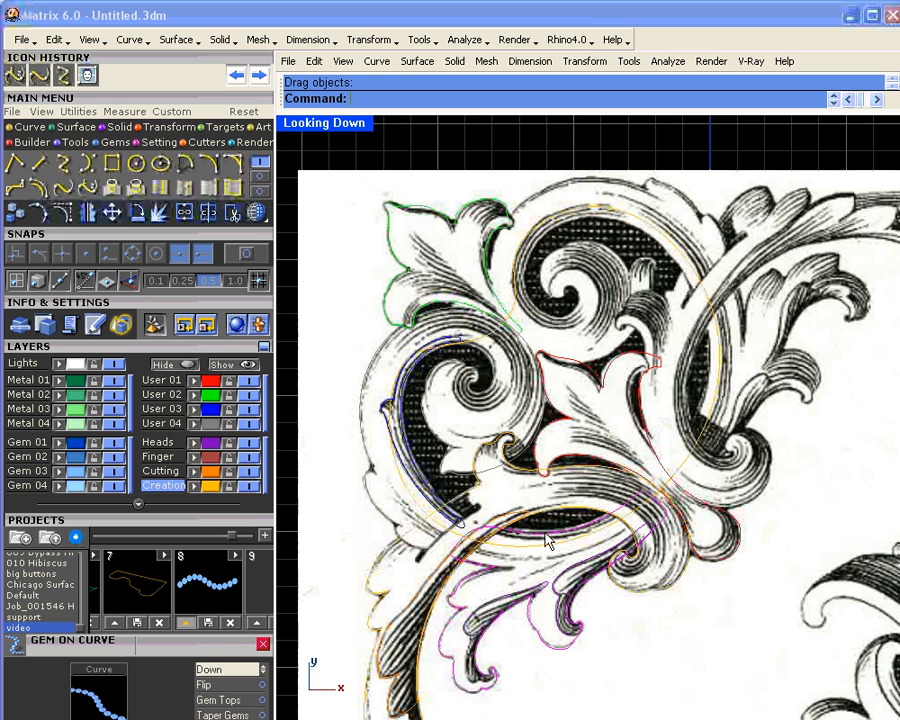
pyautogui.click(372, 476)
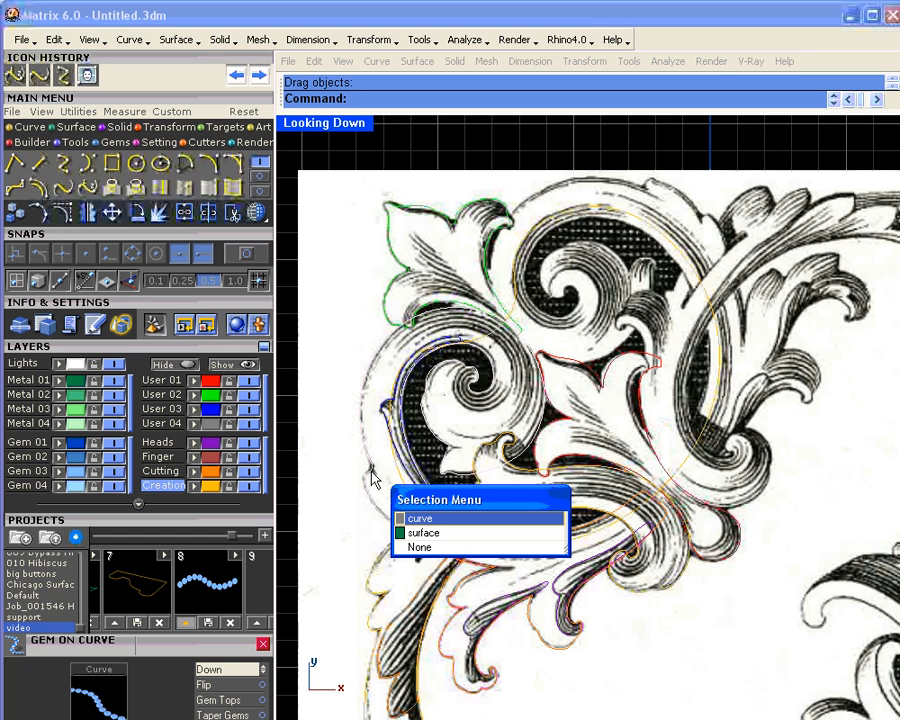
pyautogui.click(410, 518)
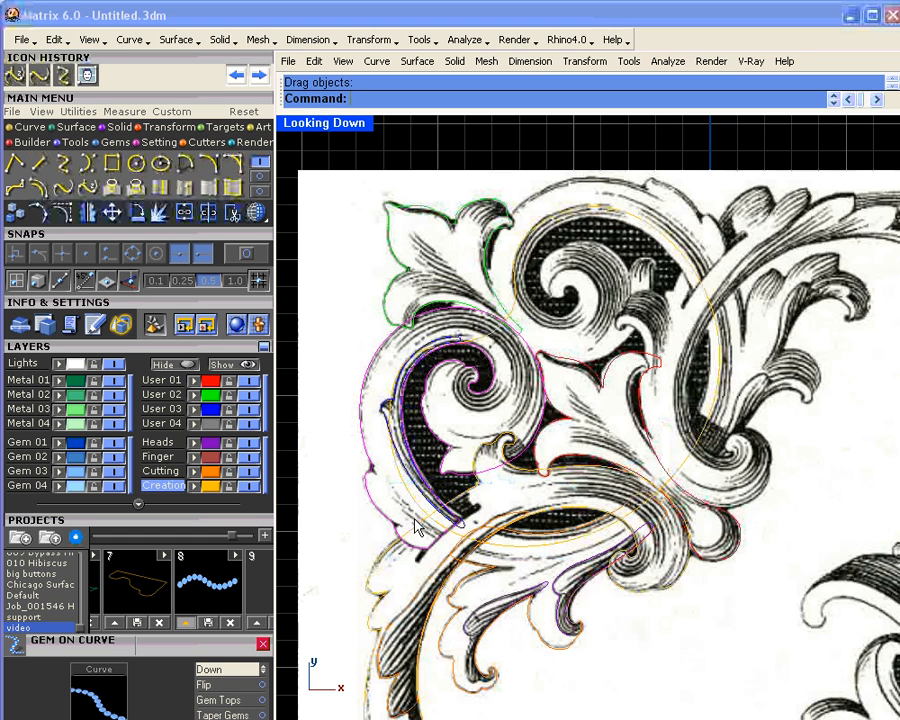
pyautogui.click(200, 475)
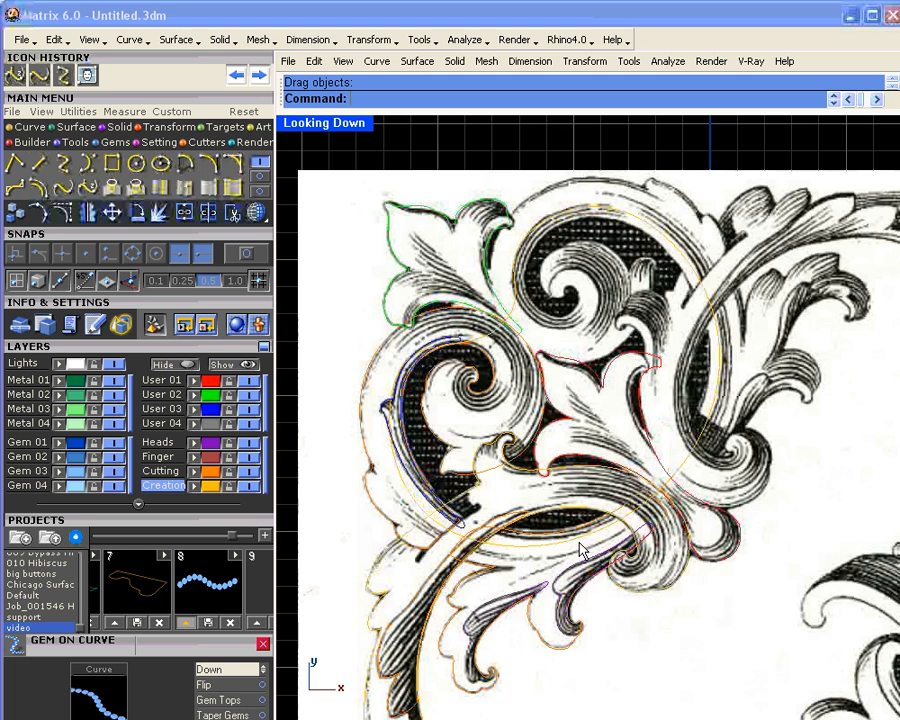
# Step: Select the leaf curve below the scroll, the left leaf curve and the blue left-spiral curve
pyautogui.click(565, 577)
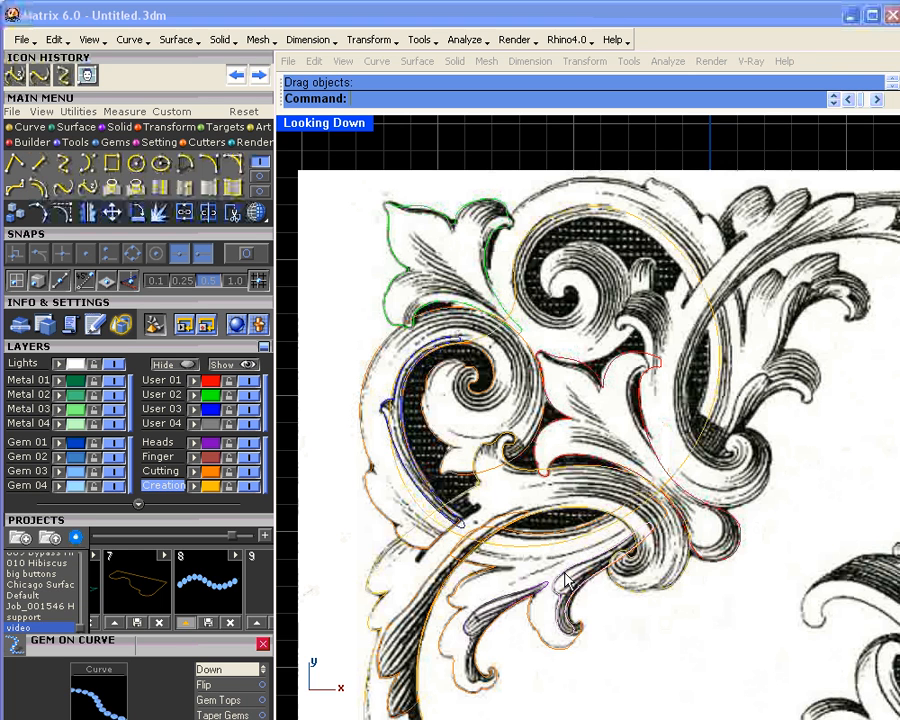
pyautogui.click(597, 615)
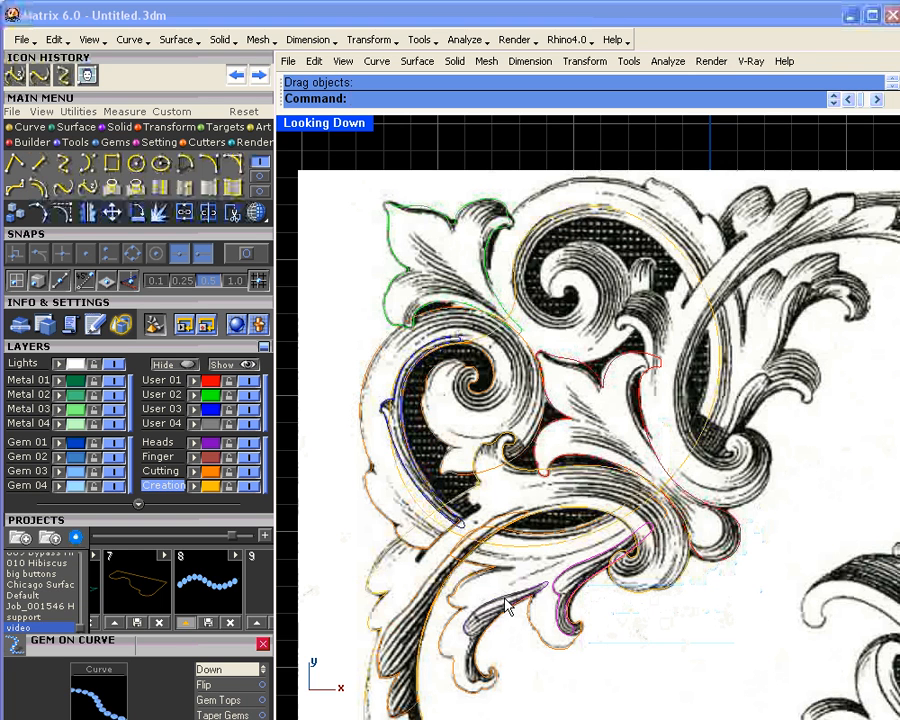
pyautogui.click(515, 608)
pyautogui.click(543, 645)
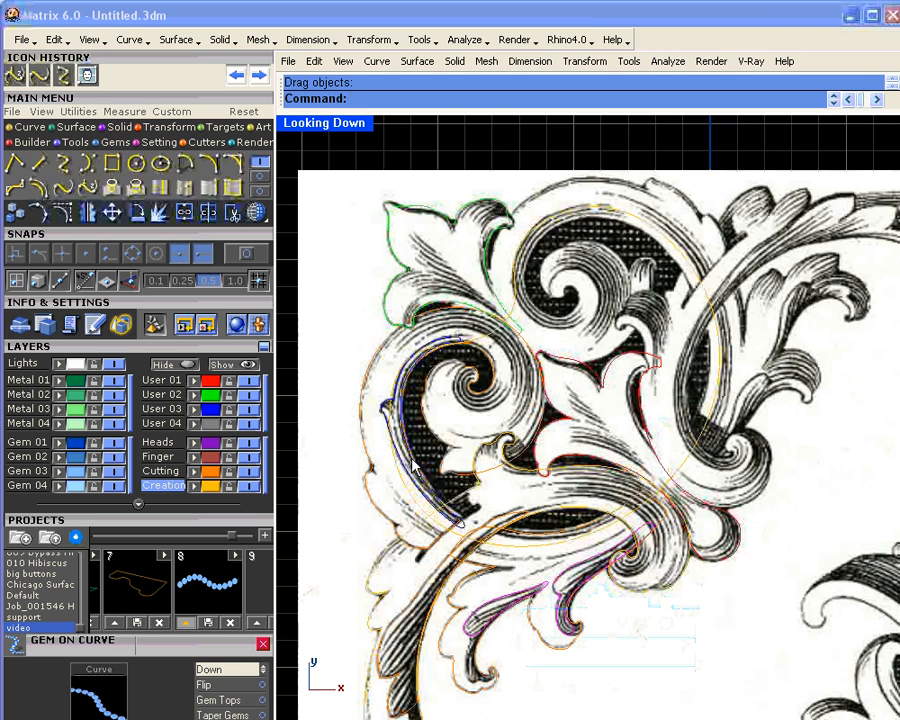
pyautogui.scroll(5, 382, 420)
pyautogui.scroll(3, 382, 410)
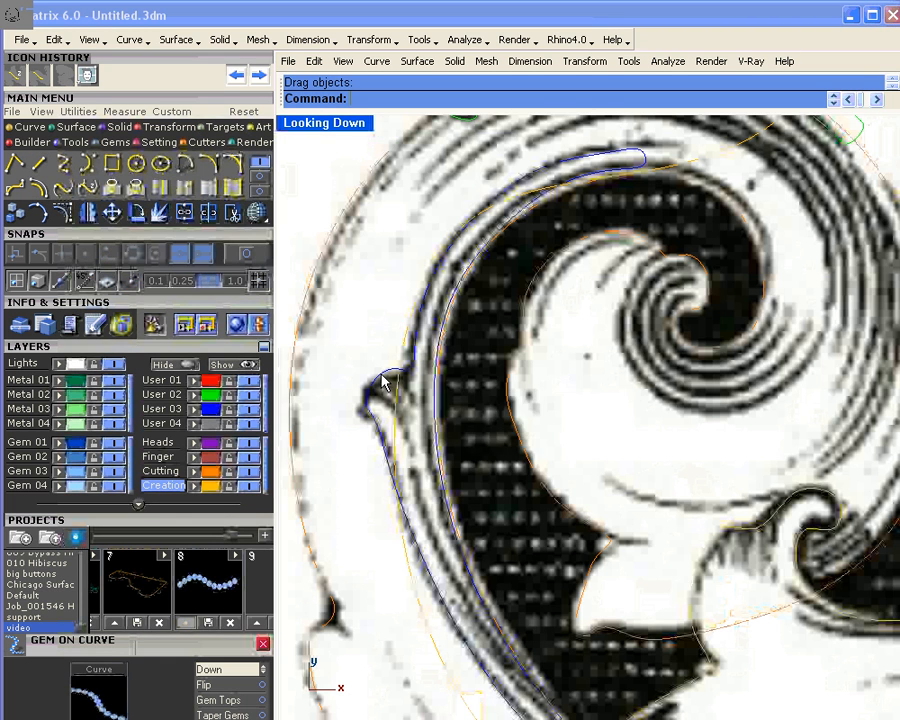
pyautogui.click(387, 383)
pyautogui.click(423, 423)
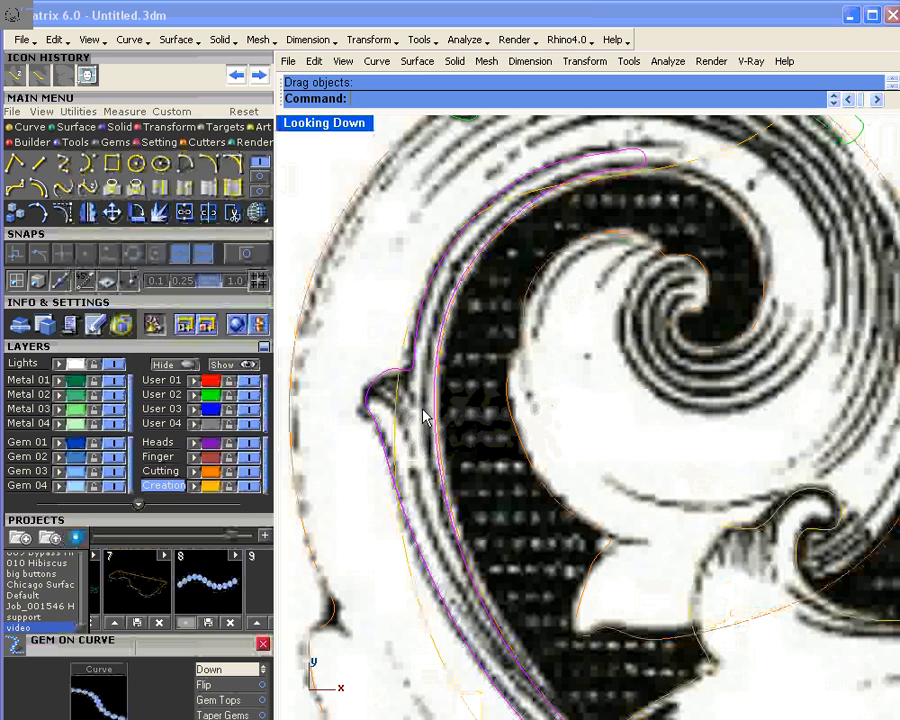
pyautogui.scroll(-5, 458, 346)
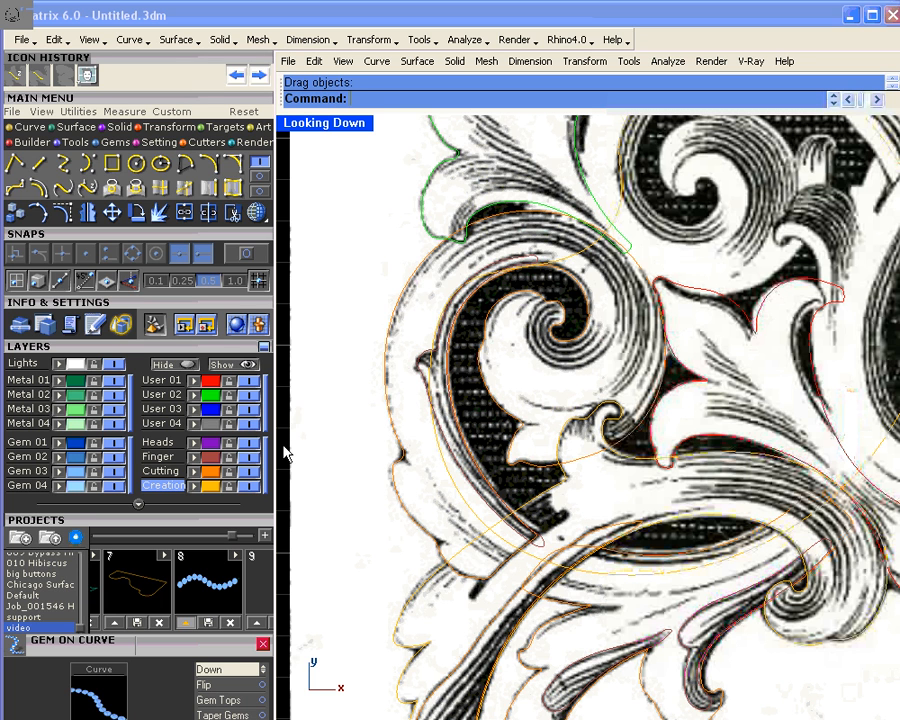
pyautogui.scroll(-3, 483, 482)
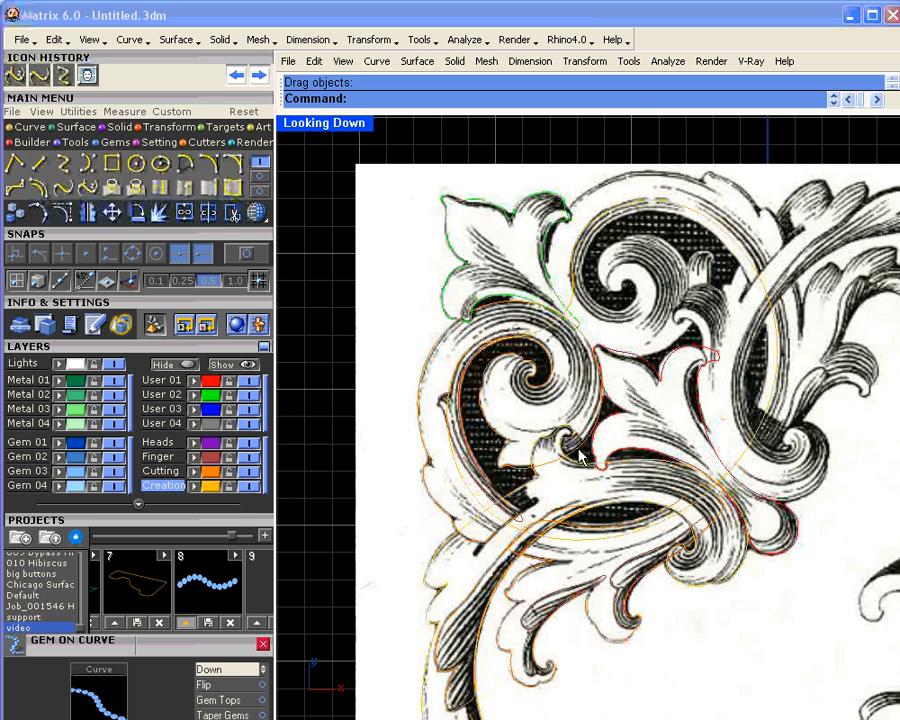
# Step: Select the lower scroll curve and the long outer scroll curve and move them to Heads
pyautogui.click(591, 478)
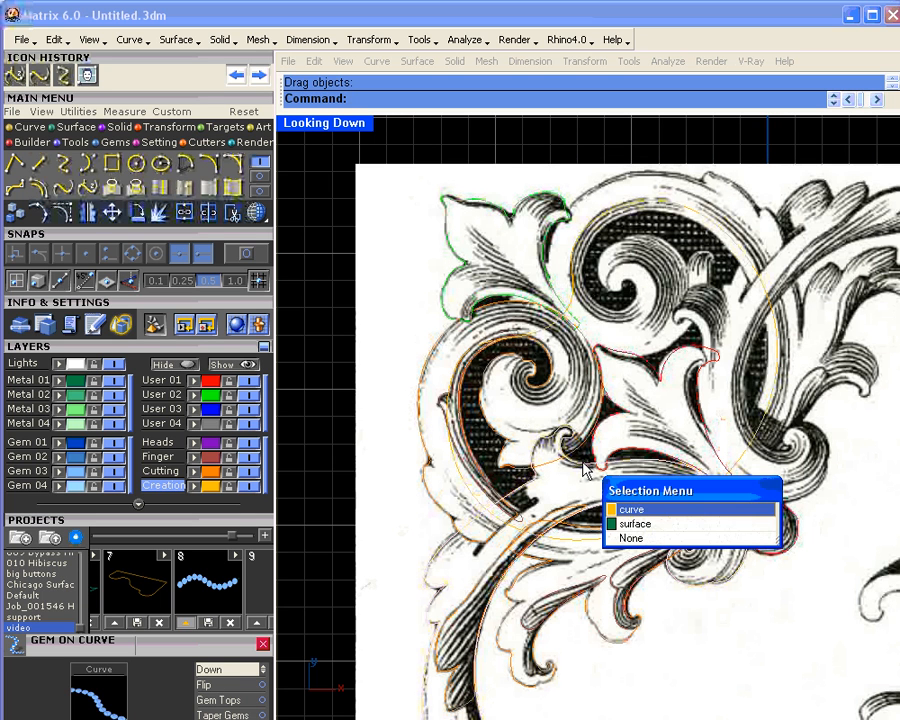
pyautogui.click(606, 508)
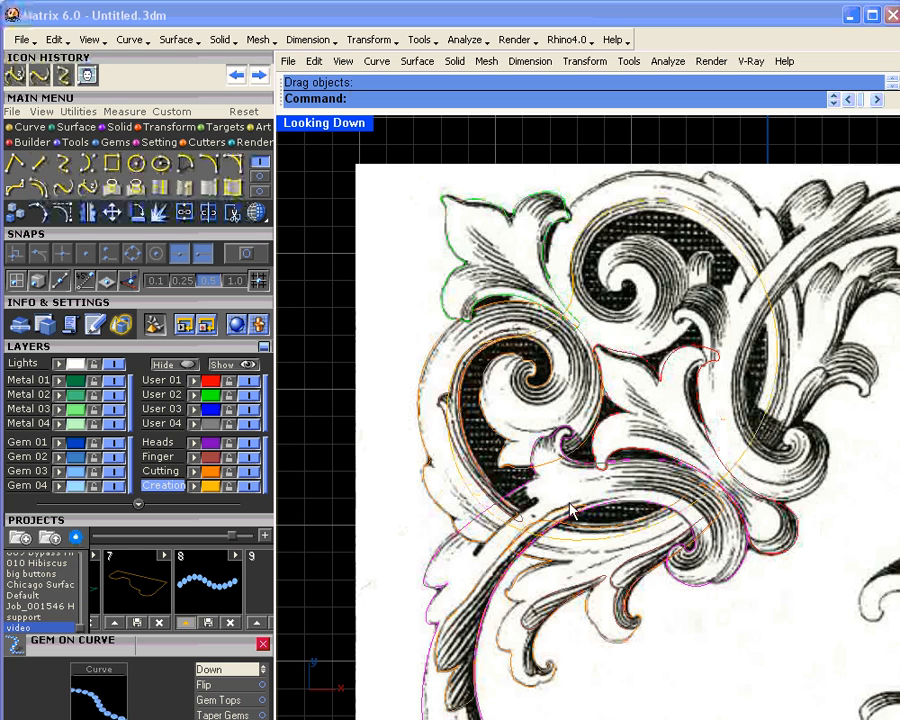
pyautogui.click(490, 575)
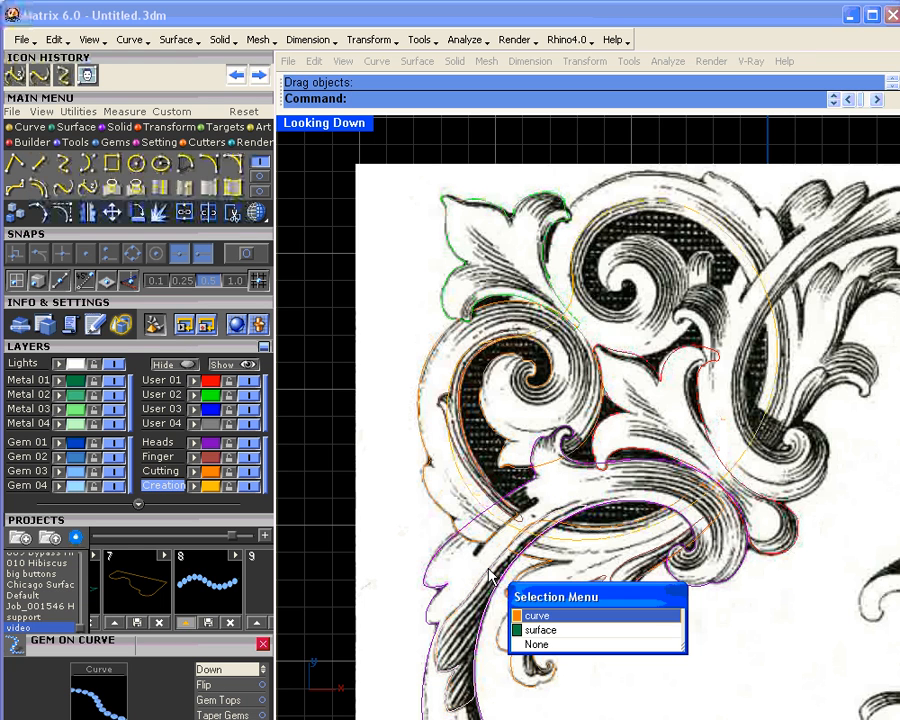
pyautogui.click(528, 614)
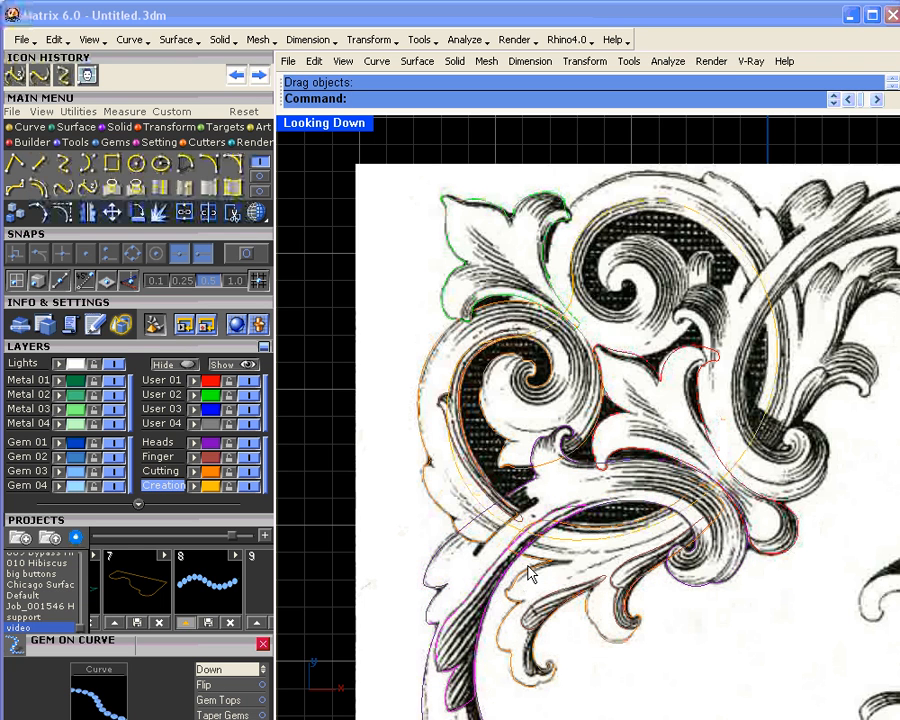
pyautogui.click(209, 443)
# Step: Select the red central leaf outline and the green scroll curve as curves, then zoom out
pyautogui.moveTo(460, 555); pyautogui.dragTo(460, 396, button='right')
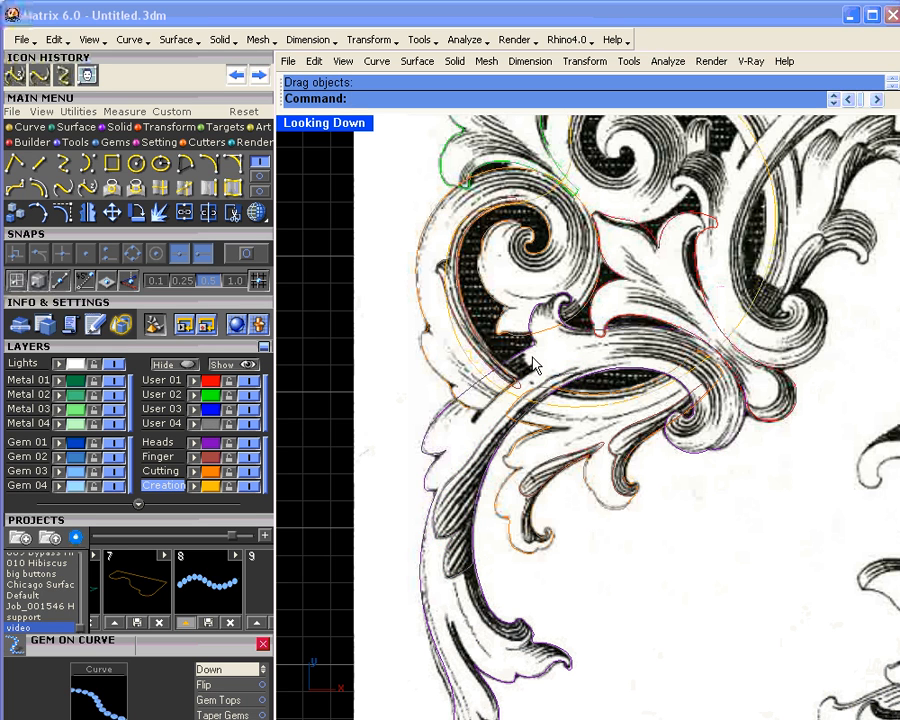
pyautogui.scroll(1, 561, 355)
pyautogui.moveTo(573, 367); pyautogui.dragTo(558, 460, button='right')
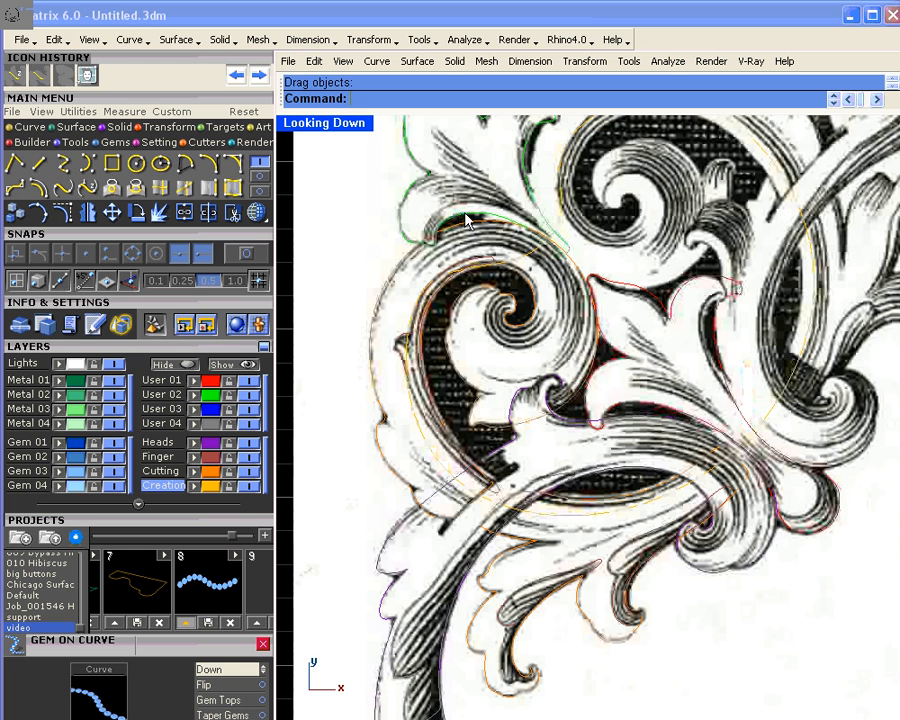
pyautogui.click(651, 300)
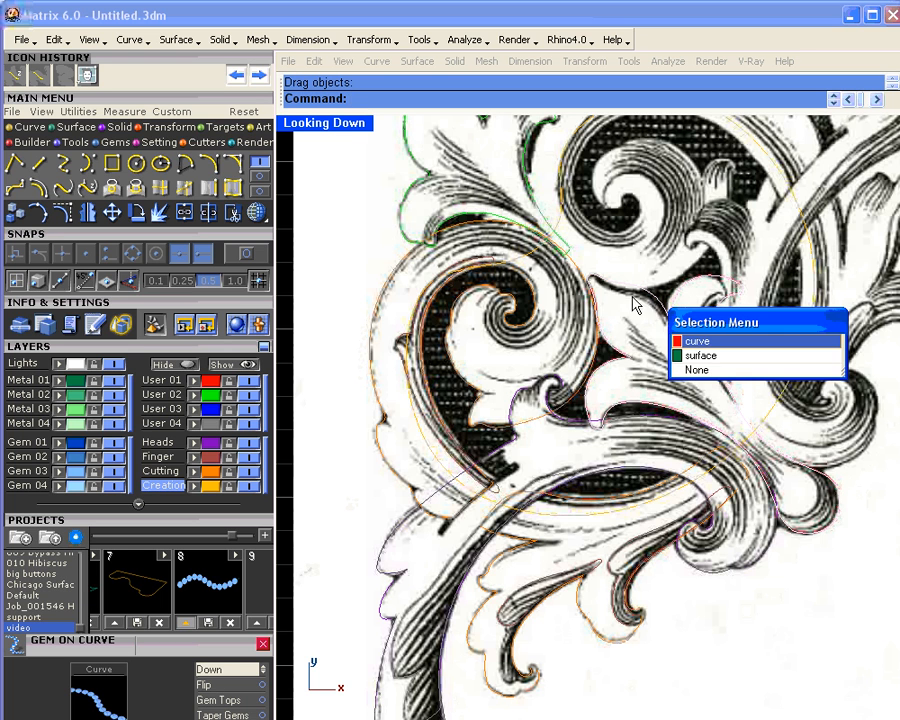
pyautogui.click(695, 338)
pyautogui.click(466, 218)
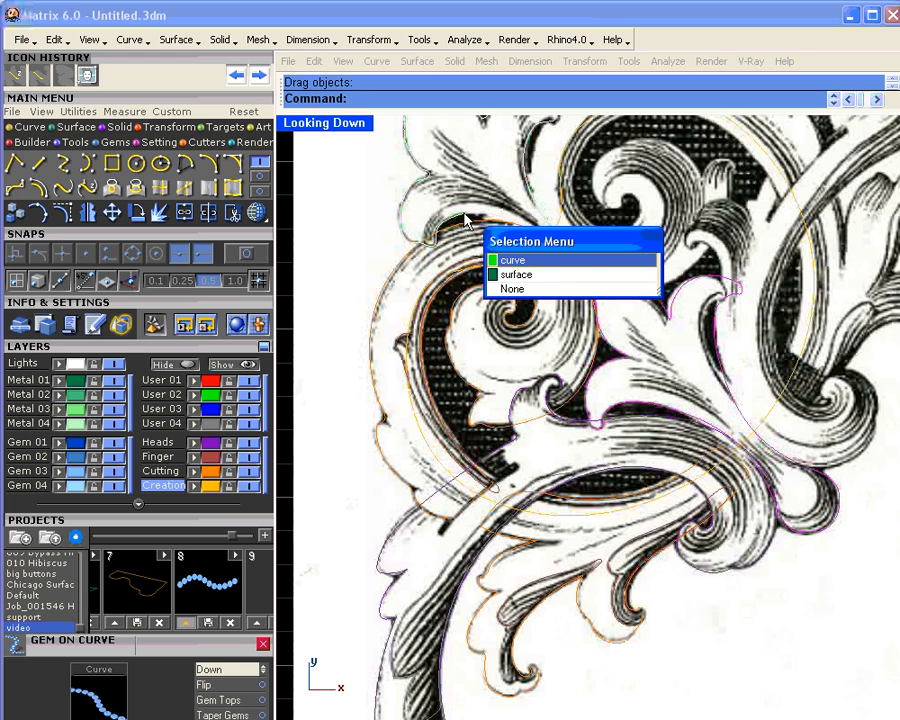
pyautogui.click(510, 258)
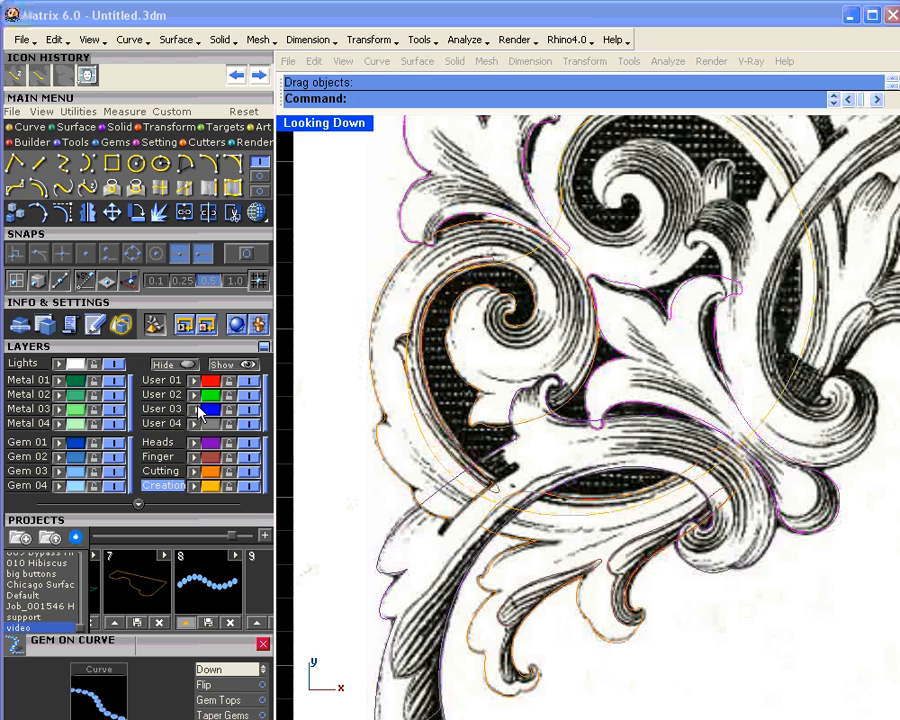
pyautogui.scroll(-3, 518, 362)
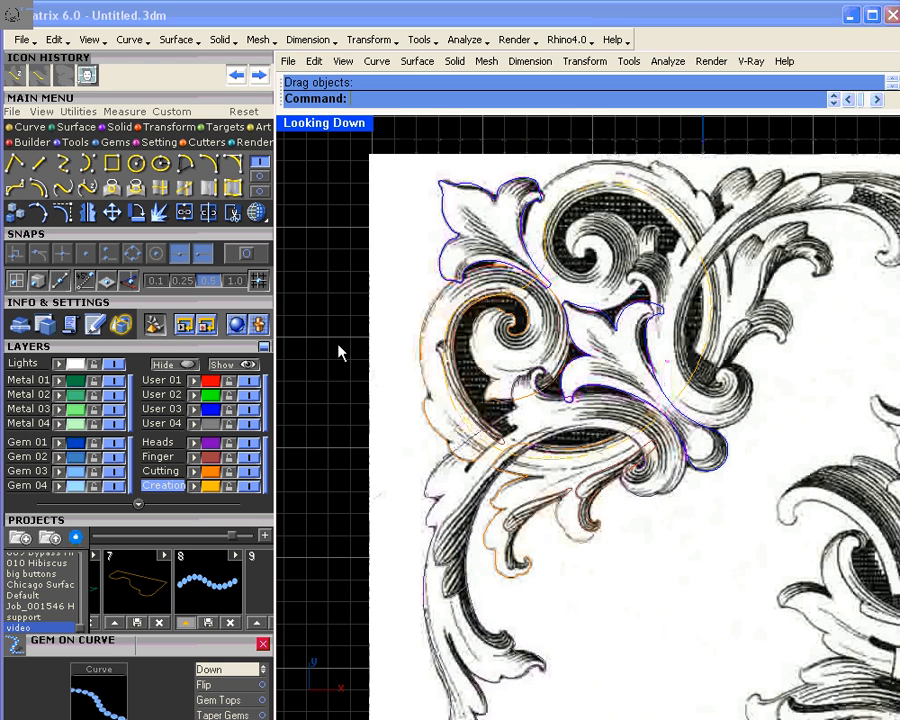
# Step: Hide Metal 01 and pan over the traced curves to inspect them alone
pyautogui.click(114, 380)
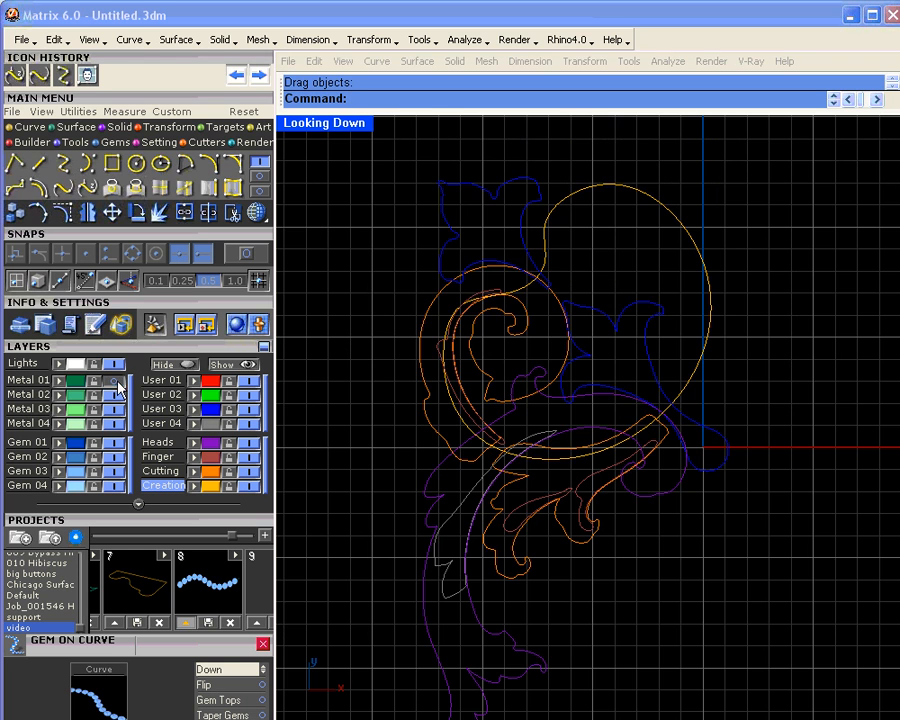
pyautogui.scroll(2, 627, 384)
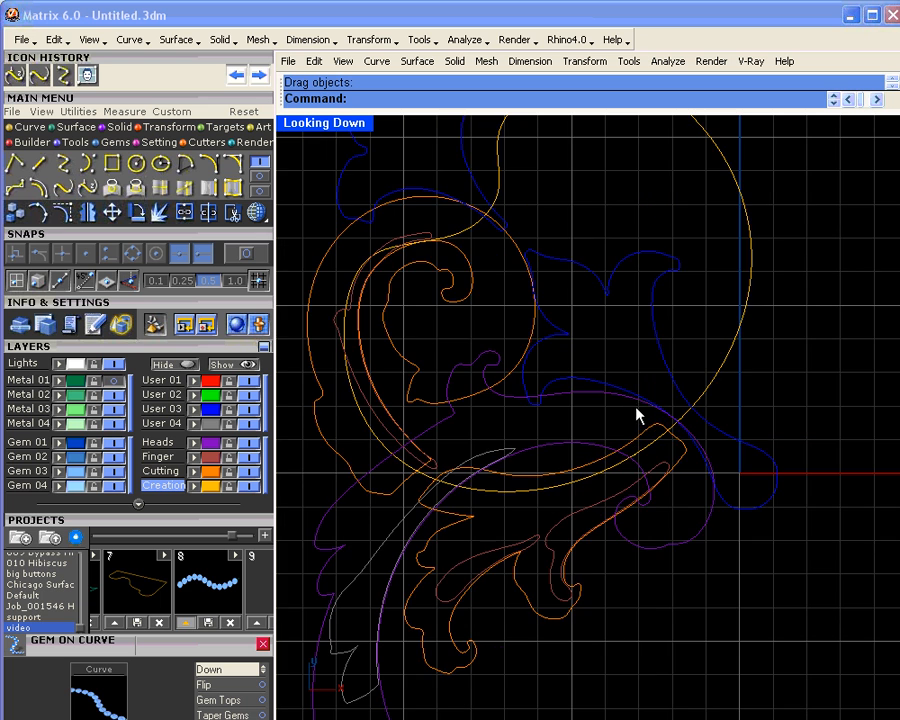
pyautogui.moveTo(596, 475); pyautogui.dragTo(613, 392, button='right')
pyautogui.scroll(-2, 598, 392)
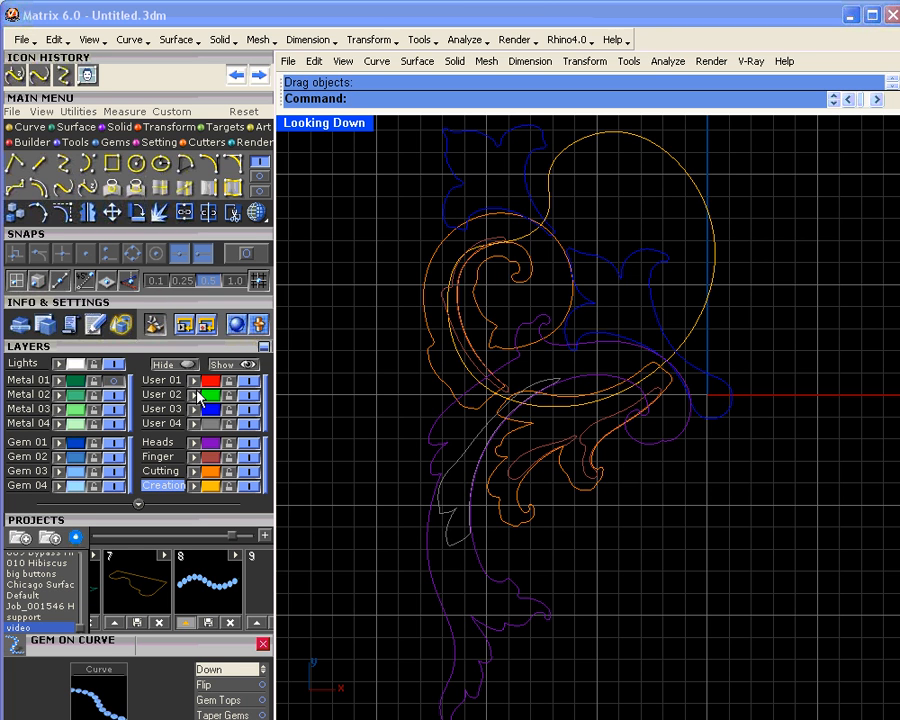
# Step: Show Metal 01 again and window-select all ten curves with the image
pyautogui.click(120, 382)
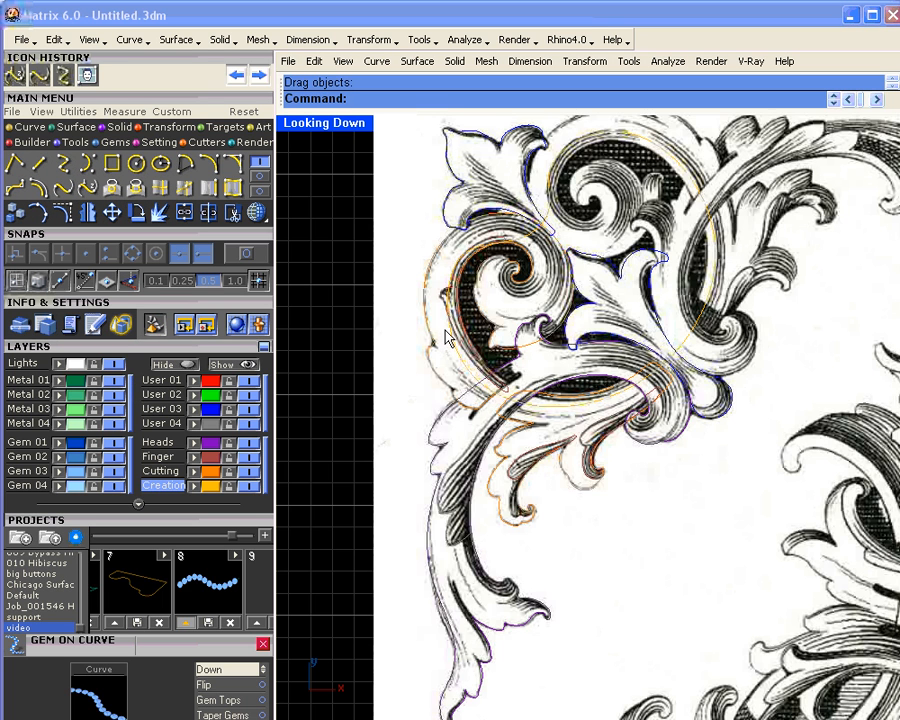
pyautogui.scroll(-7, 526, 367)
pyautogui.moveTo(427, 233); pyautogui.dragTo(777, 523)
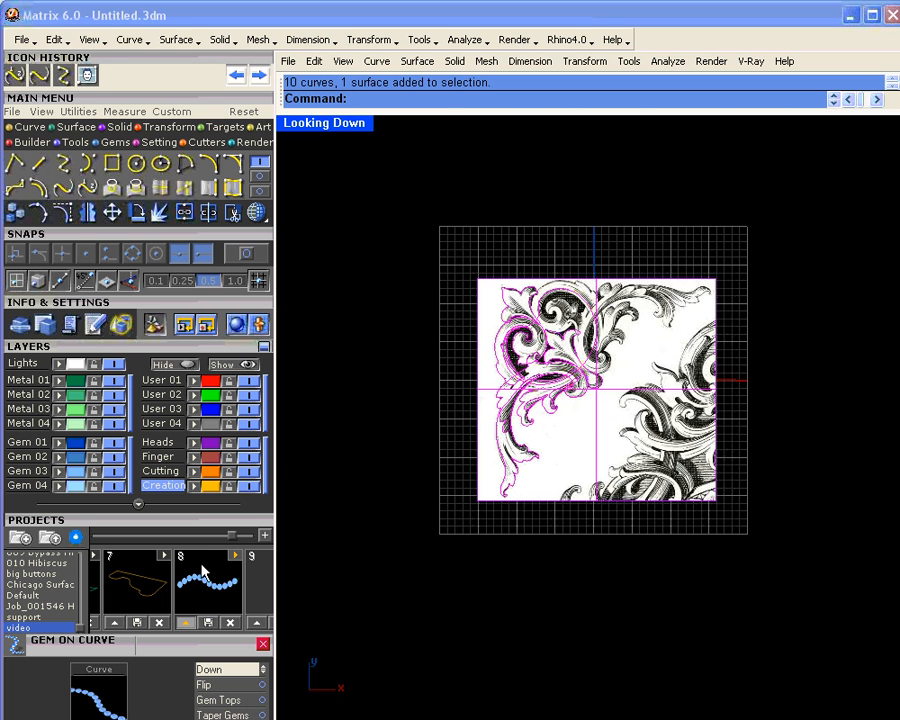
# Step: Save the design to project slot 8 as video_8, deselect, and hide Metal 01
pyautogui.click(185, 622)
pyautogui.click(440, 227)
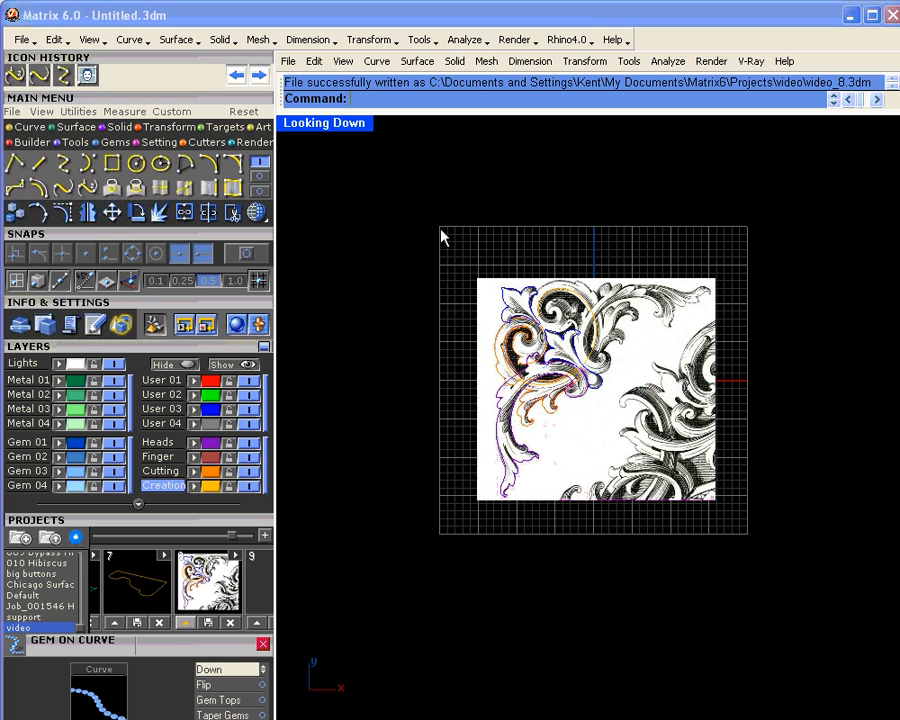
pyautogui.click(115, 380)
pyautogui.scroll(3, 510, 397)
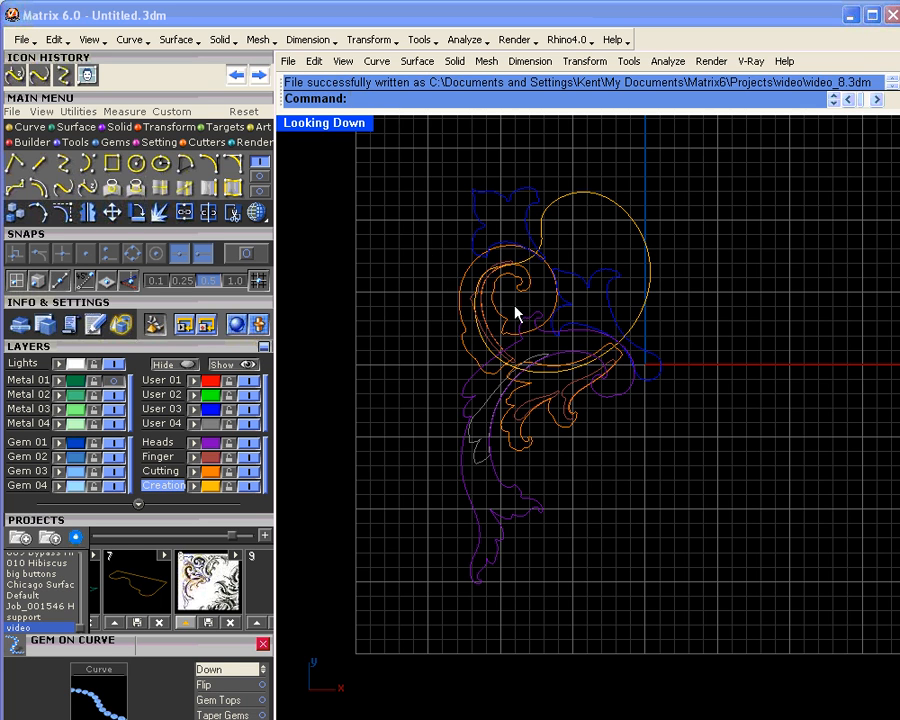
# Step: With User 03 and Creation hidden, window-select the remaining scroll curves, then show User 03 again
pyautogui.click(248, 409)
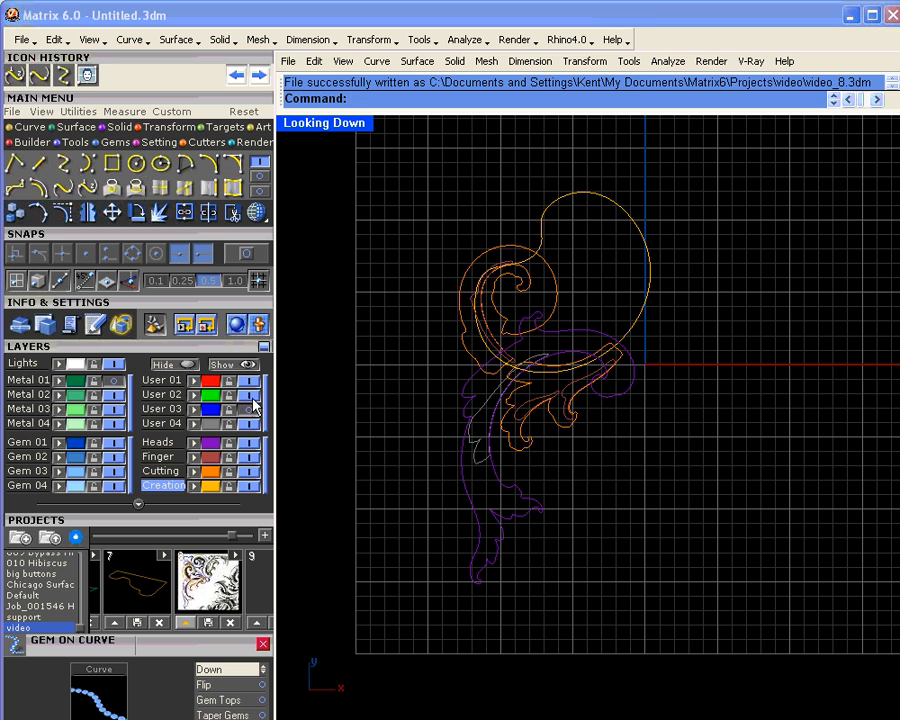
pyautogui.click(249, 486)
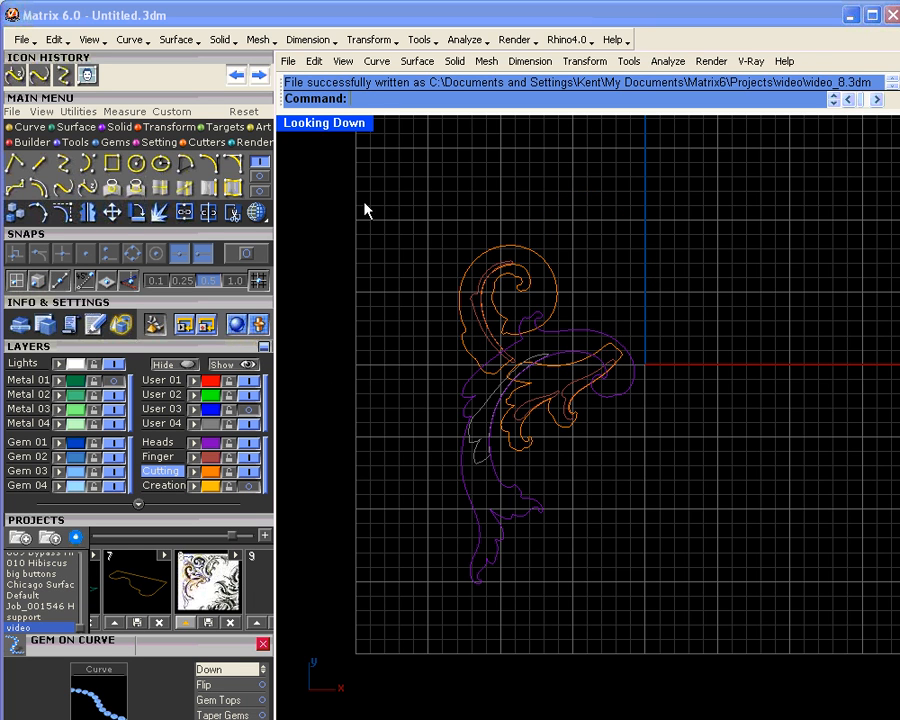
pyautogui.moveTo(364, 203); pyautogui.dragTo(708, 640)
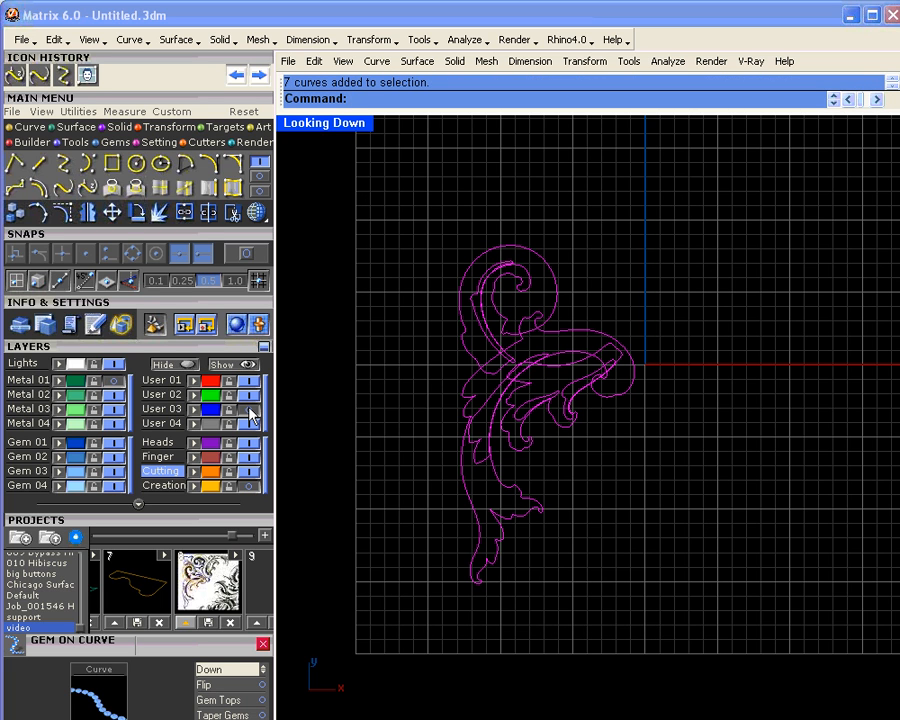
pyautogui.click(251, 410)
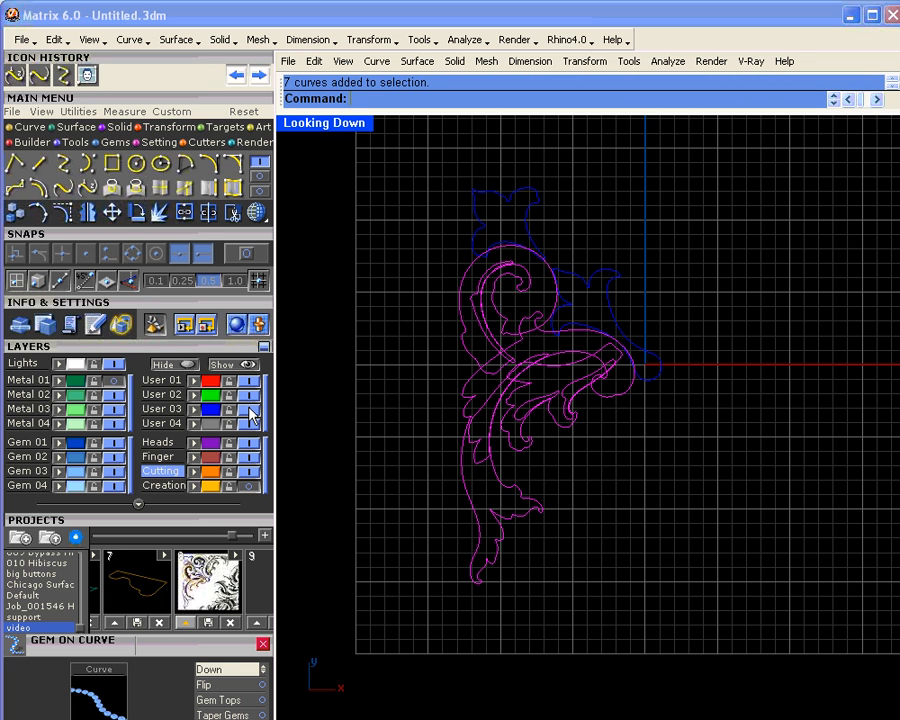
# Step: Mirror the selected curves across a line from the arc's midpoint to a curve endpoint, osnap on
pyautogui.click(88, 213)
pyautogui.scroll(10, 650, 392)
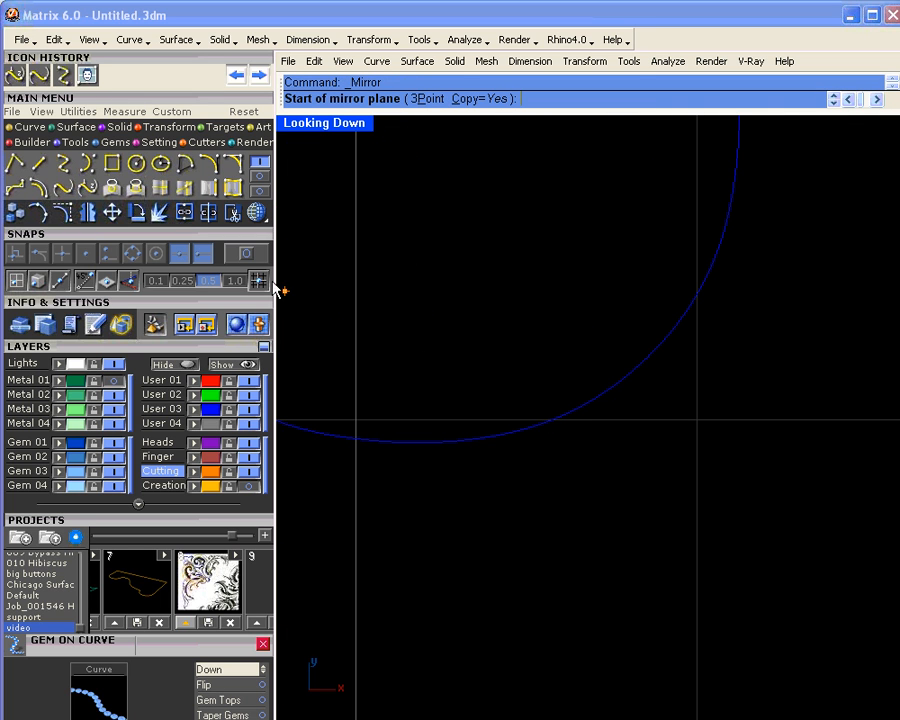
pyautogui.click(250, 261)
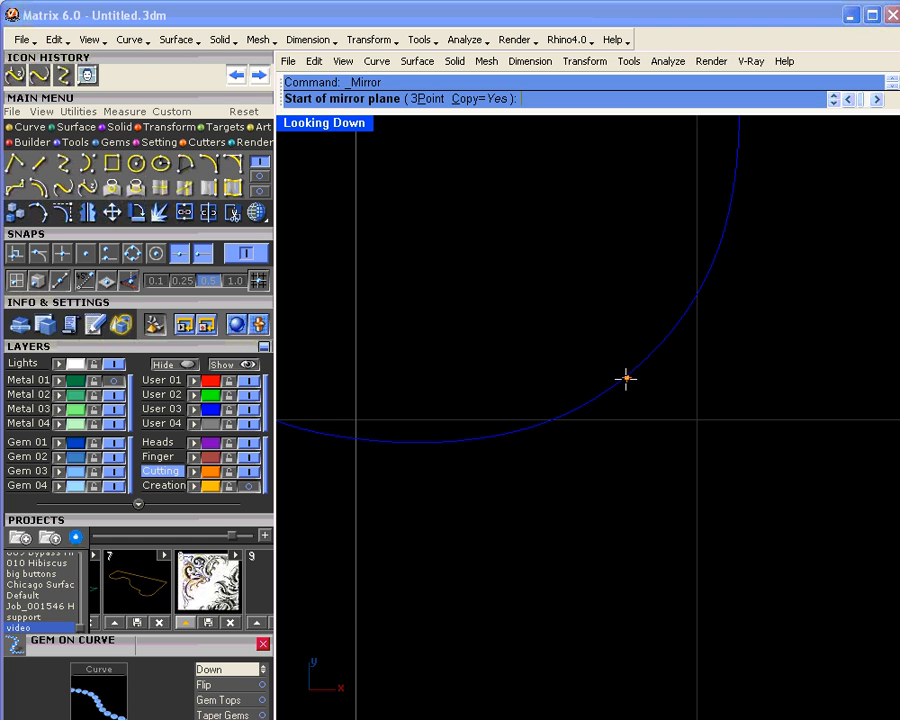
pyautogui.click(649, 353)
pyautogui.scroll(-15, 630, 302)
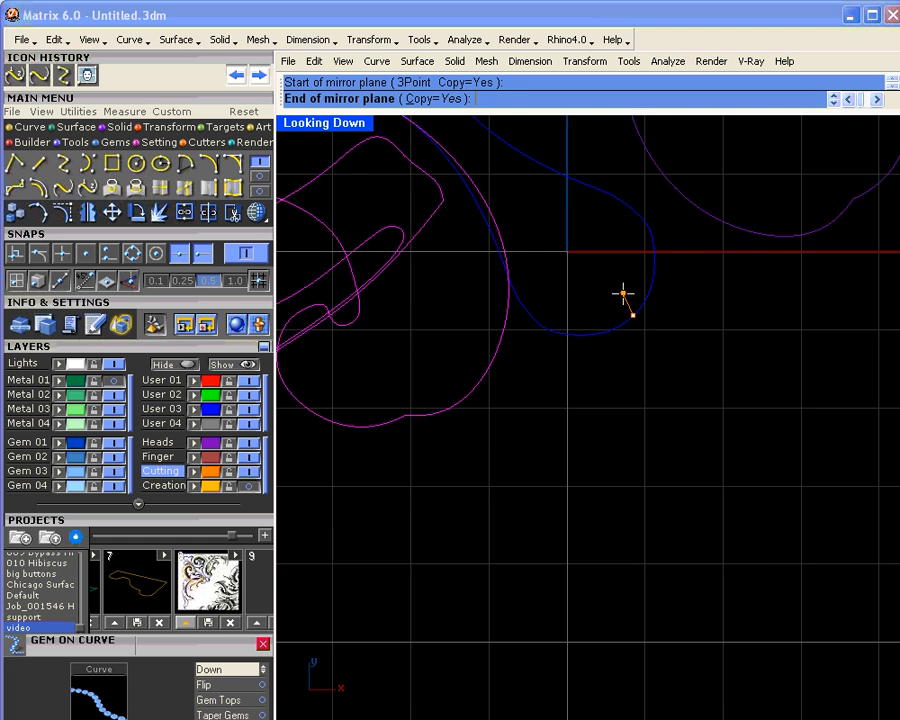
pyautogui.moveTo(557, 242); pyautogui.dragTo(820, 607, button='right')
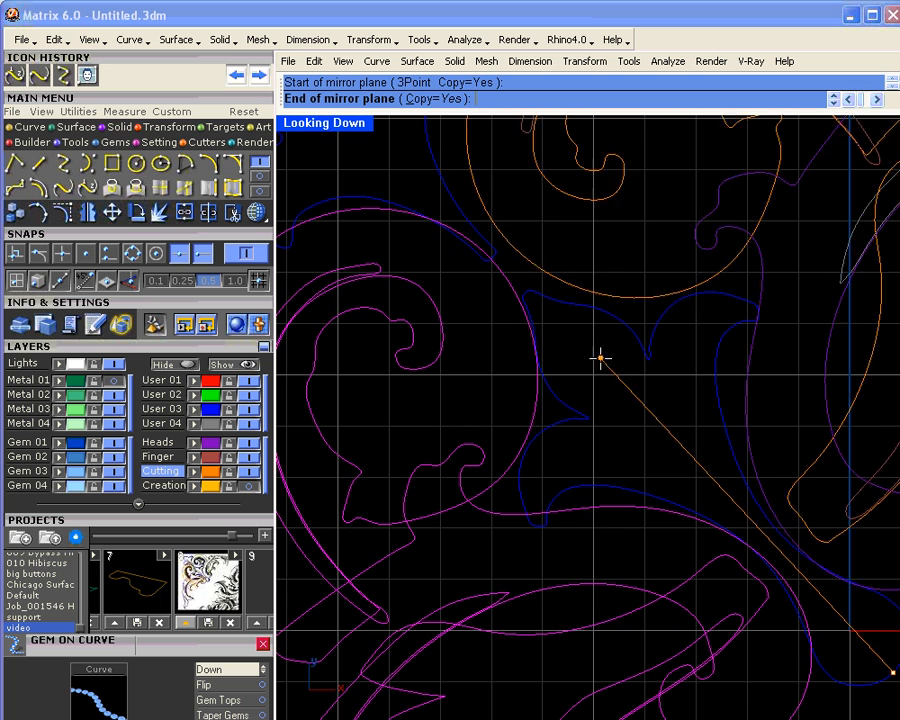
pyautogui.click(526, 292)
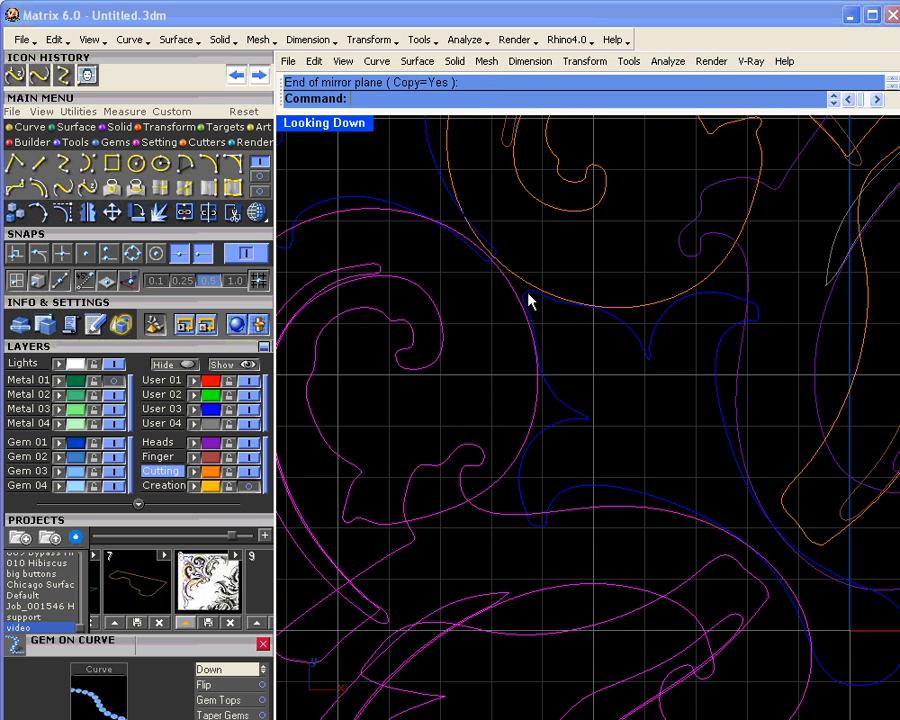
pyautogui.scroll(-5, 527, 300)
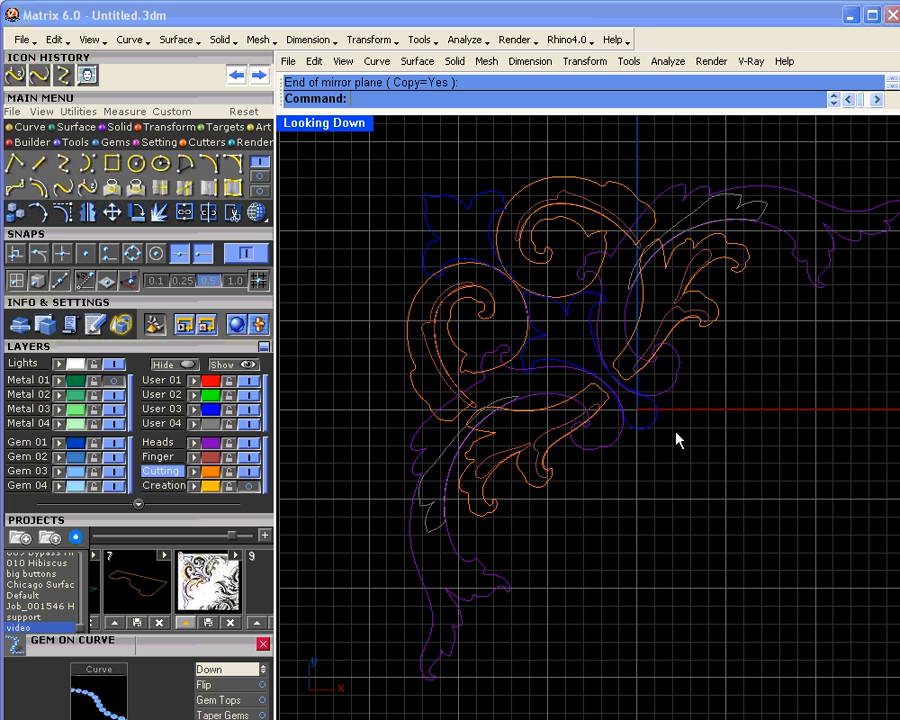
pyautogui.moveTo(679, 436); pyautogui.dragTo(607, 475, button='right')
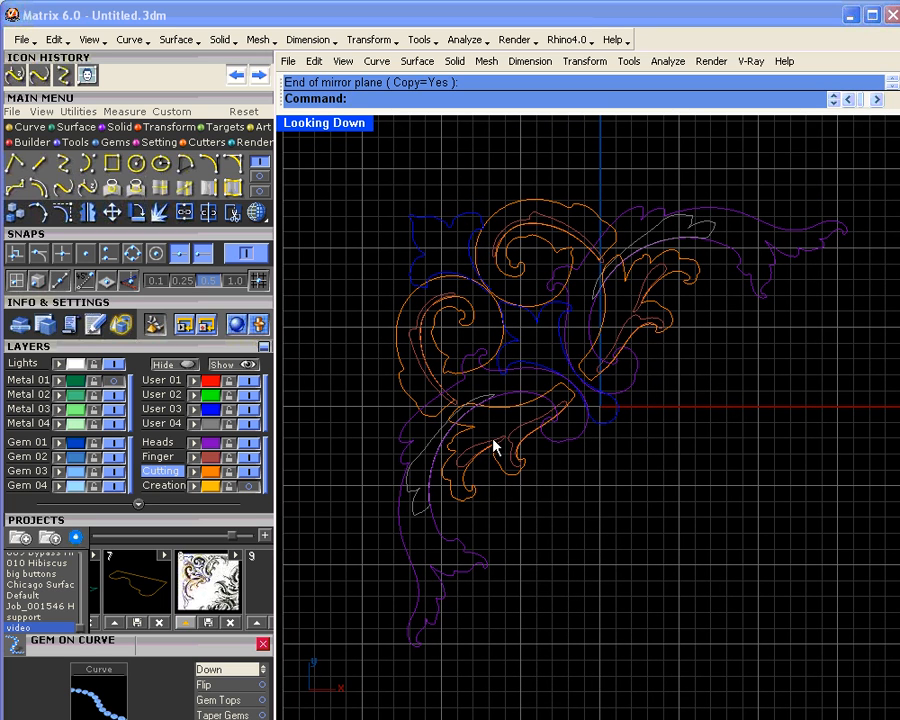
# Step: Show Creation, select all 17 curves, save as video_9, and switch to Matrix Art
pyautogui.click(250, 486)
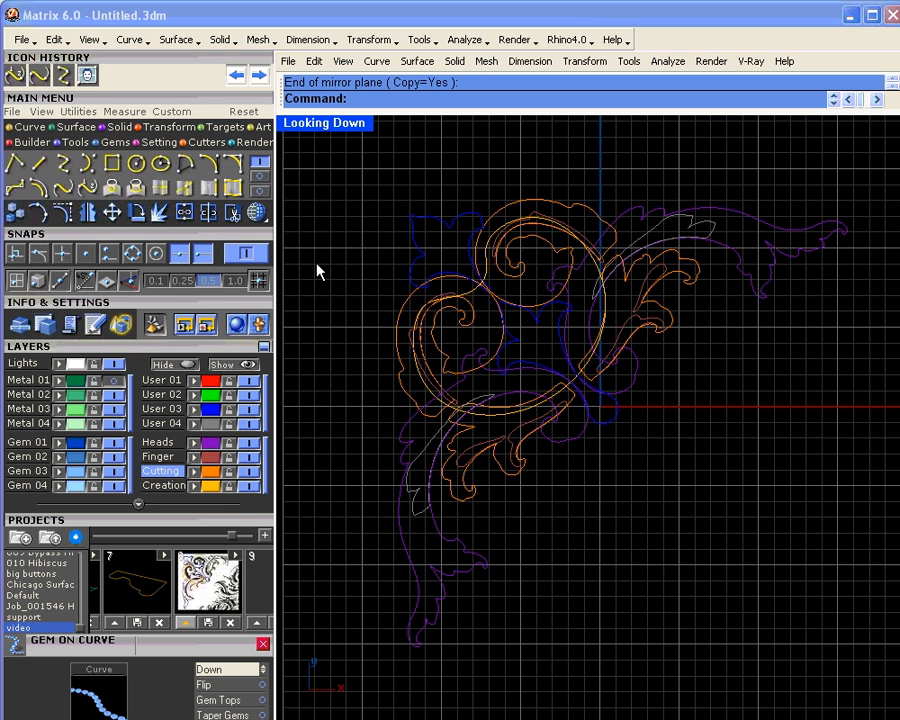
pyautogui.moveTo(321, 185); pyautogui.dragTo(884, 678)
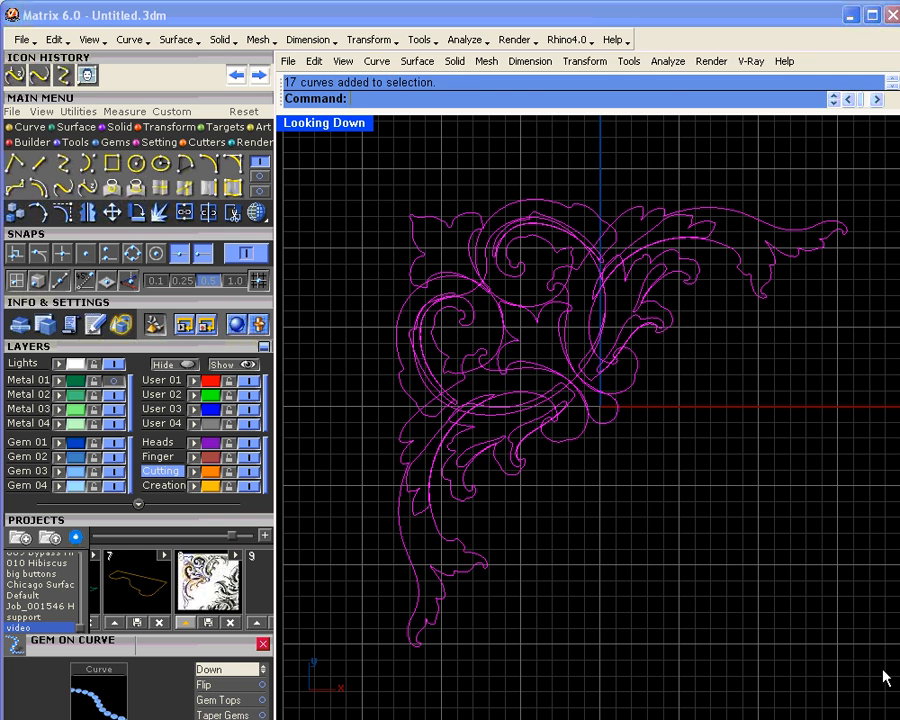
pyautogui.click(256, 622)
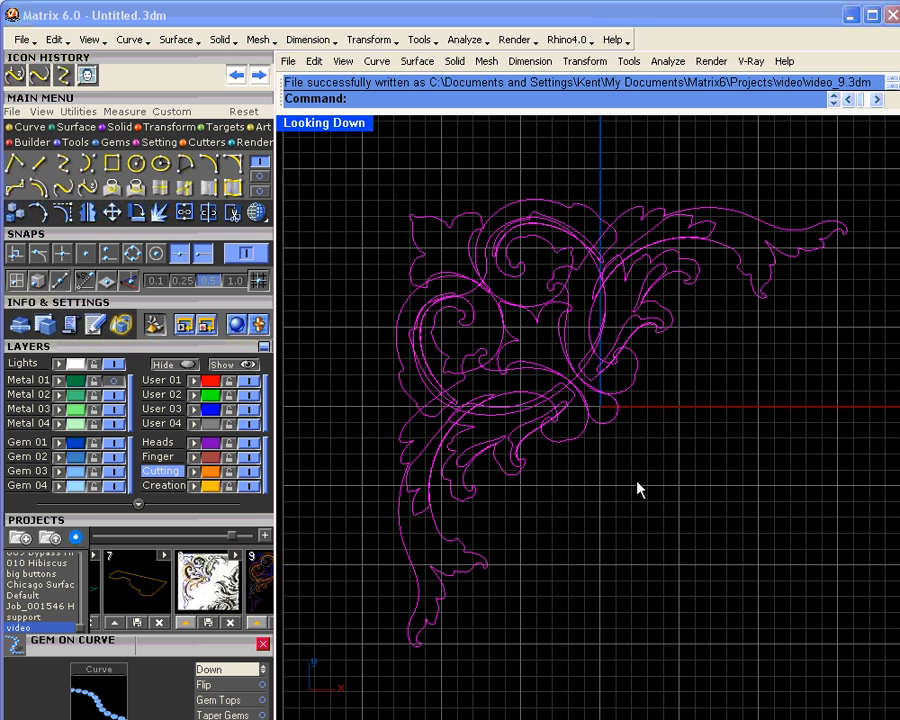
pyautogui.click(257, 130)
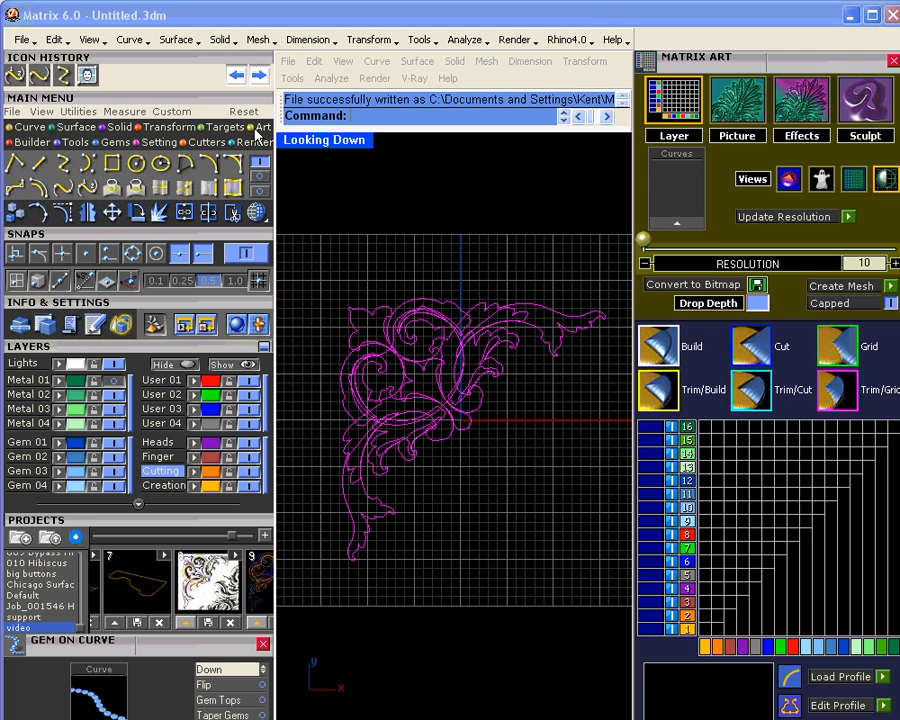
# Step: Send the selected curves to Matrix Art, inspect the blue ornament curve, and make User 03 the current layer
pyautogui.click(676, 226)
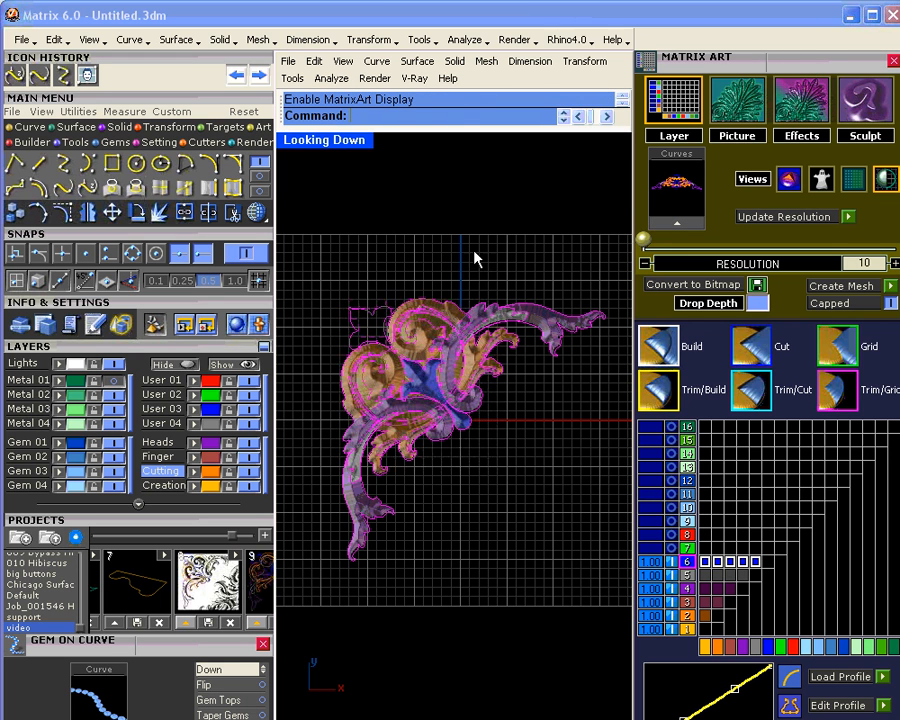
pyautogui.scroll(8, 418, 321)
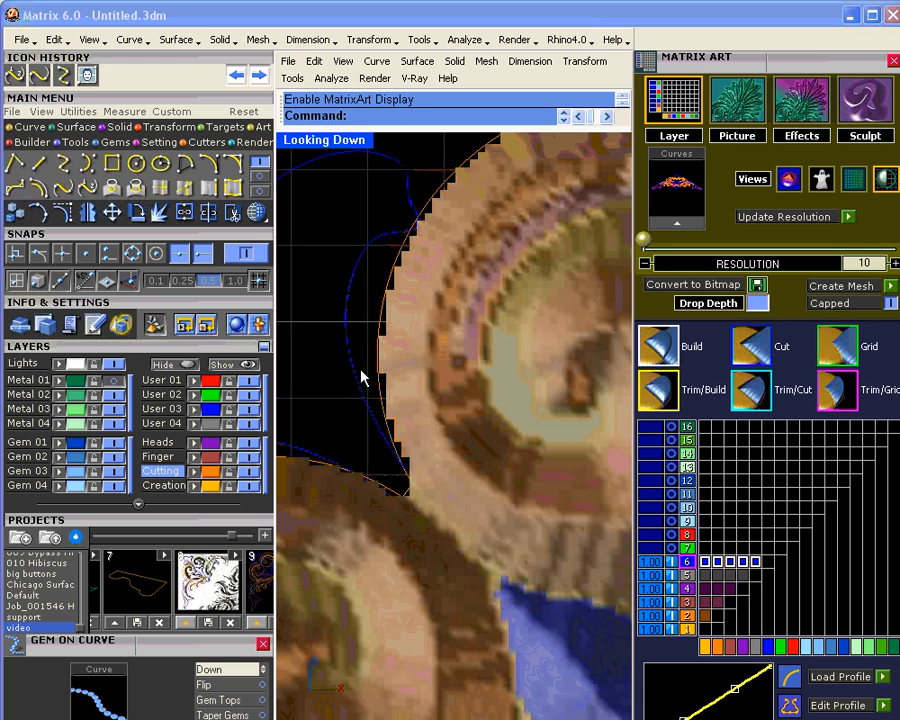
pyautogui.click(352, 369)
pyautogui.moveTo(367, 370); pyautogui.dragTo(541, 424, button='right')
pyautogui.moveTo(415, 355); pyautogui.dragTo(484, 382, button='right')
pyautogui.scroll(6, 378, 288)
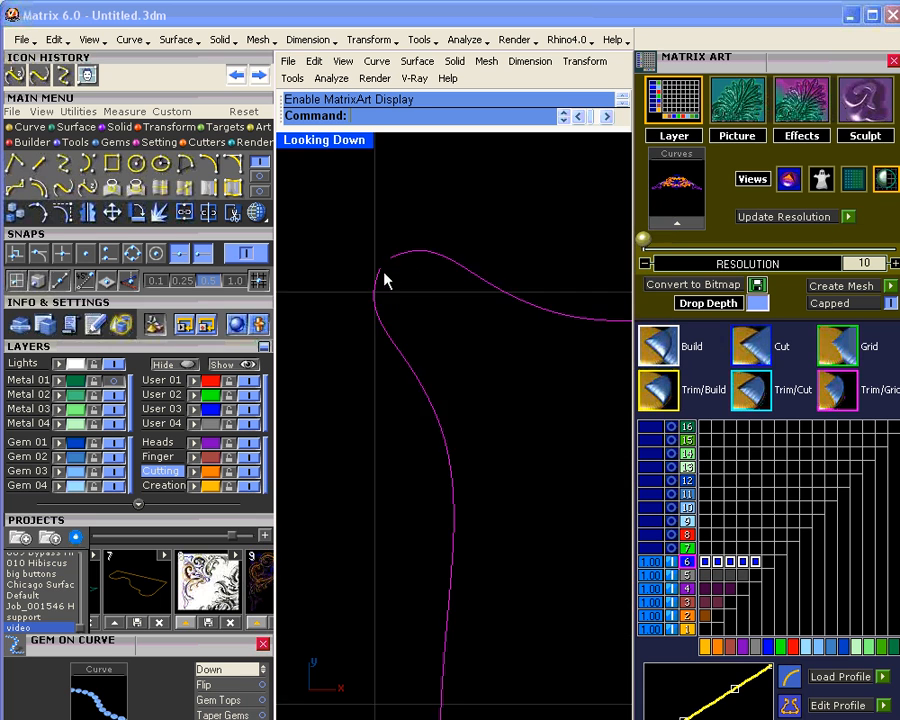
pyautogui.click(398, 284)
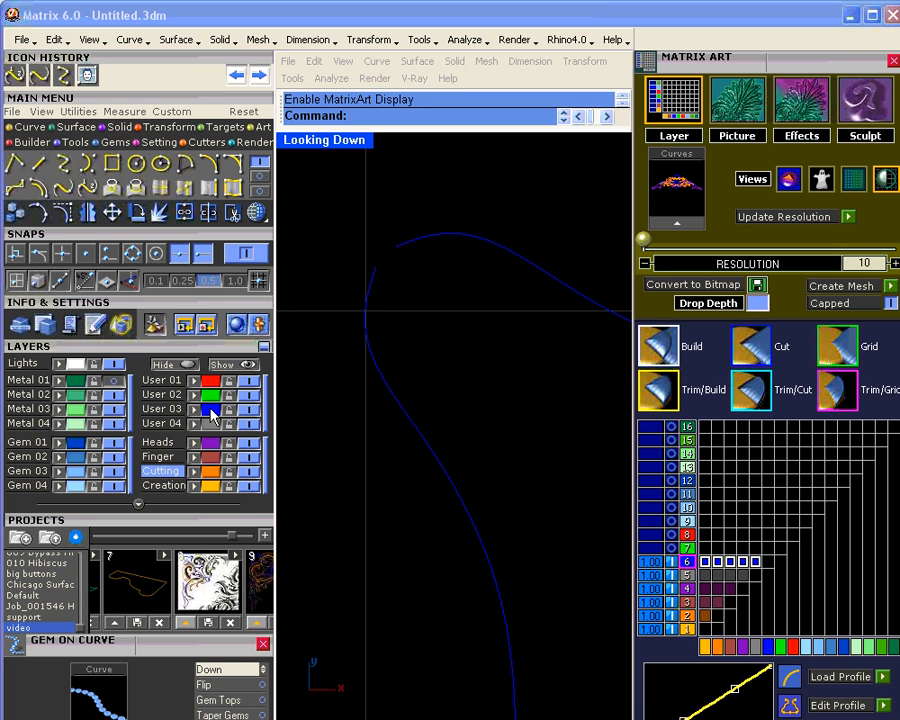
pyautogui.click(165, 409)
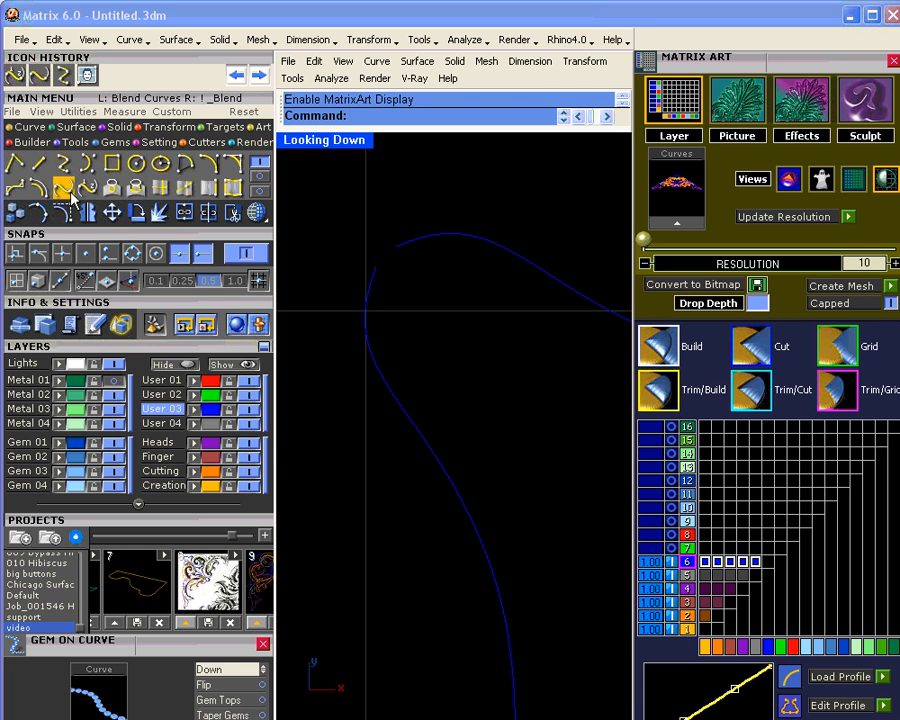
# Step: Blend the two open curve ends, join them into a closed outline, and window-select the ornament curves
pyautogui.click(374, 285)
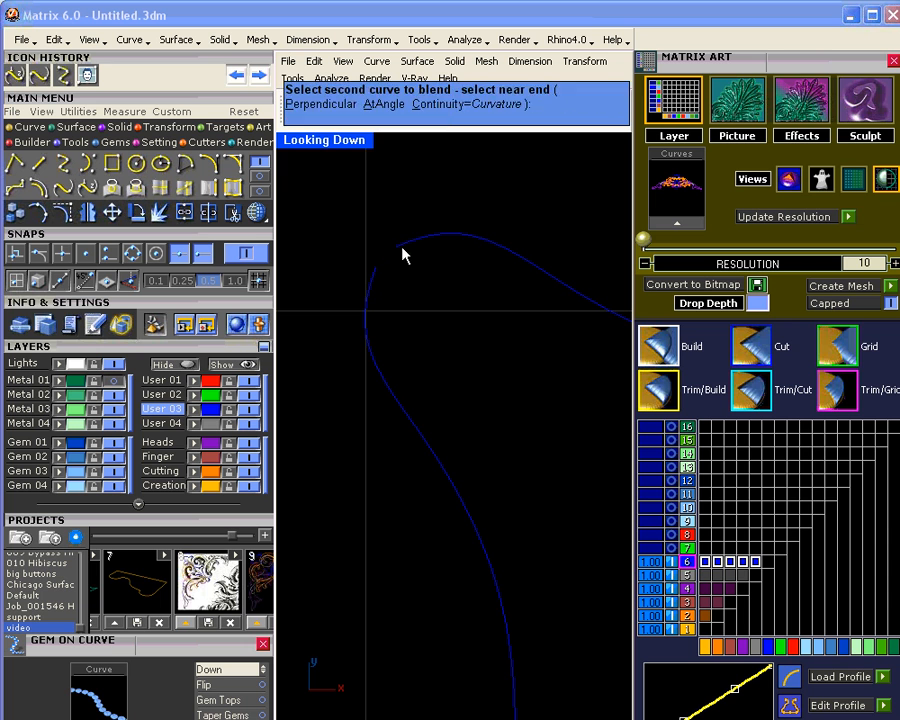
pyautogui.click(405, 250)
pyautogui.scroll(-5, 372, 298)
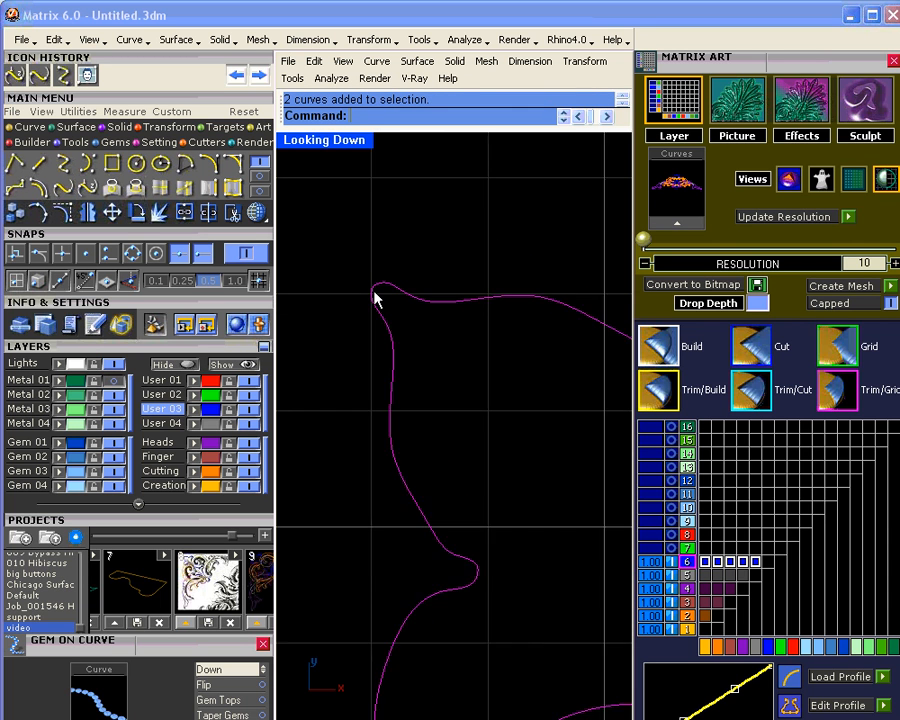
pyautogui.click(134, 181)
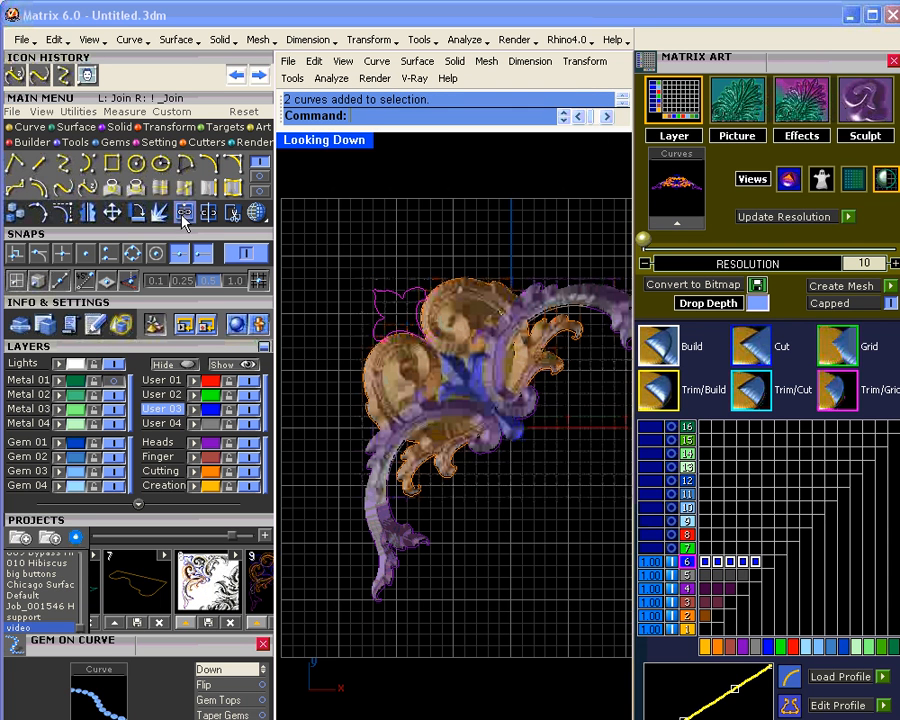
pyautogui.moveTo(402, 316); pyautogui.dragTo(368, 290, button='right')
pyautogui.scroll(-3, 368, 290)
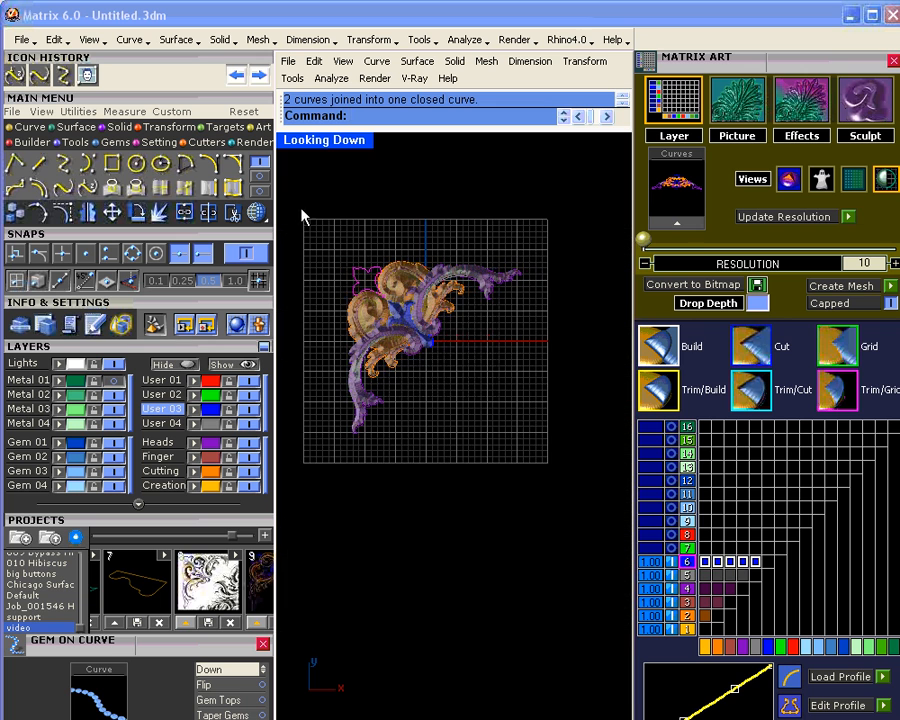
pyautogui.moveTo(301, 199); pyautogui.dragTo(510, 420)
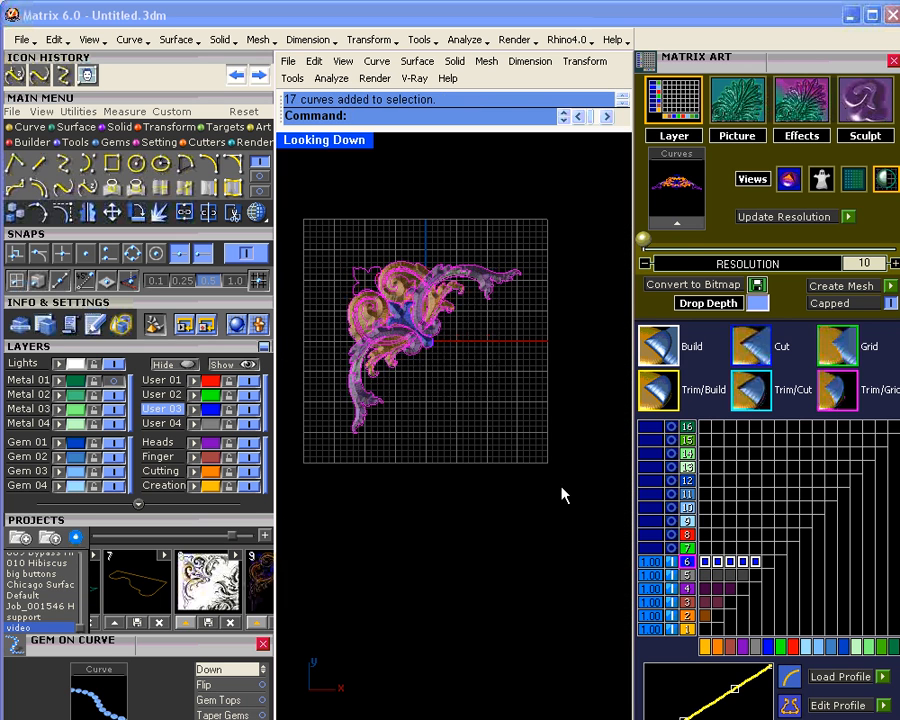
# Step: Add the selected ornament curves to Matrix Art
pyautogui.click(678, 223)
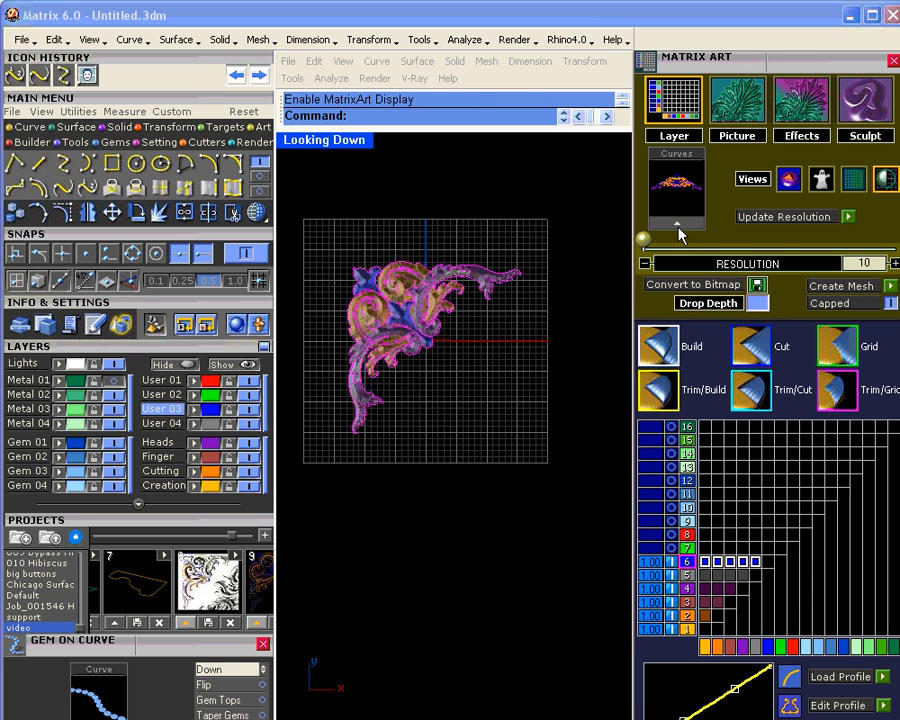
pyautogui.scroll(4, 390, 325)
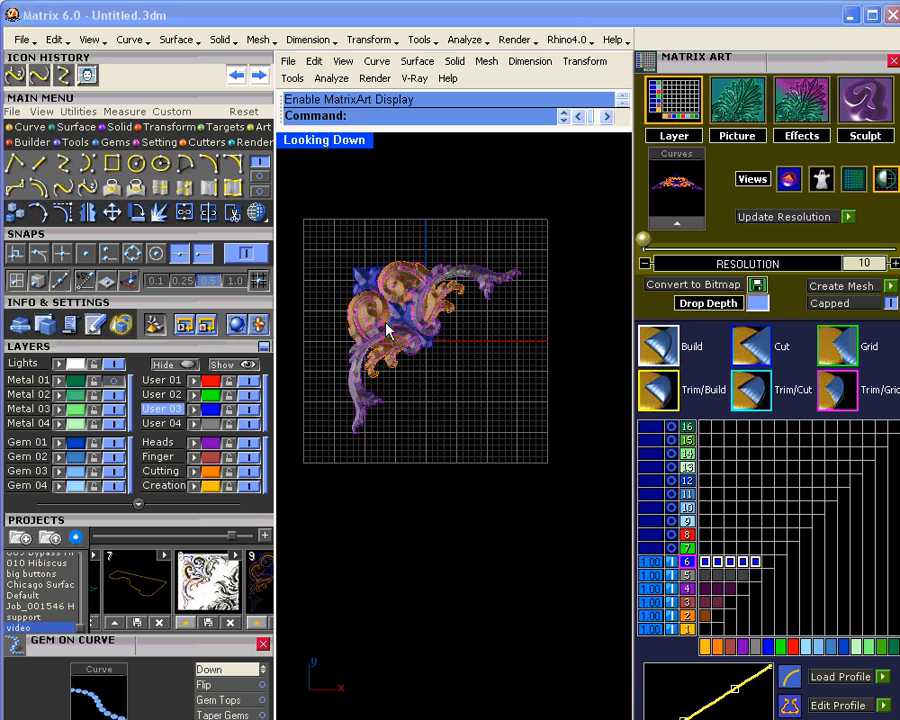
pyautogui.scroll(-3, 420, 330)
pyautogui.moveTo(409, 348); pyautogui.dragTo(438, 352, button='right')
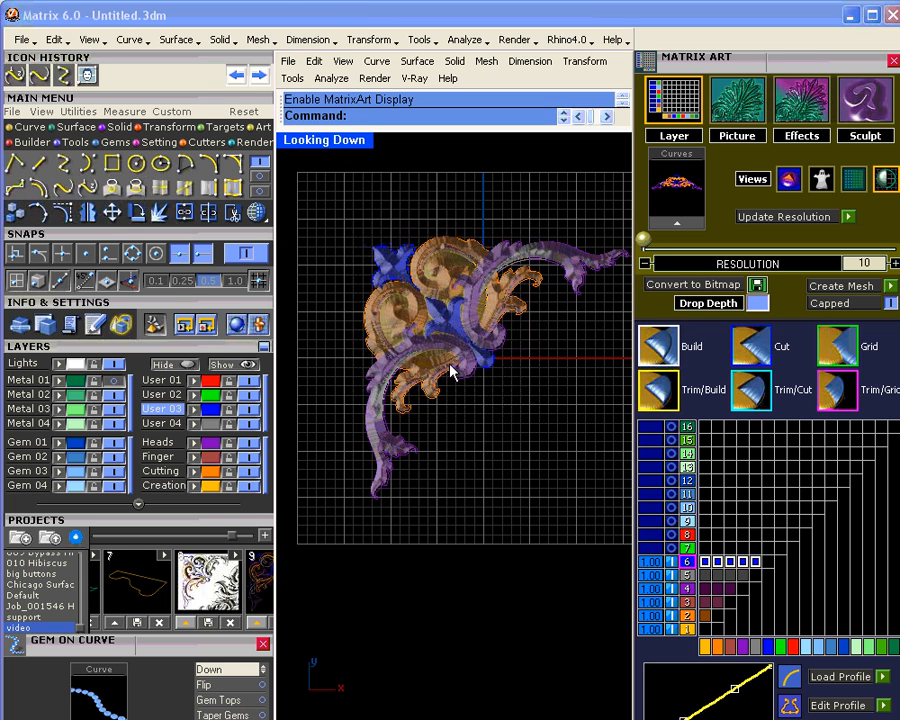
# Step: Raise the relief resolution from 10 to 16 and update it
pyautogui.moveTo(645, 241); pyautogui.dragTo(719, 241)
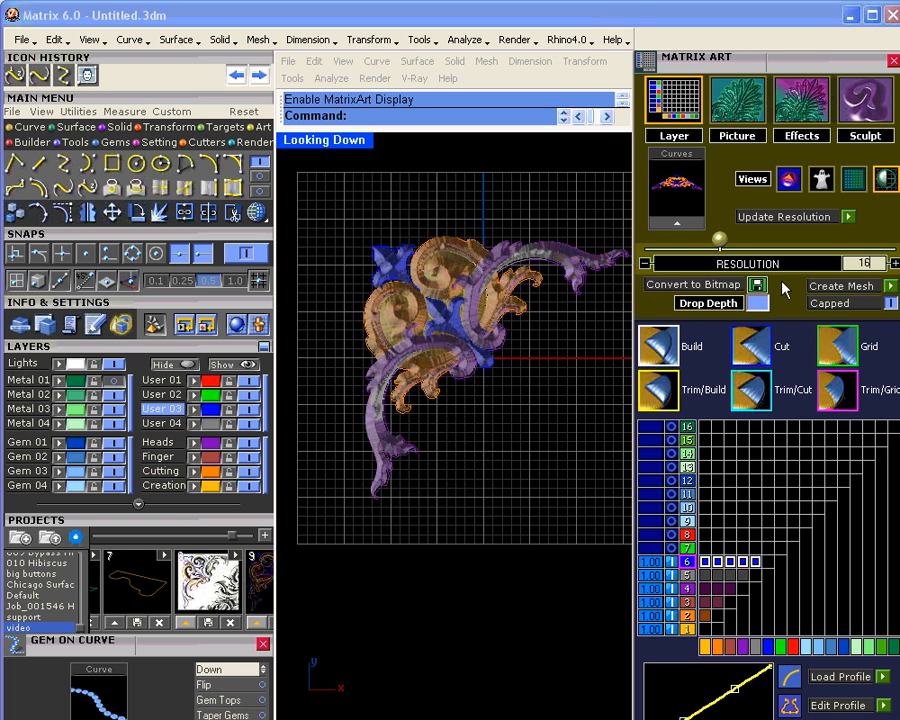
pyautogui.click(849, 217)
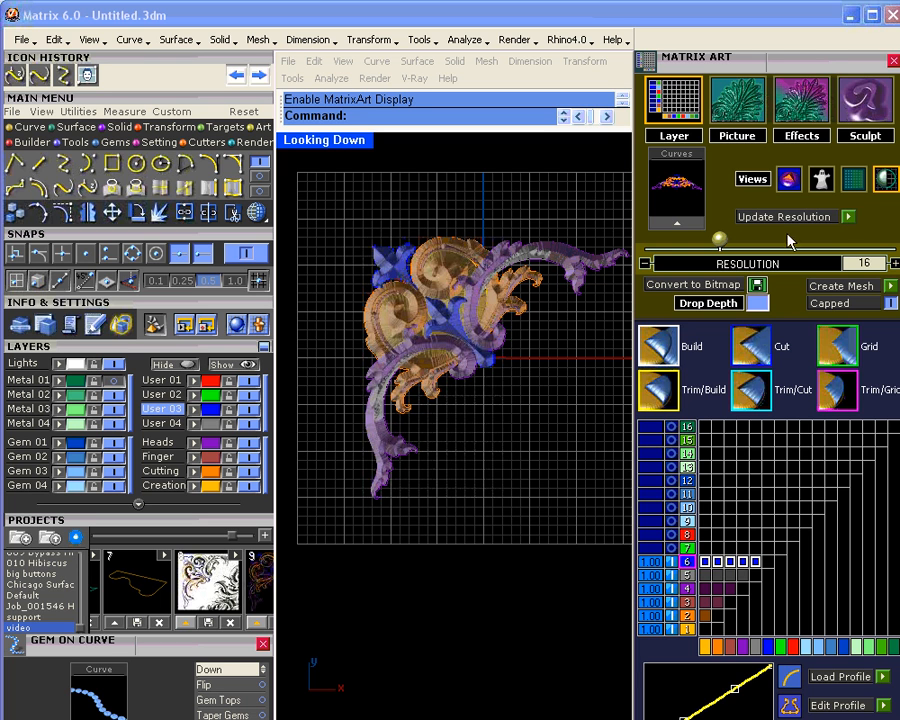
pyautogui.moveTo(502, 426); pyautogui.dragTo(480, 428, button='right')
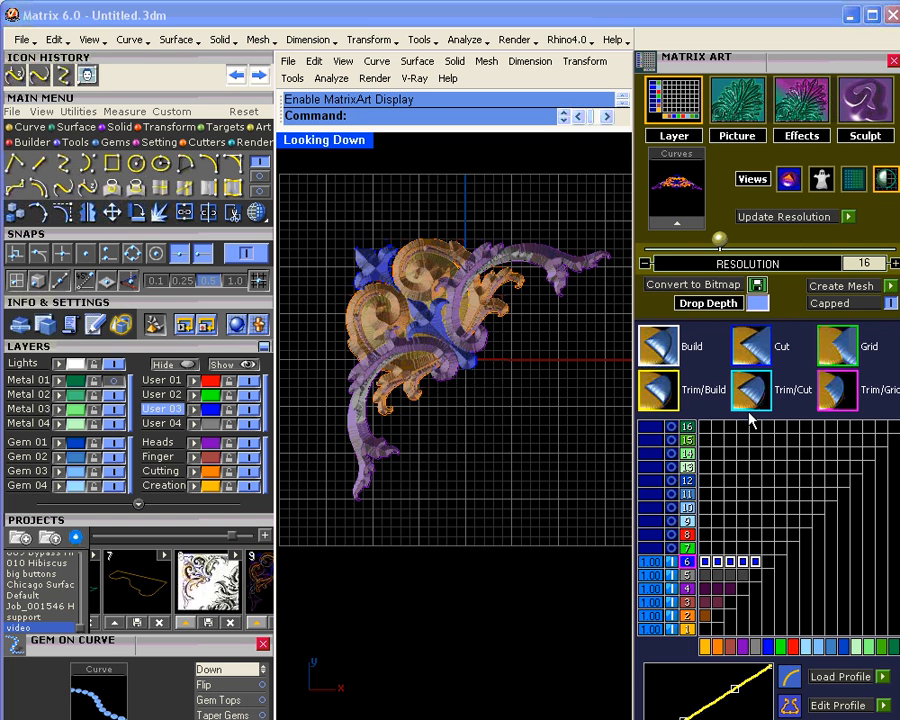
pyautogui.scroll(-5, 750, 420)
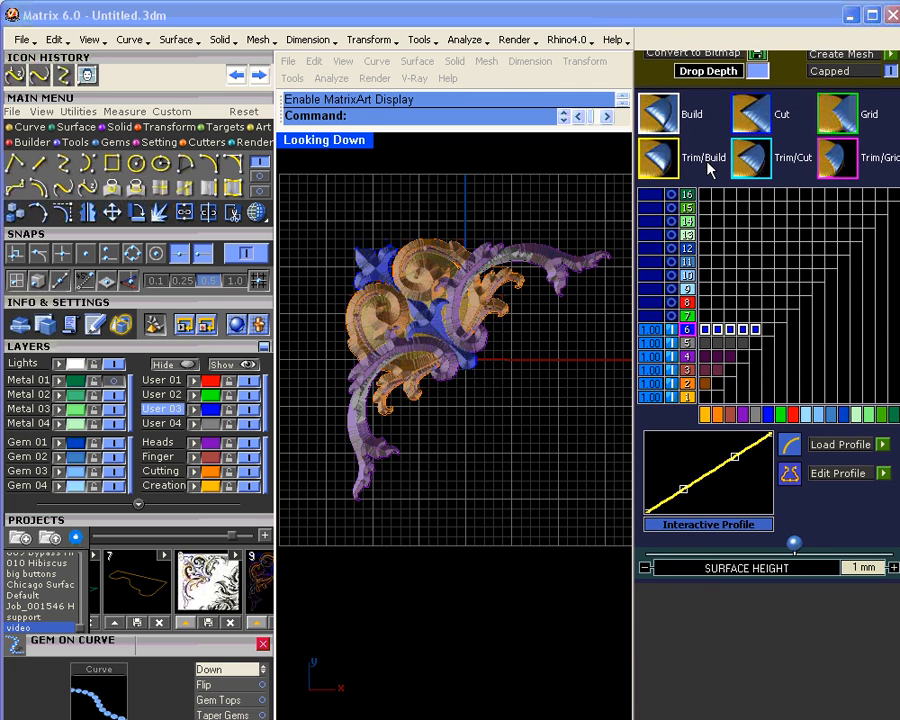
# Step: Give layer 1 the 'flat' profile from the Profile Browser and lower its surface height below 1 mm
pyautogui.moveTo(707, 163); pyautogui.dragTo(708, 165)
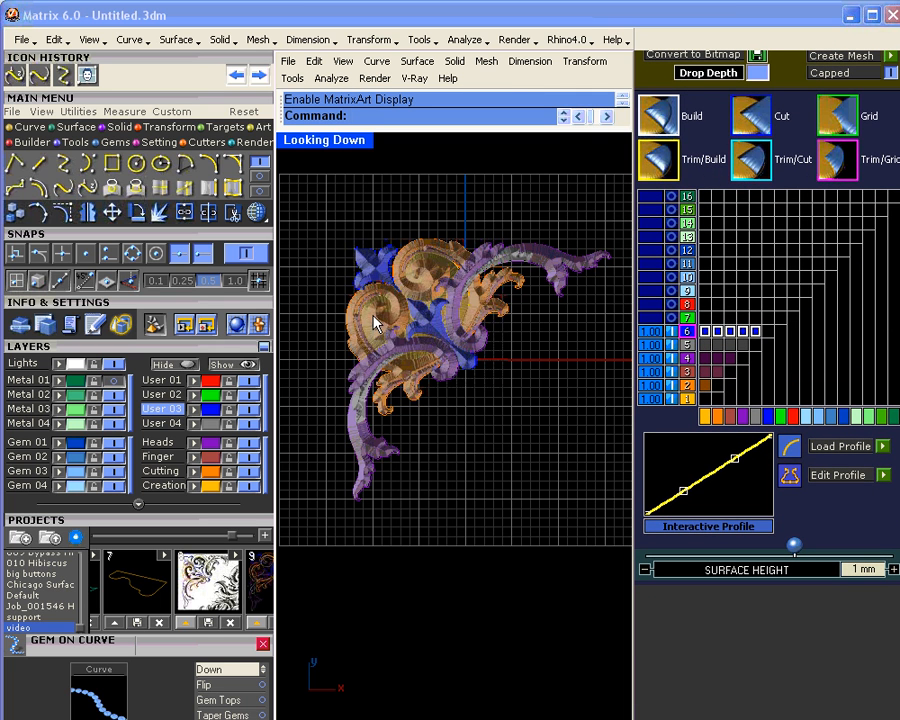
pyautogui.click(688, 398)
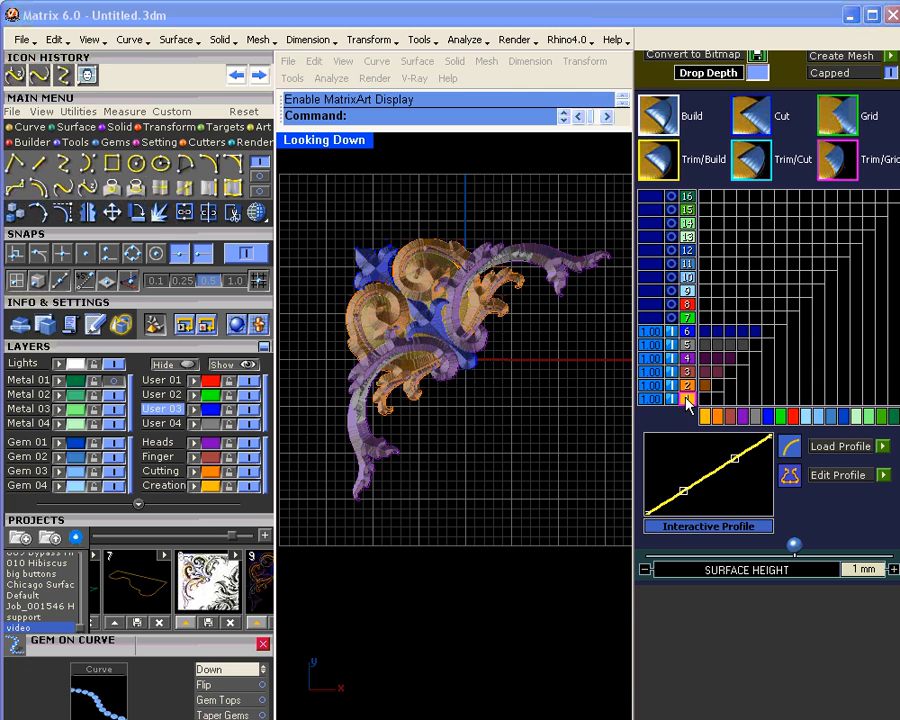
pyautogui.click(883, 447)
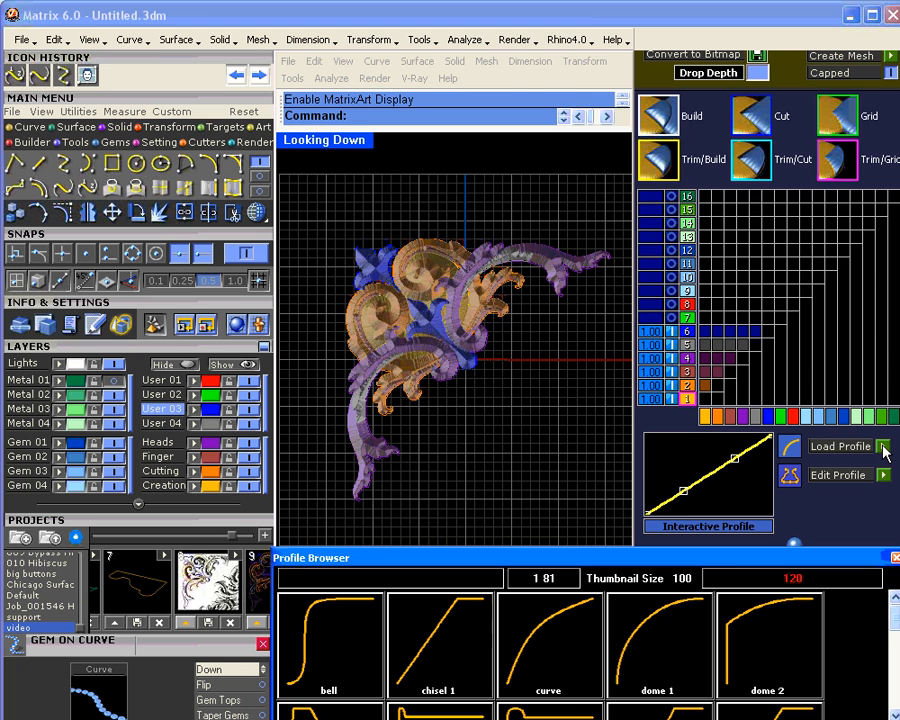
pyautogui.click(757, 630)
pyautogui.scroll(-2, 890, 615)
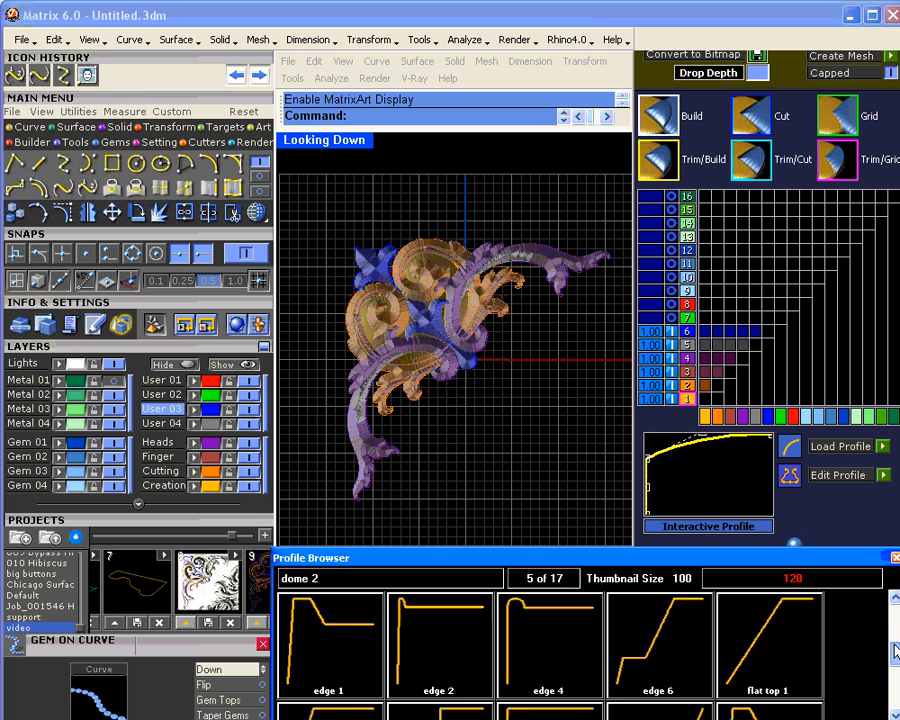
pyautogui.click(553, 641)
pyautogui.doubleClick(551, 634)
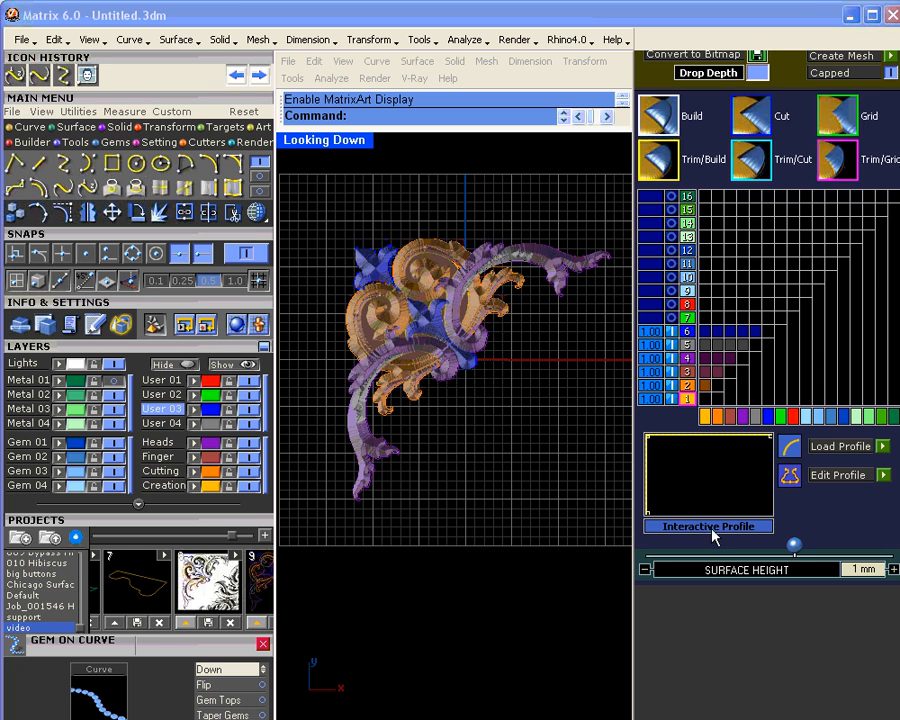
pyautogui.moveTo(795, 545); pyautogui.dragTo(778, 548)
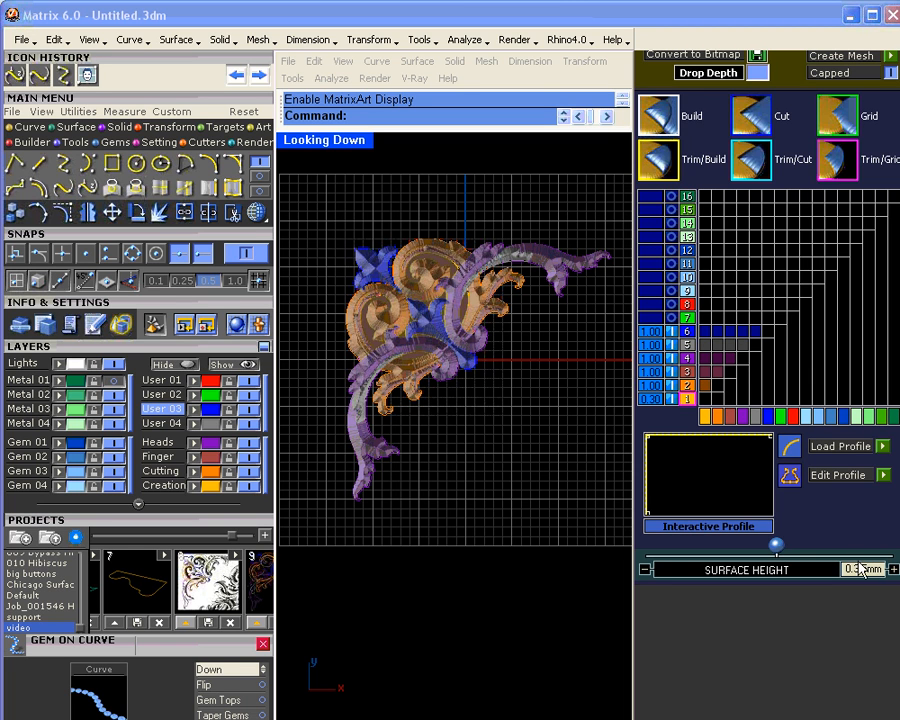
# Step: Enter 0.35 mm as layer 1's surface height and zoom in to inspect the relief
pyautogui.press('Return')
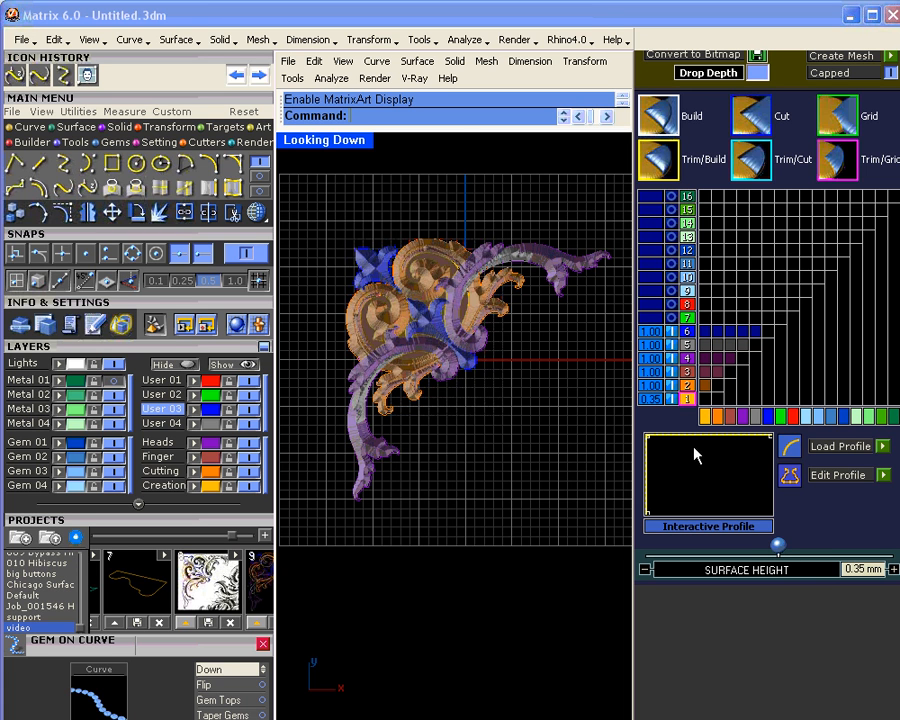
pyautogui.scroll(2, 390, 340)
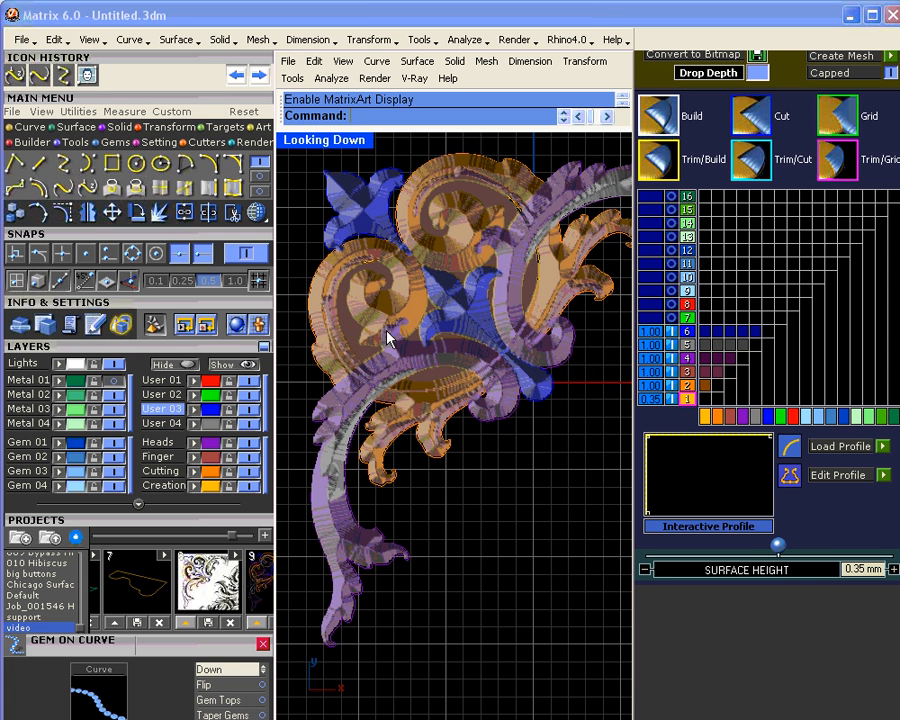
pyautogui.scroll(1, 388, 335)
pyautogui.scroll(-2, 388, 334)
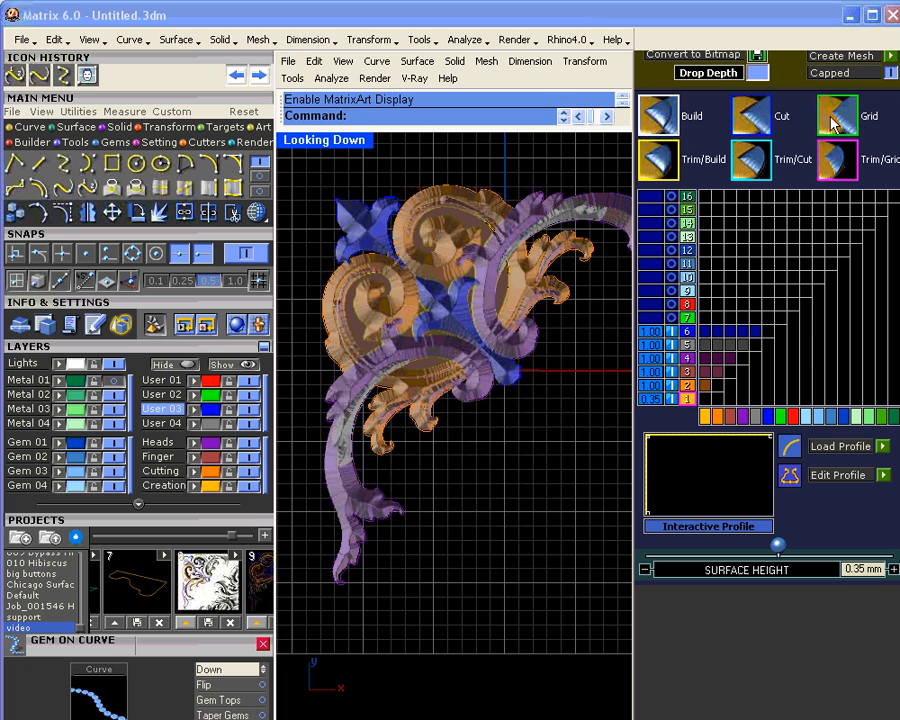
# Step: Select layer 2, set it to Grid, and open the Profile Browser
pyautogui.click(684, 386)
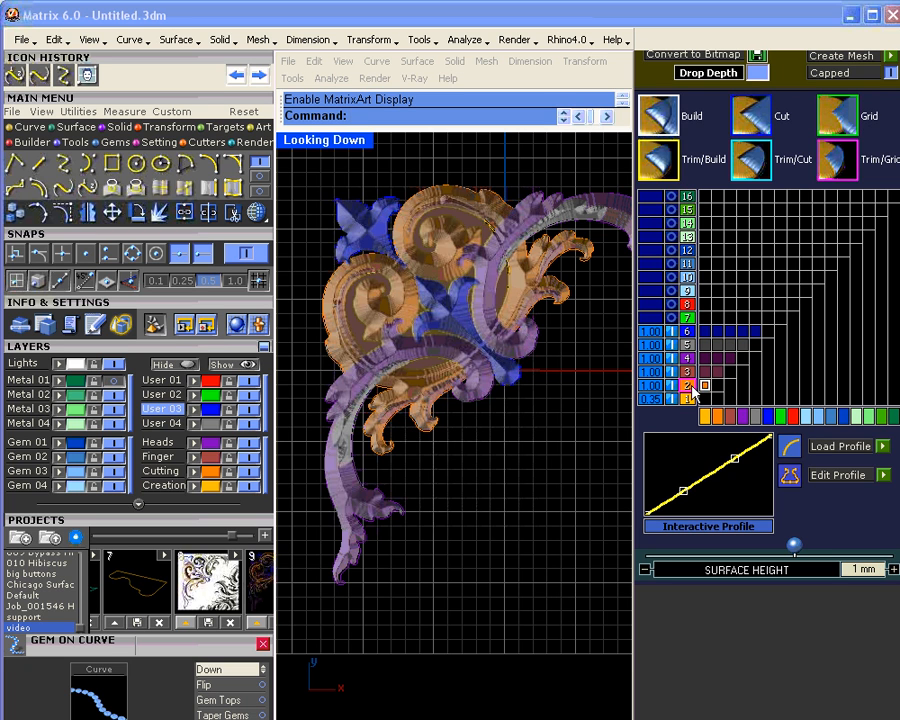
pyautogui.click(705, 386)
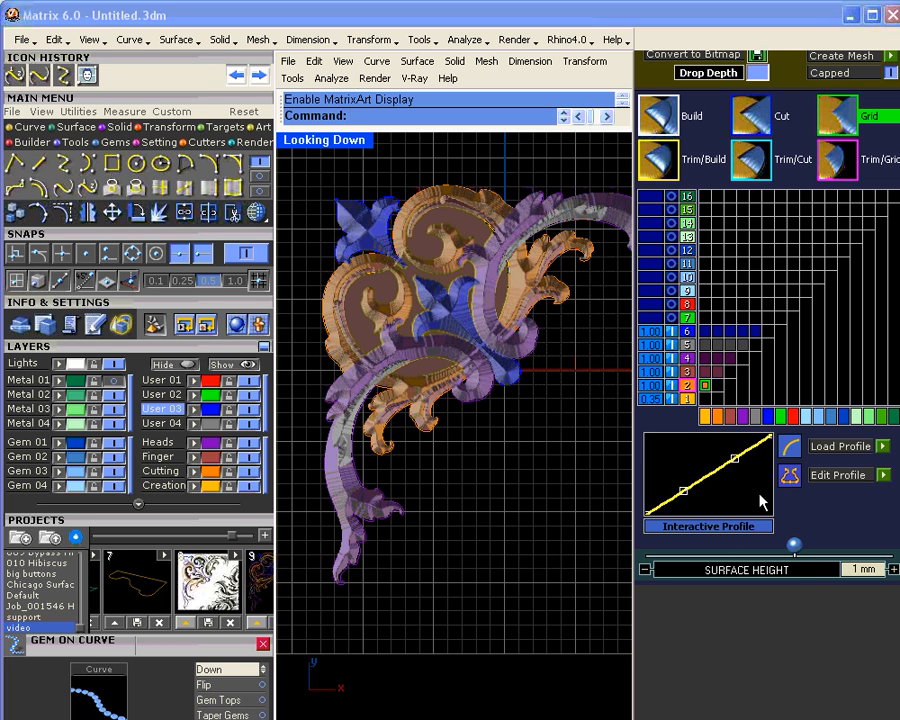
pyautogui.click(883, 447)
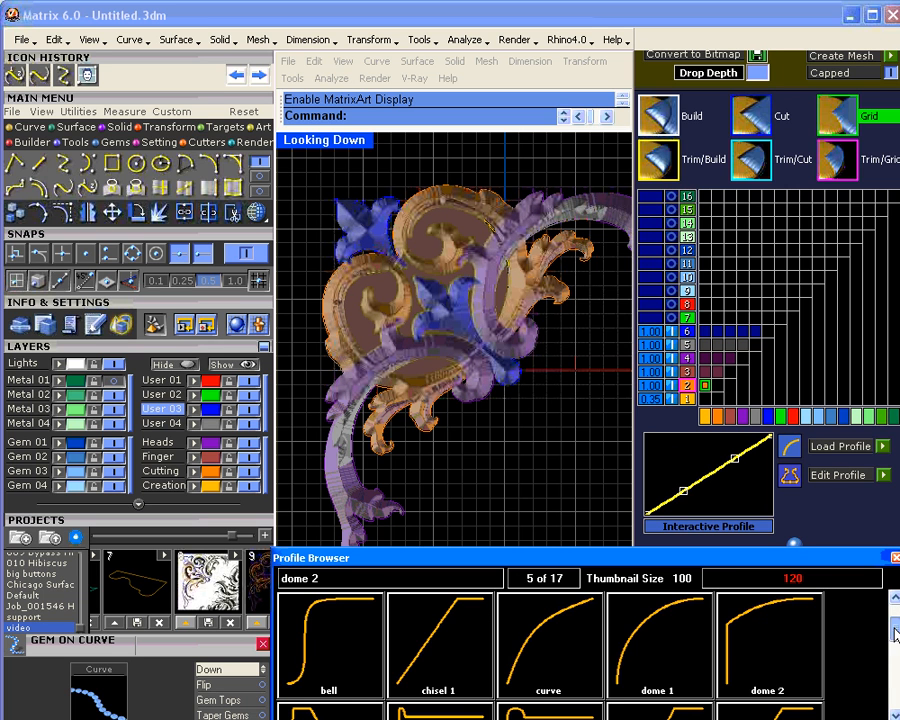
pyautogui.moveTo(895, 635); pyautogui.dragTo(884, 603)
# Step: In the Profile Editor, draw a vertical line from the origin and a short horizontal segment with grid snap on
pyautogui.click(883, 475)
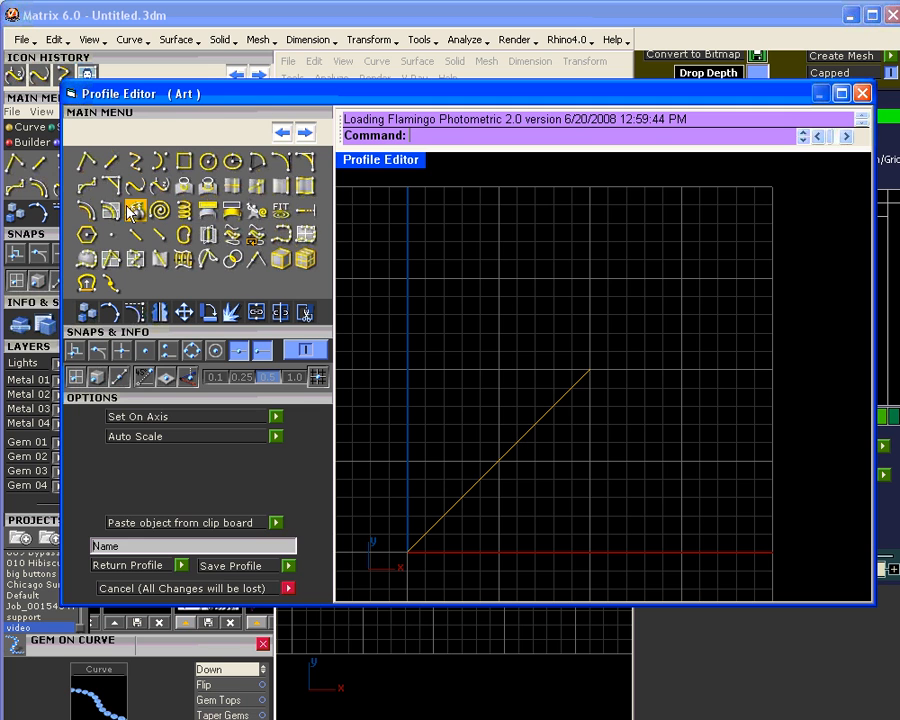
pyautogui.click(111, 160)
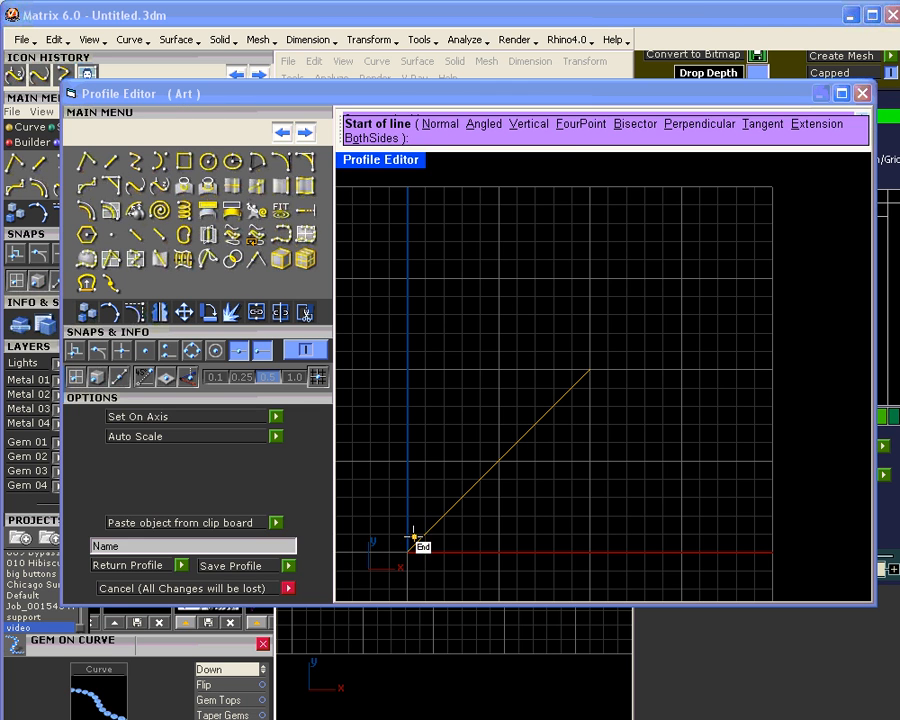
pyautogui.click(407, 551)
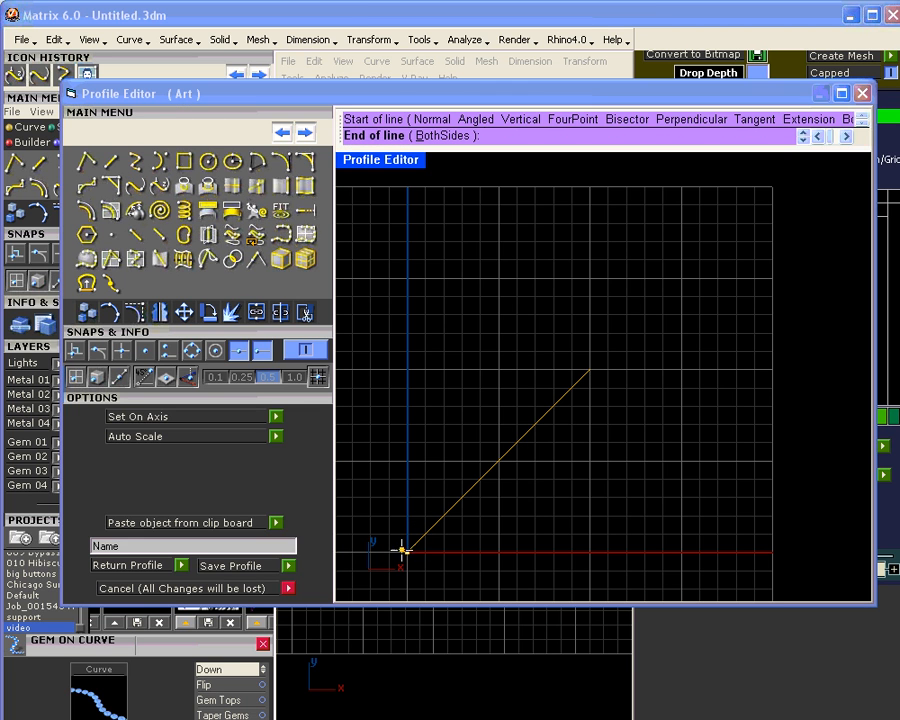
pyautogui.click(407, 430)
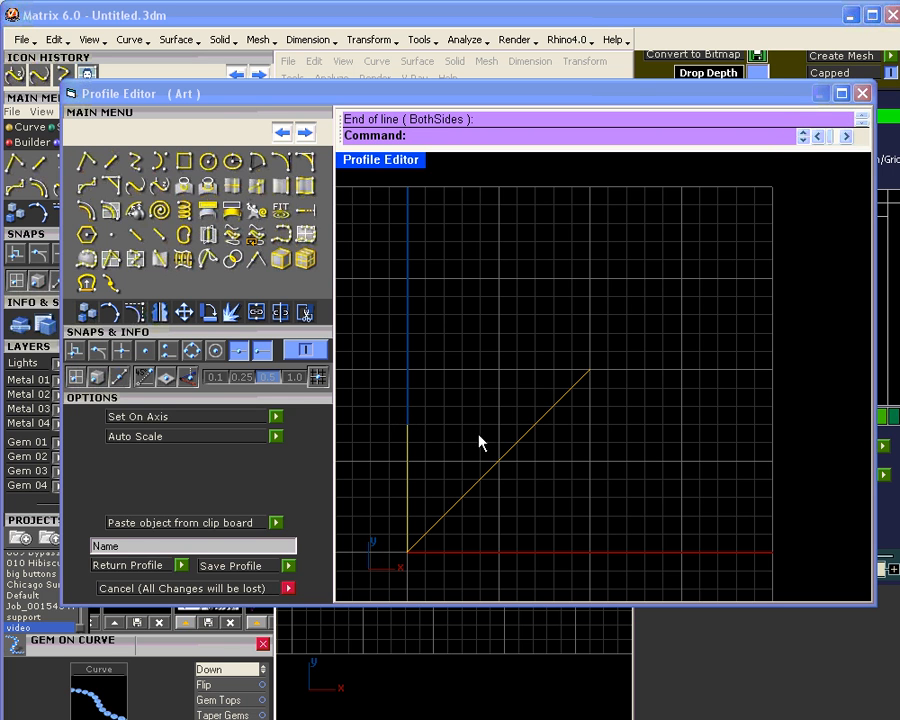
pyautogui.click(111, 161)
pyautogui.click(316, 377)
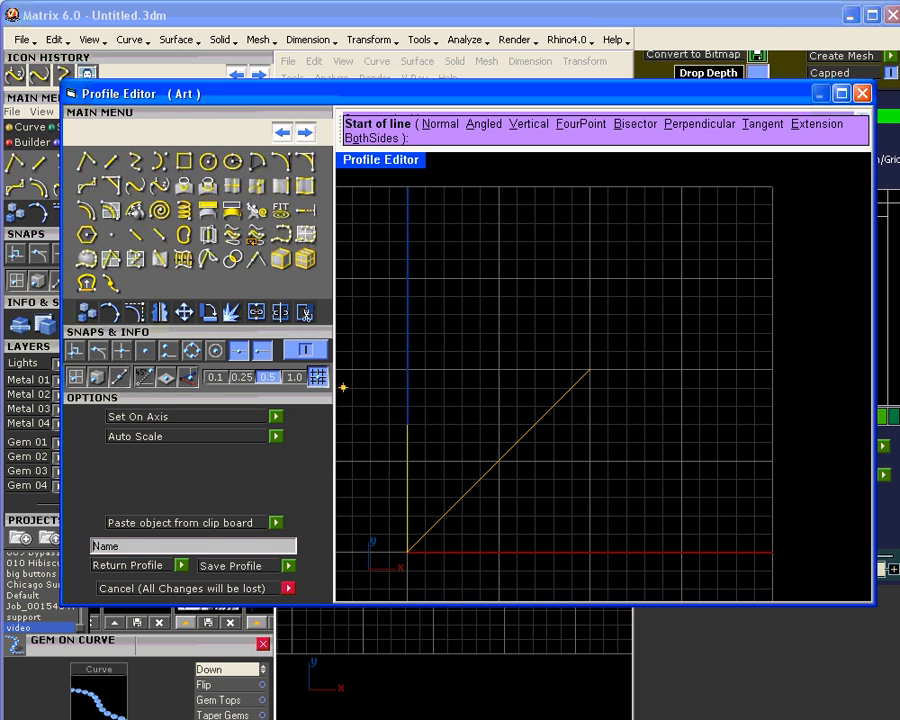
pyautogui.click(590, 460)
pyautogui.click(553, 461)
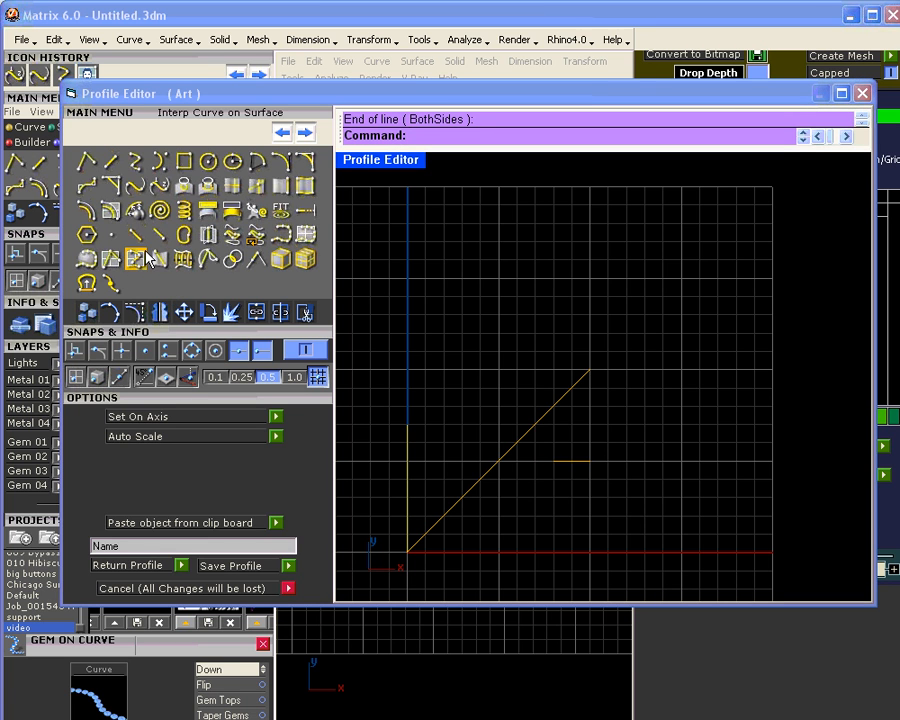
# Step: Blend the vertical line's top into the short segment, then delete that segment
pyautogui.click(136, 192)
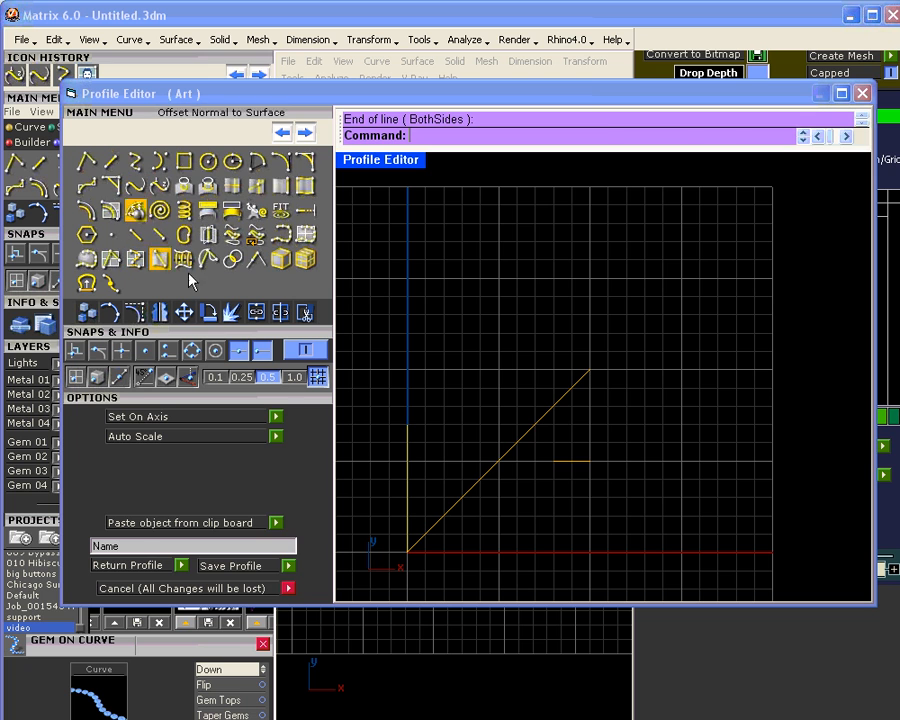
pyautogui.click(411, 433)
pyautogui.click(560, 463)
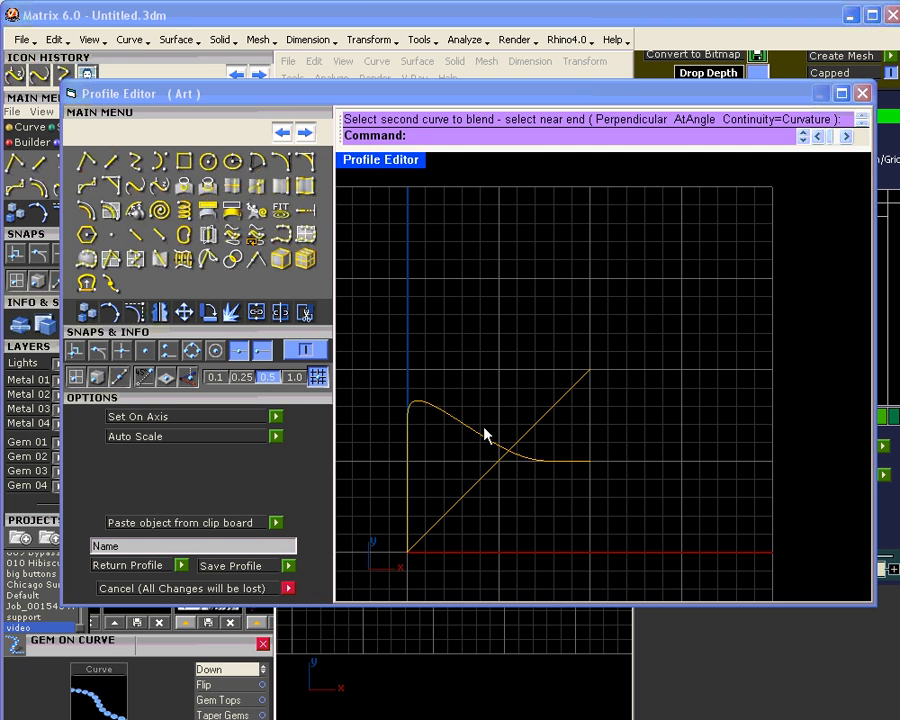
pyautogui.click(476, 433)
pyautogui.click(572, 462)
pyautogui.press('Delete')
# Step: Drag the blend curve's control points to form a rounded, sloping crest
pyautogui.click(470, 428)
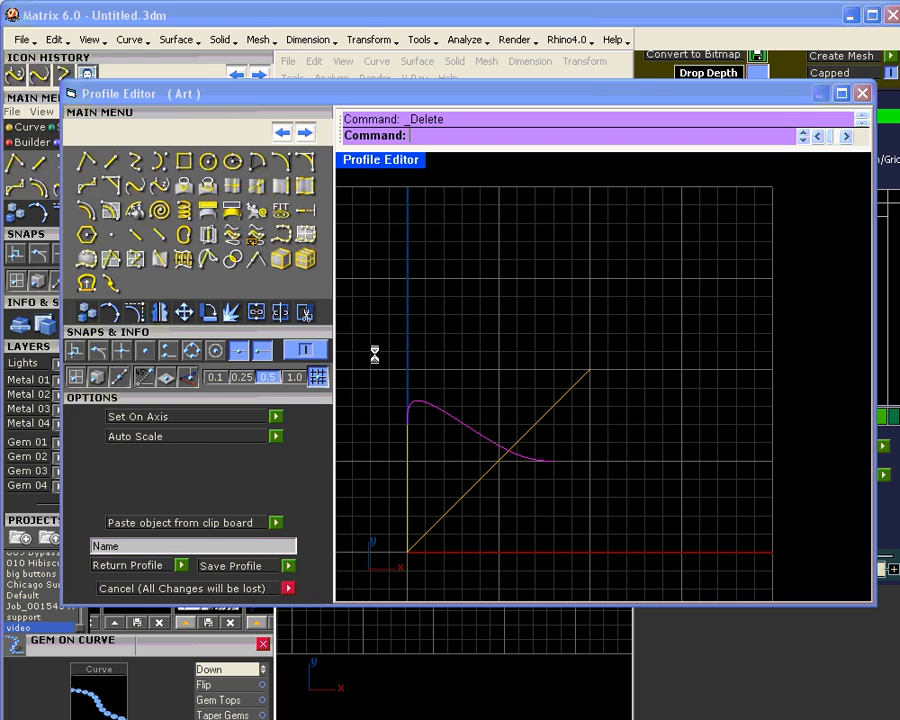
pyautogui.click(140, 315)
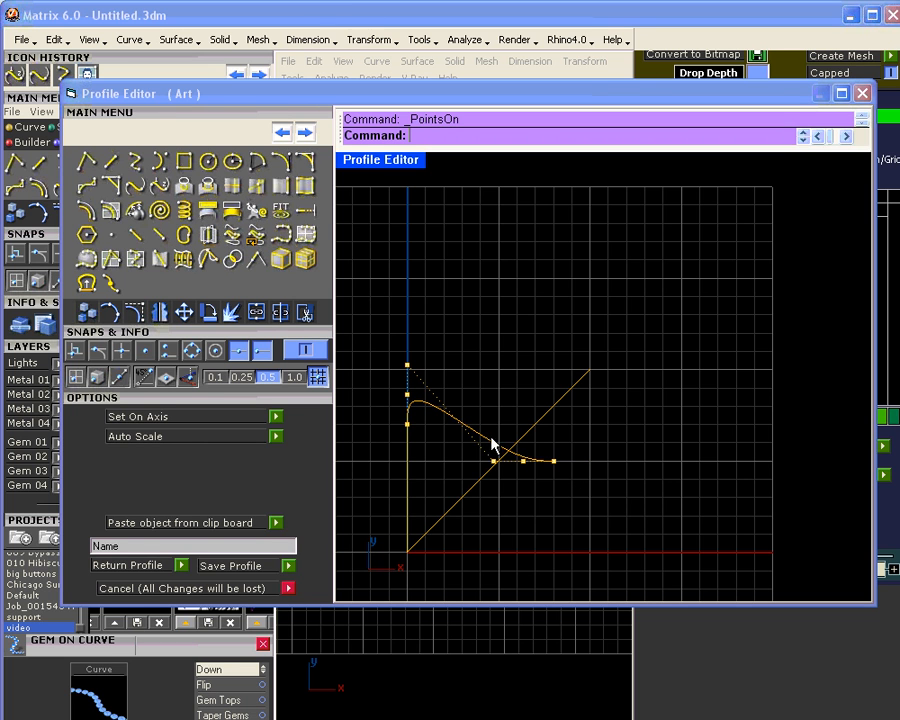
pyautogui.moveTo(553, 462); pyautogui.dragTo(591, 462)
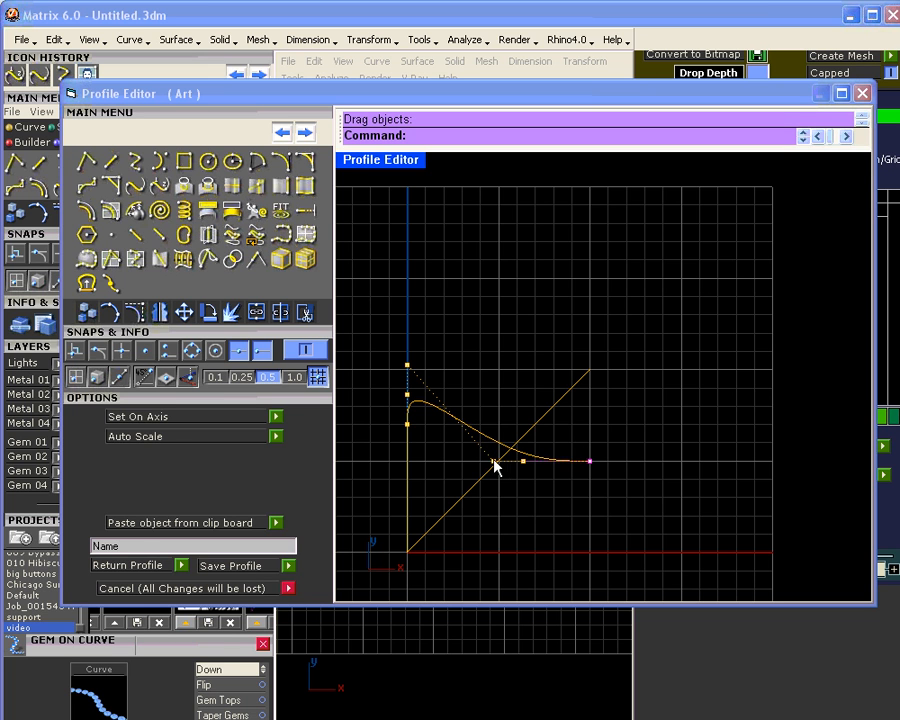
pyautogui.moveTo(493, 461); pyautogui.dragTo(535, 305)
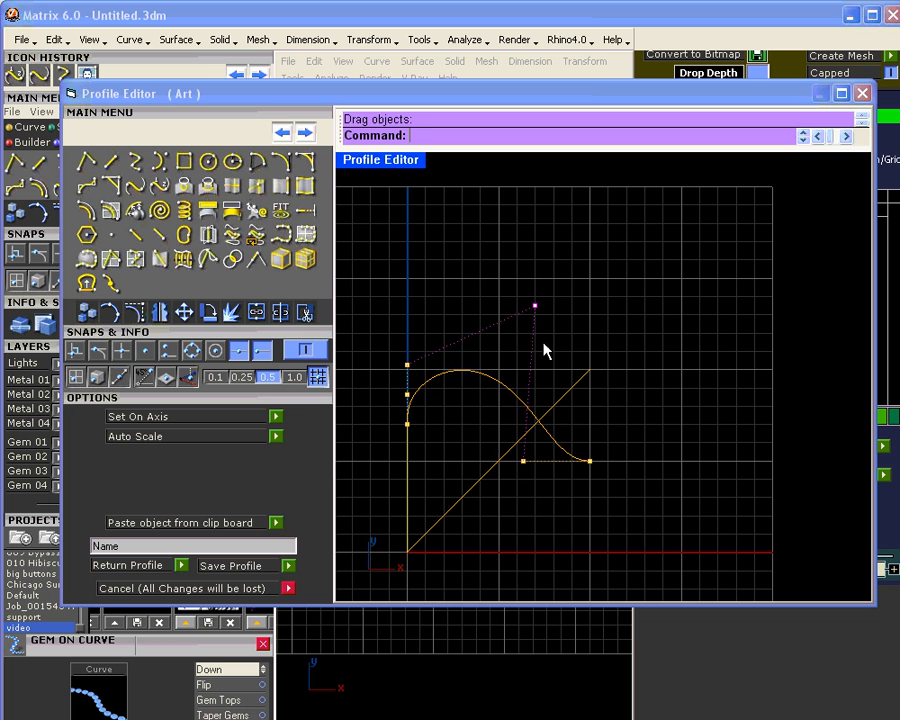
pyautogui.moveTo(496, 432); pyautogui.dragTo(640, 506)
pyautogui.moveTo(592, 463)
pyautogui.mouseDown()
pyautogui.moveTo(589, 434)
pyautogui.moveTo(596, 459)
pyautogui.moveTo(605, 440)
pyautogui.moveTo(591, 441)
pyautogui.mouseUp()
pyautogui.scroll(4, 550, 439)
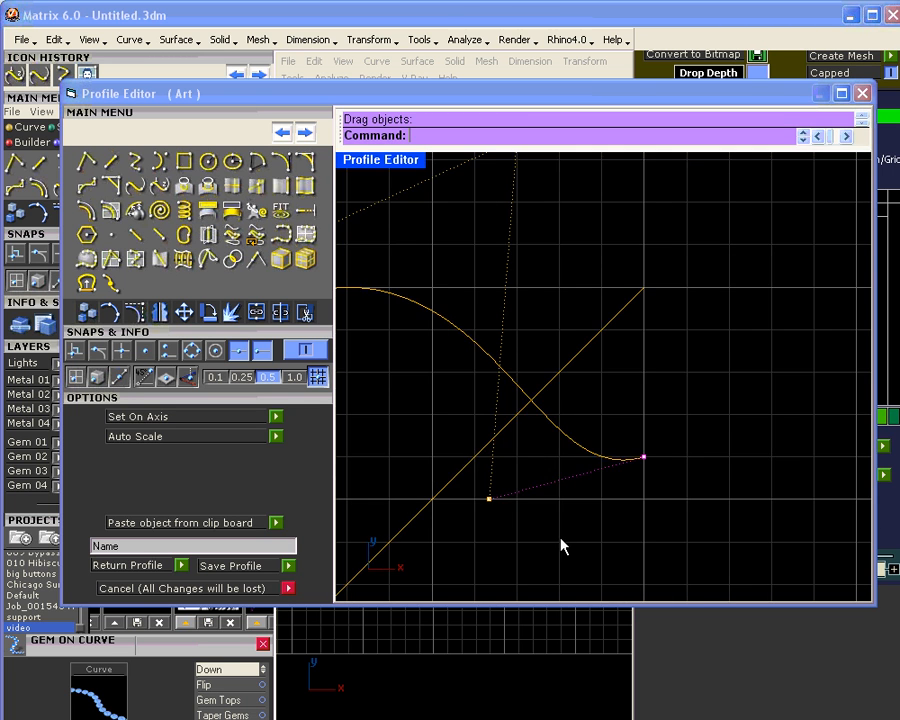
pyautogui.click(489, 498)
pyautogui.moveTo(489, 498); pyautogui.dragTo(506, 466)
pyautogui.scroll(-4, 520, 382)
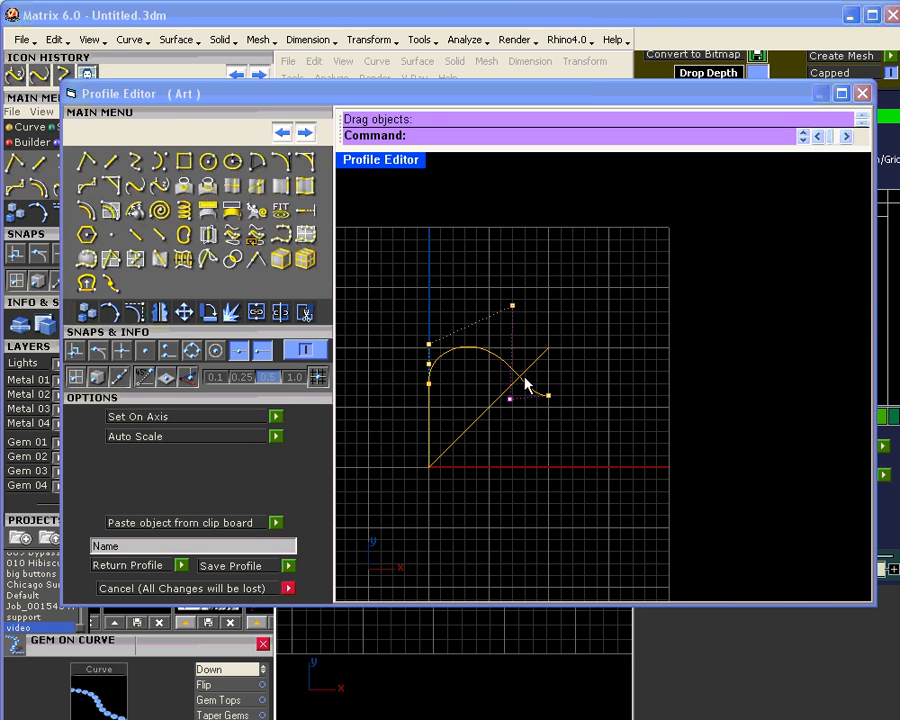
# Step: Delete the diagonal guide, join the two curves into one profile, and return it
pyautogui.click(498, 400)
pyautogui.press('Delete')
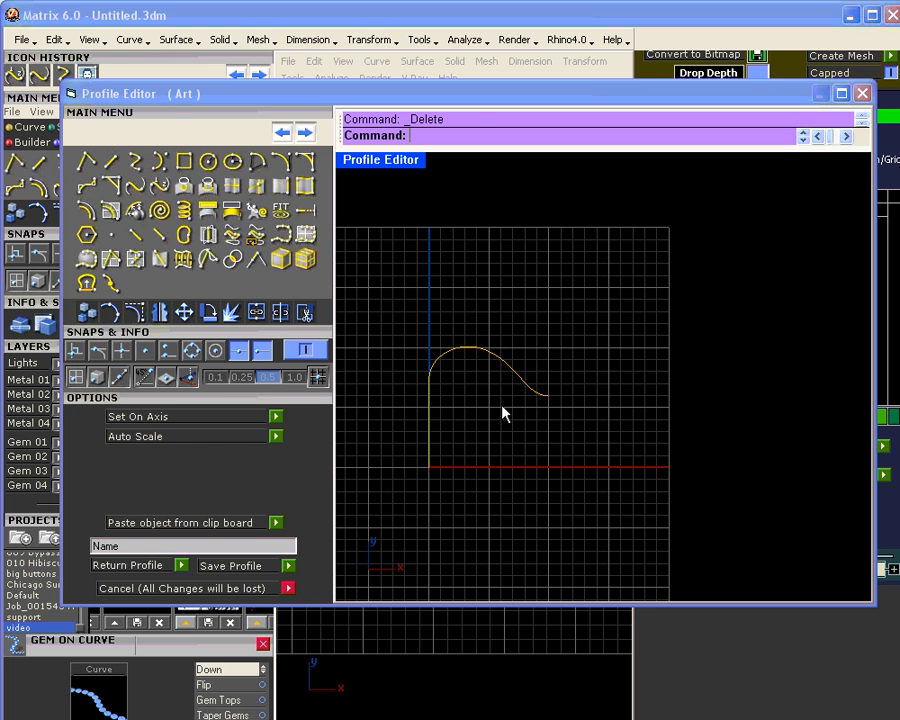
pyautogui.moveTo(402, 311); pyautogui.dragTo(446, 436)
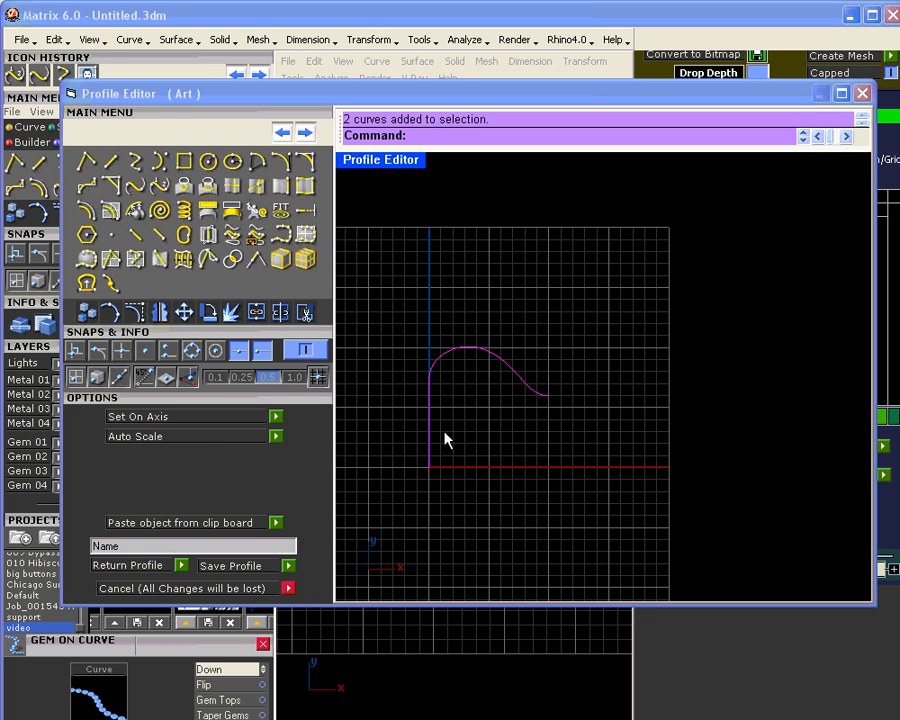
pyautogui.click(257, 313)
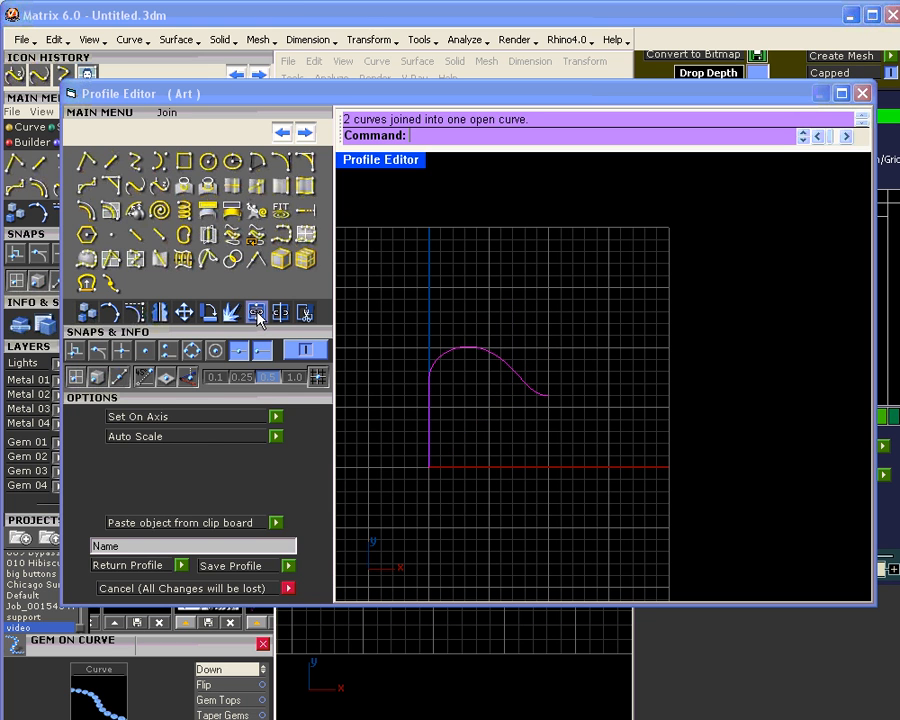
pyautogui.click(182, 566)
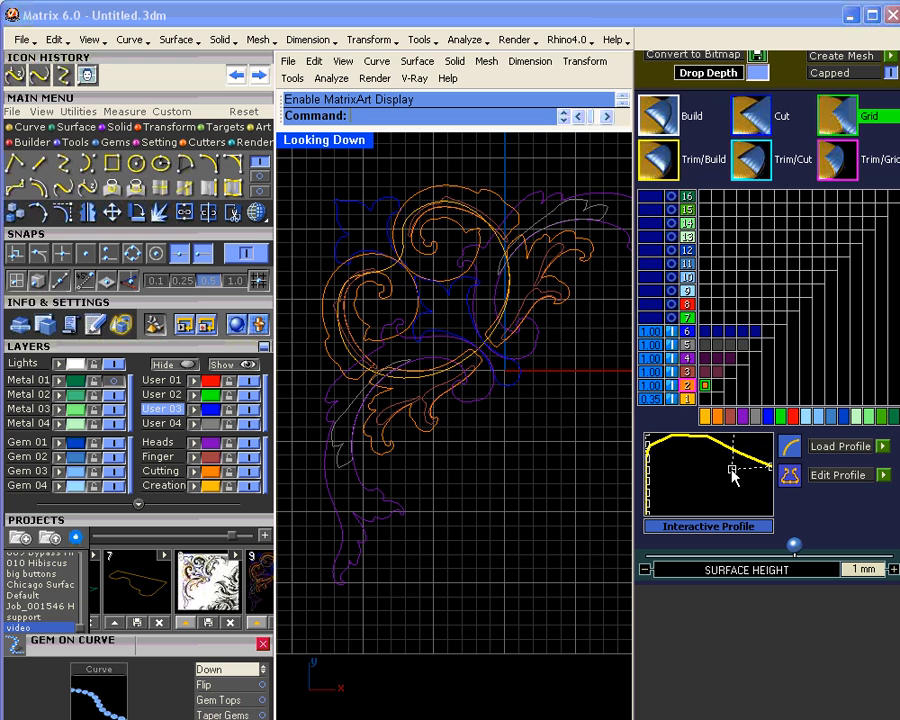
# Step: Drag layer 2's profile points and end handles to give its crest a small dip near the outer edge
pyautogui.moveTo(732, 469); pyautogui.dragTo(738, 473)
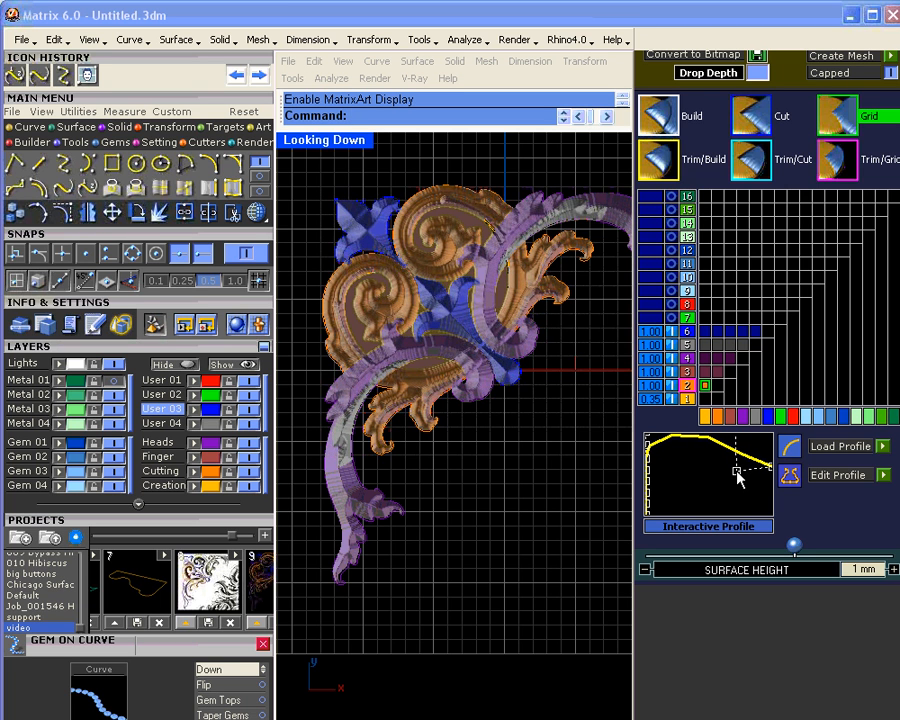
pyautogui.moveTo(738, 473)
pyautogui.mouseDown()
pyautogui.moveTo(740, 488)
pyautogui.moveTo(740, 470)
pyautogui.mouseUp()
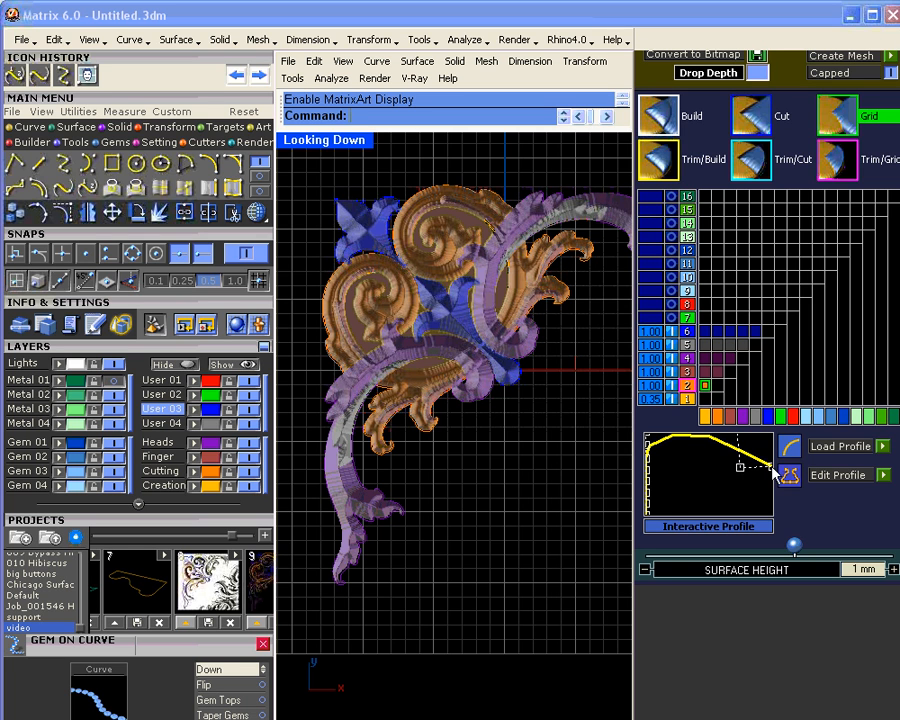
pyautogui.moveTo(771, 470); pyautogui.dragTo(771, 453)
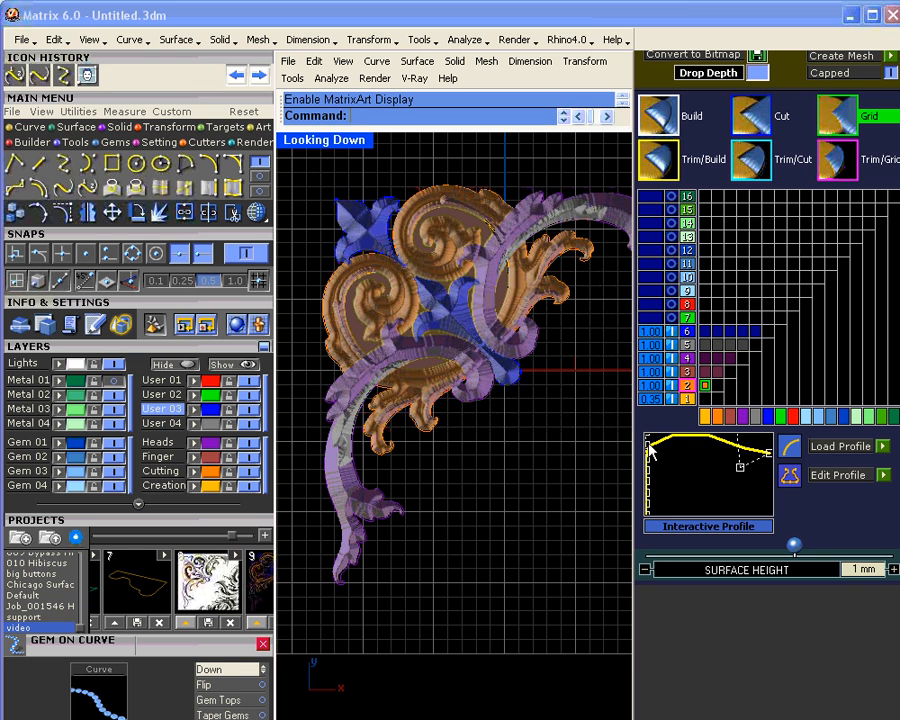
pyautogui.moveTo(650, 477)
pyautogui.mouseDown()
pyautogui.moveTo(644, 453)
pyautogui.moveTo(657, 478)
pyautogui.moveTo(648, 488)
pyautogui.moveTo(650, 455)
pyautogui.mouseUp()
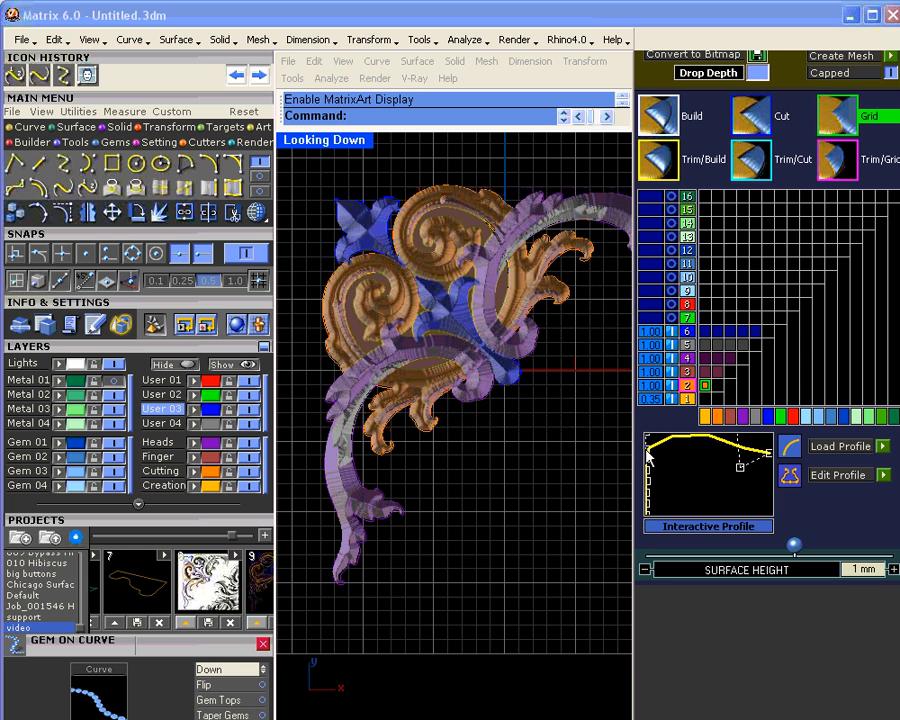
pyautogui.moveTo(743, 465); pyautogui.dragTo(773, 446)
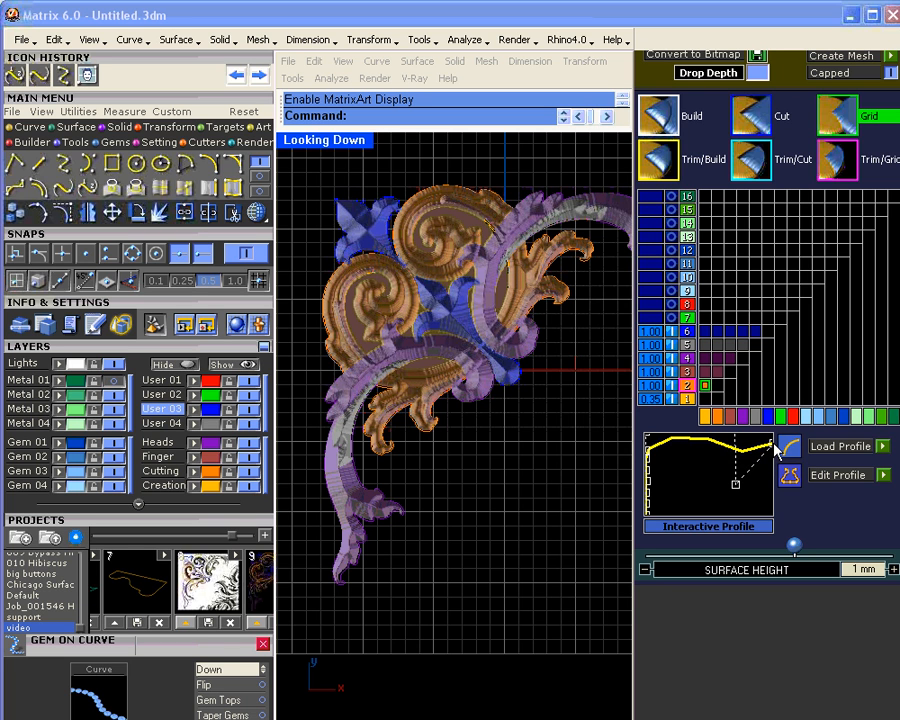
pyautogui.moveTo(739, 485); pyautogui.dragTo(740, 481)
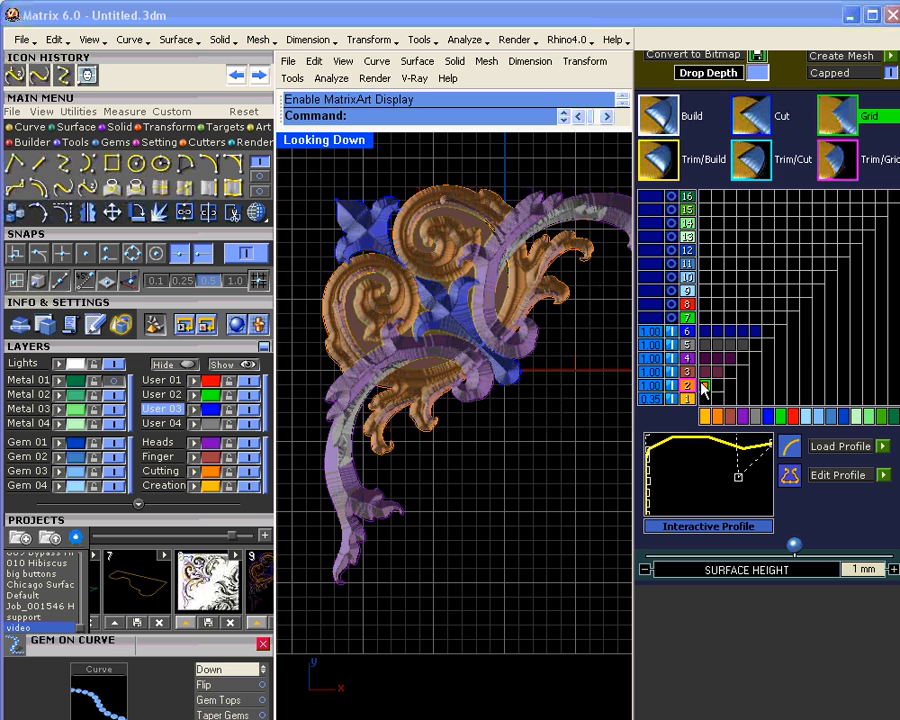
# Step: Select layer 3, set it to build as a grid, and open the profile library
pyautogui.click(686, 371)
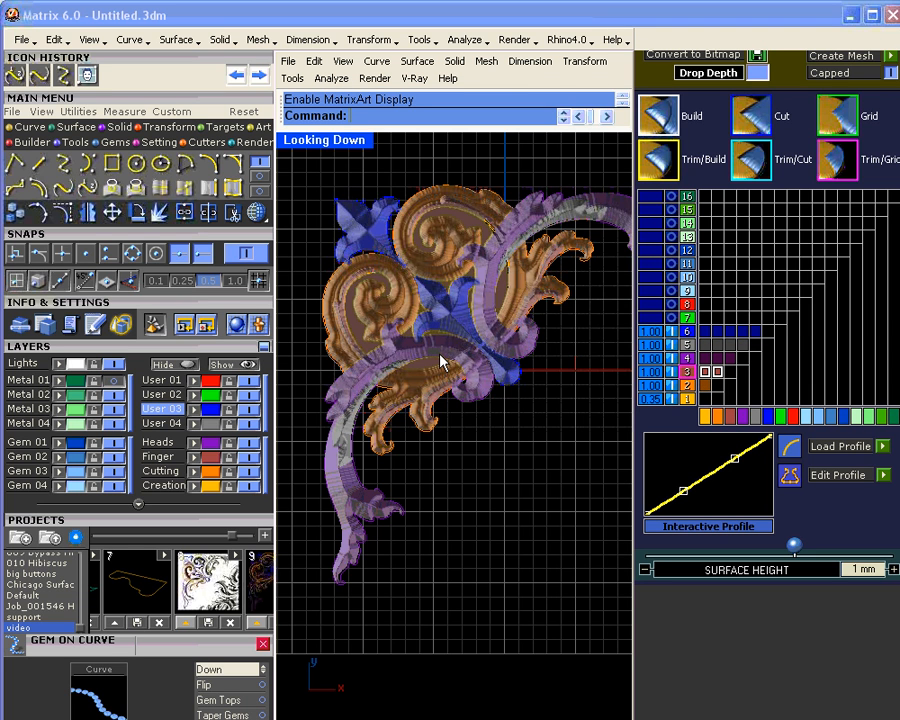
pyautogui.click(705, 372)
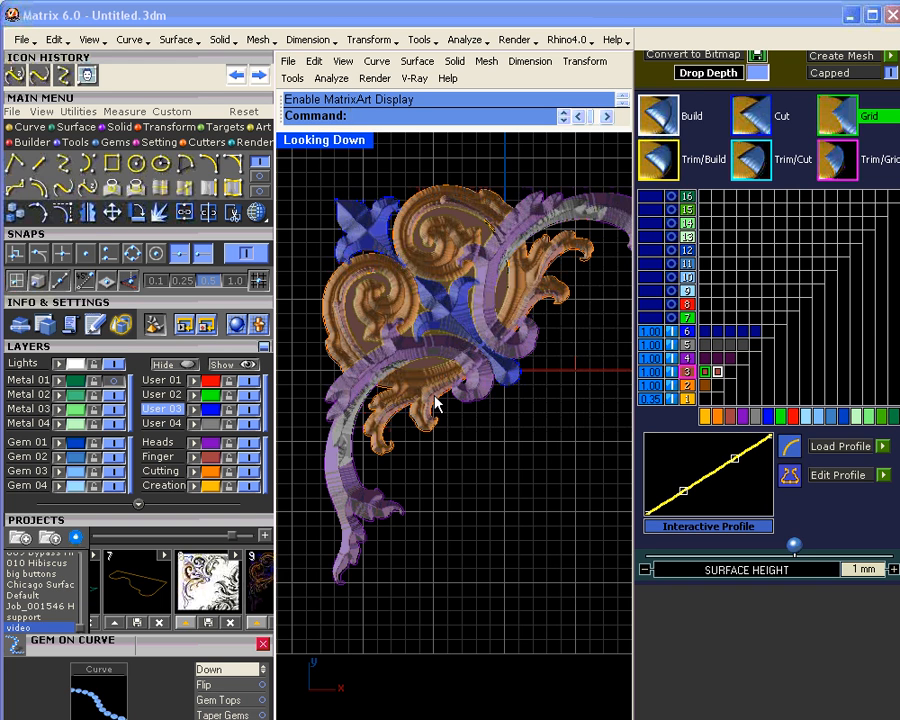
pyautogui.scroll(5, 435, 403)
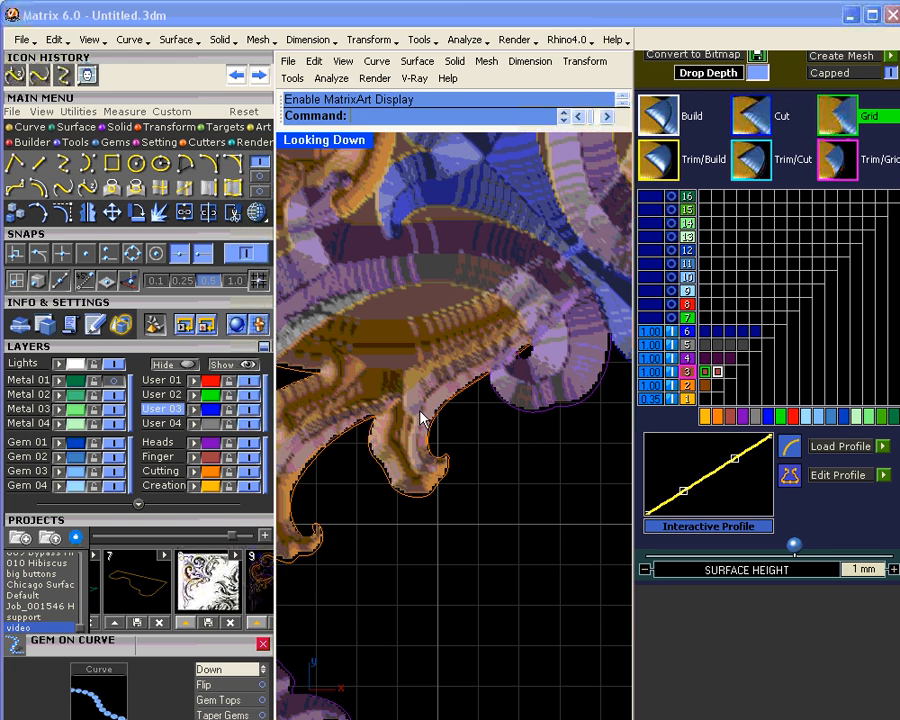
pyautogui.scroll(-6, 421, 412)
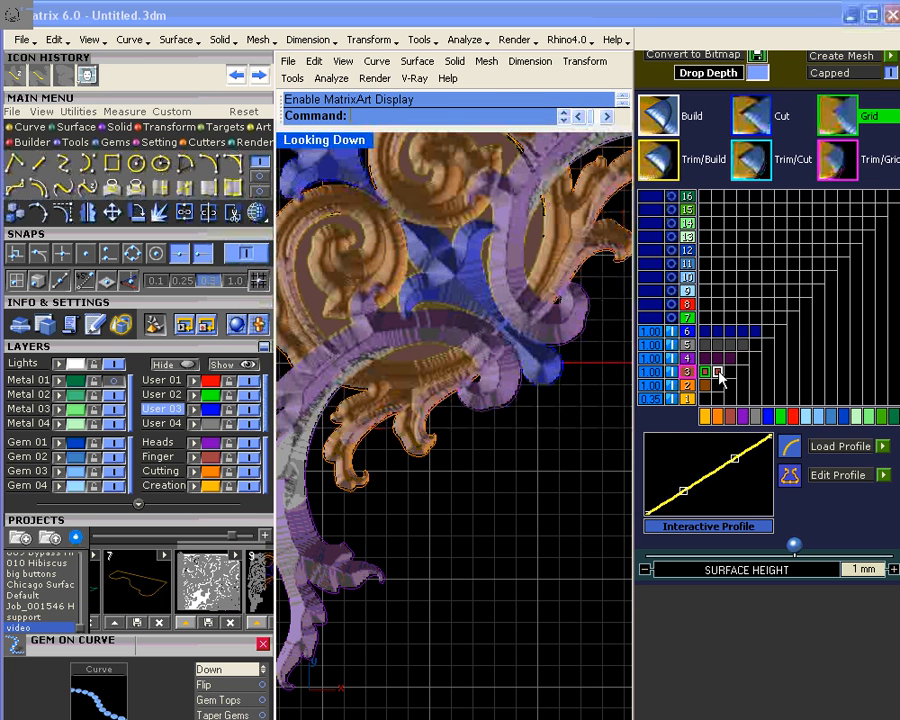
pyautogui.click(884, 447)
# Step: Apply the dome 1 profile to layer 3 and lower layer 2's height to about 0.8 mm
pyautogui.click(547, 632)
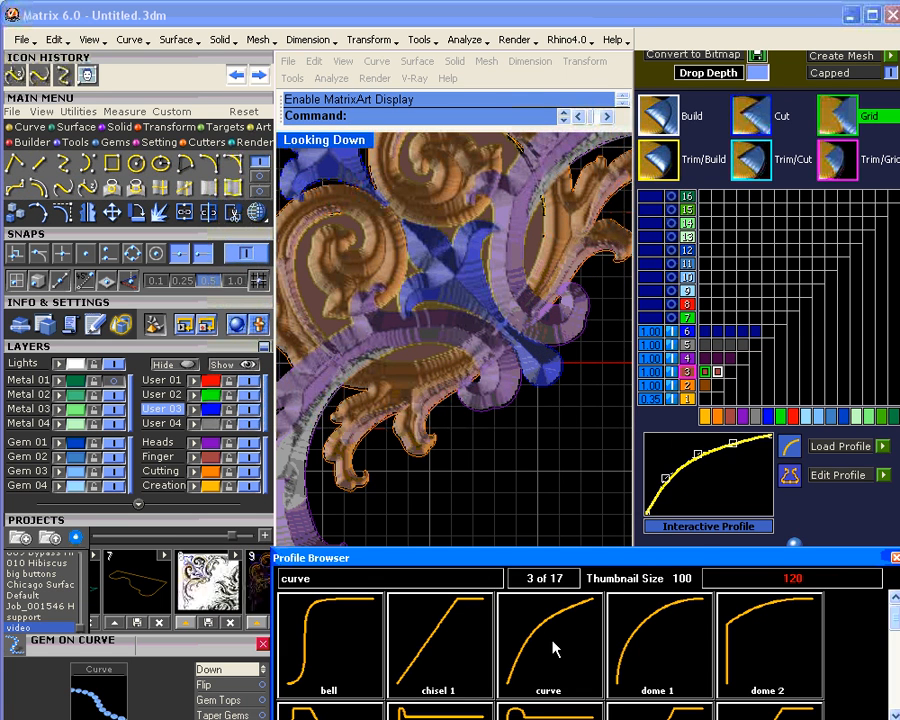
pyautogui.doubleClick(643, 647)
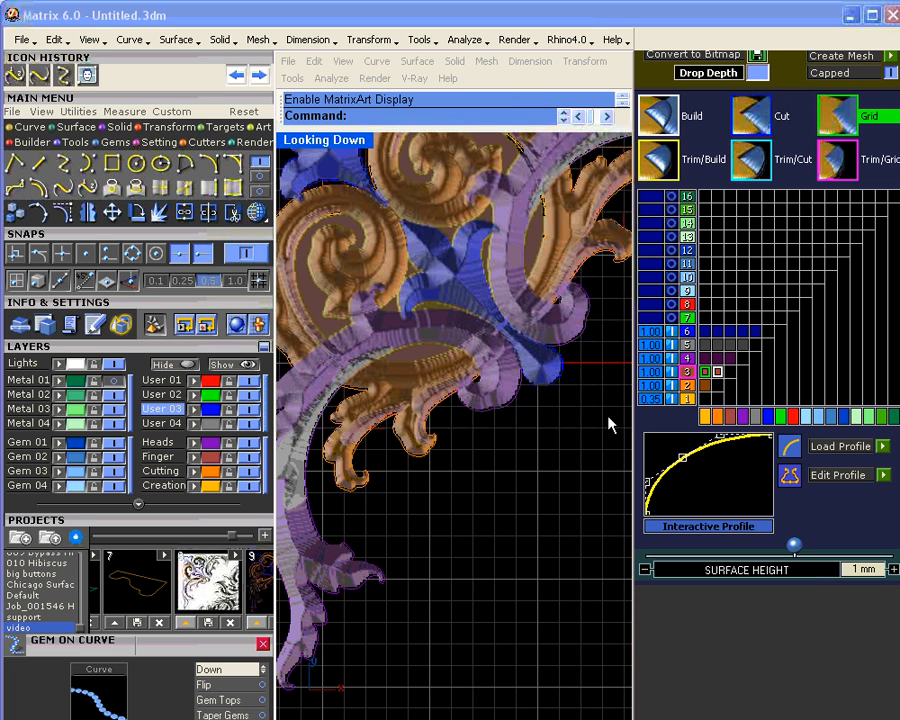
pyautogui.click(687, 386)
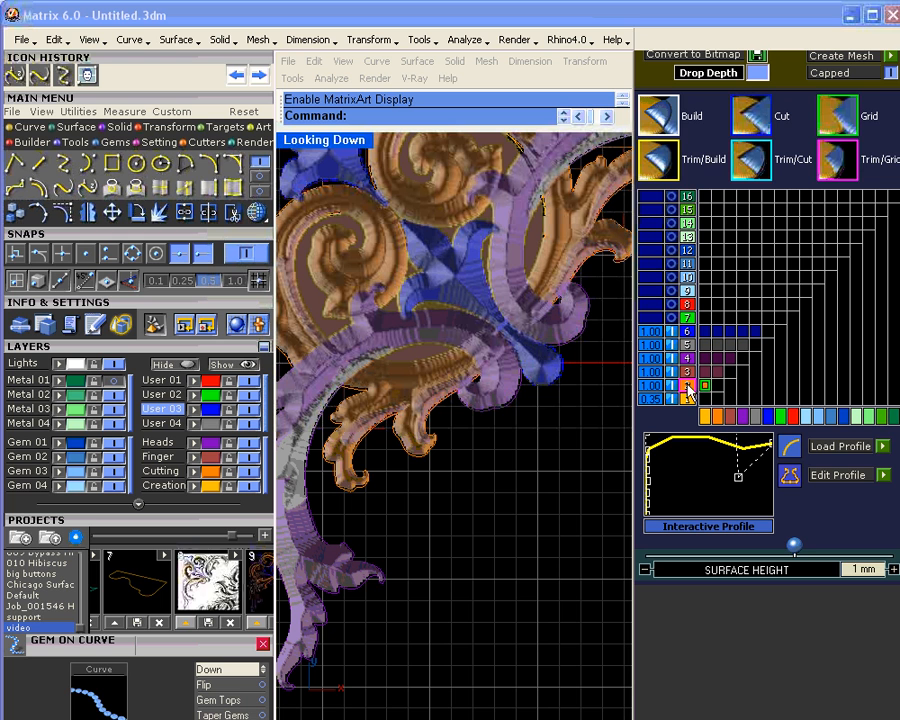
pyautogui.moveTo(795, 545)
pyautogui.mouseDown()
pyautogui.moveTo(781, 549)
pyautogui.moveTo(790, 548)
pyautogui.mouseUp()
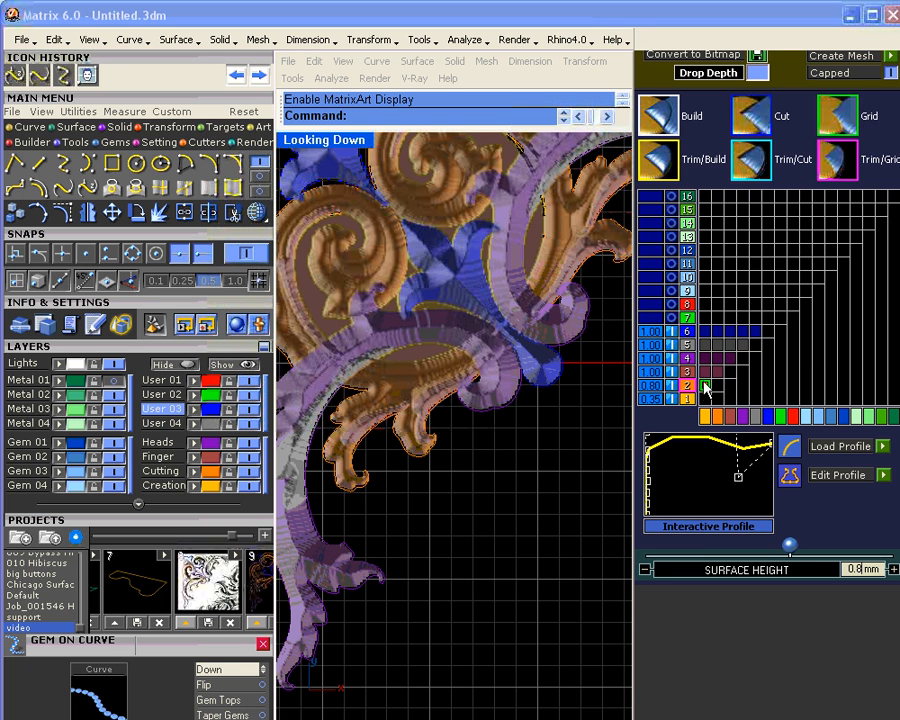
# Step: Set layer 3's surface height to 0.4 mm and reframe the Looking Down view
pyautogui.click(688, 372)
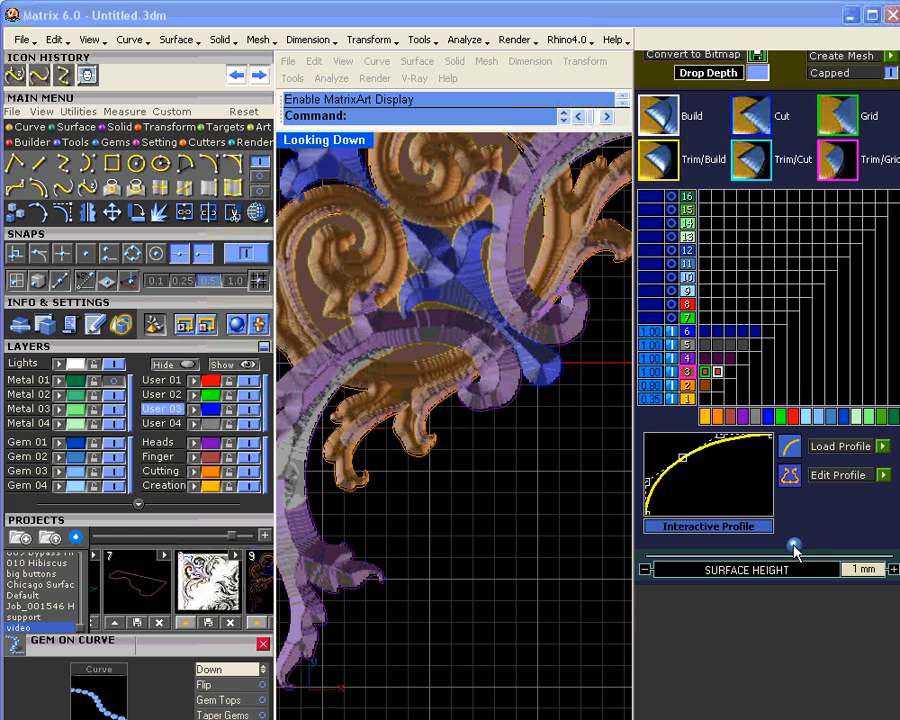
pyautogui.moveTo(796, 545); pyautogui.dragTo(778, 545)
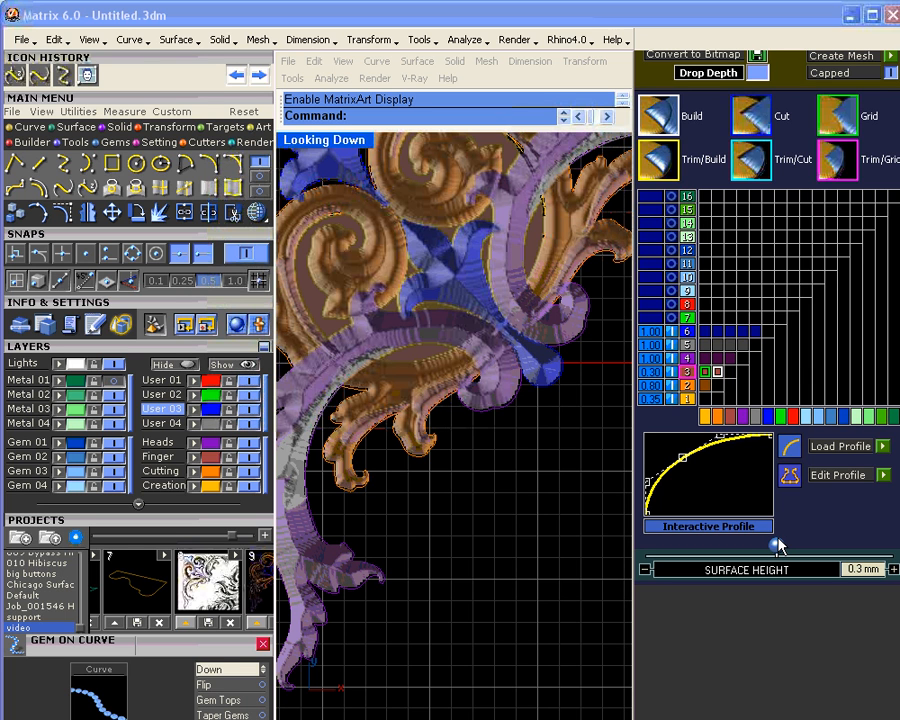
pyautogui.moveTo(780, 545); pyautogui.dragTo(782, 546)
pyautogui.moveTo(478, 454); pyautogui.dragTo(505, 486, button='right')
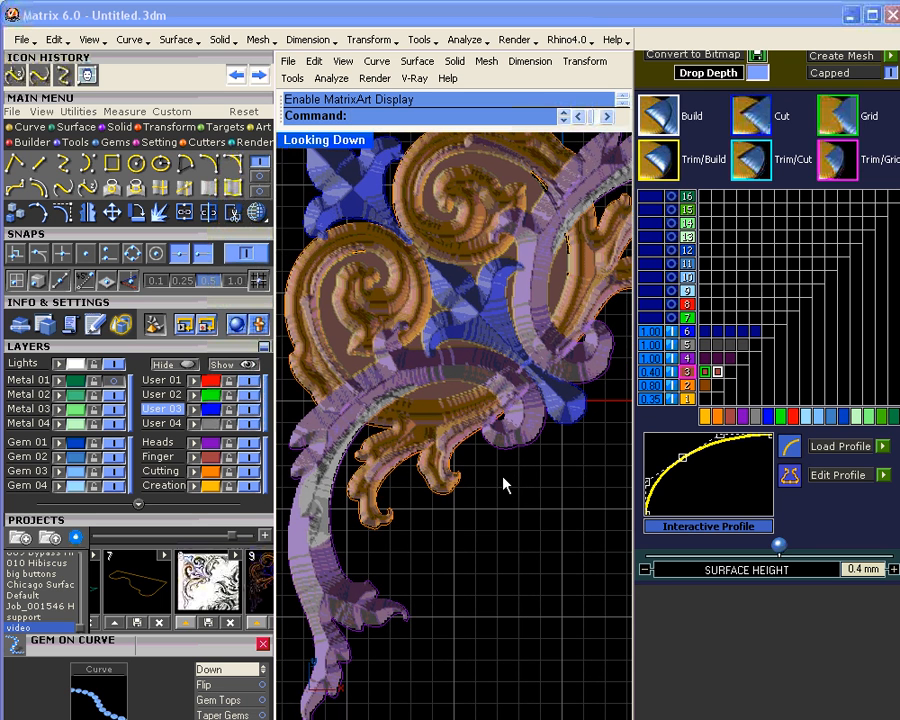
pyautogui.scroll(-3, 503, 484)
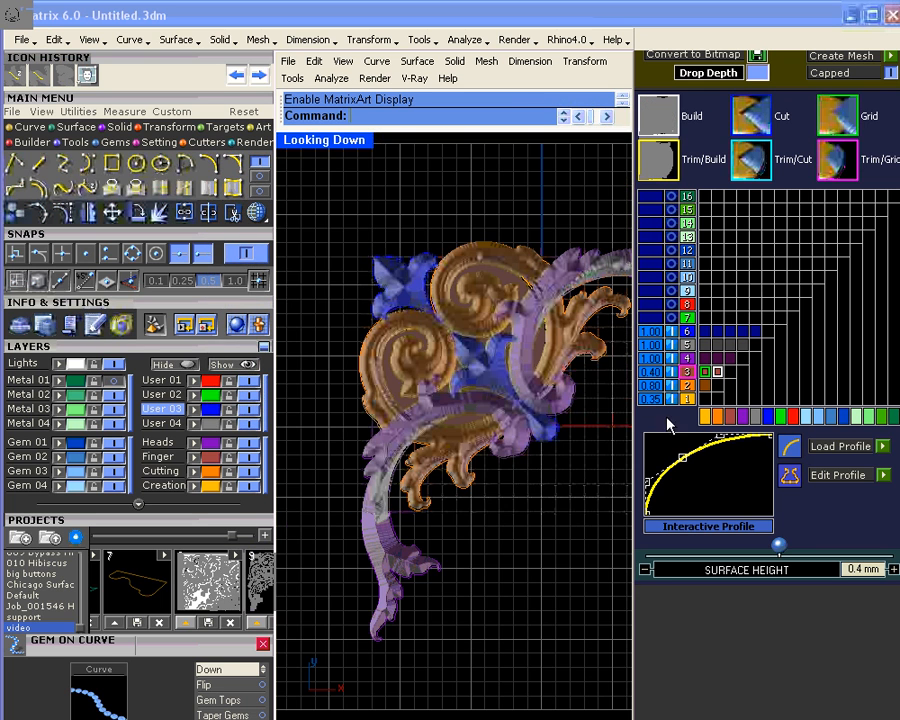
# Step: Make layer 4 grid-combine with layers 1–3 and raise its surface height to 1.67 mm
pyautogui.click(688, 359)
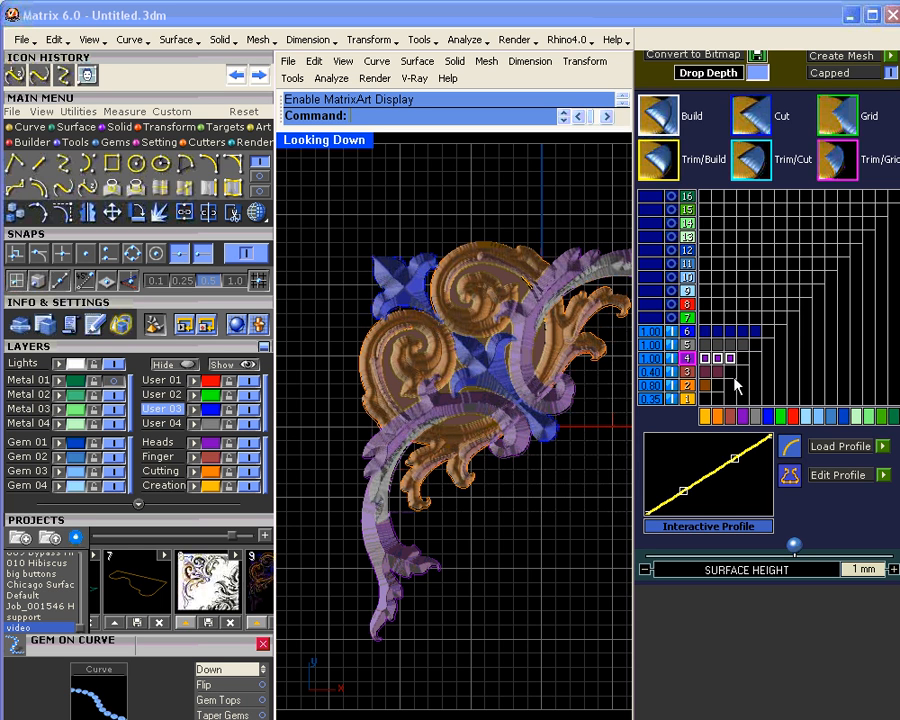
pyautogui.click(706, 357)
pyautogui.click(706, 358)
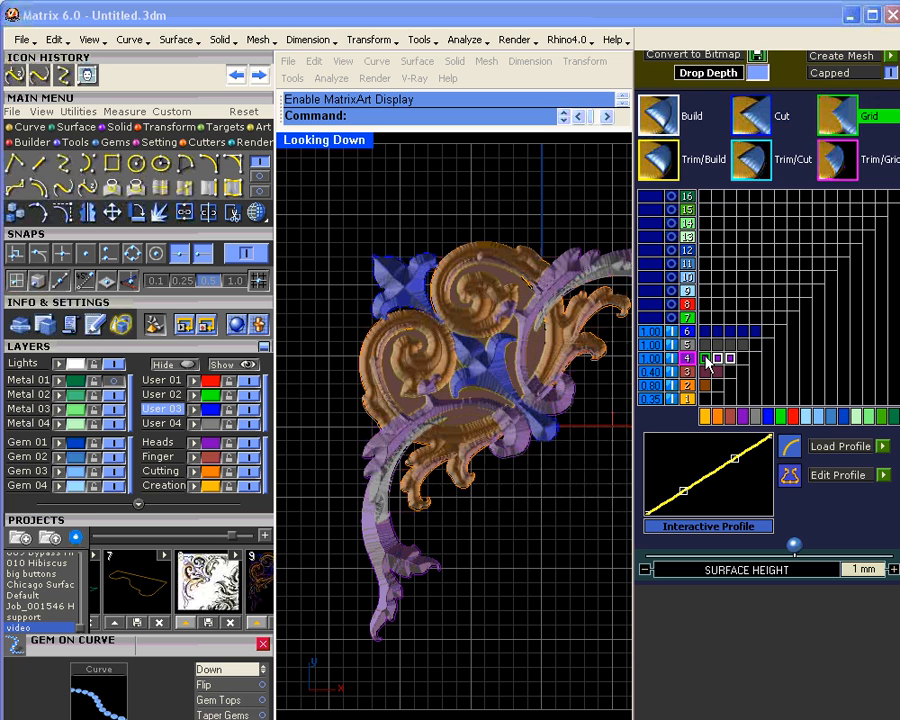
pyautogui.click(718, 358)
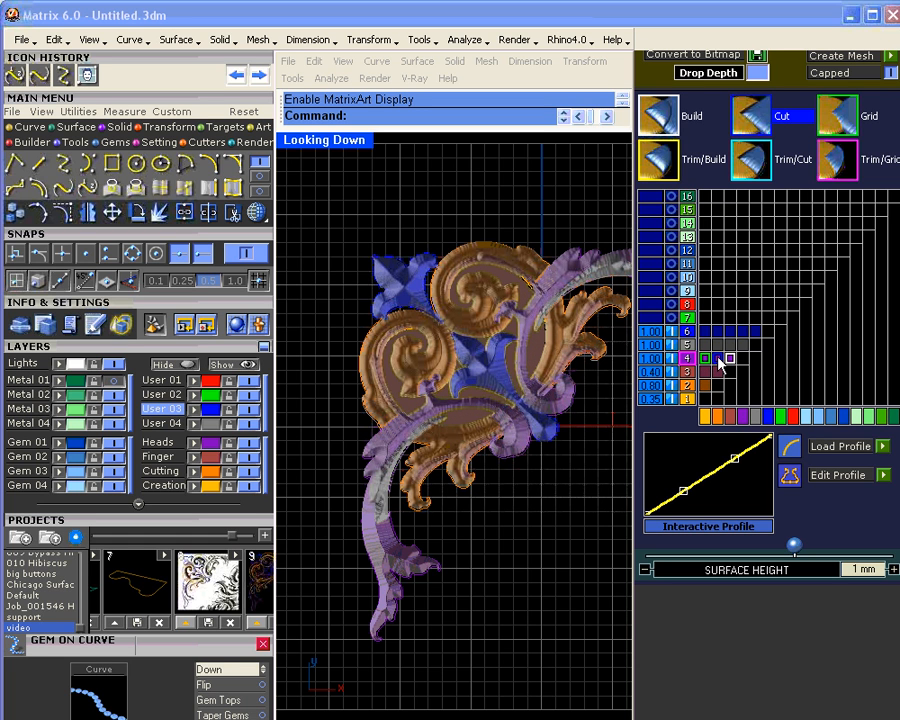
pyautogui.click(718, 358)
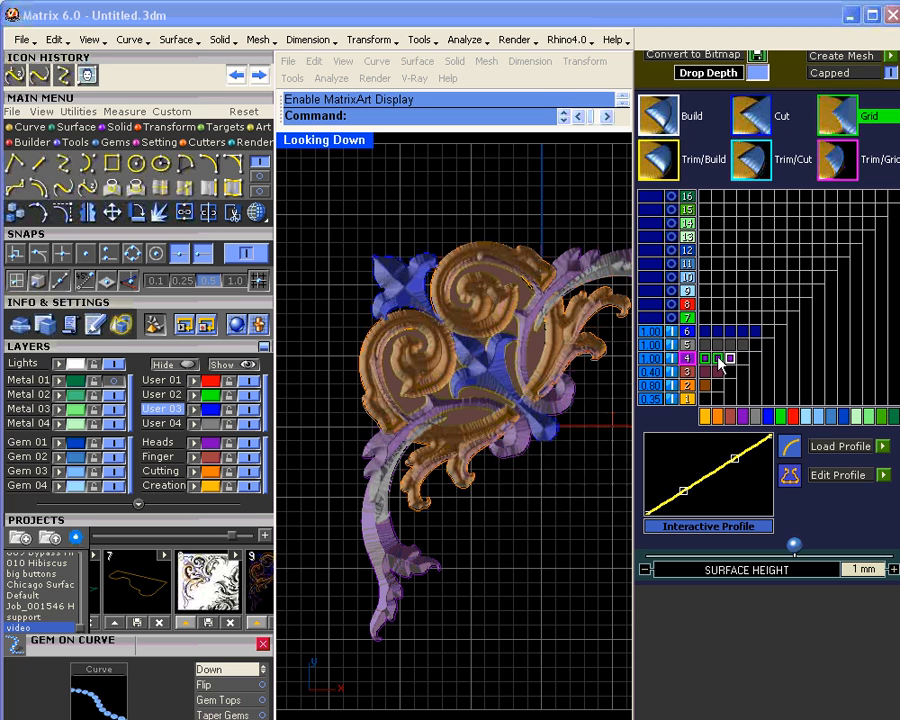
pyautogui.click(730, 358)
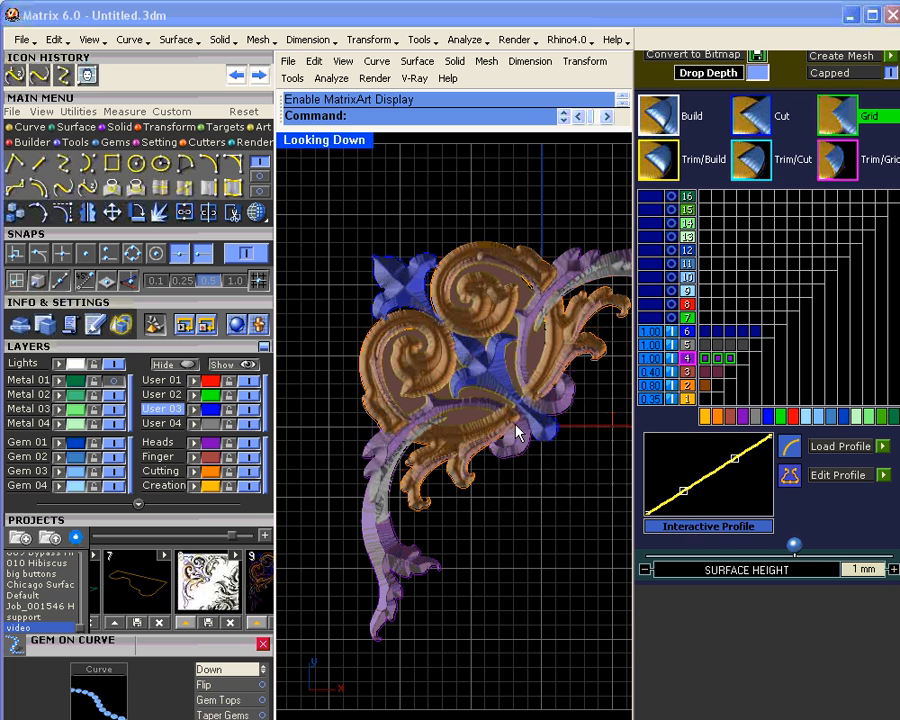
pyautogui.moveTo(795, 544); pyautogui.dragTo(813, 548)
# Step: Set layers 2, 3 and 4 to 0.70, 0.30 and 1.40 mm high, then bring up the Profile Browser
pyautogui.click(703, 384)
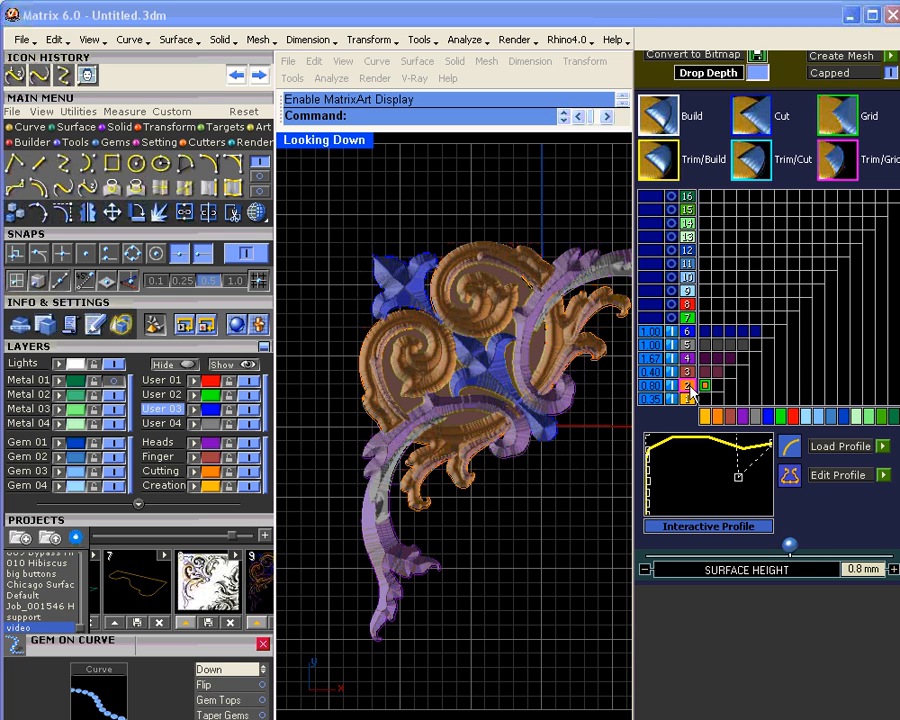
pyautogui.moveTo(790, 546); pyautogui.dragTo(787, 545)
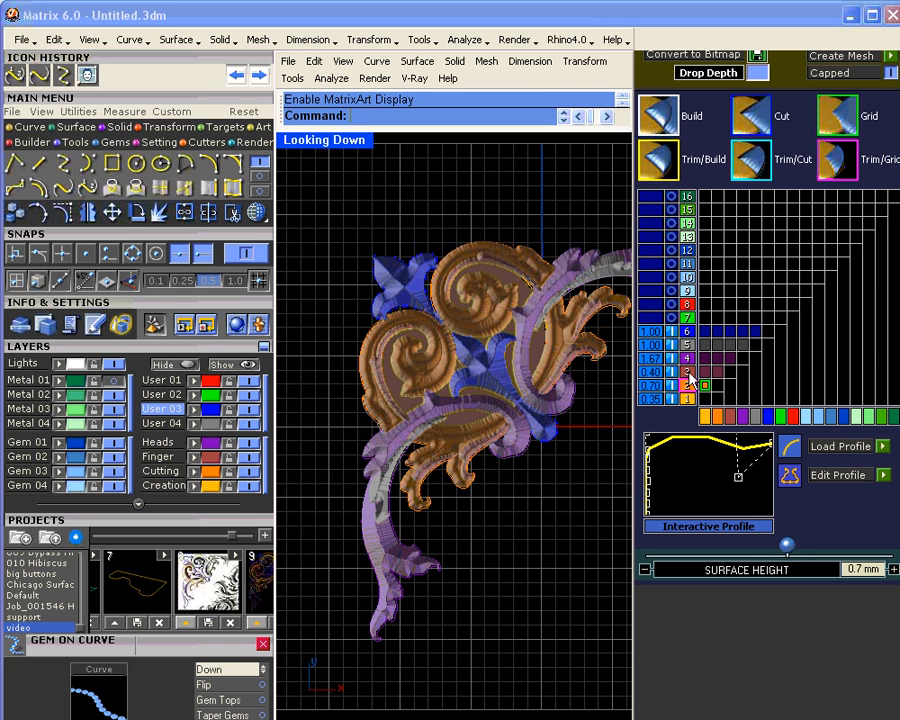
pyautogui.click(688, 373)
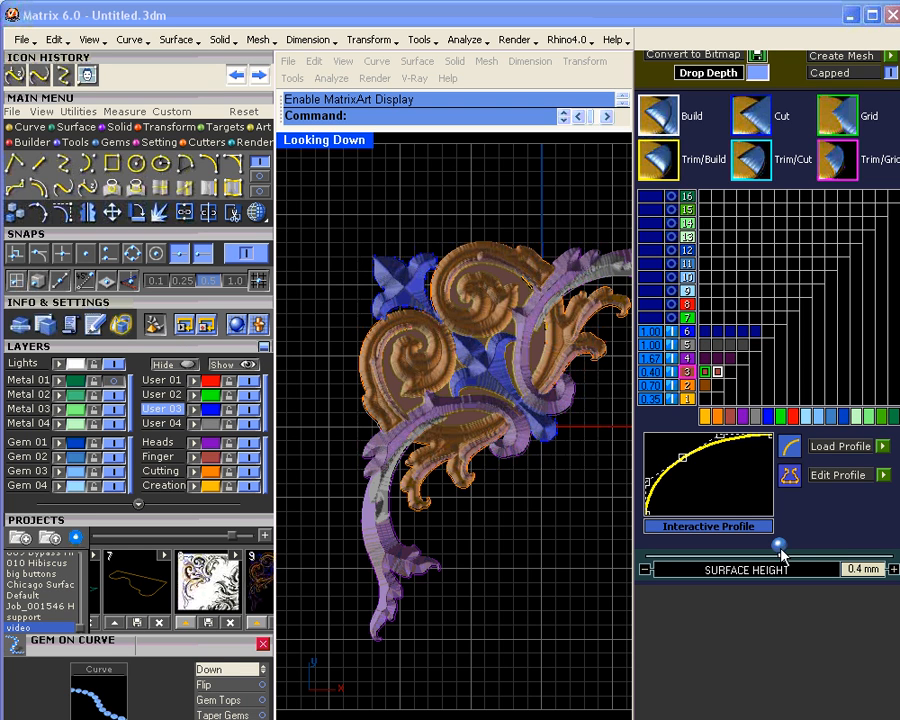
pyautogui.moveTo(781, 550); pyautogui.dragTo(777, 550)
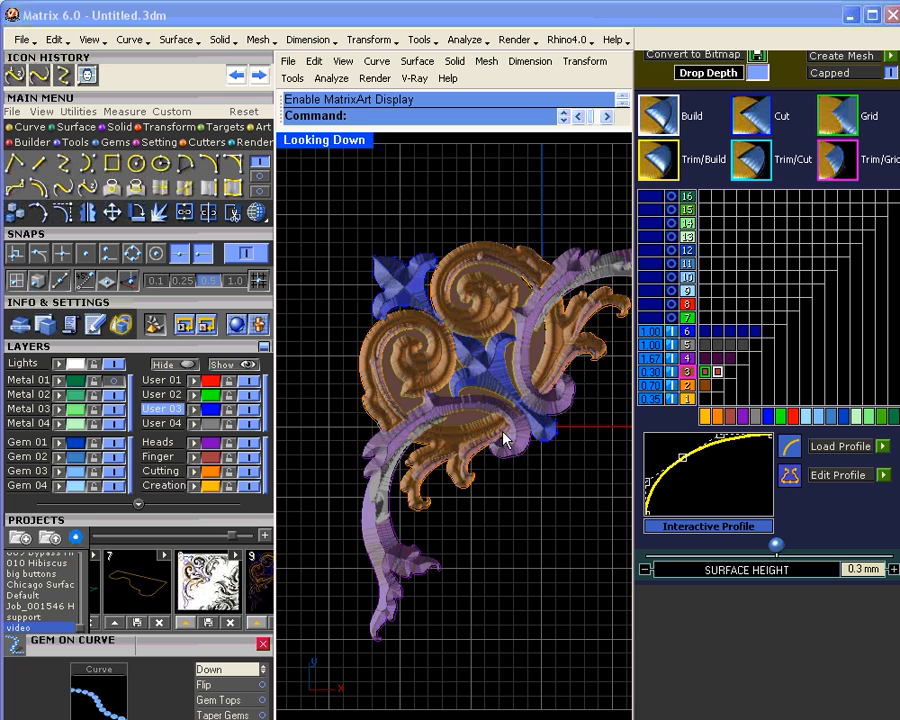
pyautogui.click(688, 360)
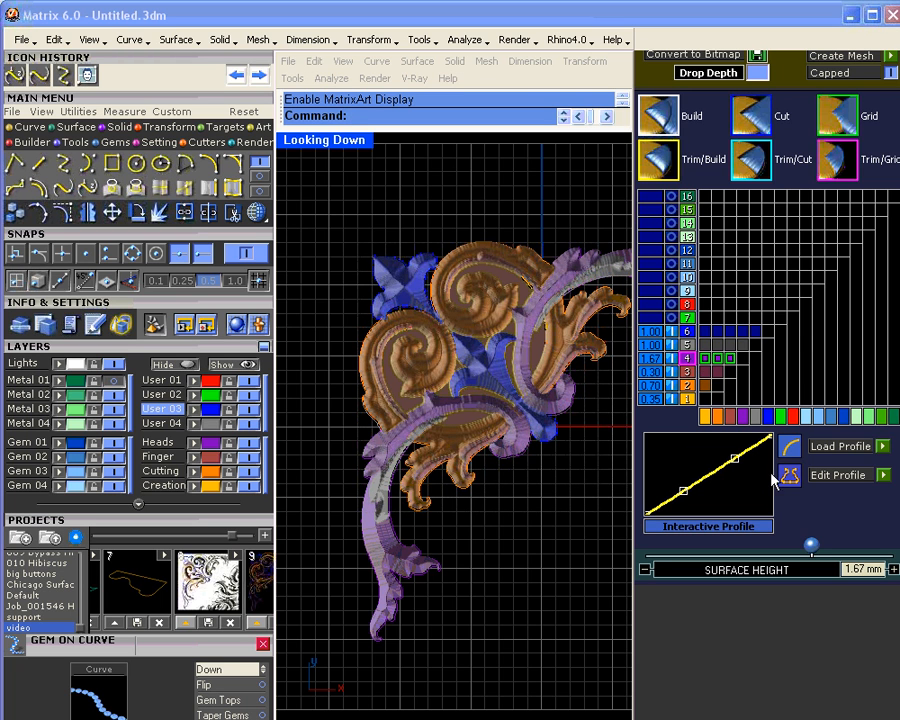
pyautogui.moveTo(809, 545); pyautogui.dragTo(804, 545)
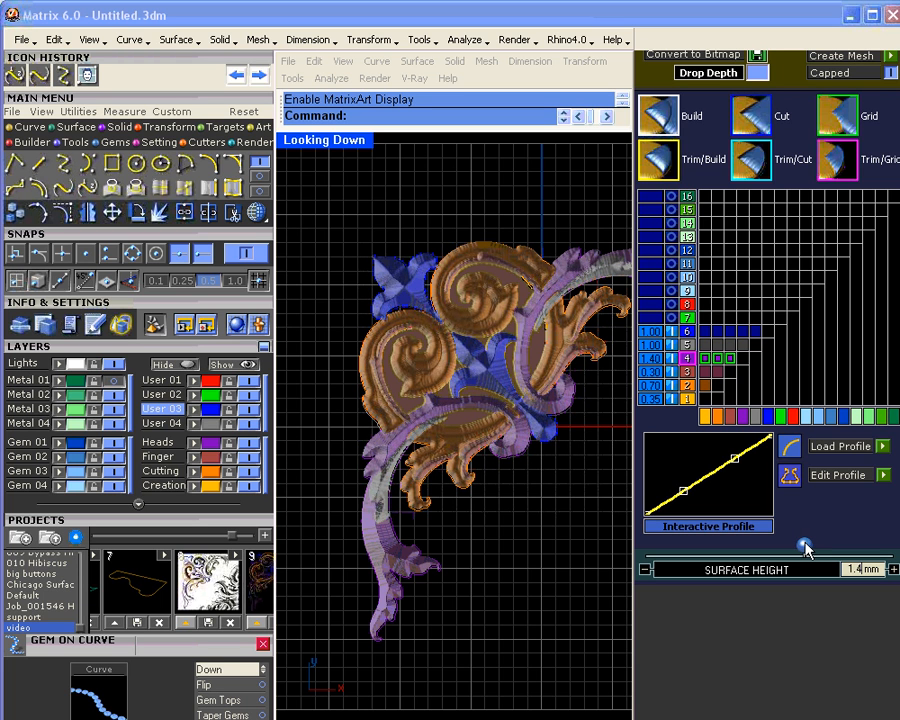
pyautogui.click(883, 446)
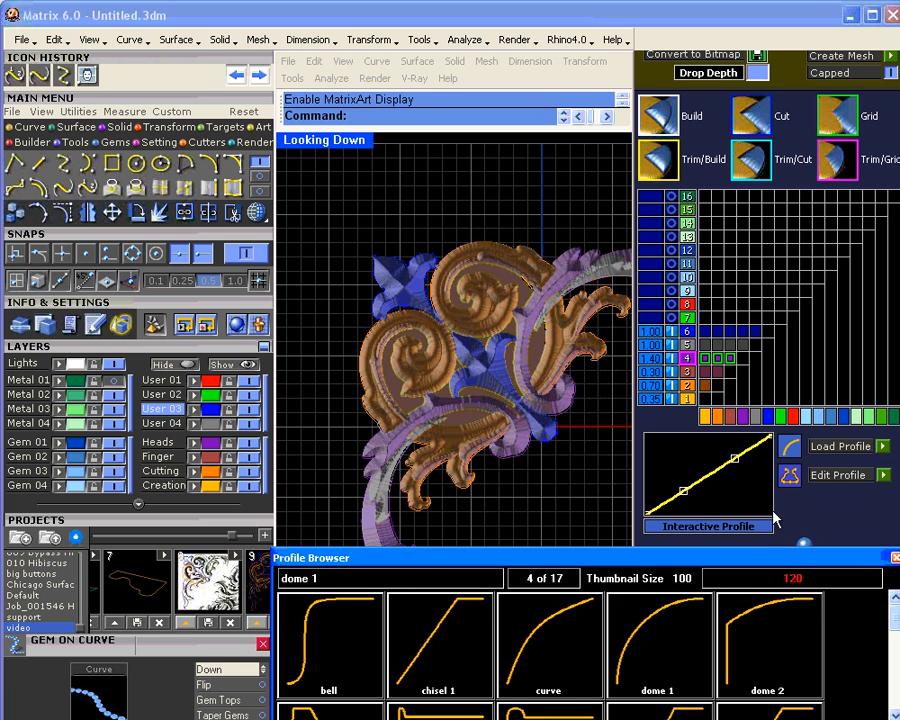
# Step: Apply dome 1 to layer 4, raise its curve's shoulder and lower the outer end slightly
pyautogui.click(692, 614)
pyautogui.rightClick(666, 658)
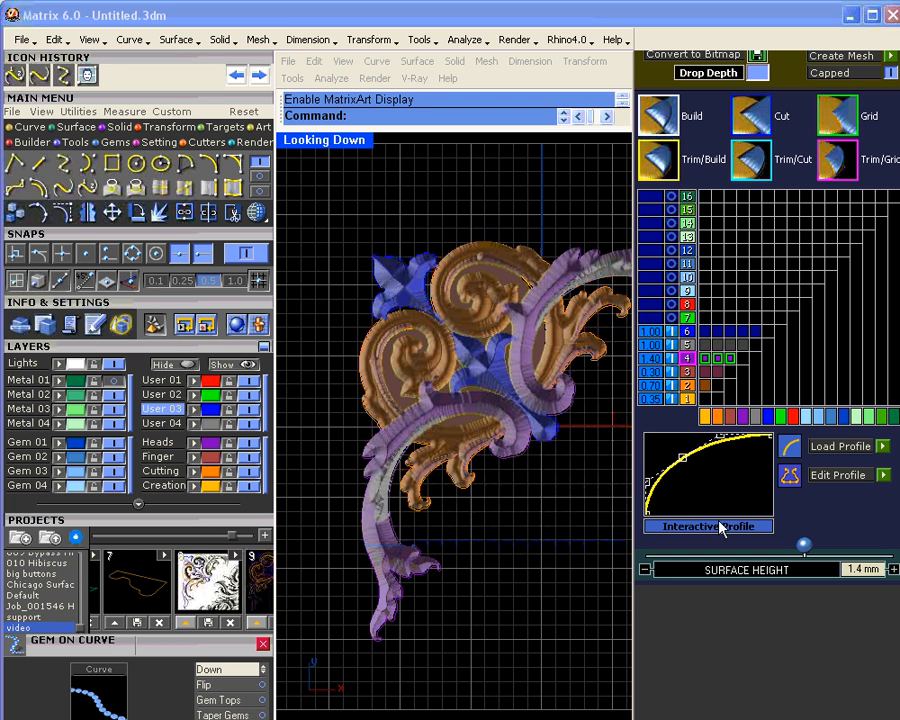
pyautogui.moveTo(684, 457)
pyautogui.mouseDown()
pyautogui.moveTo(671, 452)
pyautogui.moveTo(716, 434)
pyautogui.moveTo(683, 432)
pyautogui.mouseUp()
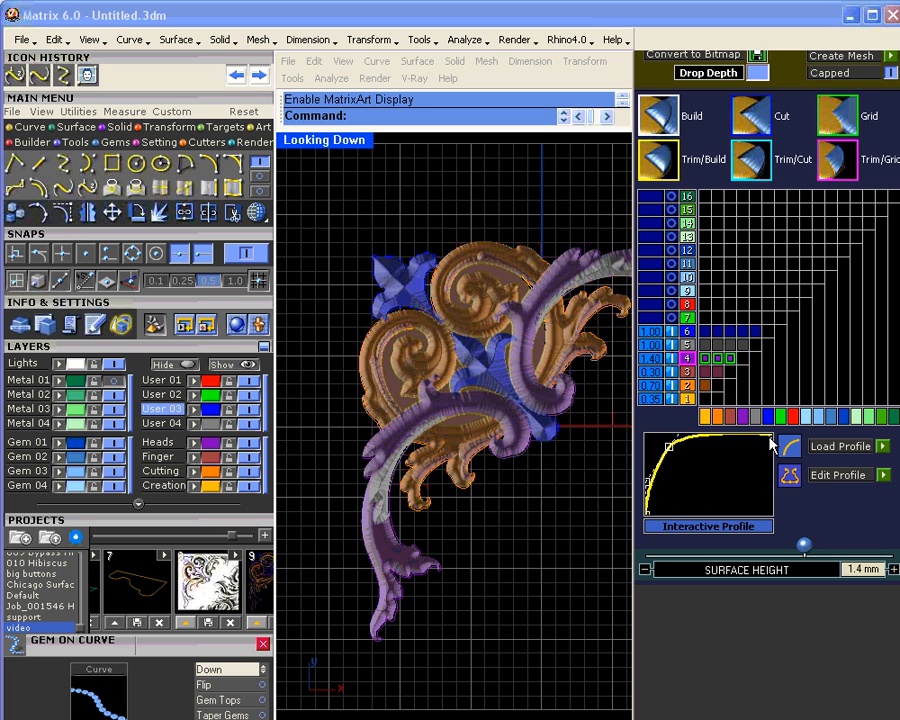
pyautogui.moveTo(770, 442); pyautogui.dragTo(770, 446)
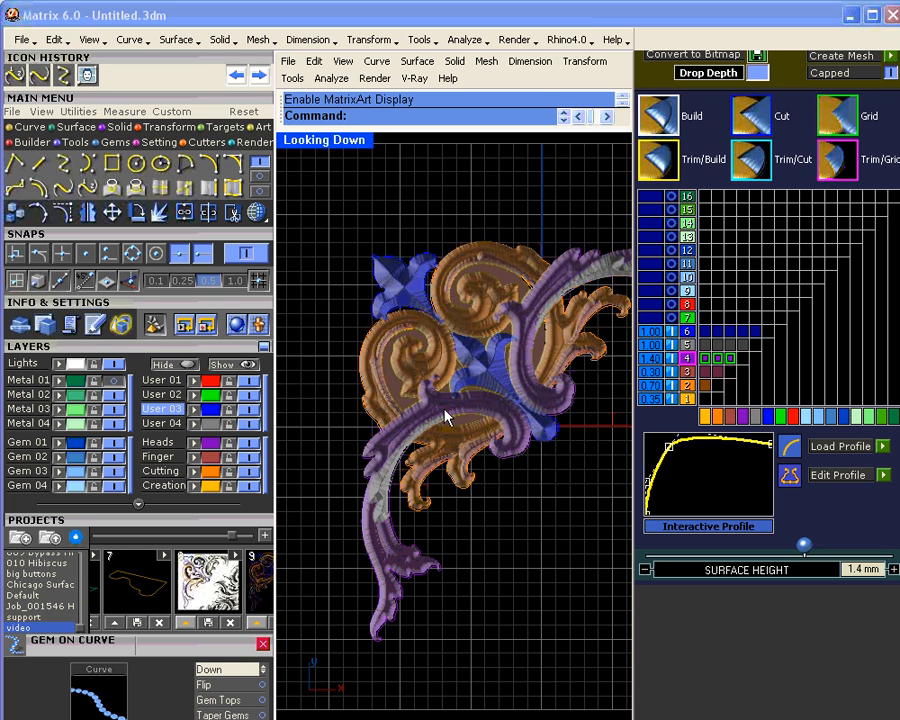
# Step: Give layer 5 a 0.4 mm height and a dome 1 profile with a reshaped curve
pyautogui.click(689, 345)
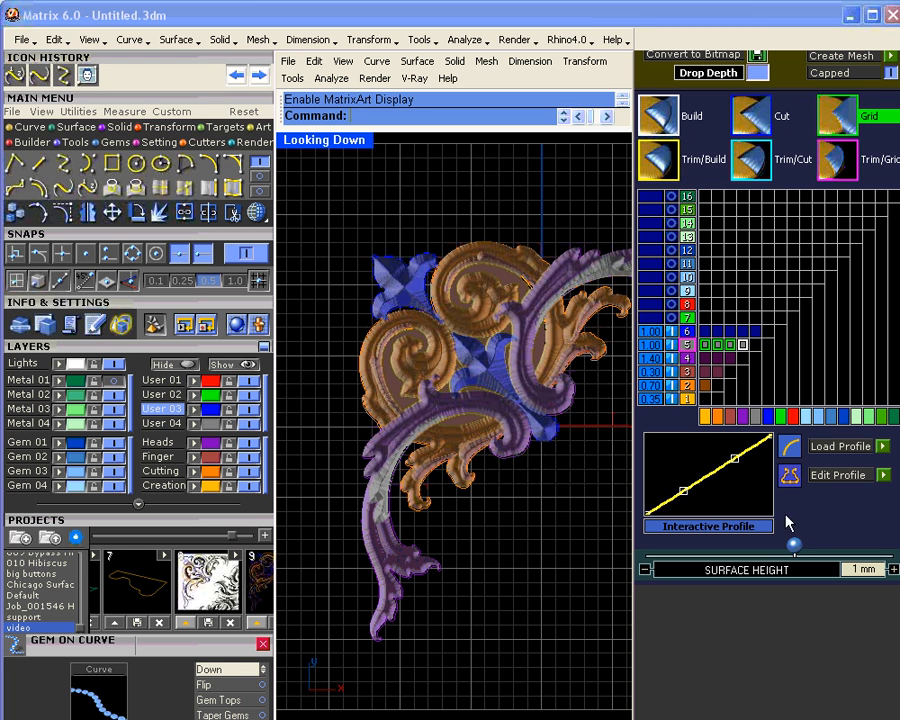
pyautogui.moveTo(794, 544)
pyautogui.mouseDown()
pyautogui.moveTo(765, 546)
pyautogui.moveTo(781, 549)
pyautogui.mouseUp()
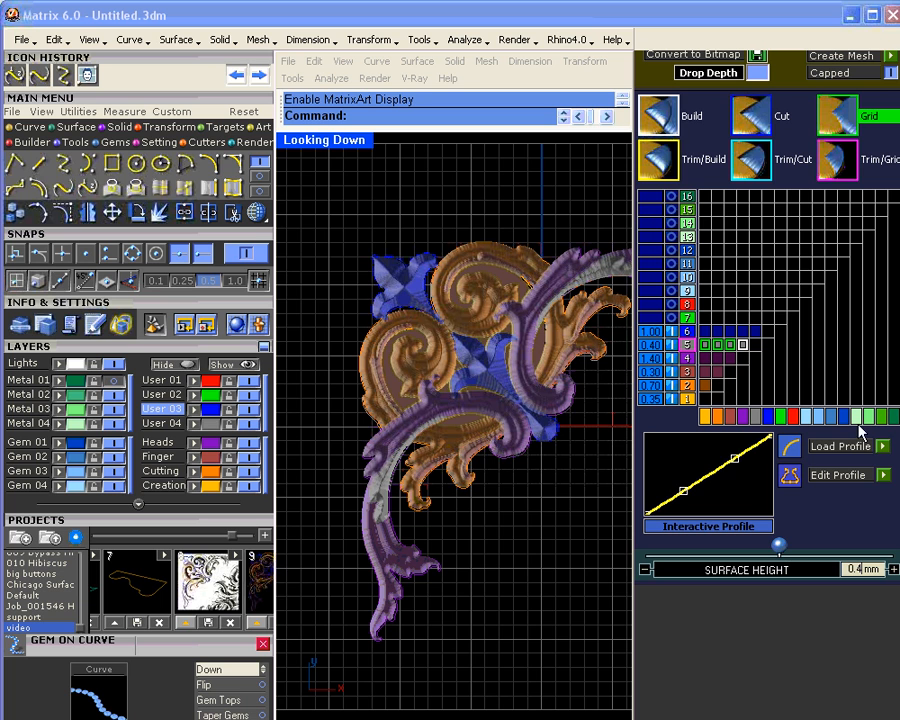
pyautogui.click(883, 447)
pyautogui.click(665, 669)
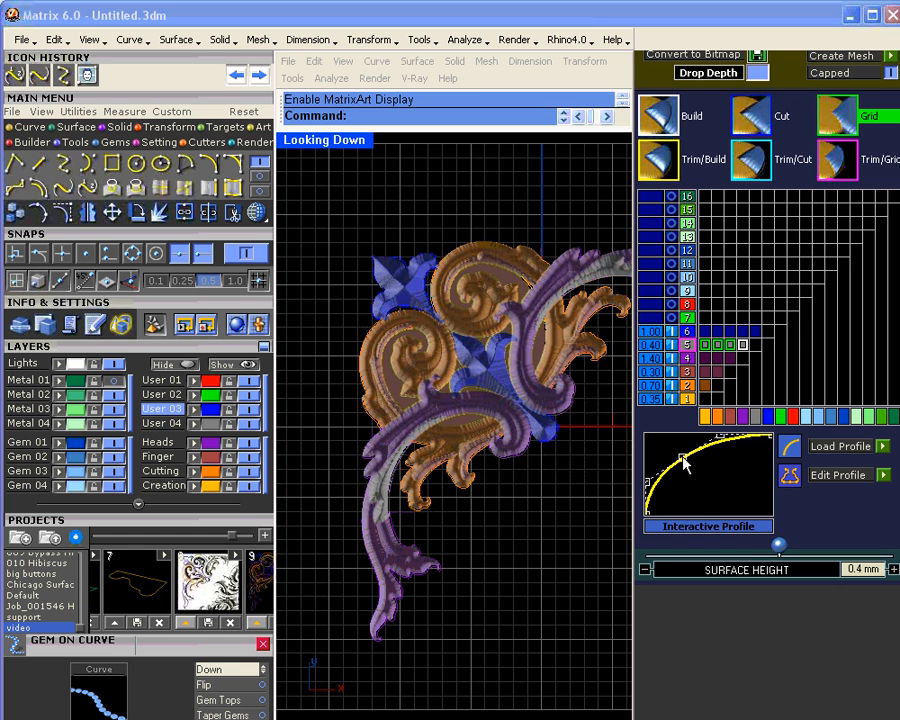
pyautogui.moveTo(683, 458); pyautogui.dragTo(672, 451)
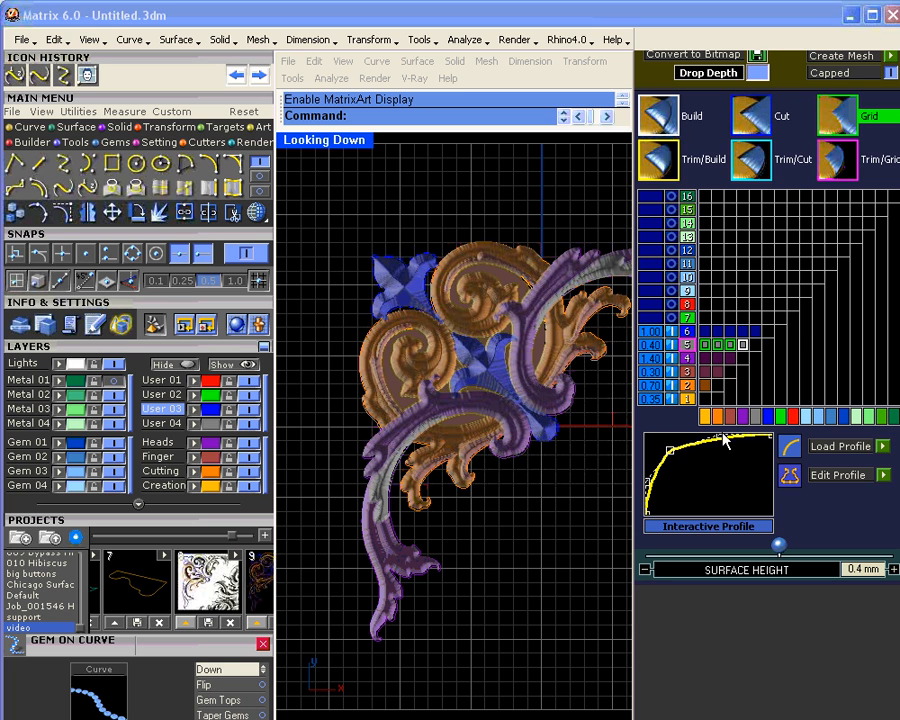
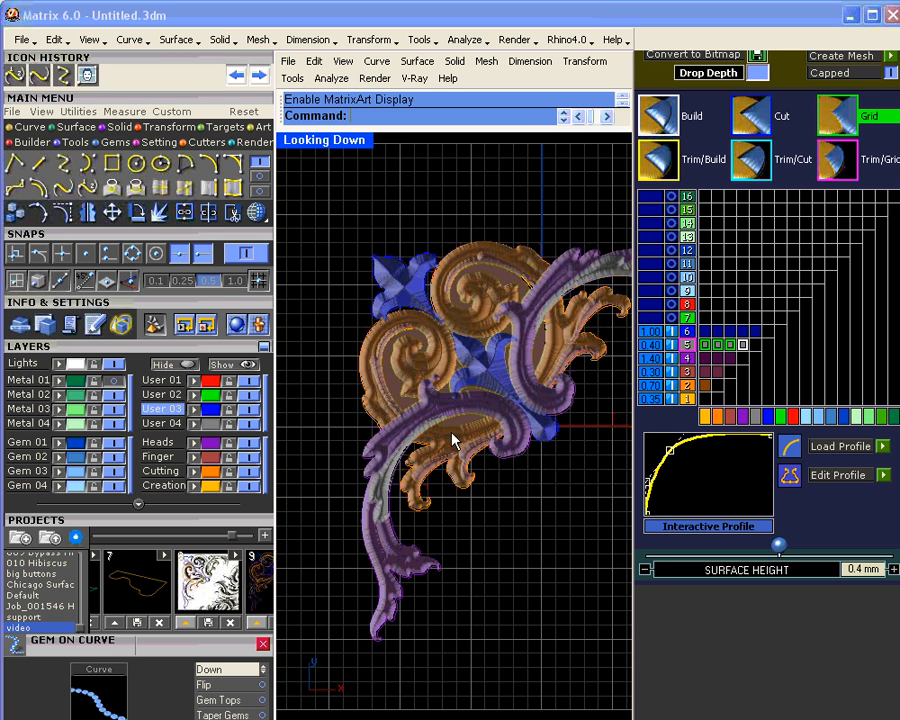
# Step: Reshape layer 6's stepped height profile, set its surface height to 1.5 mm, and restore four views
pyautogui.click(687, 333)
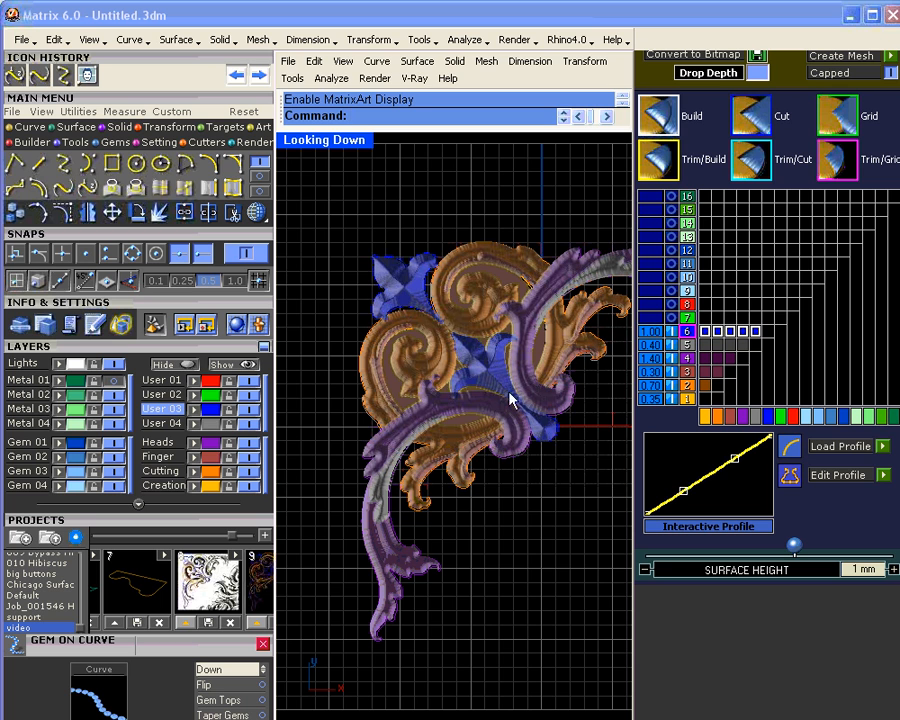
pyautogui.moveTo(684, 492); pyautogui.dragTo(648, 478)
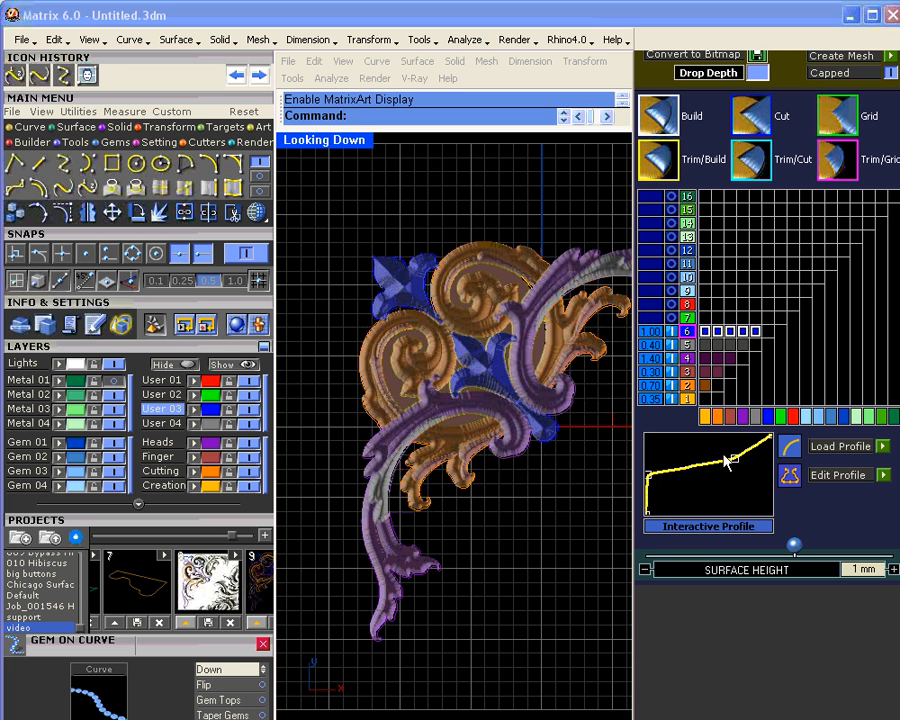
pyautogui.moveTo(728, 459); pyautogui.dragTo(708, 453)
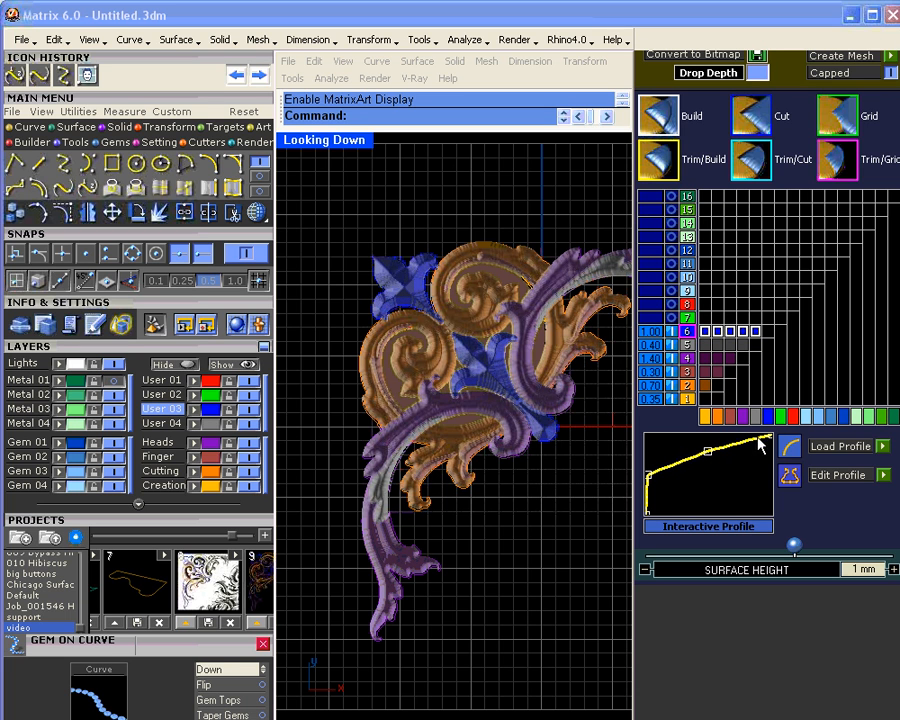
pyautogui.moveTo(762, 443); pyautogui.dragTo(706, 461)
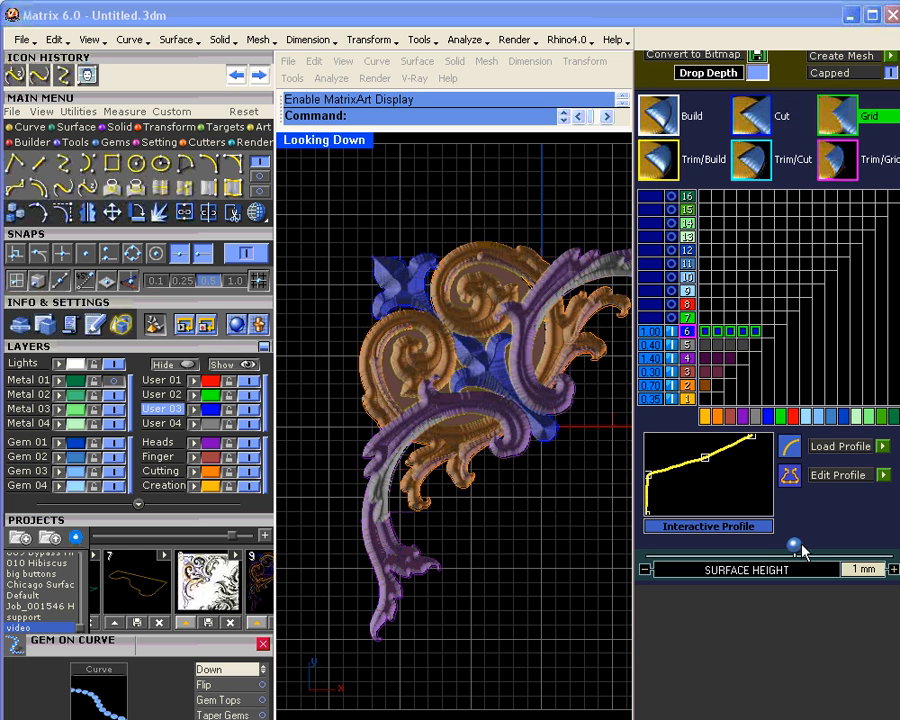
pyautogui.moveTo(794, 545); pyautogui.dragTo(809, 548)
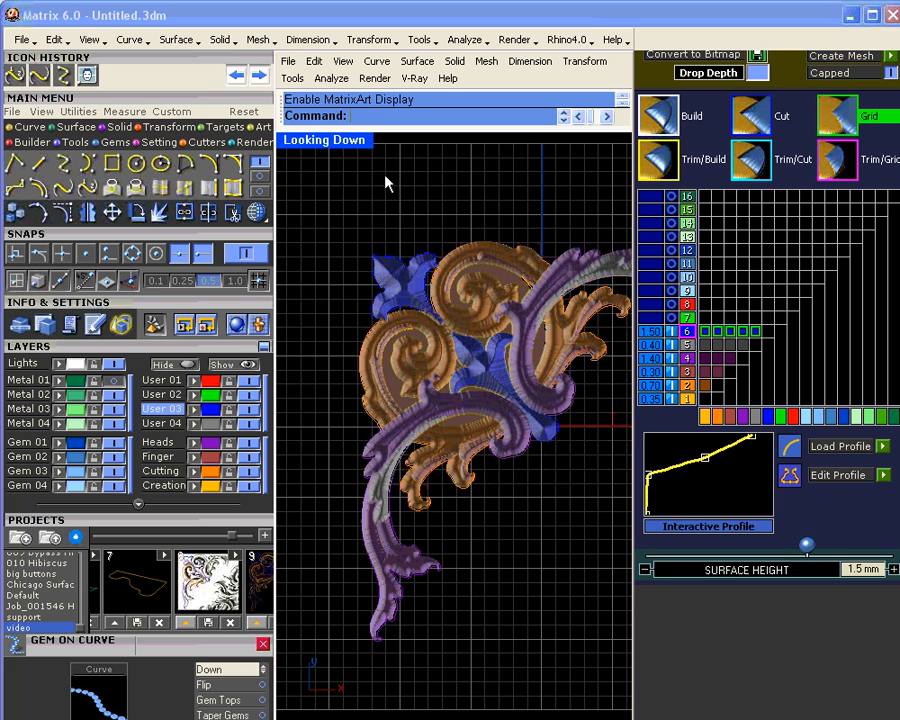
pyautogui.doubleClick(358, 150)
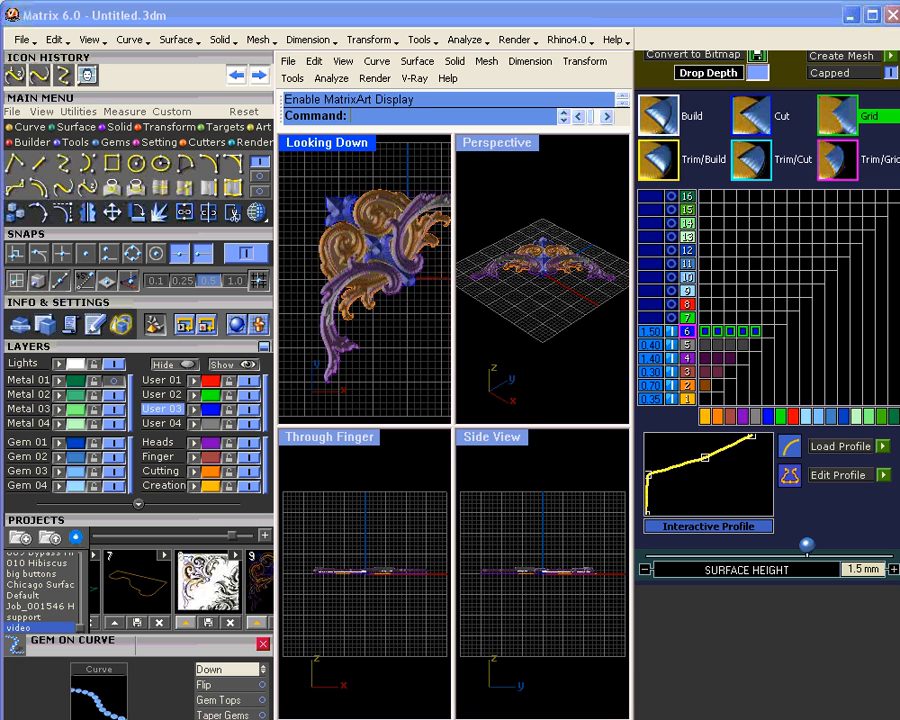
# Step: Flatten layer 6's profile by raising its start and middle points, lifting it to 1.7 mm
pyautogui.click(539, 275)
pyautogui.scroll(5, 530, 277)
pyautogui.moveTo(530, 277); pyautogui.dragTo(550, 367, button='right')
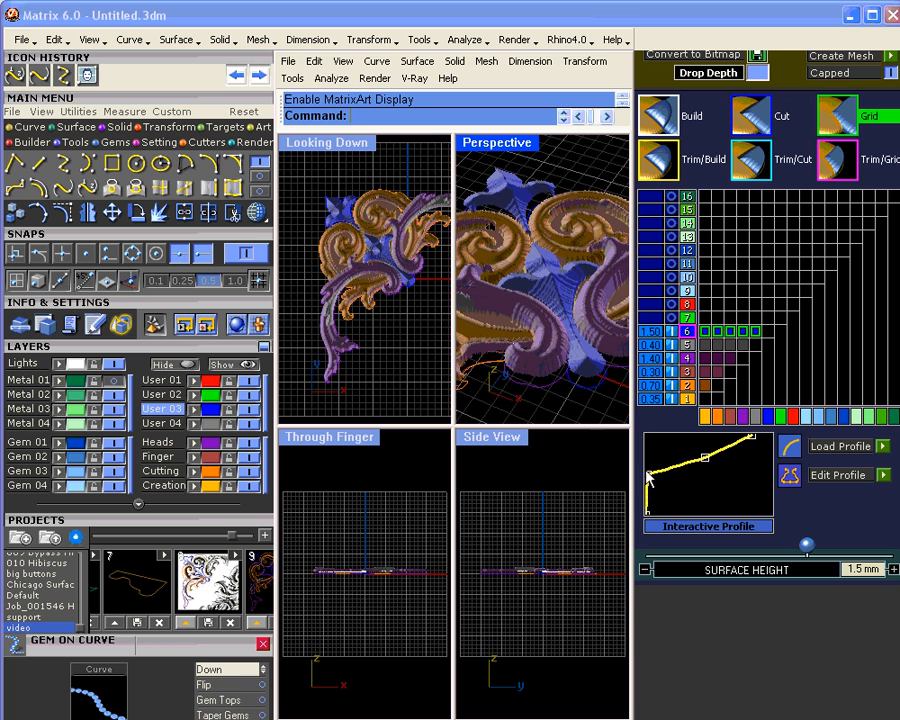
pyautogui.moveTo(650, 480); pyautogui.dragTo(649, 468)
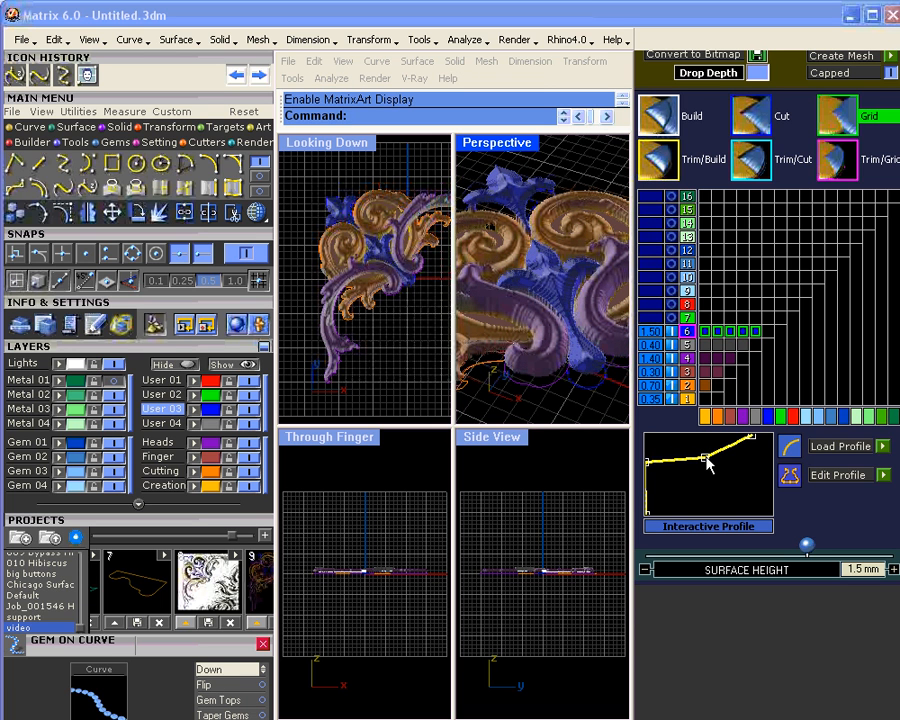
pyautogui.moveTo(705, 456); pyautogui.dragTo(703, 454)
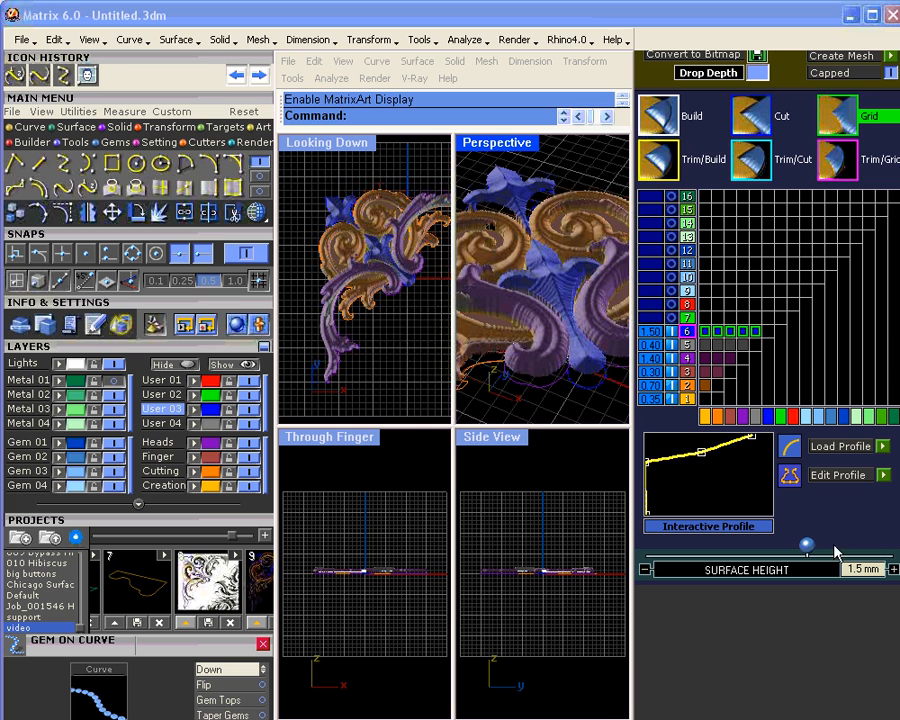
pyautogui.moveTo(807, 549); pyautogui.dragTo(815, 551)
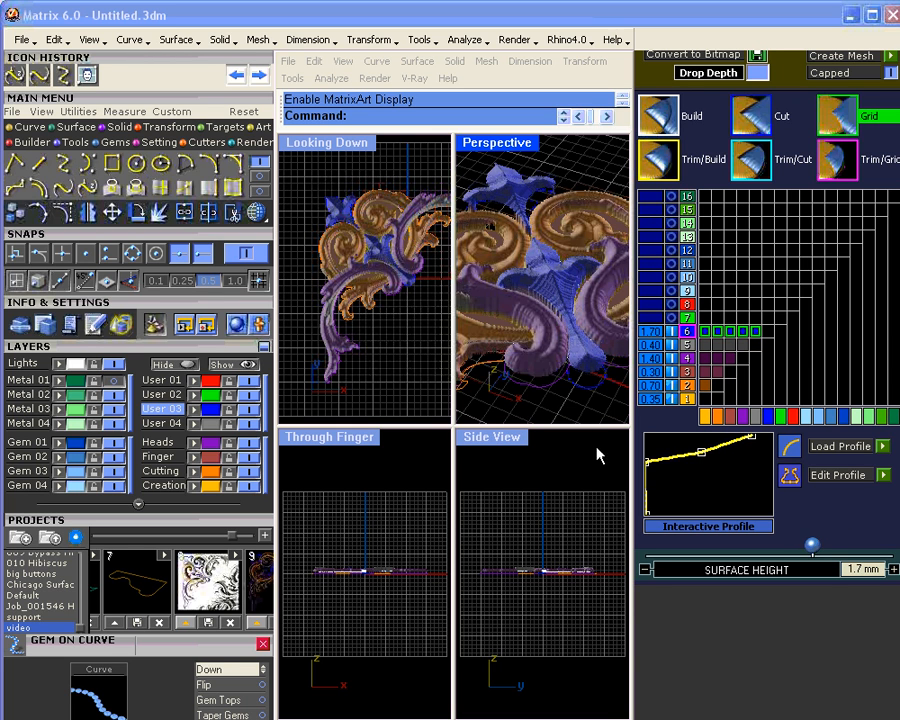
# Step: Orbit the perspective view around the scrollwork while settling layer 6's surface height at 1.7 mm
pyautogui.moveTo(585, 388); pyautogui.dragTo(530, 252, button='right')
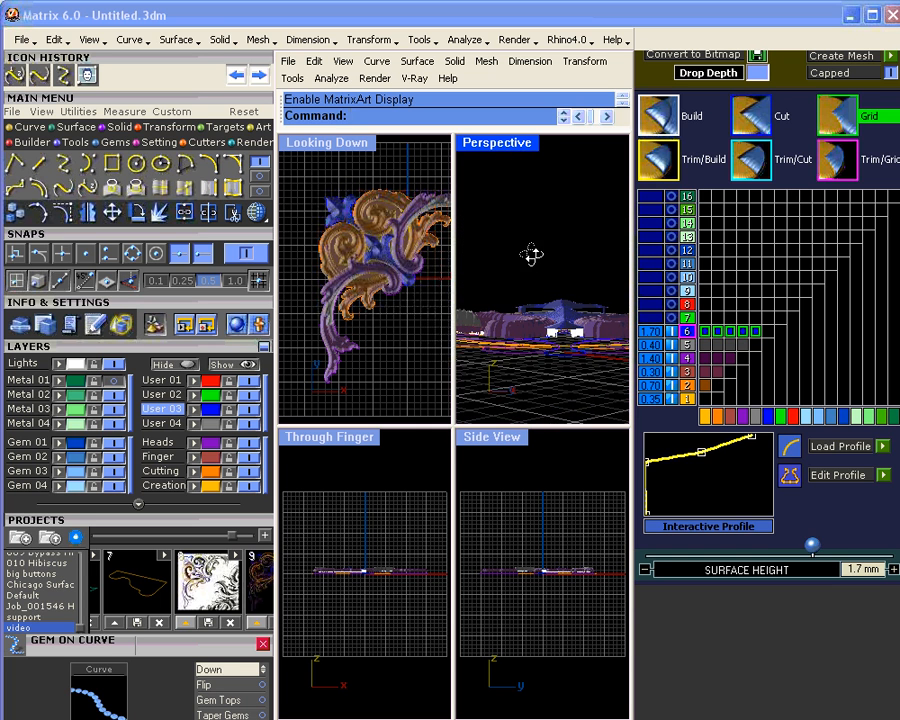
pyautogui.moveTo(810, 544); pyautogui.dragTo(822, 548)
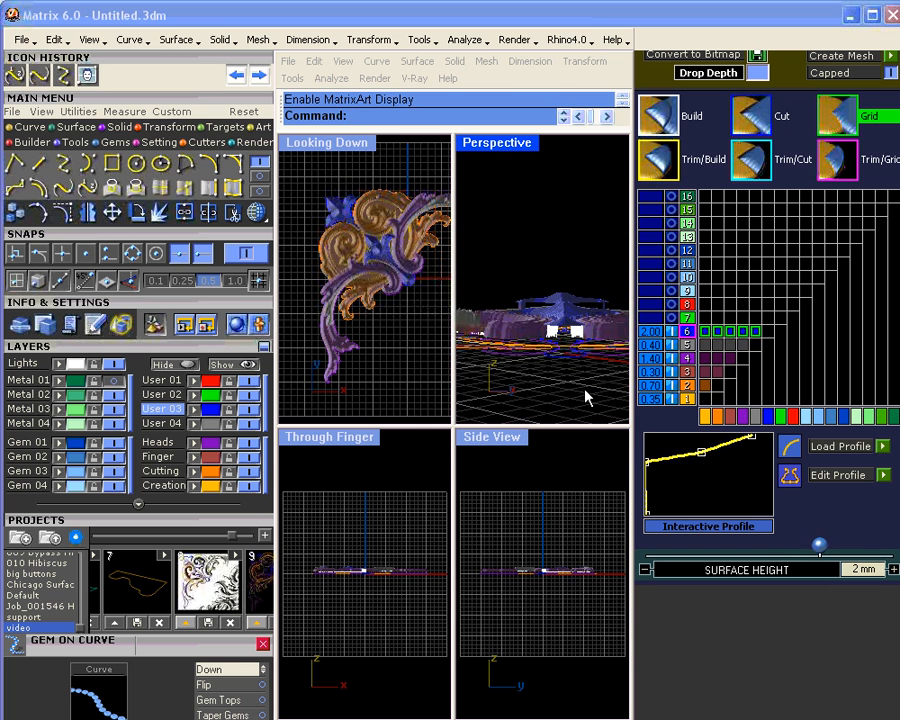
pyautogui.moveTo(546, 342); pyautogui.dragTo(548, 398, button='right')
pyautogui.moveTo(819, 545); pyautogui.dragTo(808, 544)
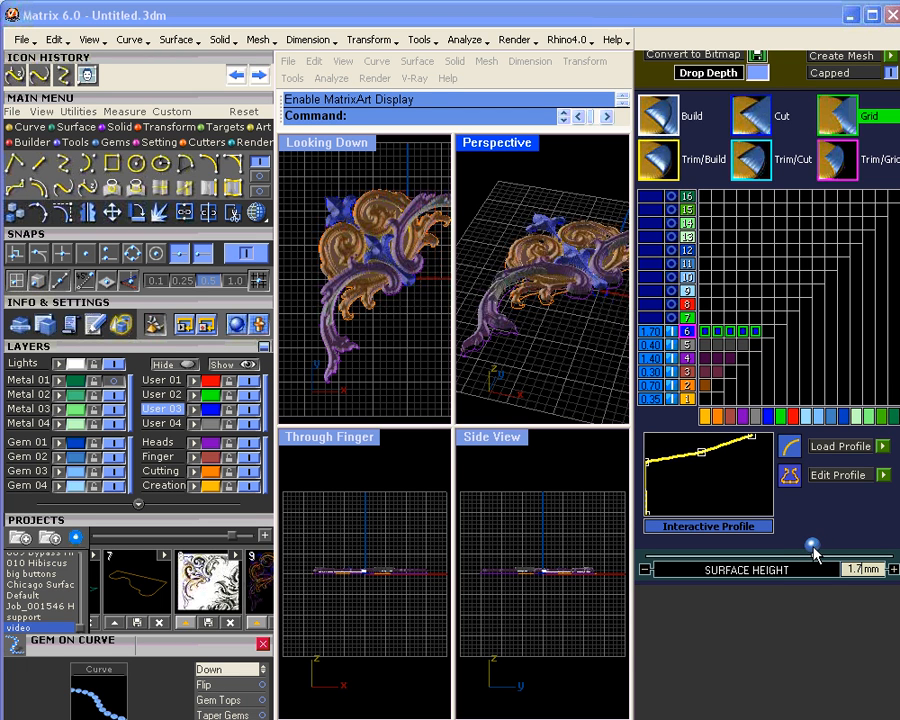
pyautogui.moveTo(572, 352); pyautogui.dragTo(548, 328, button='right')
pyautogui.scroll(6, 544, 271)
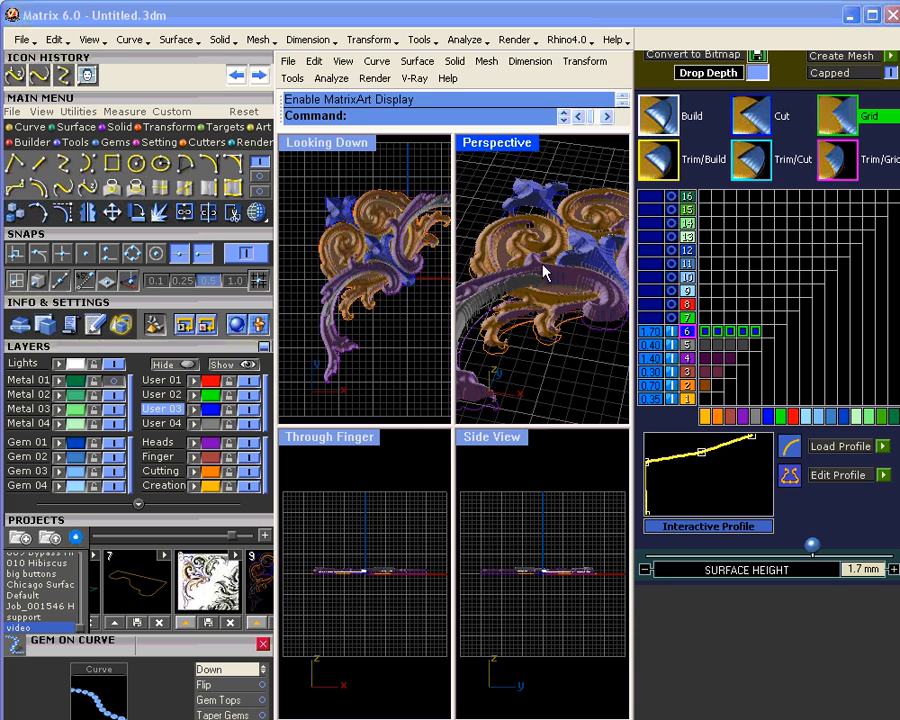
pyautogui.moveTo(544, 271); pyautogui.dragTo(507, 152, button='right')
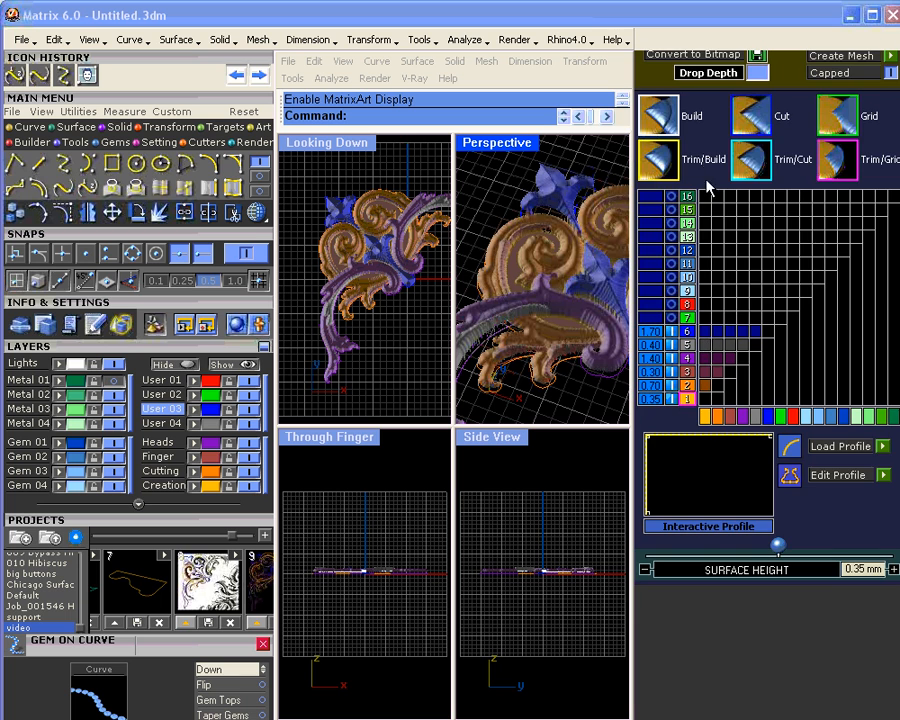
pyautogui.moveTo(704, 188); pyautogui.dragTo(687, 368)
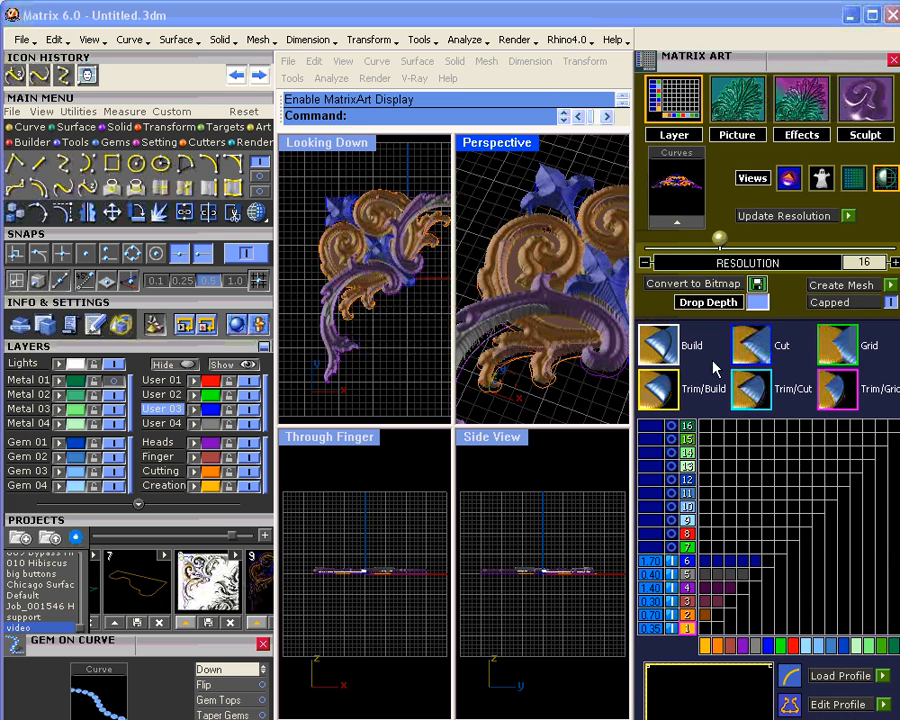
# Step: Load Pyramid.bmp from Program Files\Matrix60\Library\ArtBitmaps as the relief's texture bitmap
pyautogui.click(736, 105)
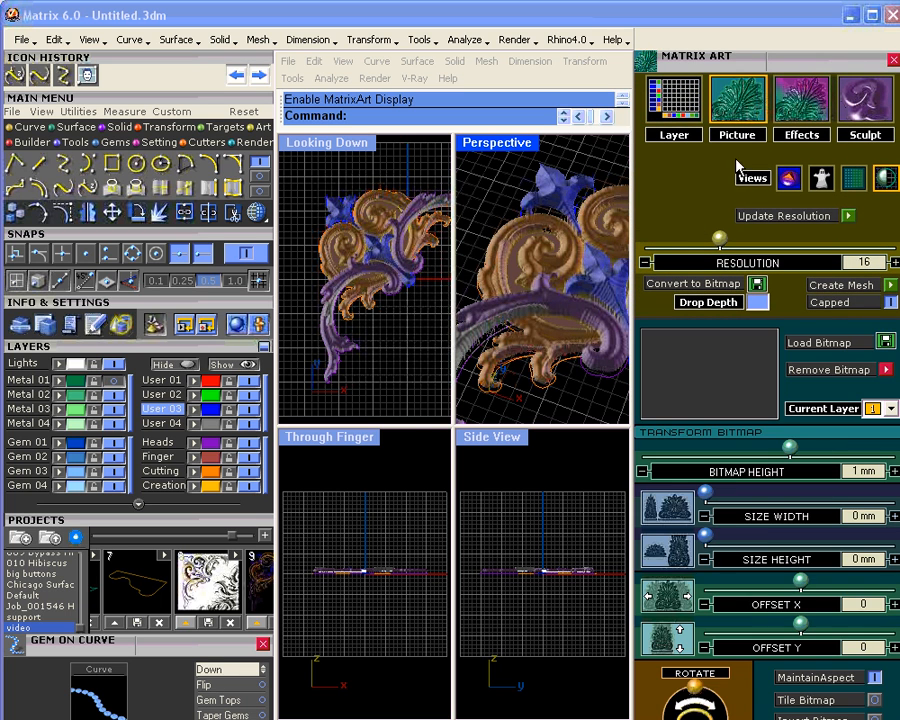
pyautogui.click(805, 341)
pyautogui.doubleClick(640, 328)
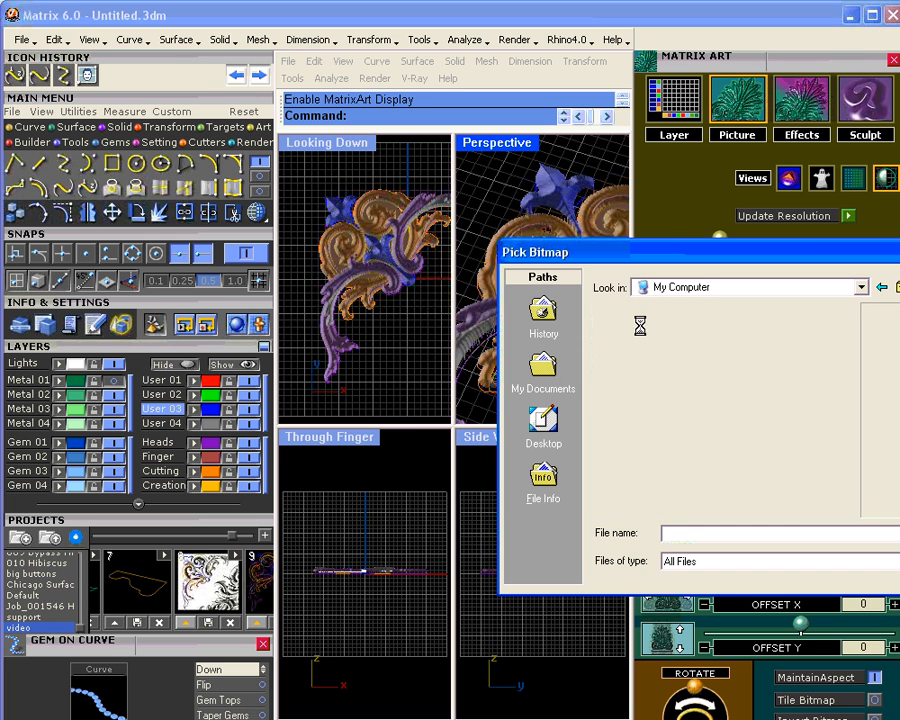
pyautogui.doubleClick(643, 312)
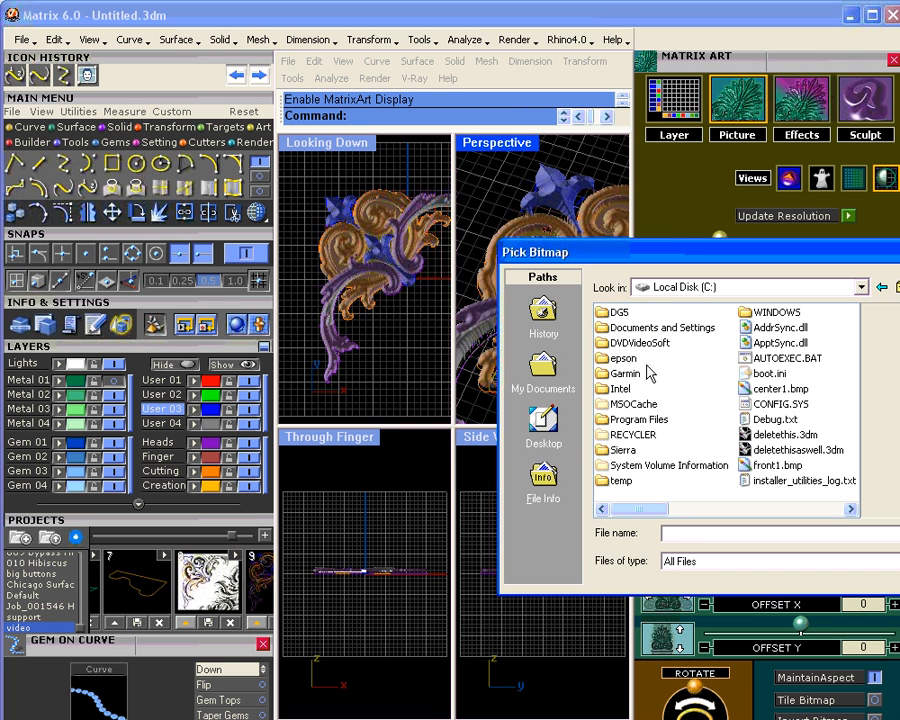
pyautogui.doubleClick(640, 419)
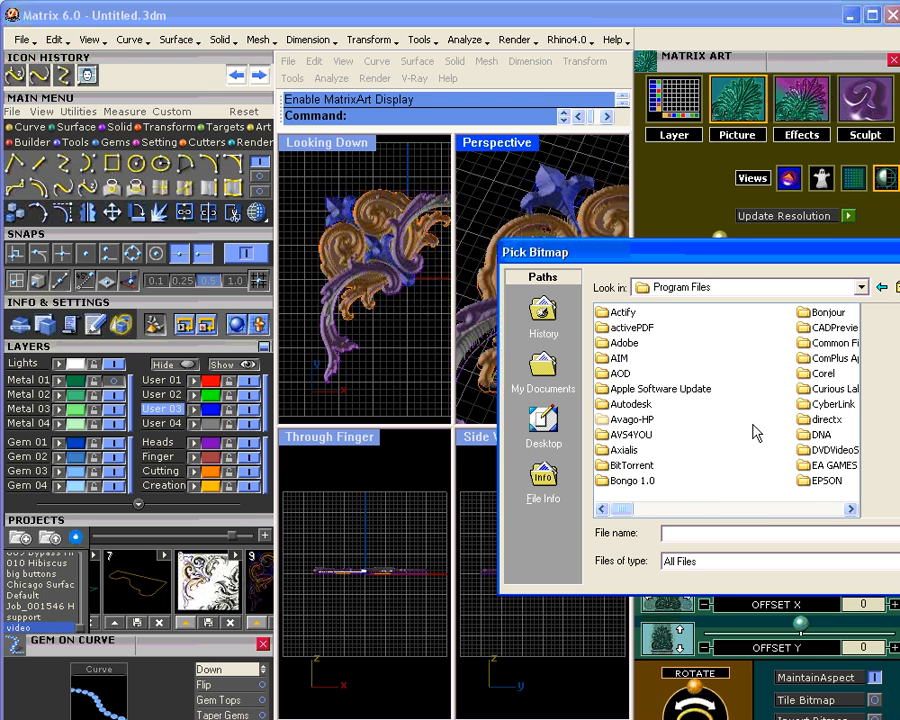
pyautogui.press('m')
pyautogui.doubleClick(640, 470)
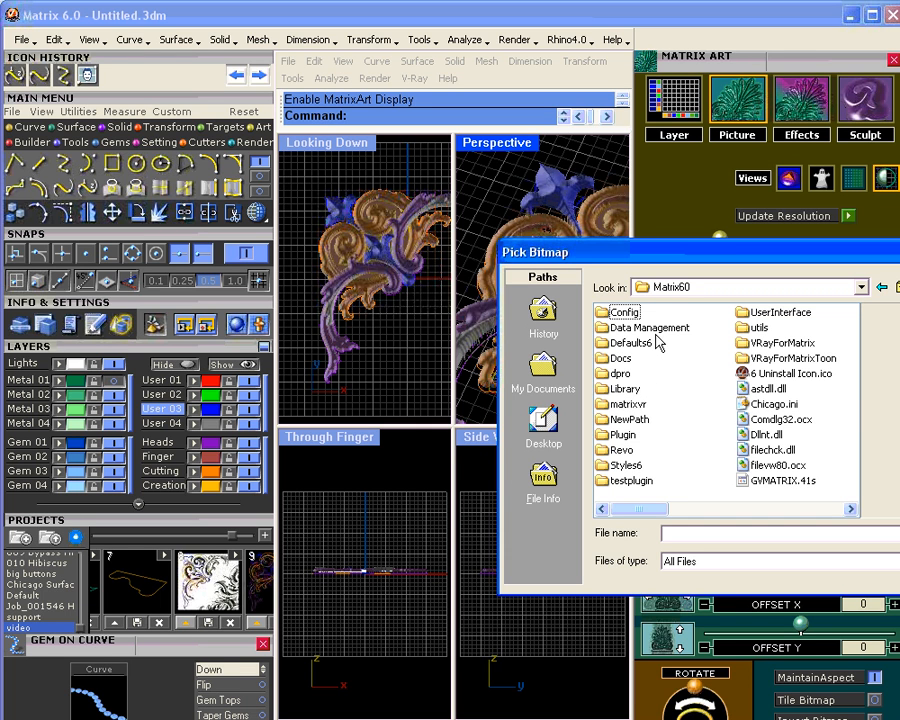
pyautogui.doubleClick(626, 390)
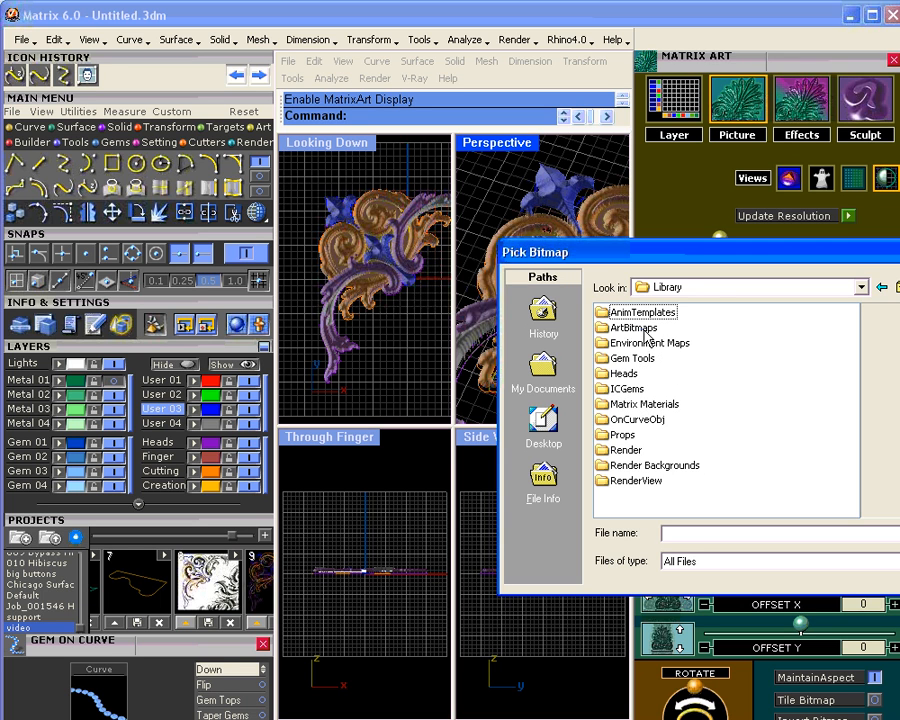
pyautogui.doubleClick(638, 330)
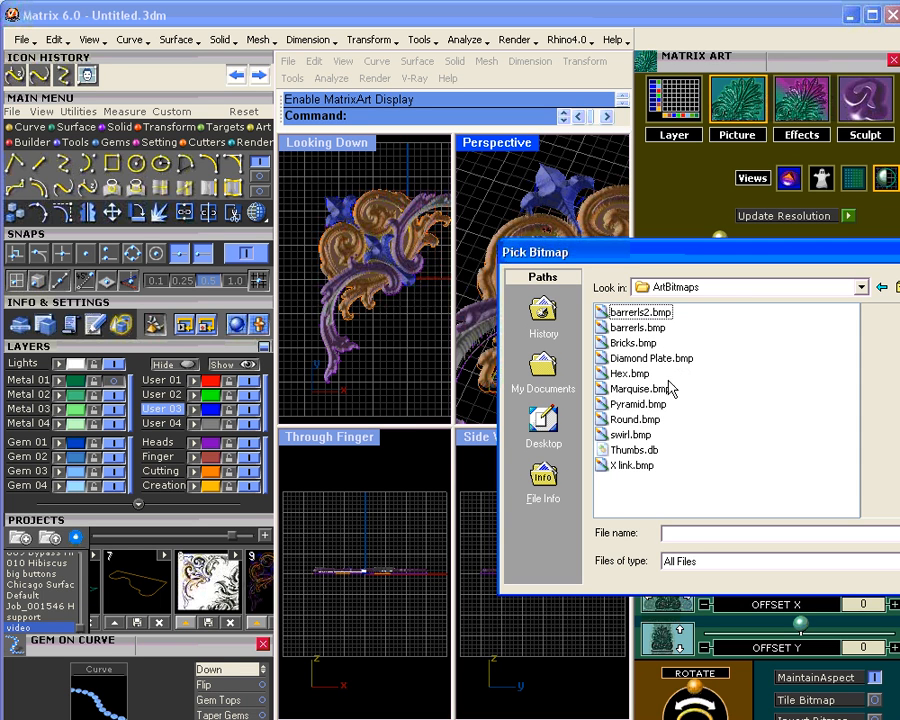
pyautogui.click(636, 408)
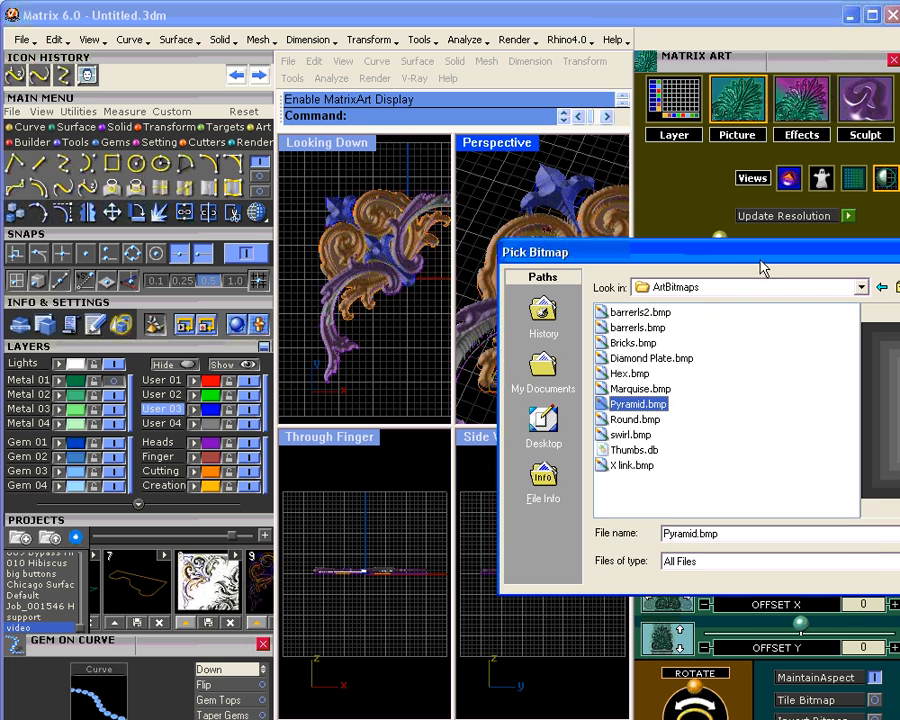
pyautogui.moveTo(760, 264); pyautogui.dragTo(510, 232)
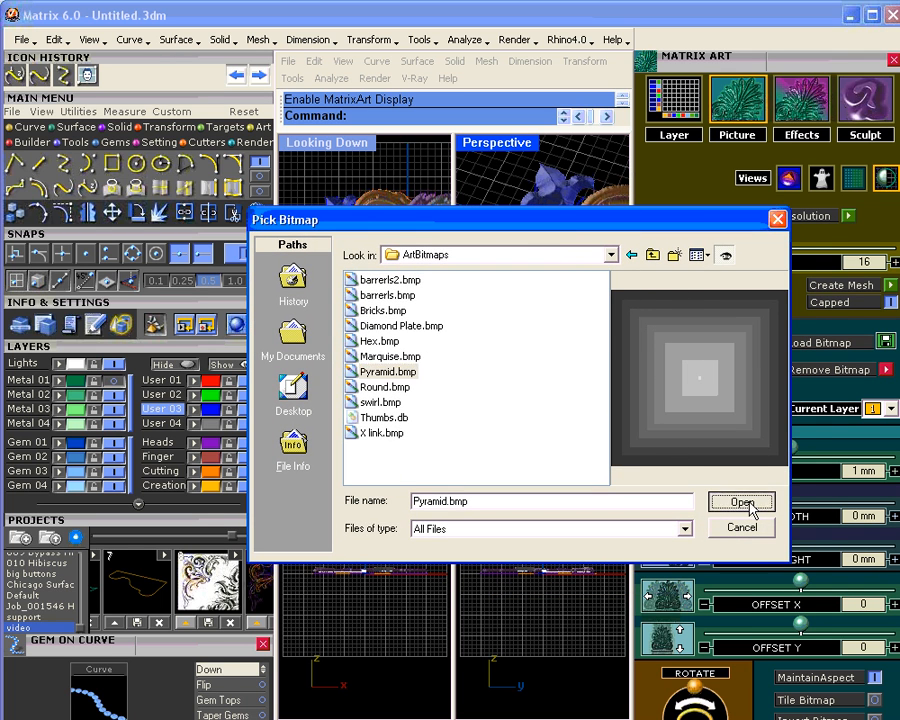
pyautogui.click(745, 503)
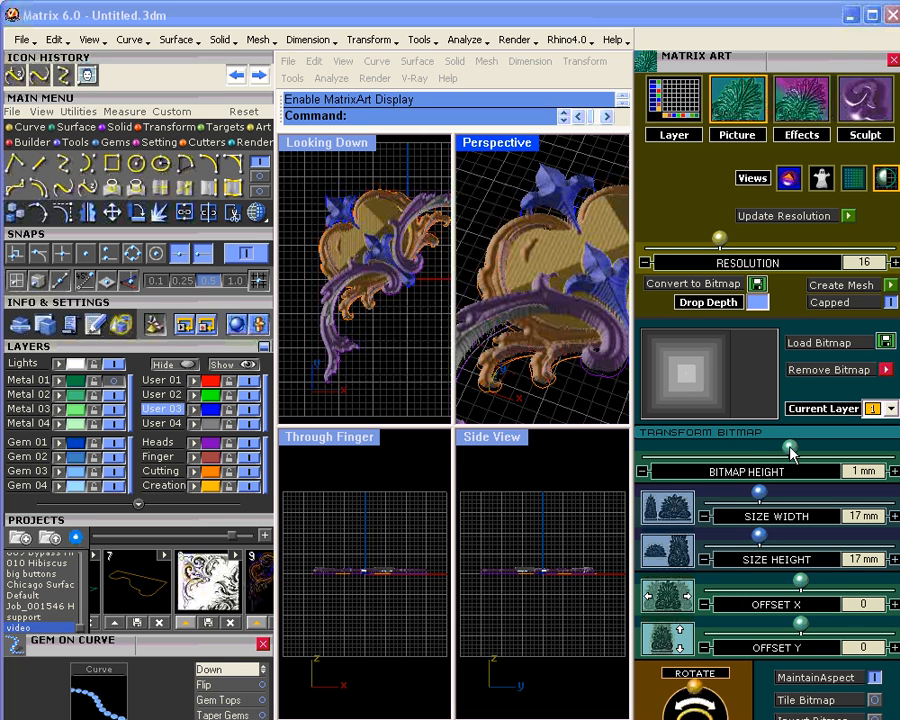
# Step: Lower the Pyramid texture height to 0.3 mm and tile it across the relief at about 1.98 mm
pyautogui.moveTo(790, 452); pyautogui.dragTo(714, 489)
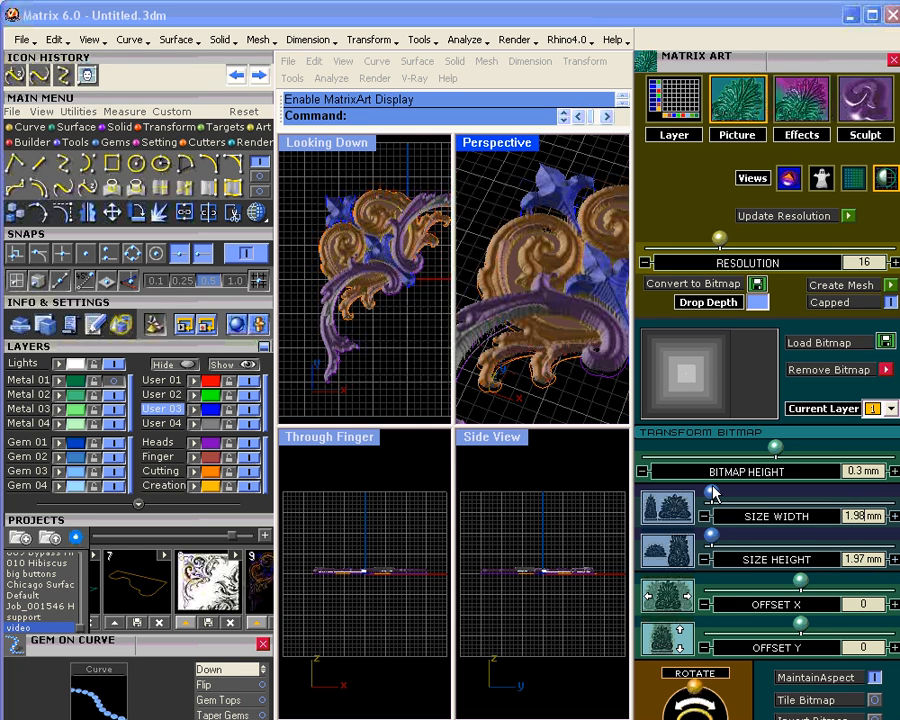
pyautogui.click(873, 704)
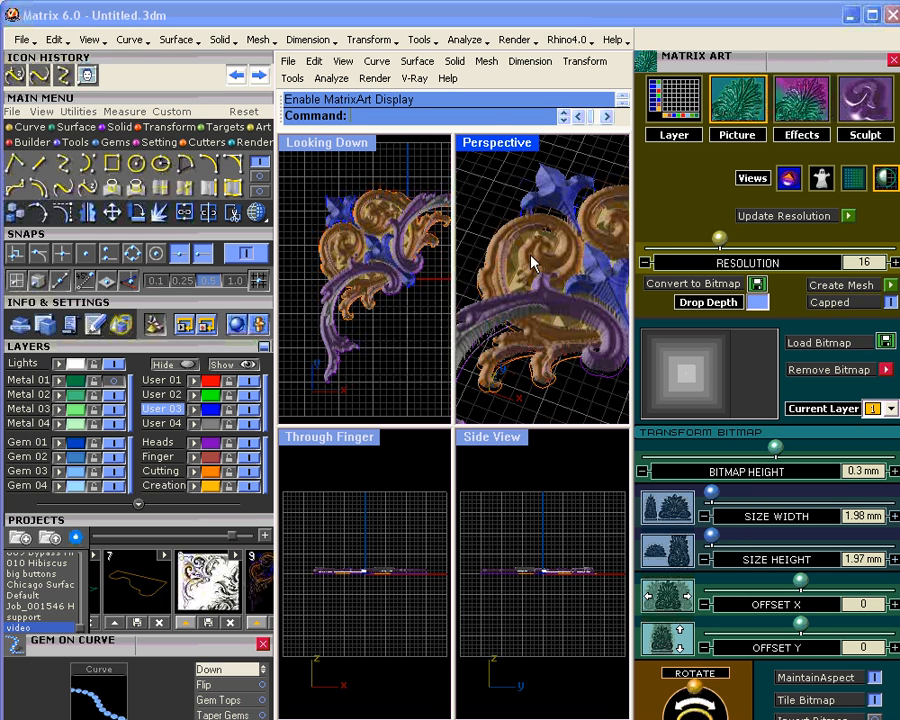
# Step: Maximize the Perspective view and push the Pyramid texture height below zero
pyautogui.doubleClick(498, 145)
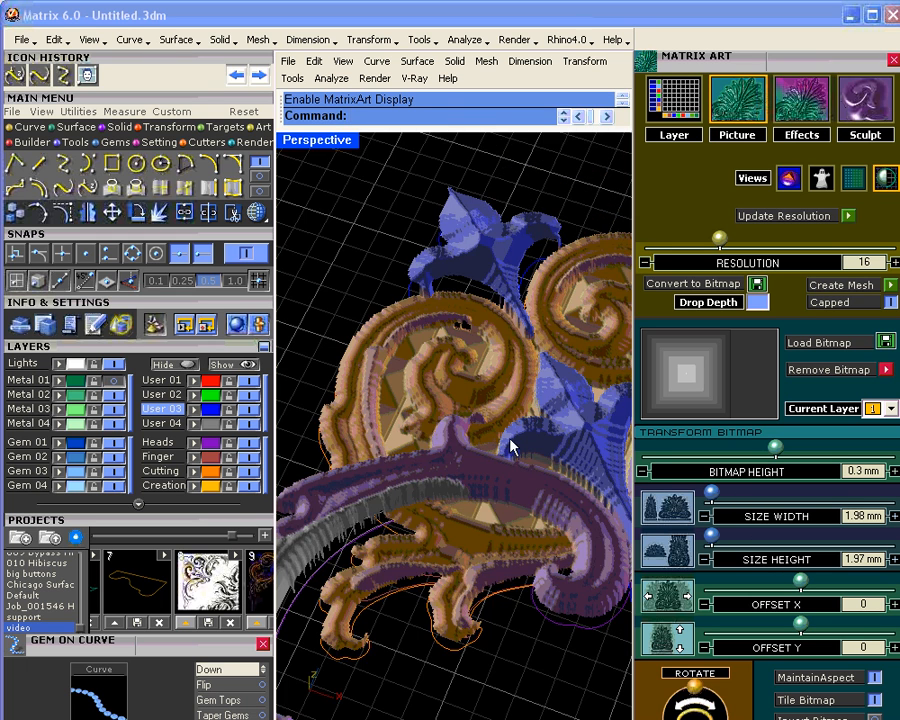
pyautogui.scroll(2, 510, 447)
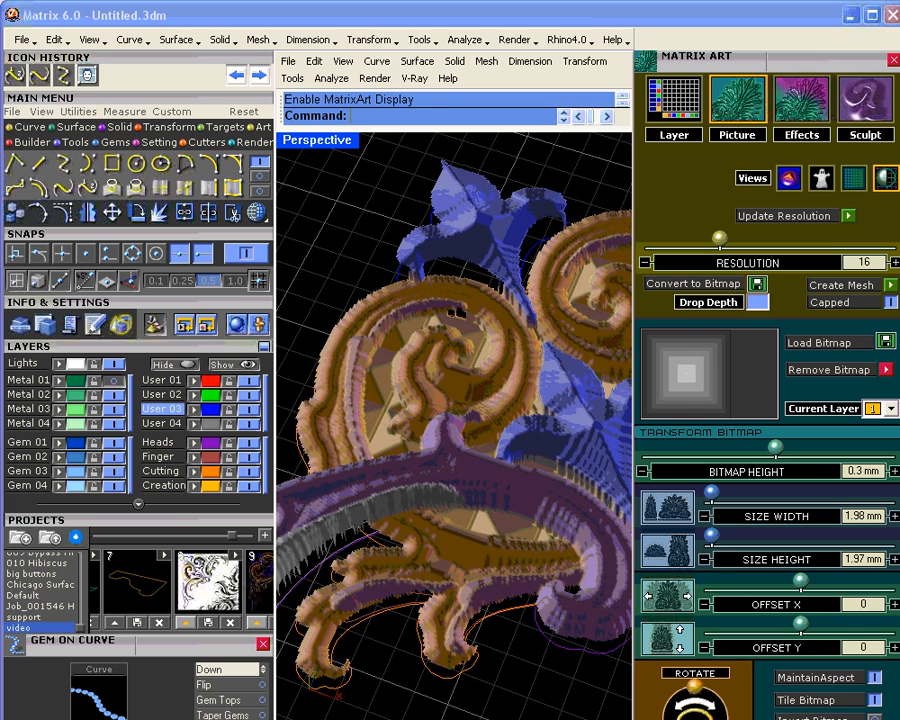
pyautogui.scroll(-2, 474, 424)
pyautogui.moveTo(474, 424); pyautogui.dragTo(442, 422, button='right')
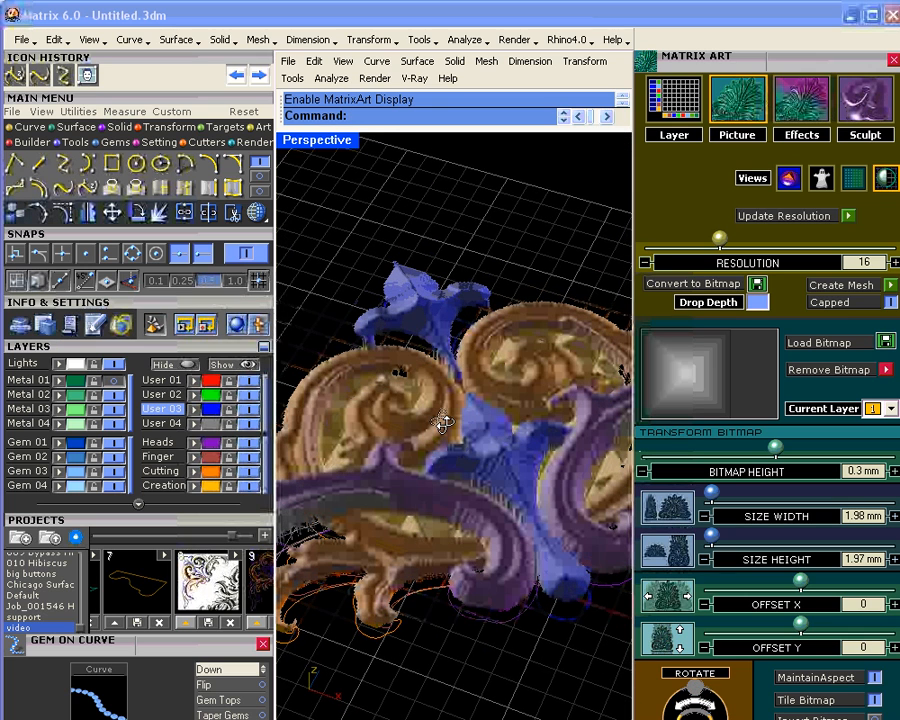
pyautogui.moveTo(775, 447); pyautogui.dragTo(760, 456)
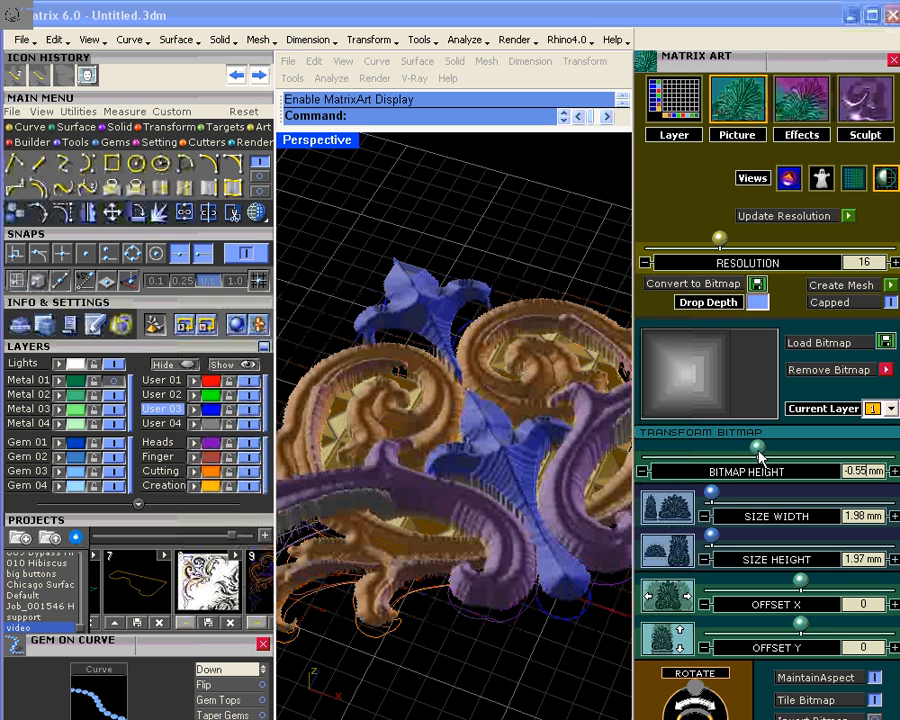
# Step: Step the texture size down repeatedly and set the texture height to -0.3 mm
pyautogui.click(704, 516)
pyautogui.click(705, 517)
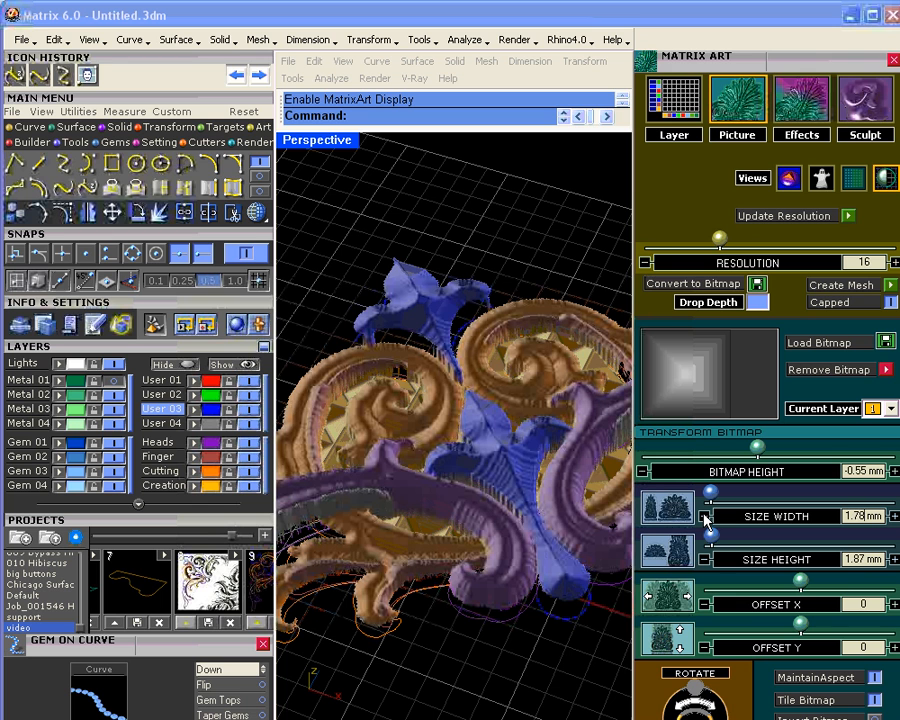
pyautogui.click(705, 517)
pyautogui.click(705, 517)
pyautogui.click(705, 517)
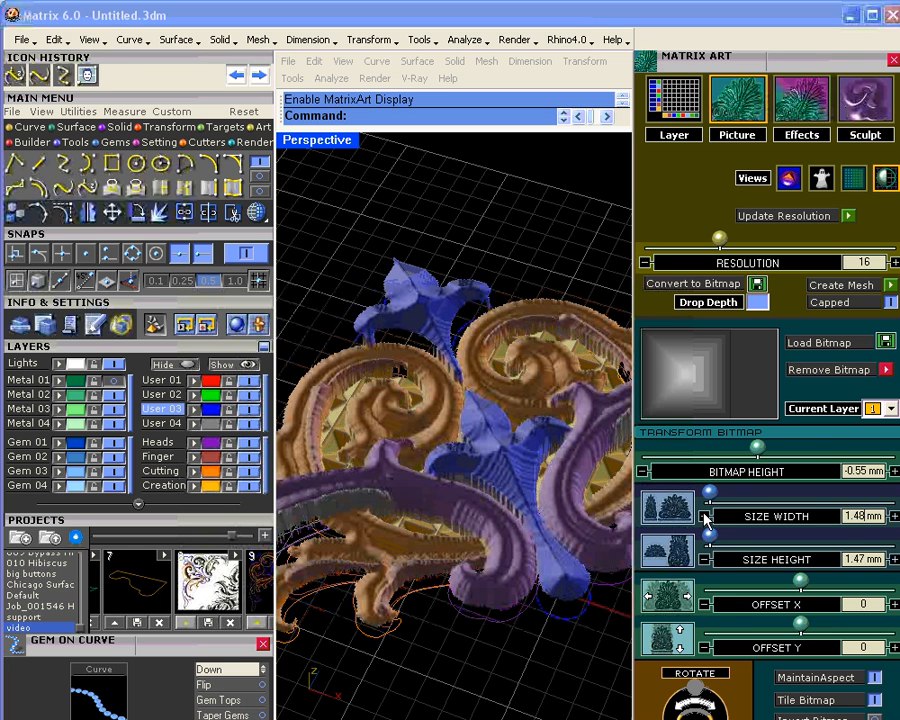
pyautogui.click(705, 517)
pyautogui.click(705, 517)
pyautogui.click(705, 517)
pyautogui.click(705, 517)
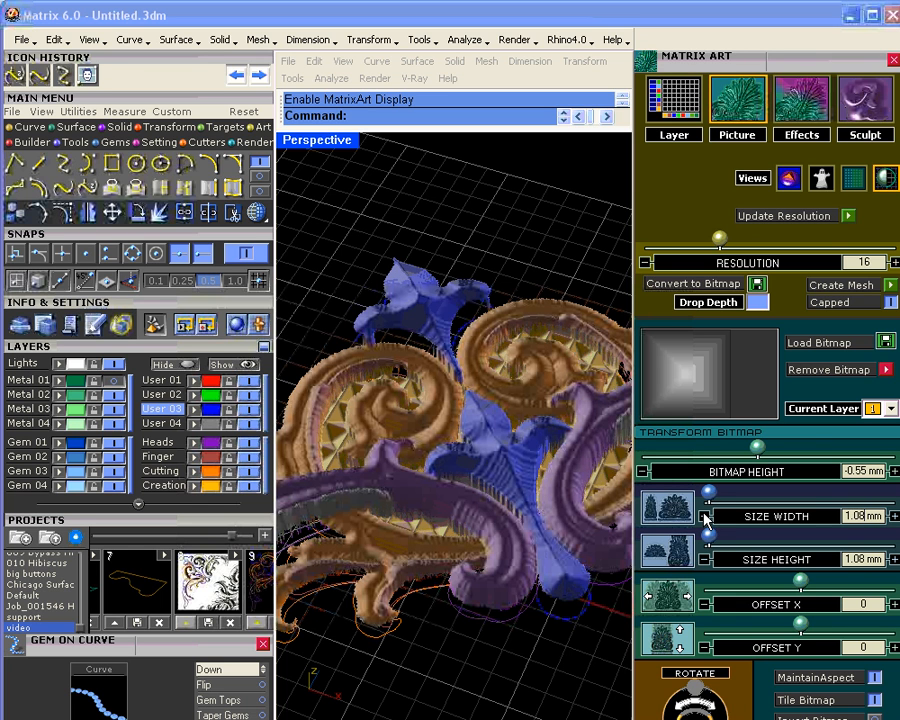
pyautogui.click(705, 517)
pyautogui.click(705, 517)
pyautogui.click(705, 517)
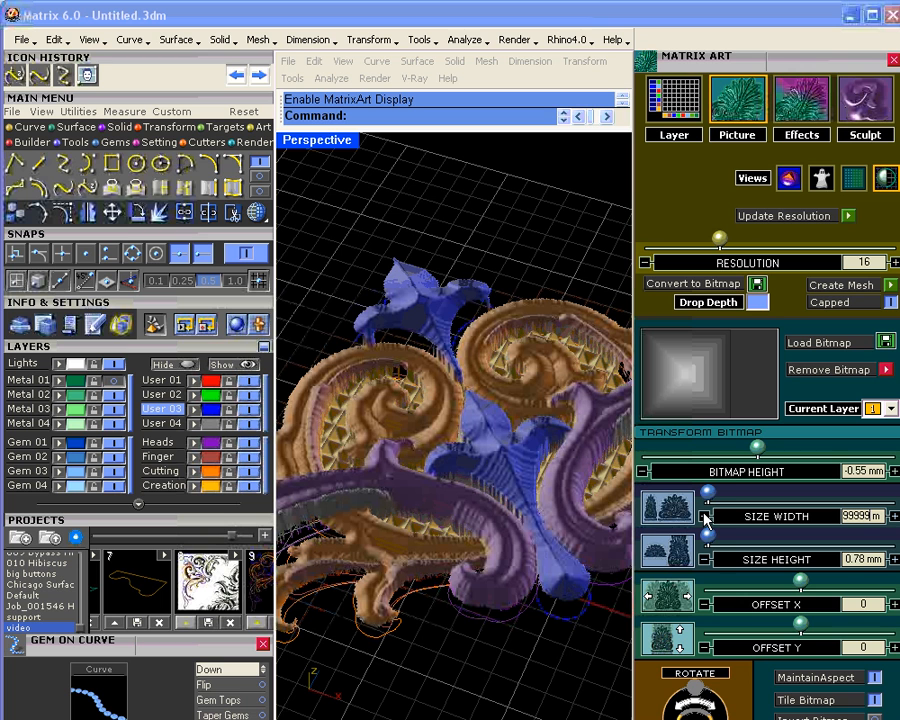
pyautogui.click(705, 517)
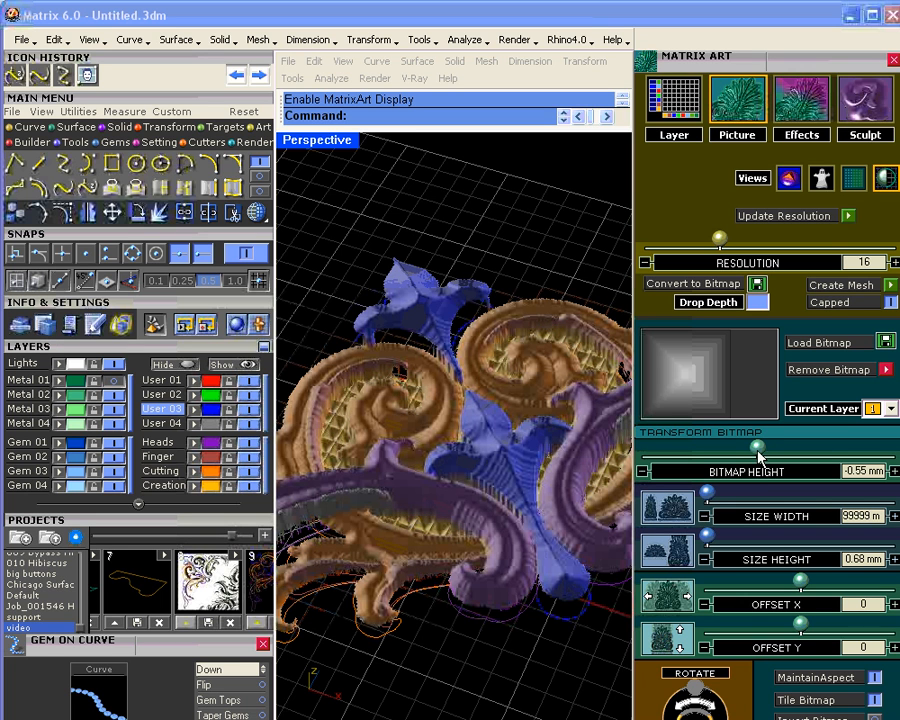
pyautogui.moveTo(760, 450); pyautogui.dragTo(765, 452)
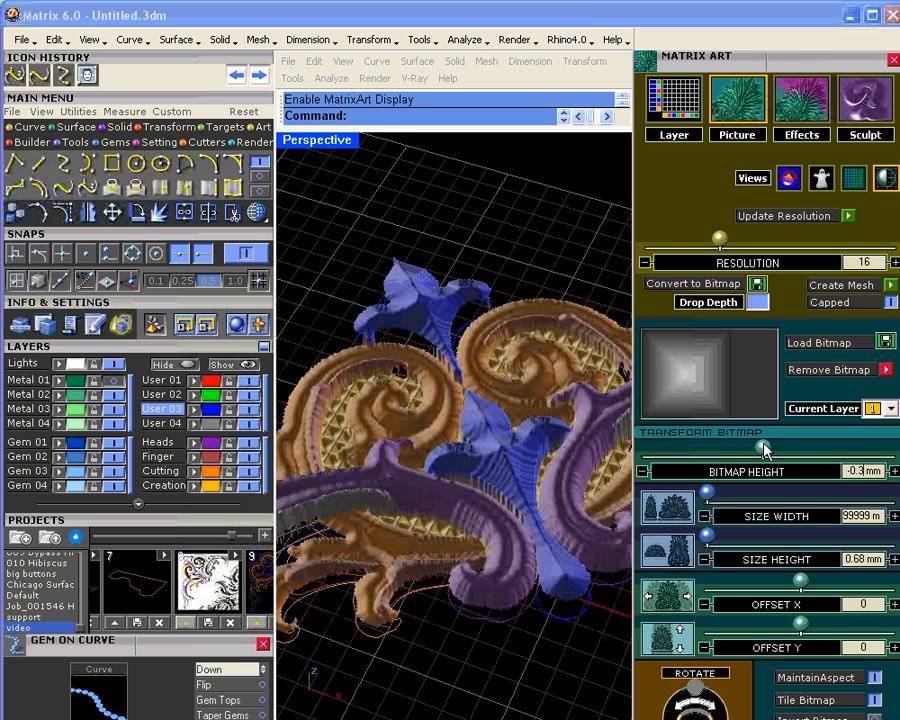
# Step: Fine-tune the texture size and type in the final 0.4 × 0.4 mm tile size
pyautogui.click(704, 517)
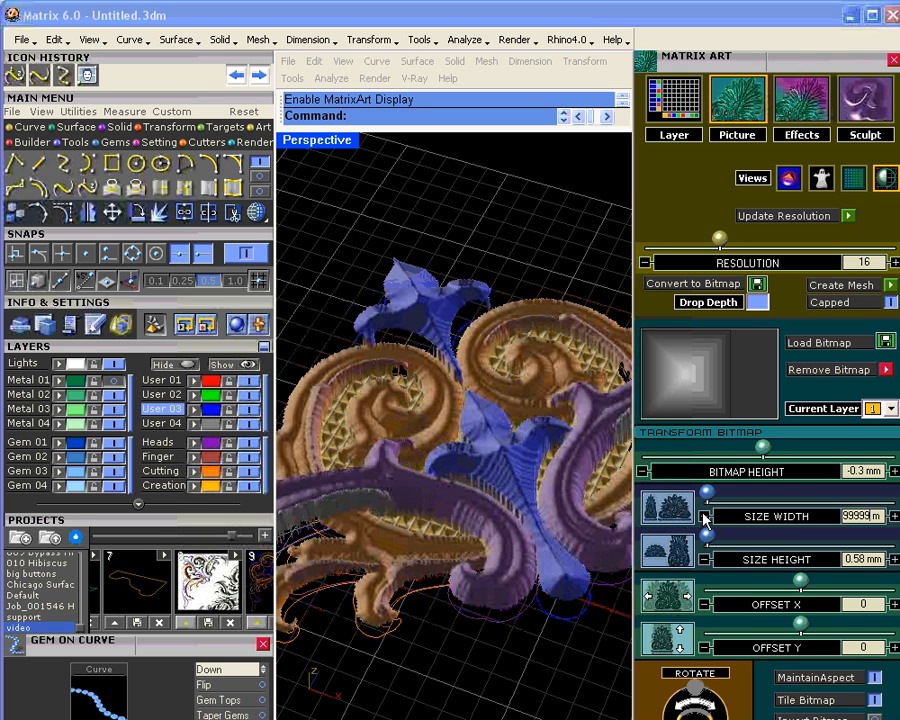
pyautogui.click(704, 517)
pyautogui.click(704, 517)
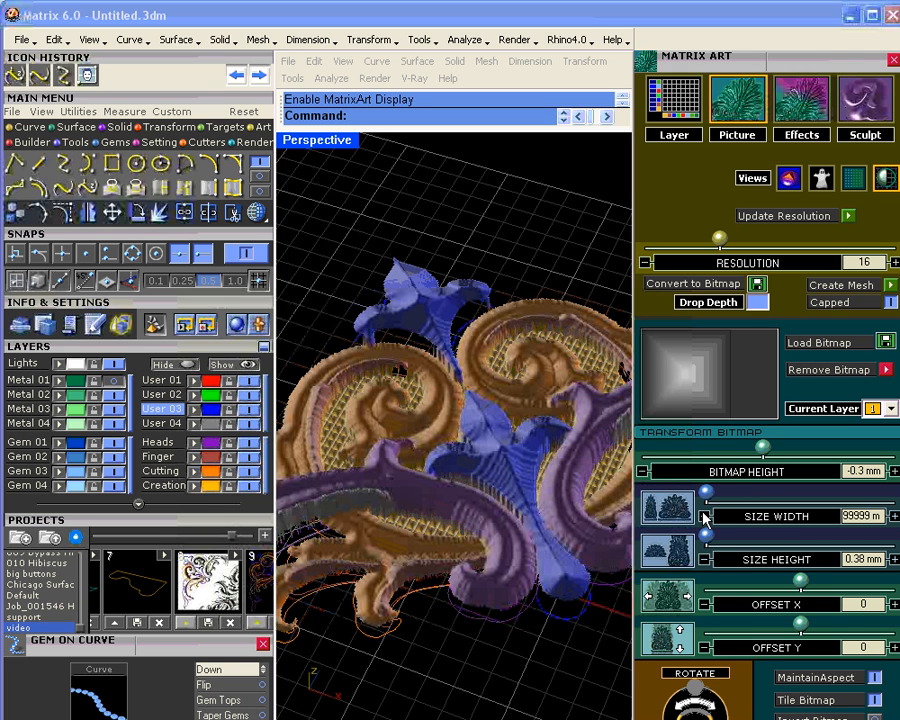
pyautogui.click(704, 517)
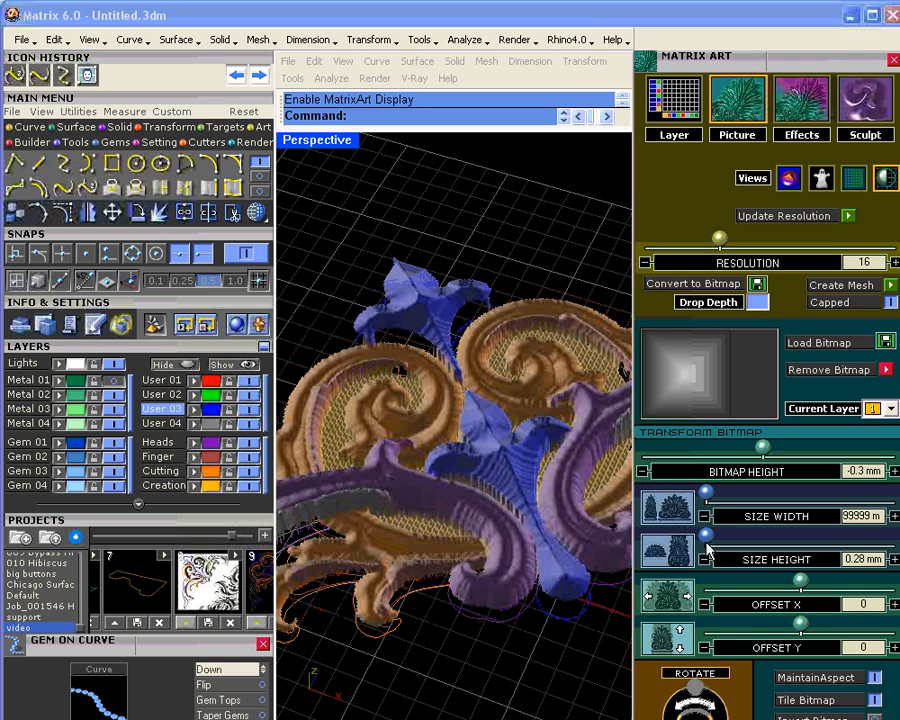
pyautogui.click(704, 560)
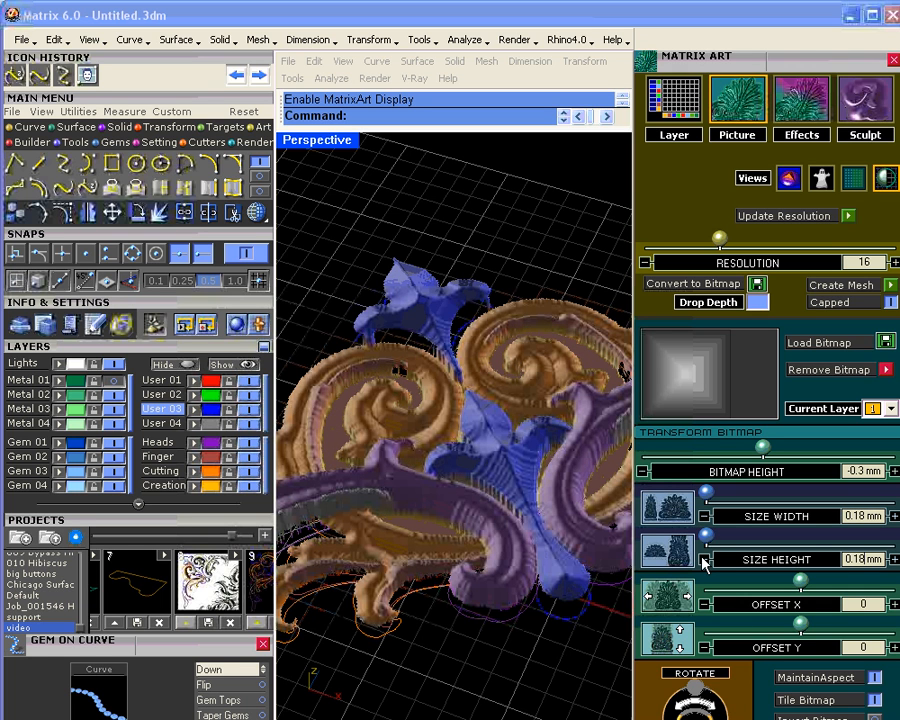
pyautogui.click(895, 516)
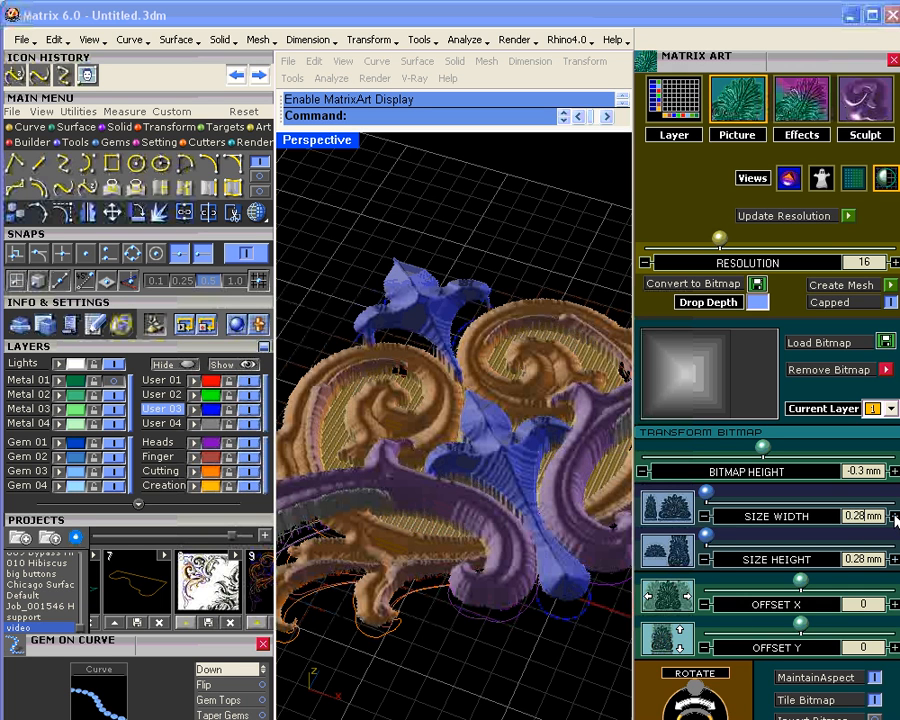
pyautogui.click(895, 516)
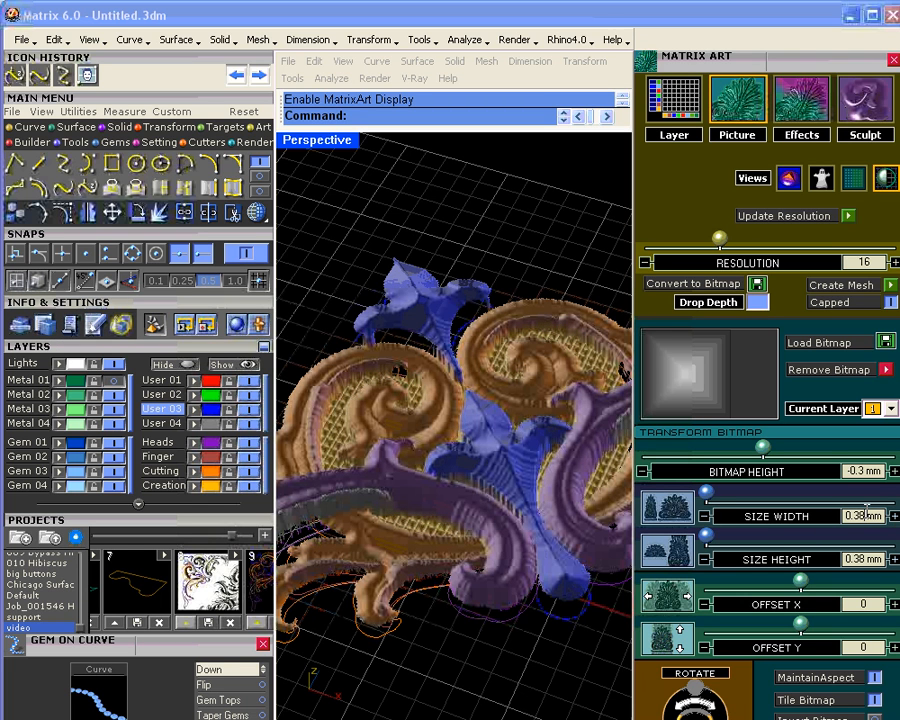
pyautogui.moveTo(858, 514); pyautogui.dragTo(852, 515)
pyautogui.write('3')
pyautogui.press('Return')
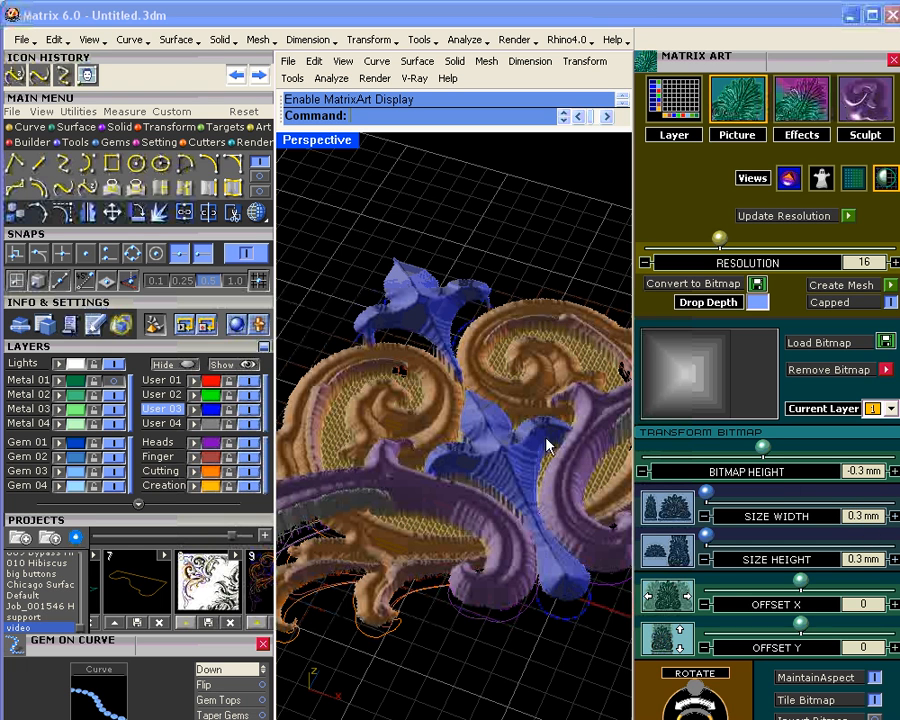
pyautogui.moveTo(503, 463); pyautogui.dragTo(498, 557, button='right')
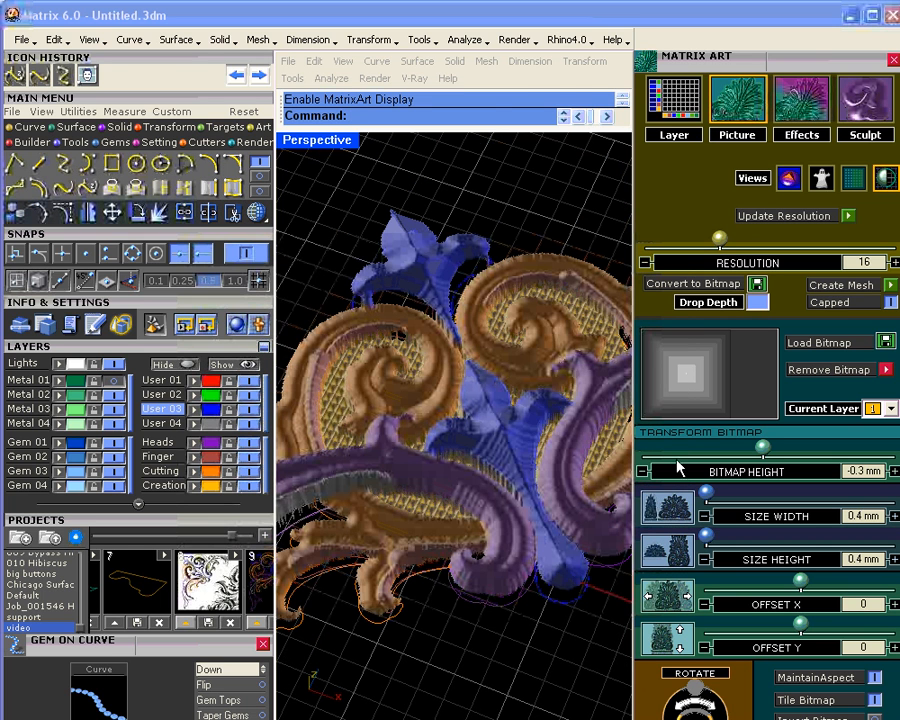
pyautogui.moveTo(518, 425); pyautogui.dragTo(462, 422, button='right')
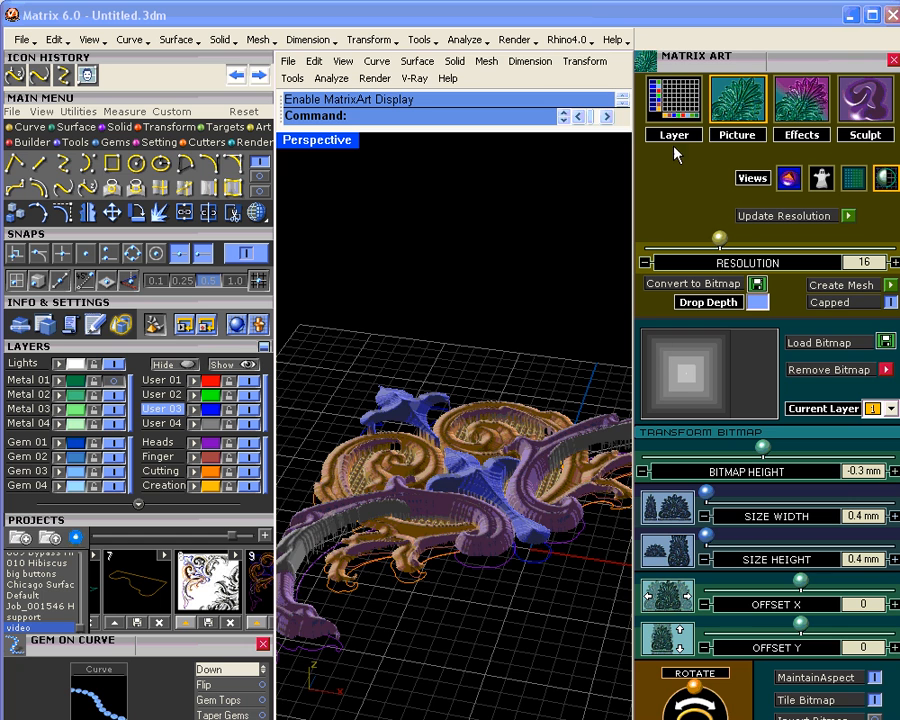
# Step: Assign the build profile to layer 4 and lower its surface height to 1.2 mm
pyautogui.click(680, 110)
pyautogui.click(690, 588)
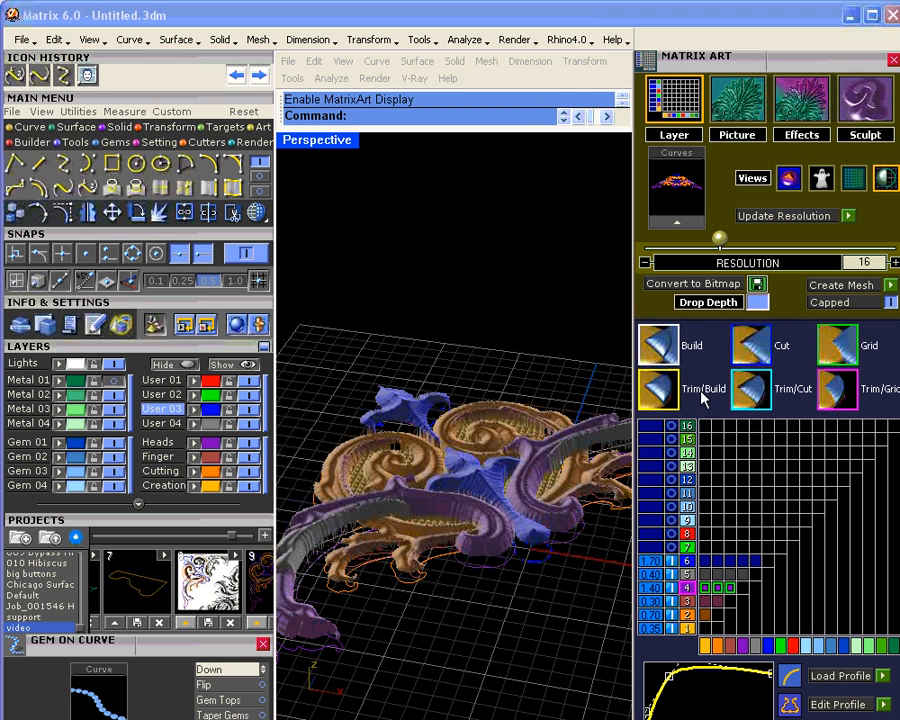
pyautogui.scroll(-3, 647, 362)
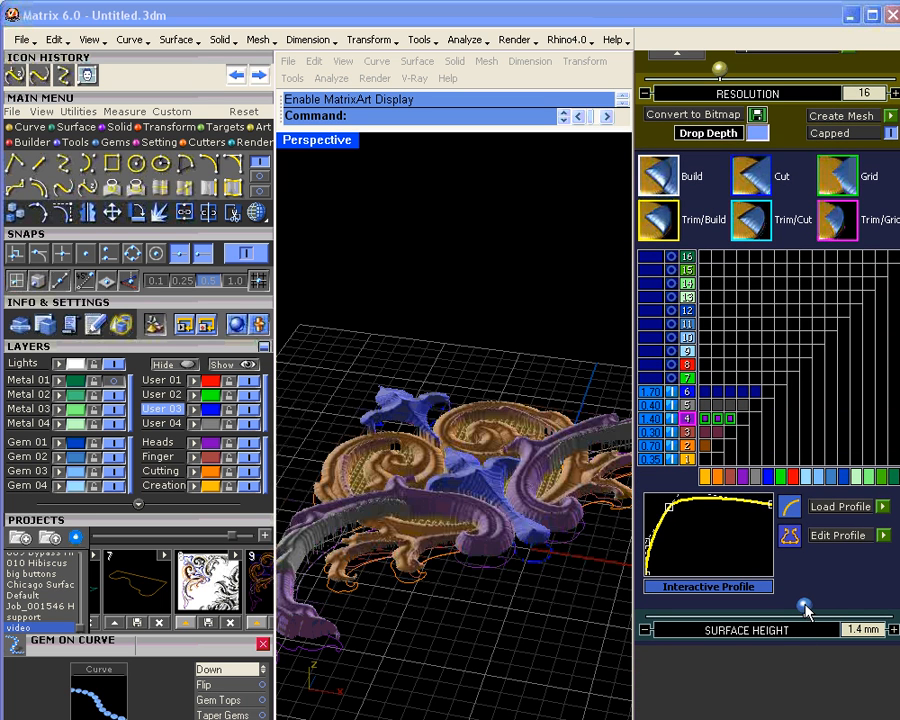
pyautogui.moveTo(805, 610); pyautogui.dragTo(800, 605)
pyautogui.moveTo(456, 591); pyautogui.dragTo(520, 578, button='right')
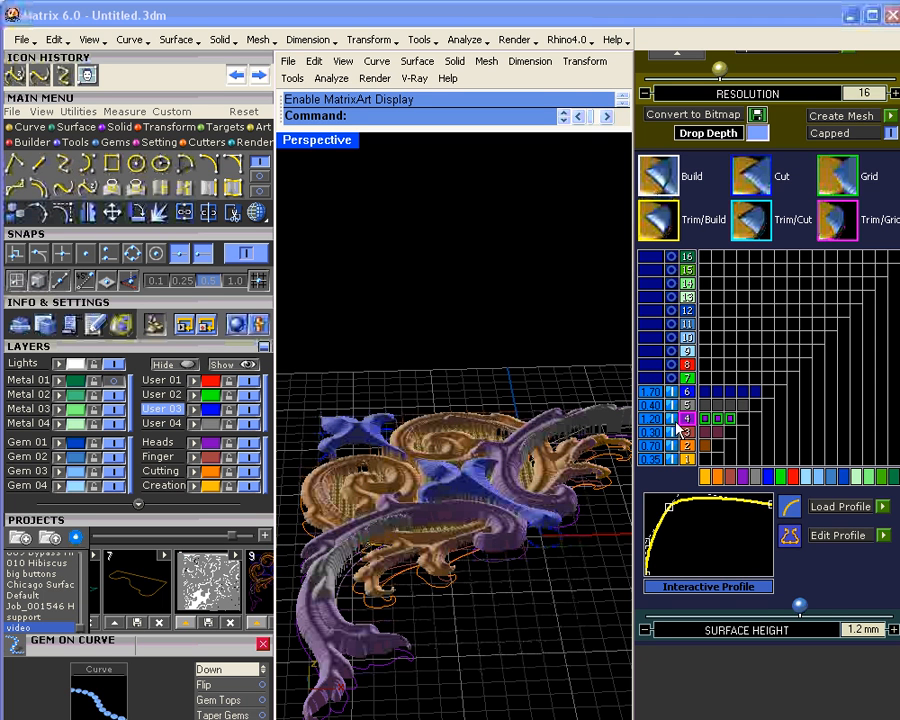
# Step: Lower layer 5's surface height to 0.3 mm and inspect the ornament closely from the side
pyautogui.click(687, 405)
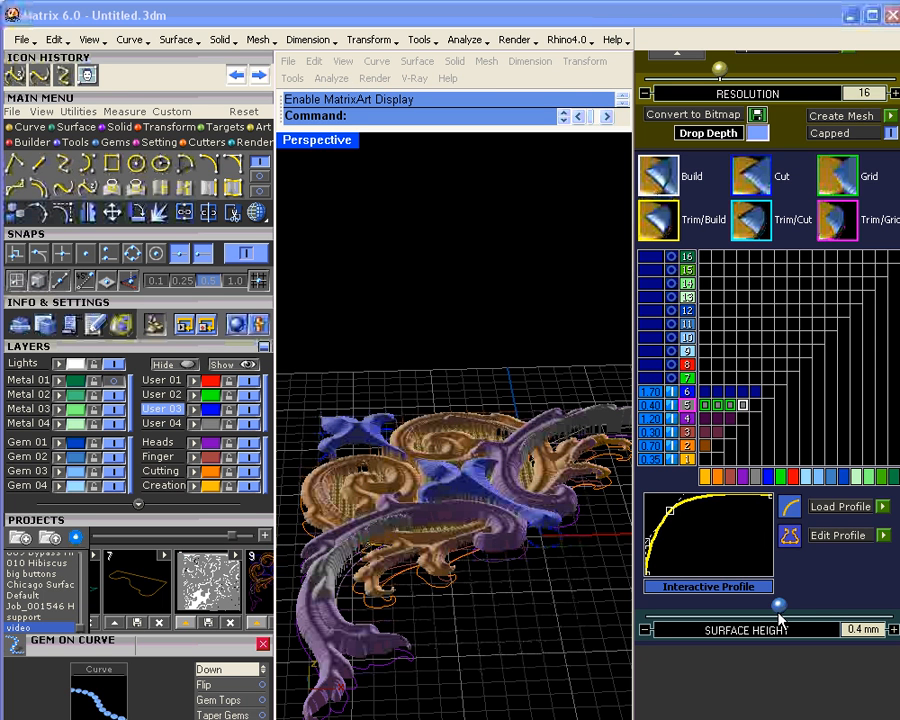
pyautogui.moveTo(778, 601); pyautogui.dragTo(780, 608)
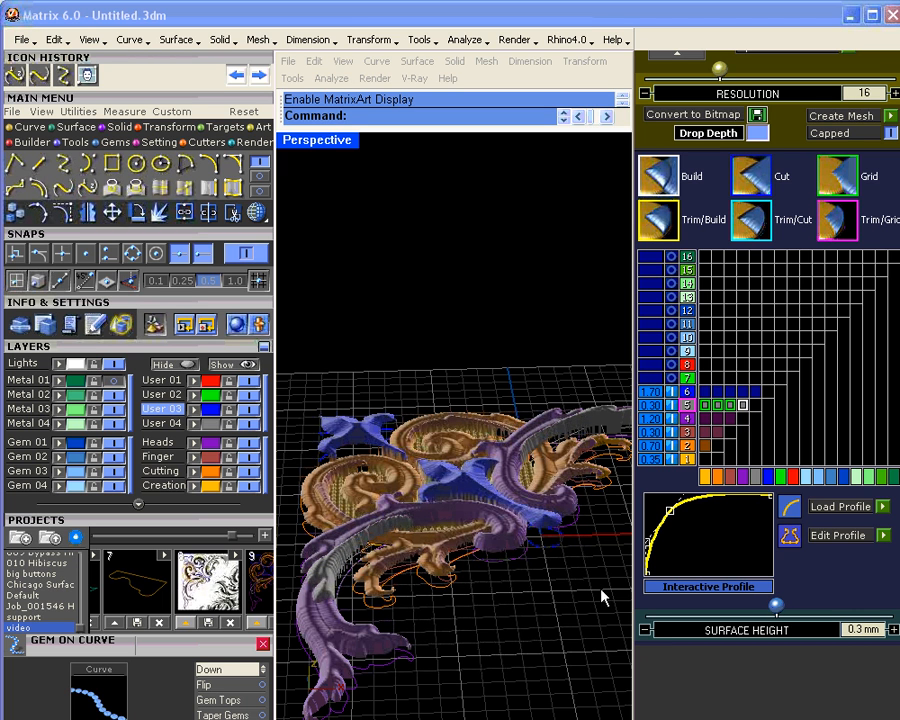
pyautogui.moveTo(601, 595); pyautogui.dragTo(451, 614, button='right')
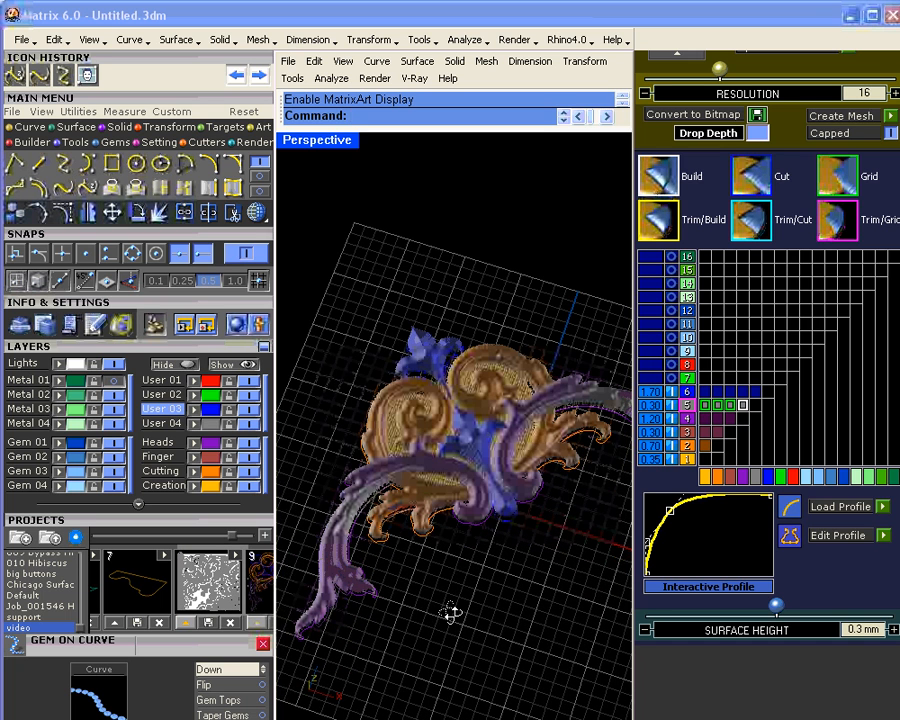
pyautogui.scroll(7, 450, 544)
pyautogui.moveTo(450, 544); pyautogui.dragTo(406, 422, button='right')
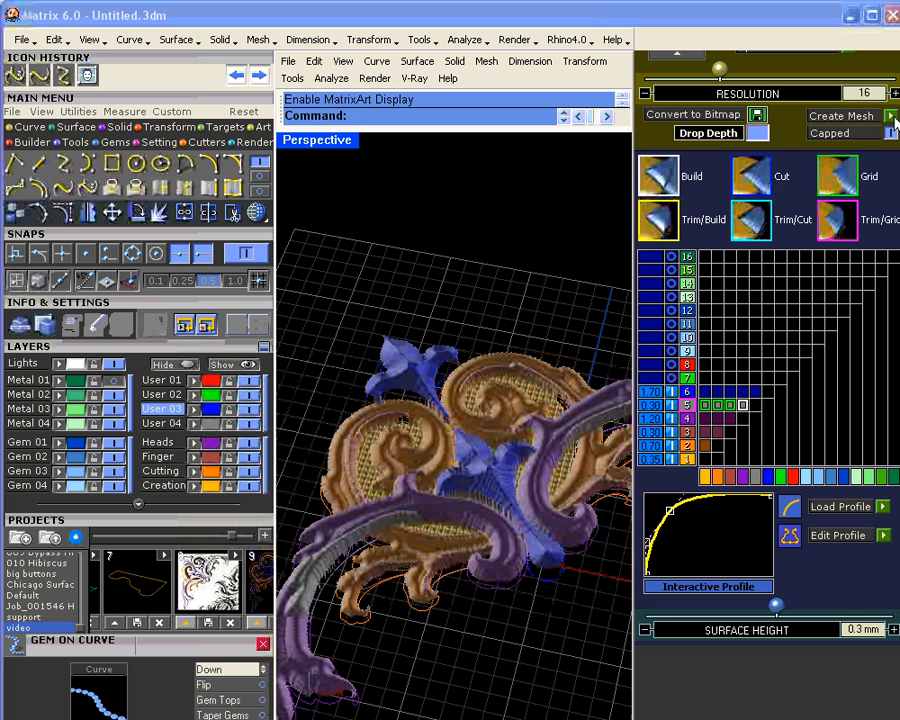
# Step: Create a mesh from the ornament relief and close the Matrix Art panel
pyautogui.click(891, 116)
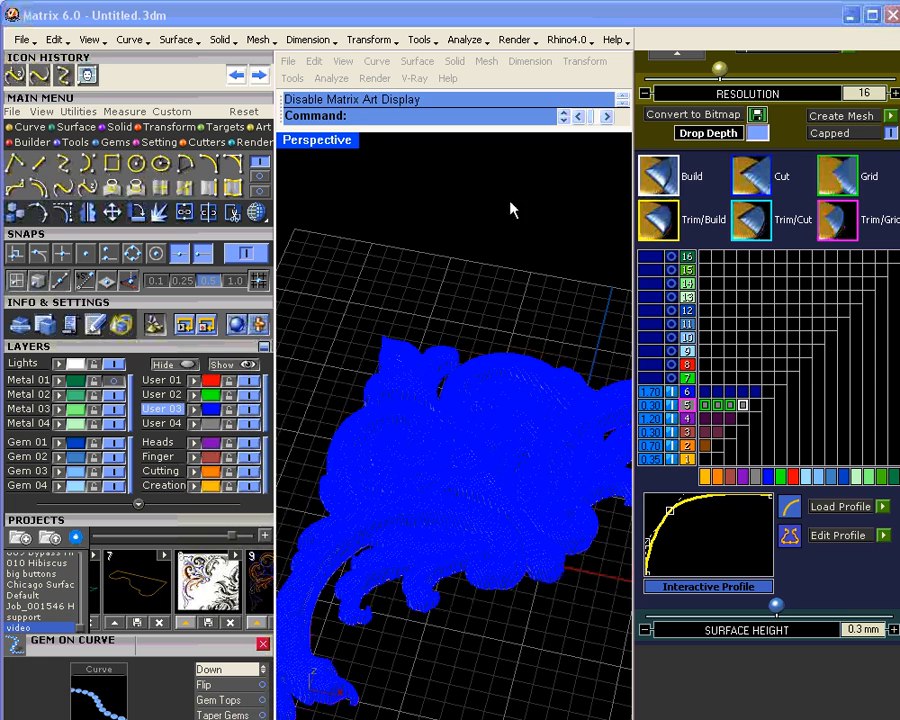
pyautogui.moveTo(705, 181)
pyautogui.mouseDown()
pyautogui.moveTo(696, 446)
pyautogui.moveTo(689, 357)
pyautogui.moveTo(689, 368)
pyautogui.mouseUp()
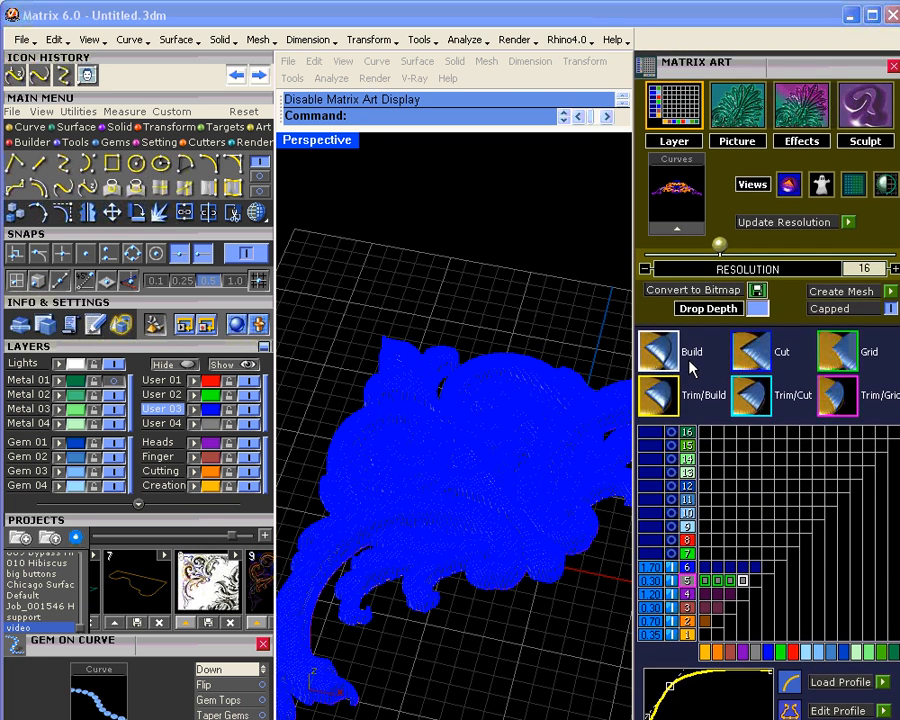
pyautogui.click(893, 65)
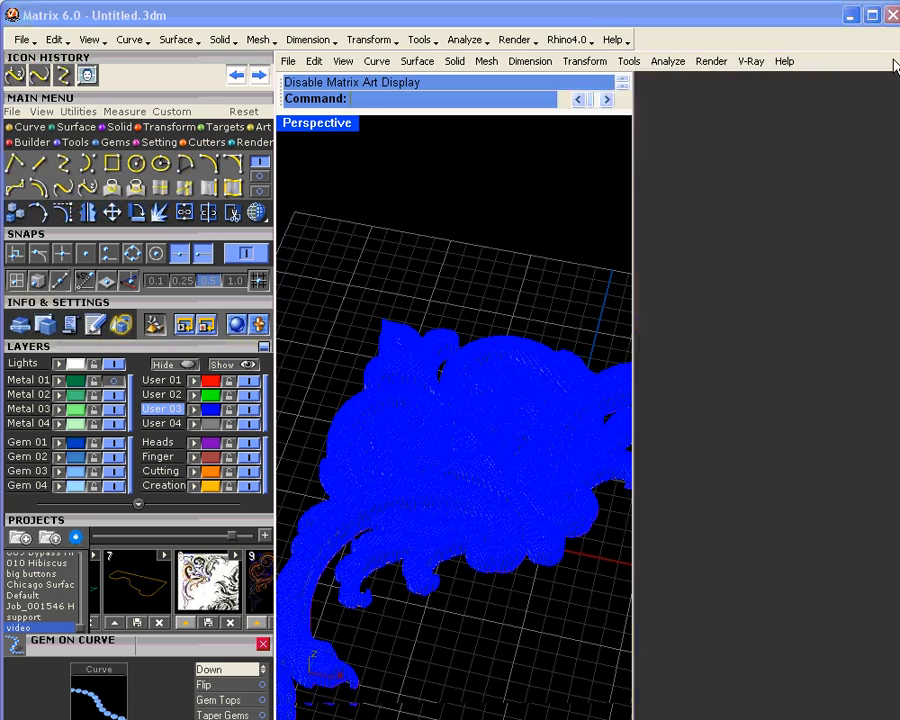
# Step: Move the ornament mesh onto the Metal 02 layer
pyautogui.scroll(-4, 553, 421)
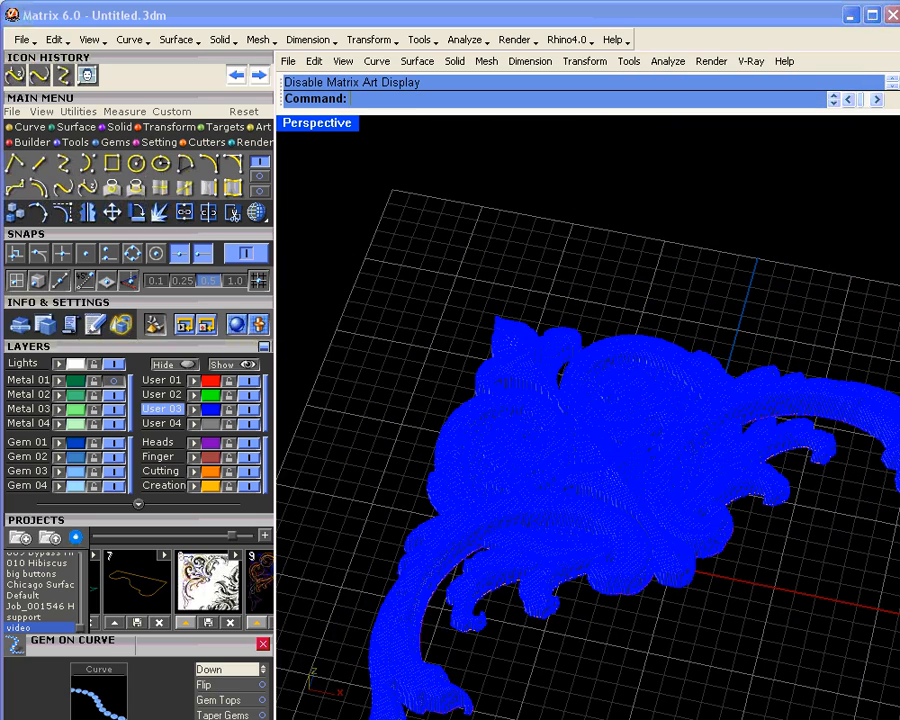
pyautogui.keyDown('shift'); pyautogui.moveTo(575, 556); pyautogui.dragTo(530, 426, button='right'); pyautogui.keyUp('shift')
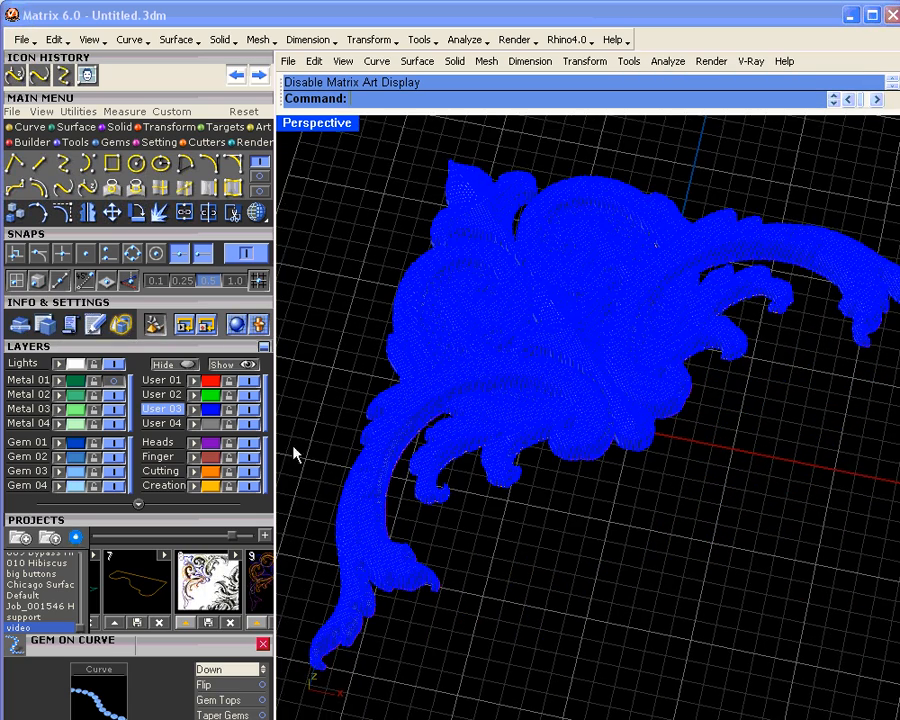
pyautogui.click(430, 400)
pyautogui.click(59, 395)
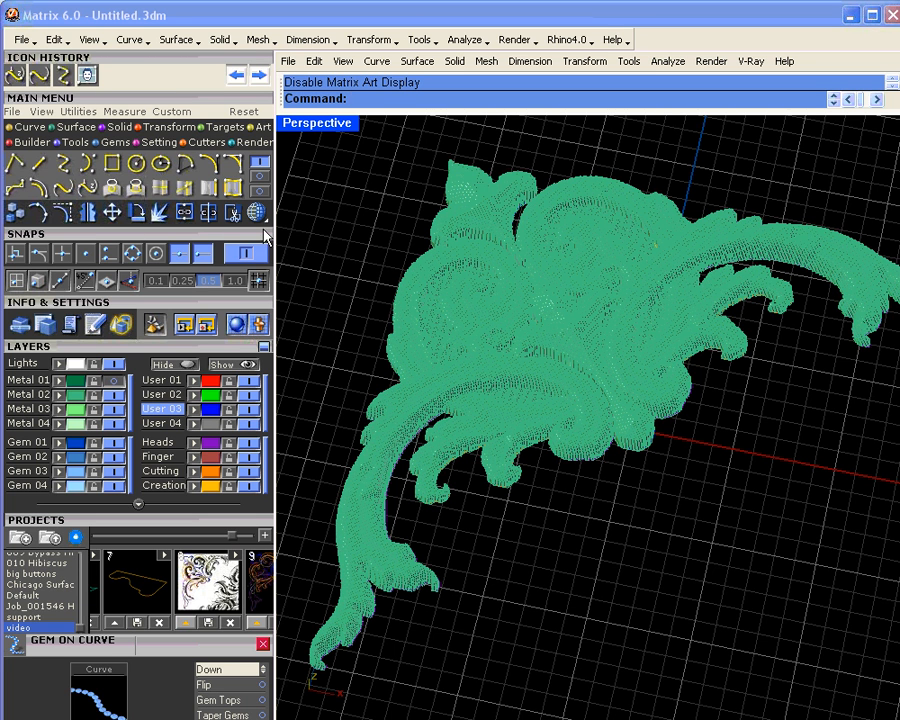
pyautogui.click(257, 213)
# Step: Render the green ornament mesh with Plastic shading and select it
pyautogui.click(318, 370)
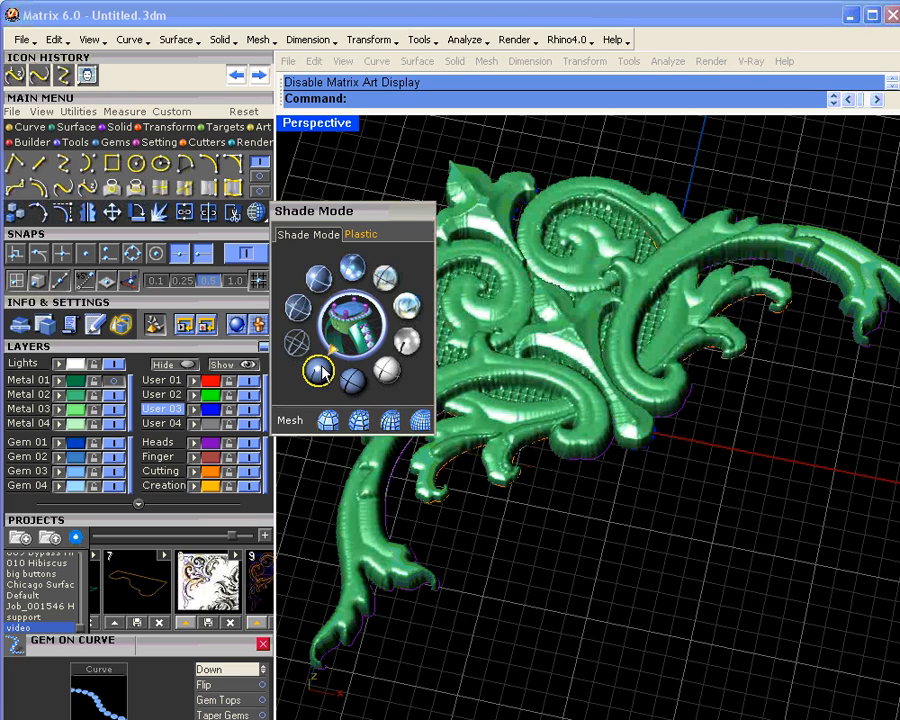
pyautogui.moveTo(567, 455); pyautogui.dragTo(556, 431, button='right')
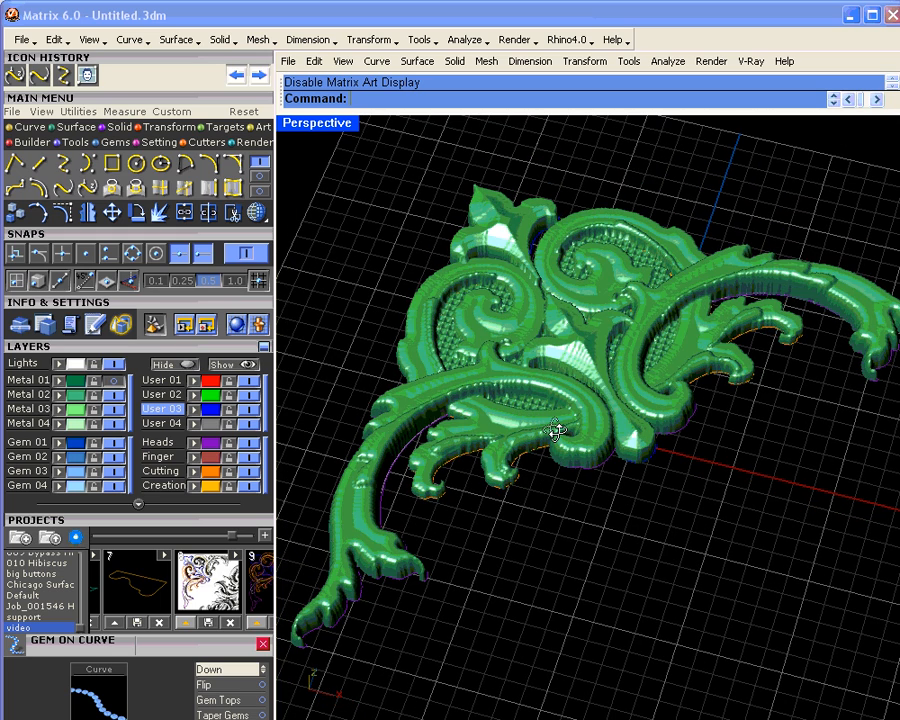
pyautogui.click(556, 431)
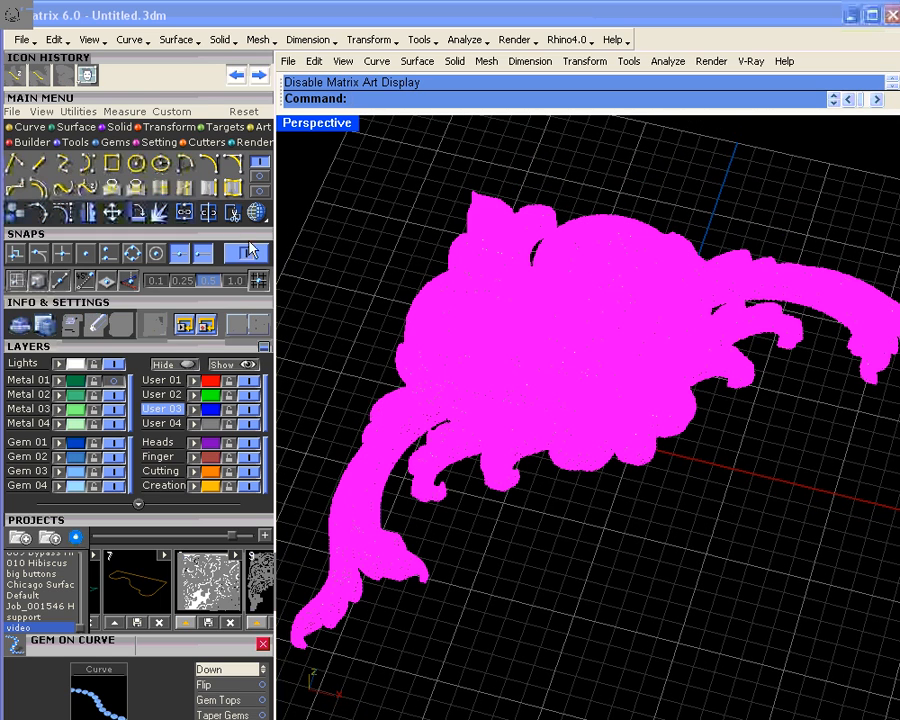
# Step: Smooth the ornament mesh with a 0.25 smoothing factor
pyautogui.click(165, 128)
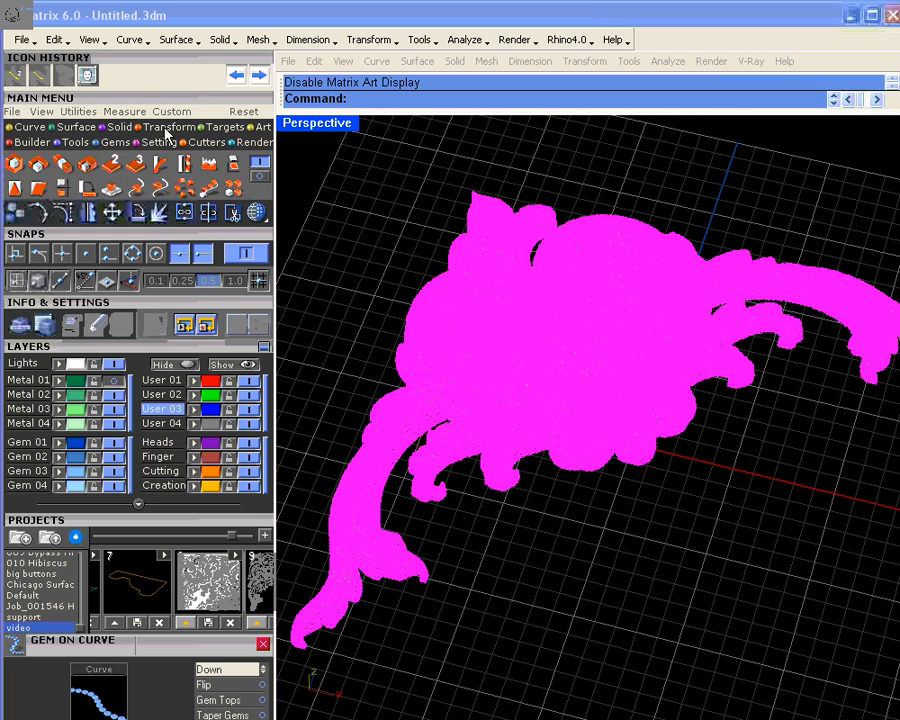
pyautogui.click(209, 163)
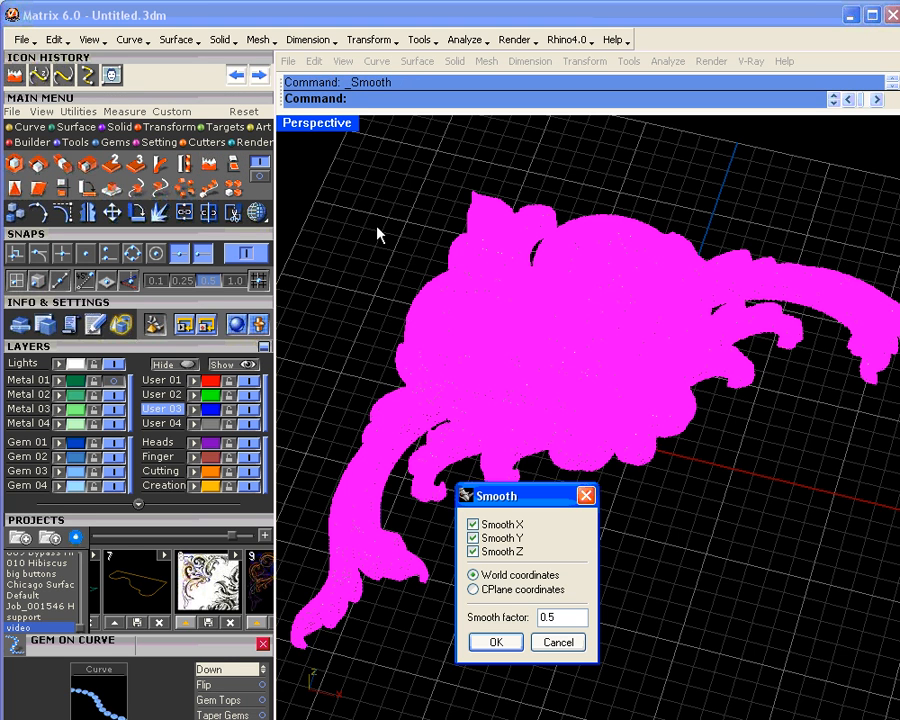
pyautogui.doubleClick(565, 616)
pyautogui.write('0.25')
pyautogui.press('Return')
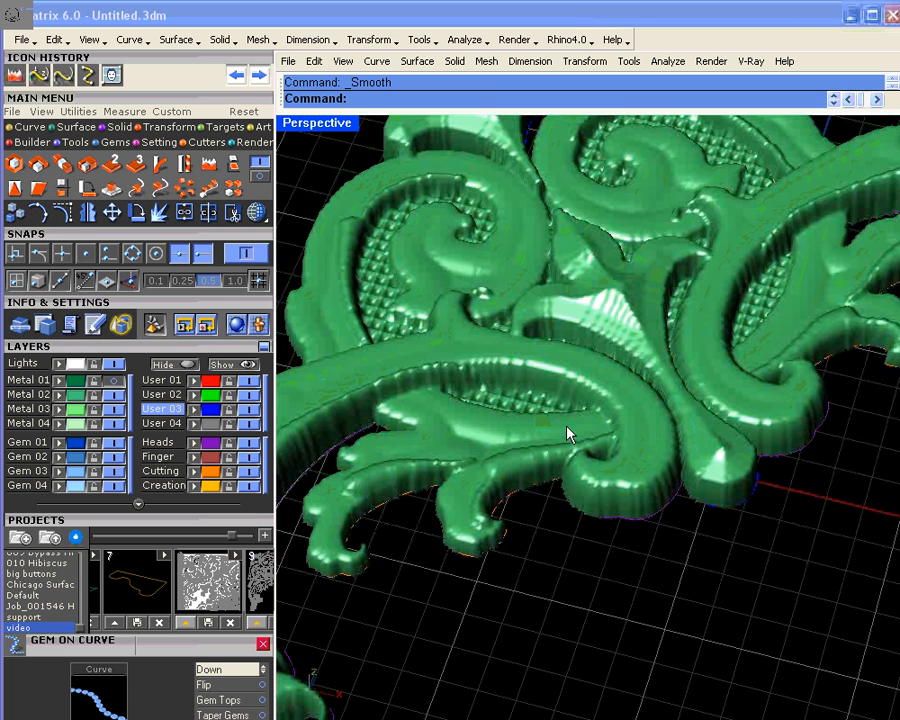
# Step: Apply two more 0.25 smoothing passes to the ornament mesh
pyautogui.press('Return')
pyautogui.click(629, 468)
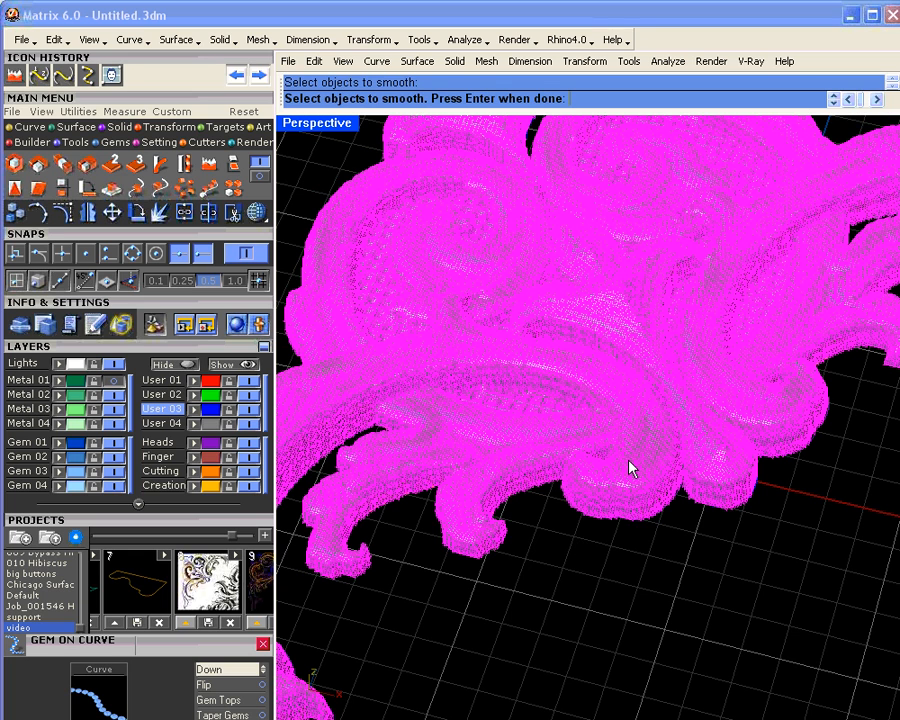
pyautogui.press('Return')
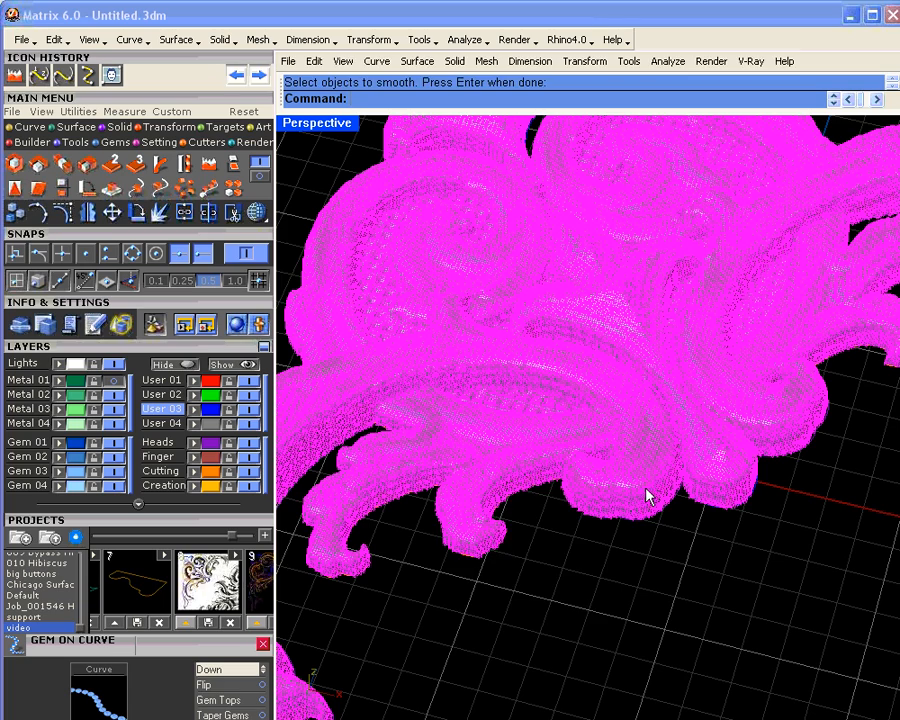
pyautogui.press('Return')
pyautogui.press('Return')
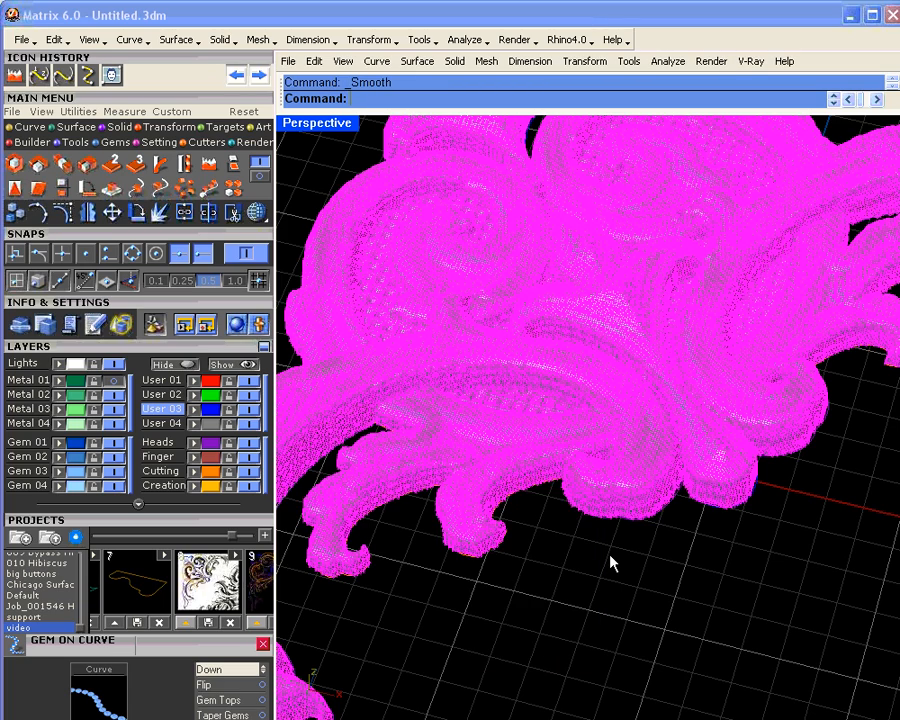
pyautogui.scroll(-2, 612, 563)
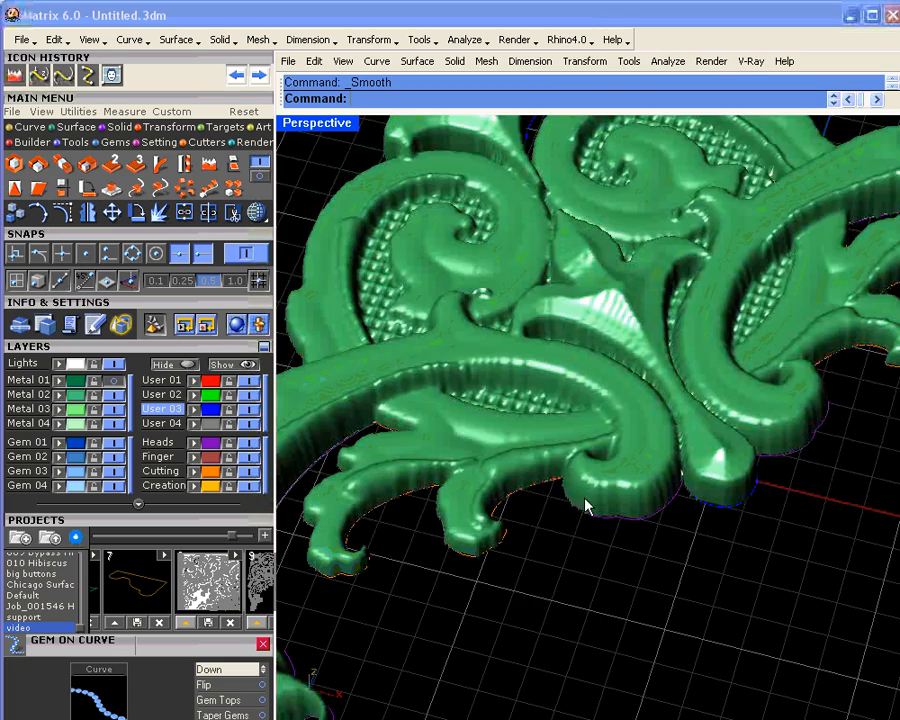
pyautogui.scroll(-3, 570, 480)
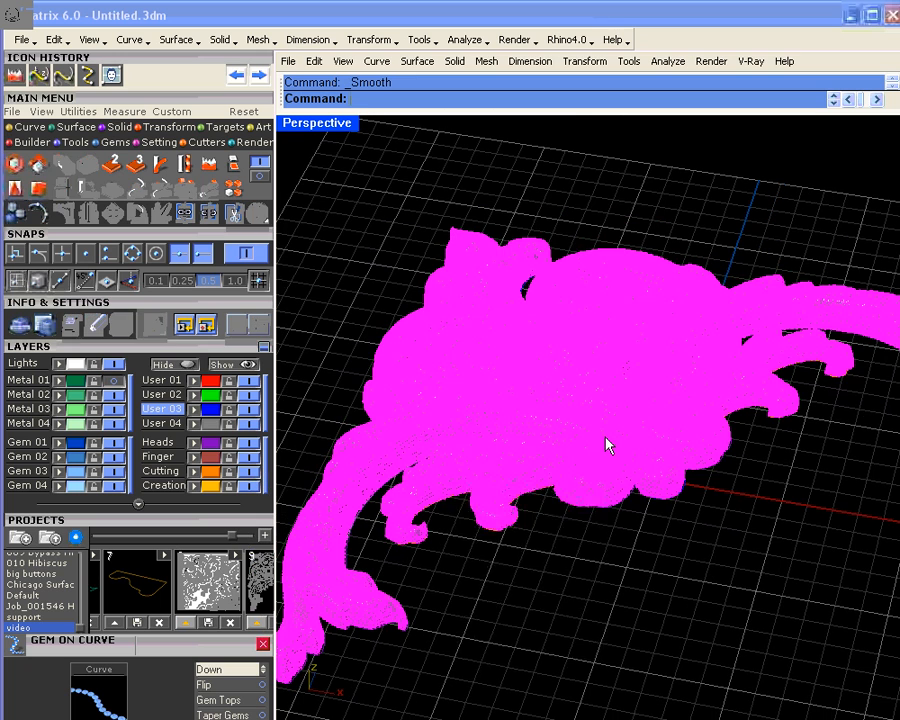
pyautogui.press('Return')
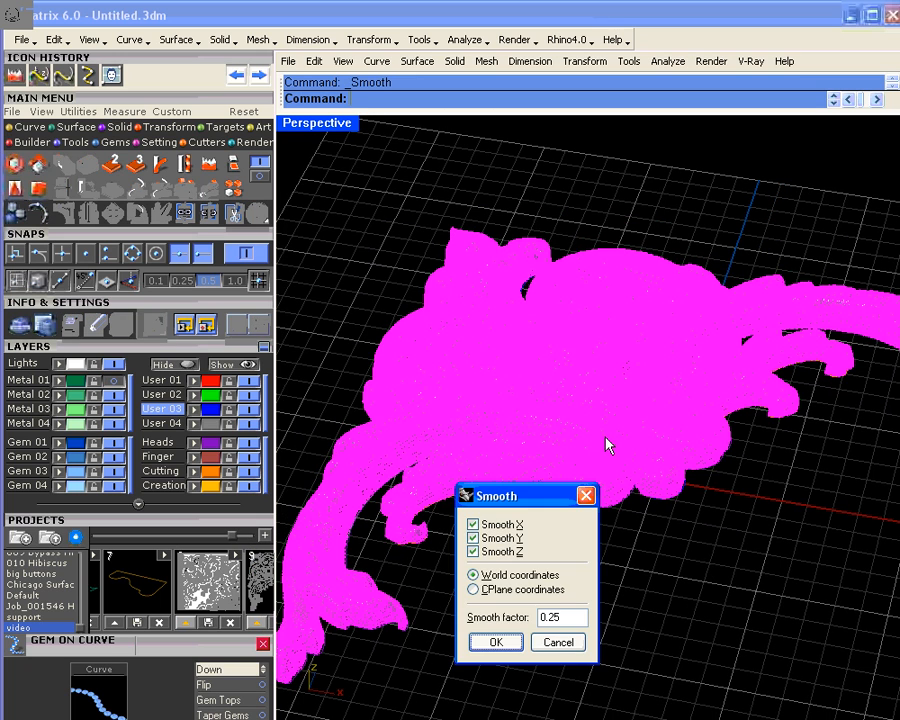
pyautogui.press('Return')
pyautogui.scroll(-2, 598, 500)
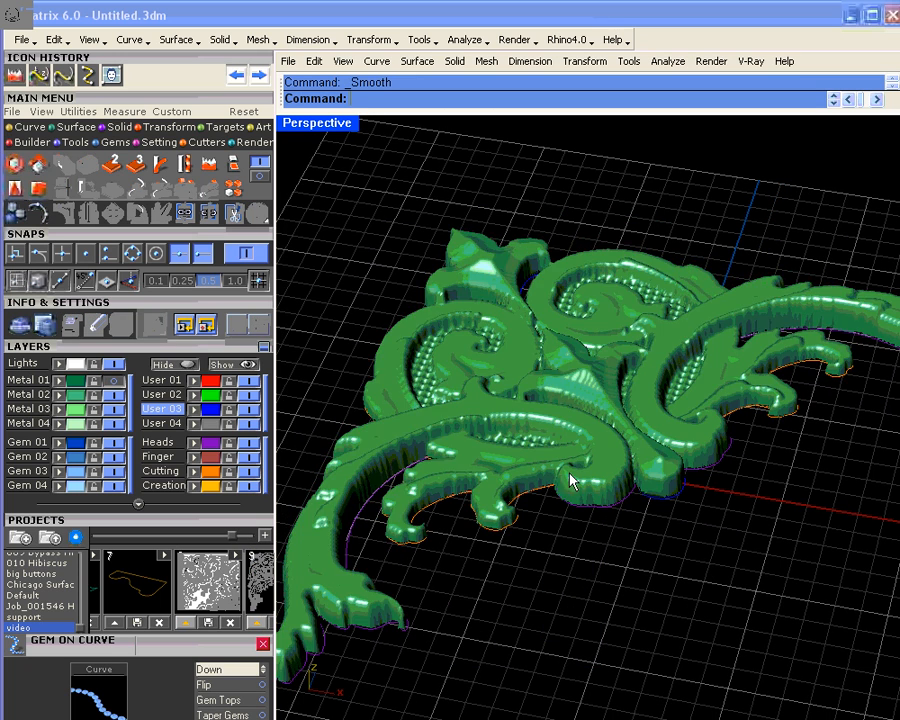
pyautogui.scroll(-3, 530, 450)
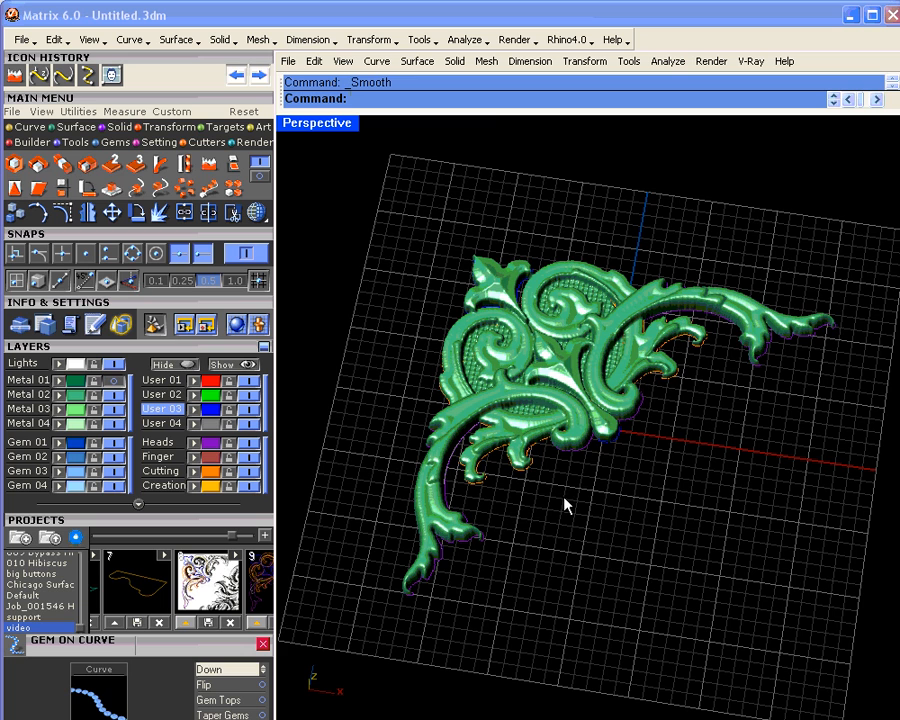
pyautogui.scroll(2, 565, 420)
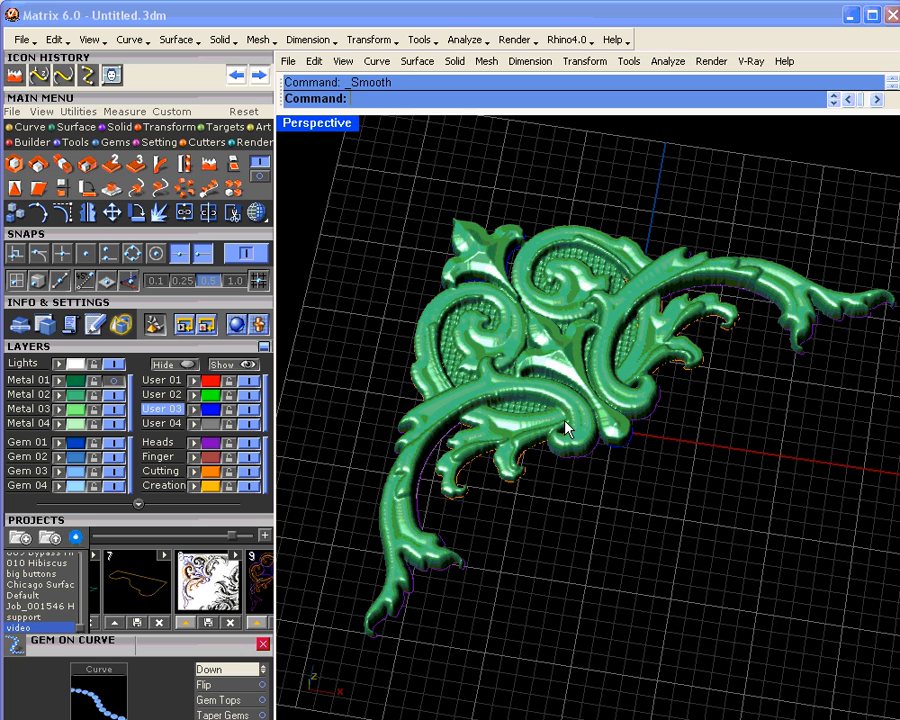
pyautogui.scroll(-3, 566, 440)
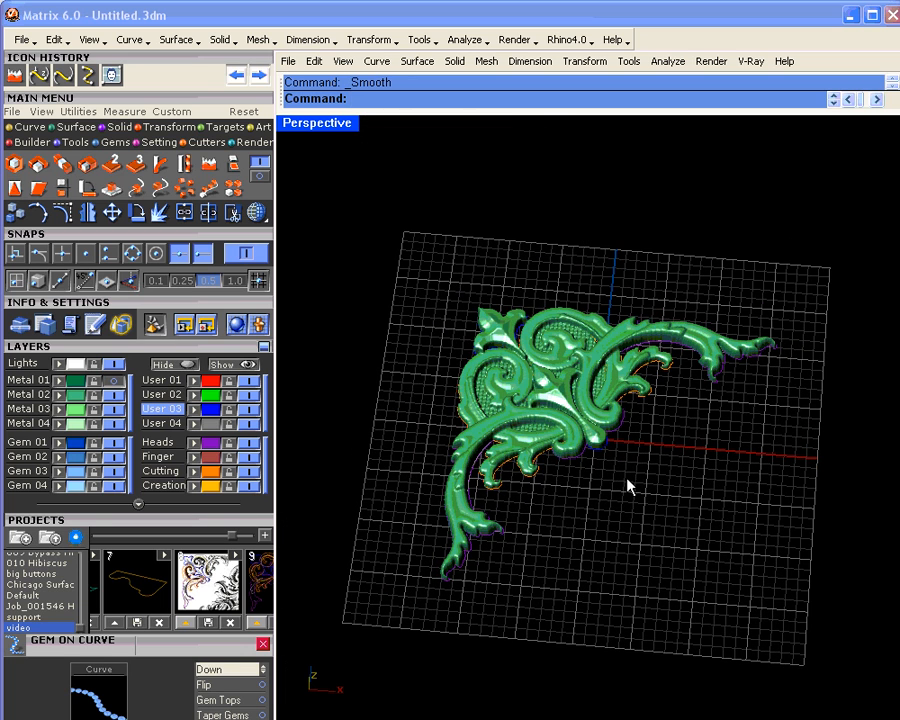